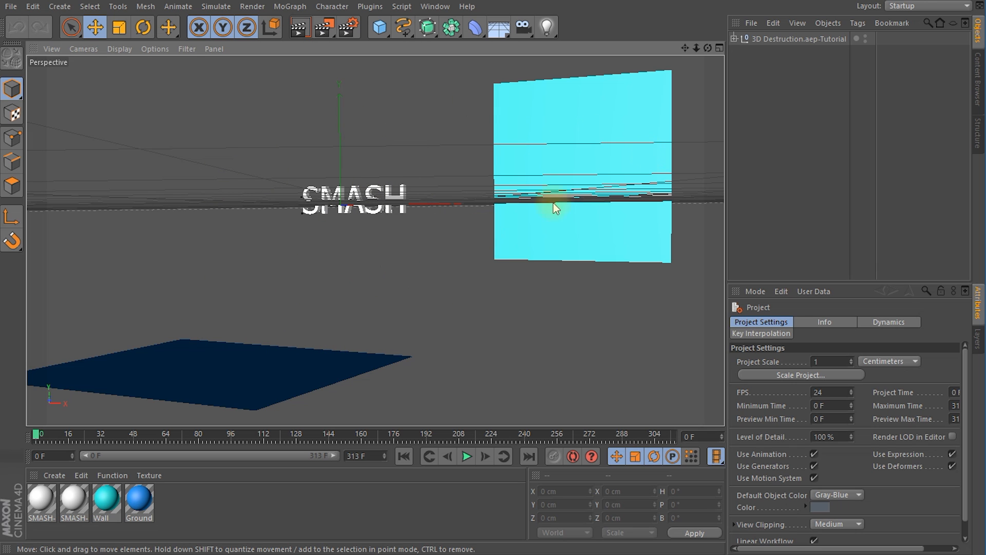
Step: Expand the imported 3D Destruction.aep-Tutorial group and examine its Ground, Wall, Impact Point and SMASH objects
click(735, 38)
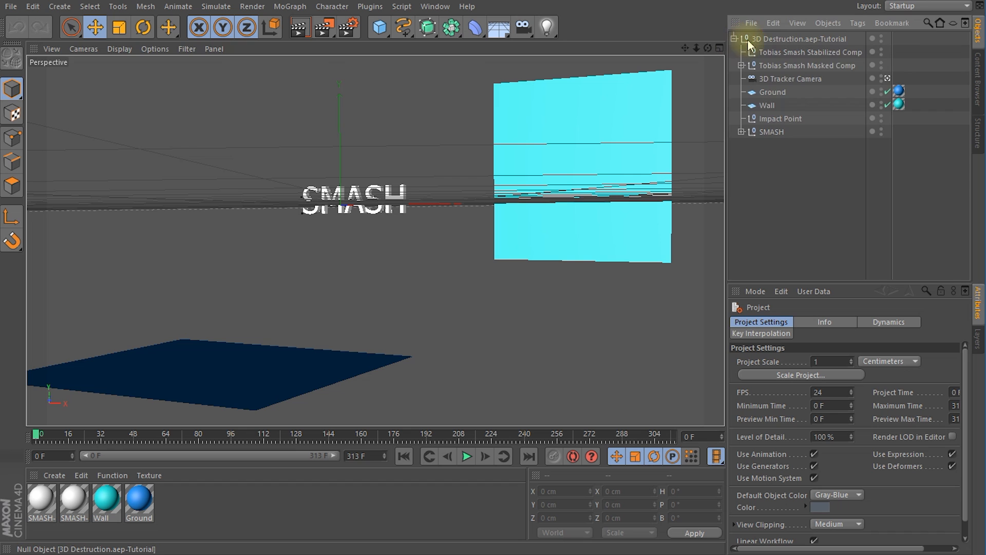
click(771, 41)
click(772, 92)
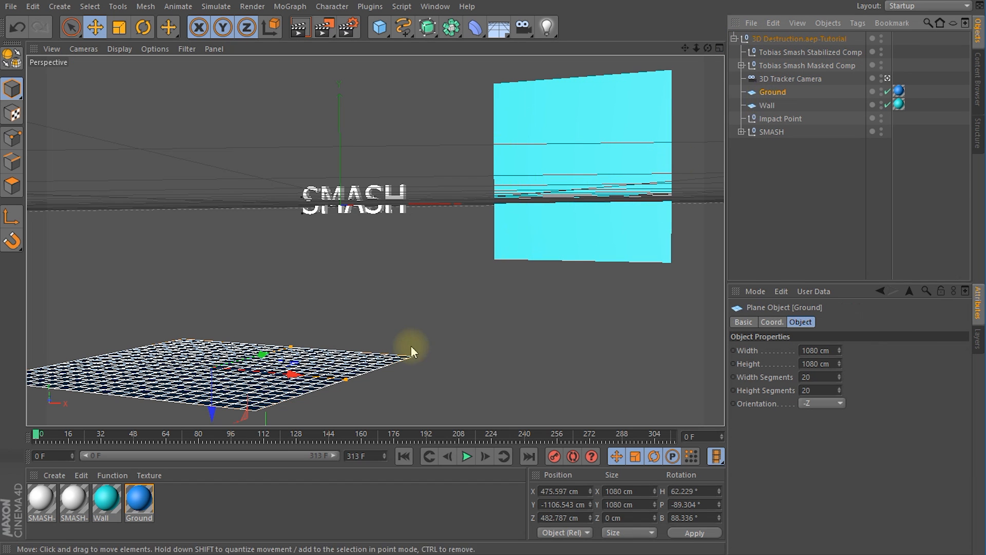
click(766, 105)
click(778, 121)
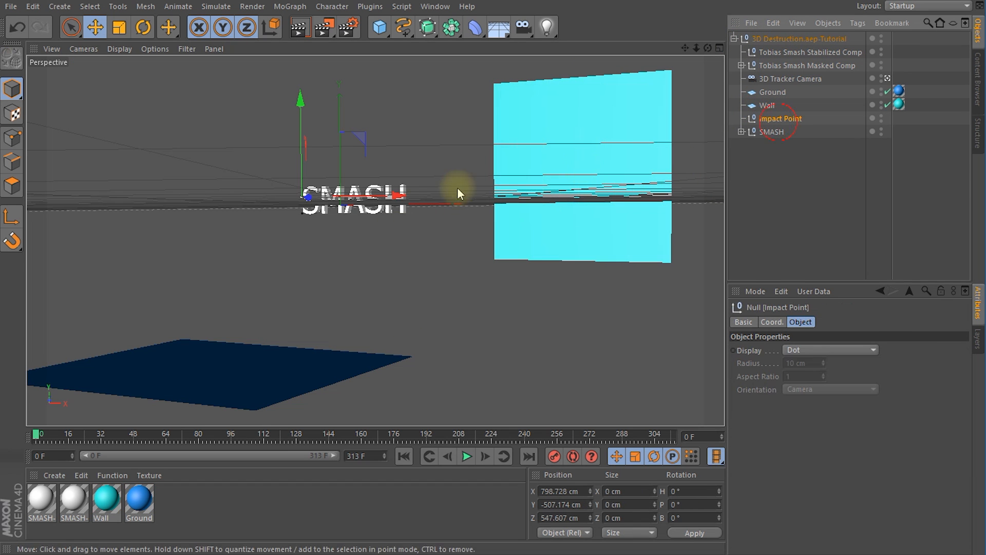
click(771, 132)
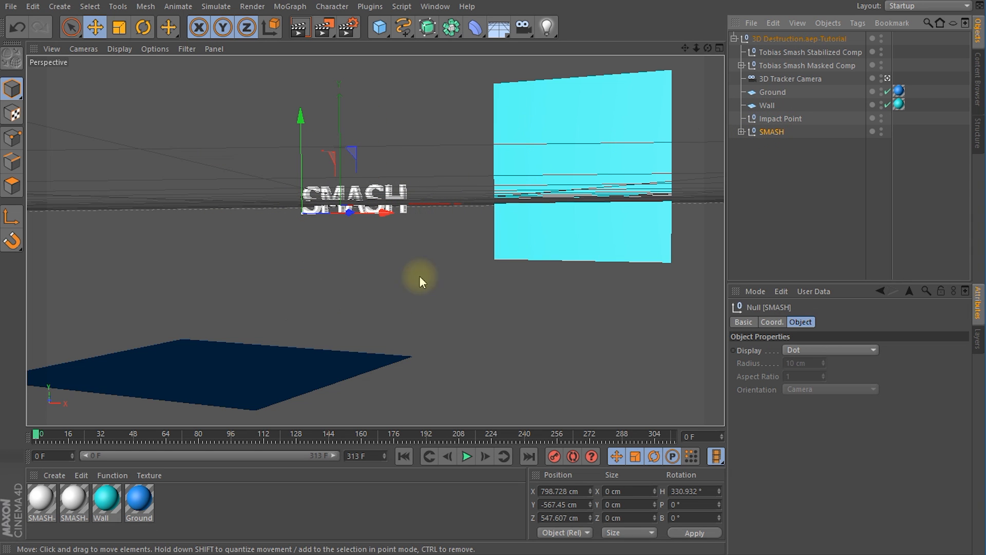
mouse_move(39, 438)
mouse_down()
mouse_move(94, 444)
mouse_move(456, 425)
mouse_move(681, 434)
mouse_move(264, 451)
mouse_move(34, 436)
mouse_up()
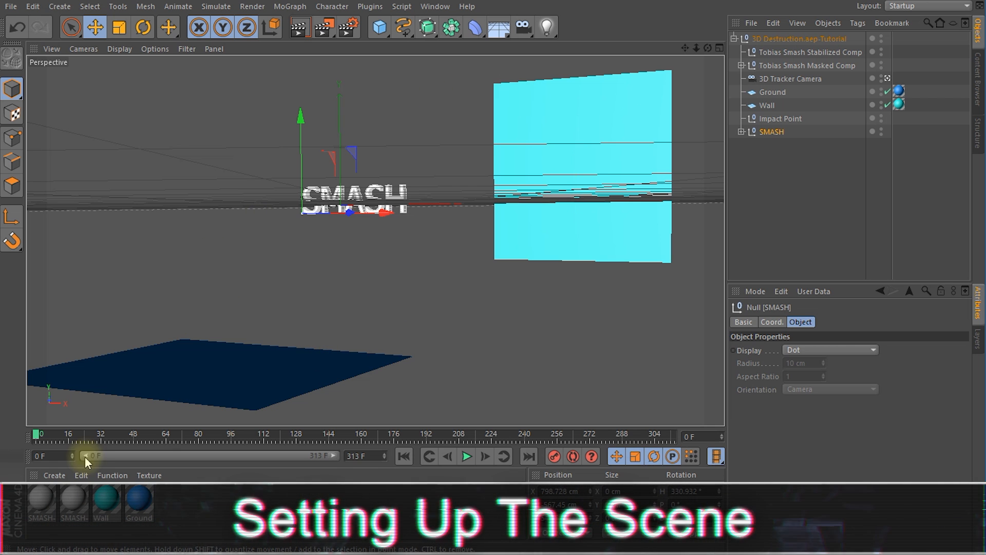
mouse_move(35, 441)
mouse_down()
mouse_move(311, 445)
mouse_move(34, 441)
mouse_up()
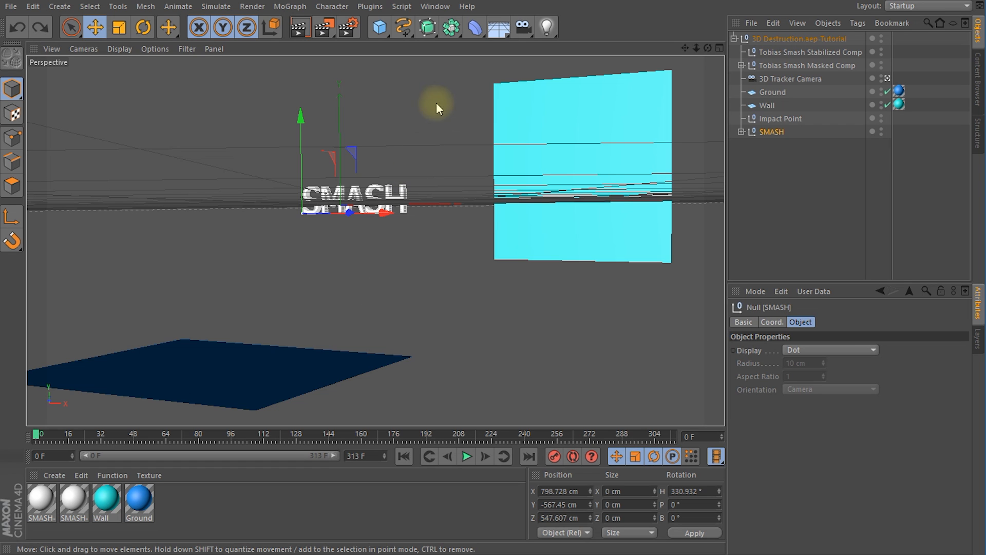
Step: Add a Background object to the scene and create a new material named Background
click(501, 37)
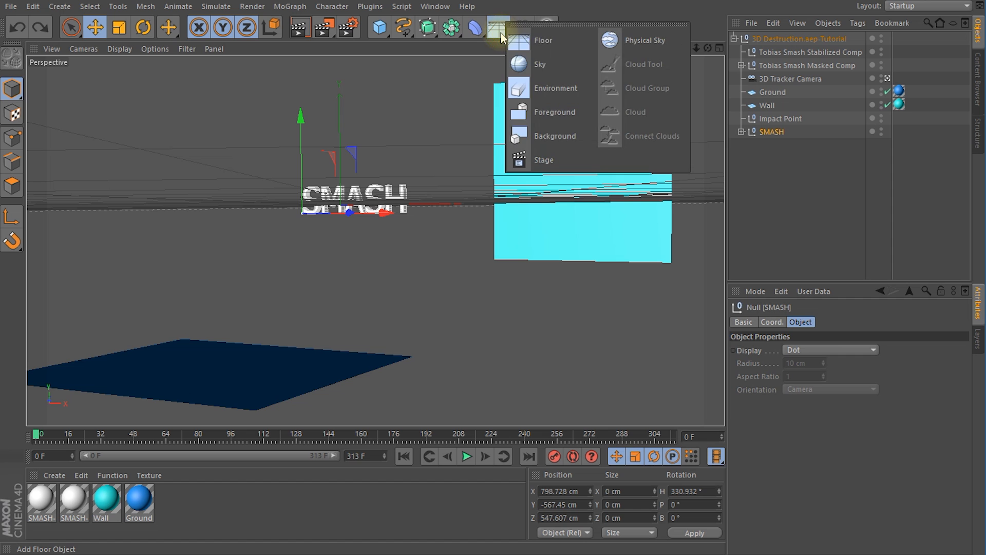
click(553, 137)
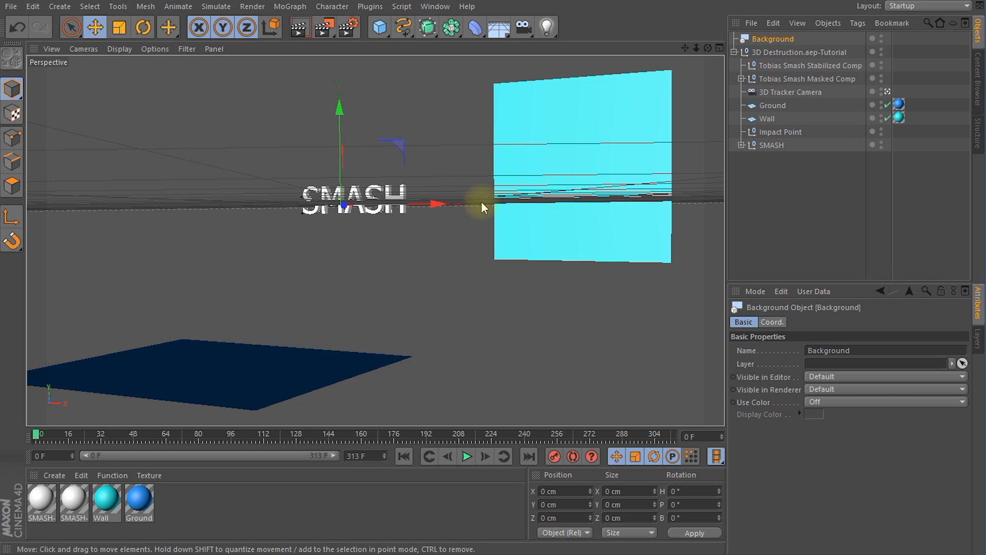
click(54, 476)
click(60, 494)
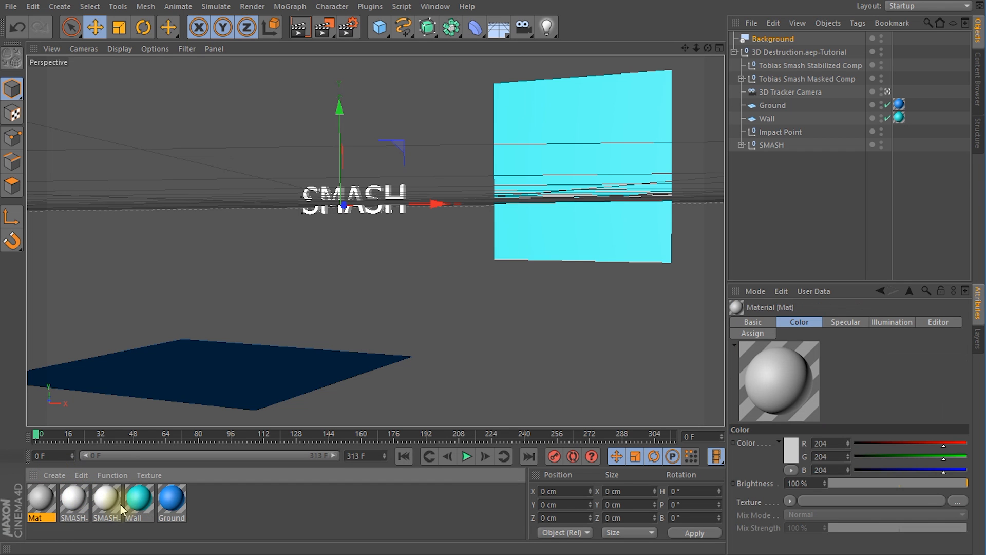
text(Back)
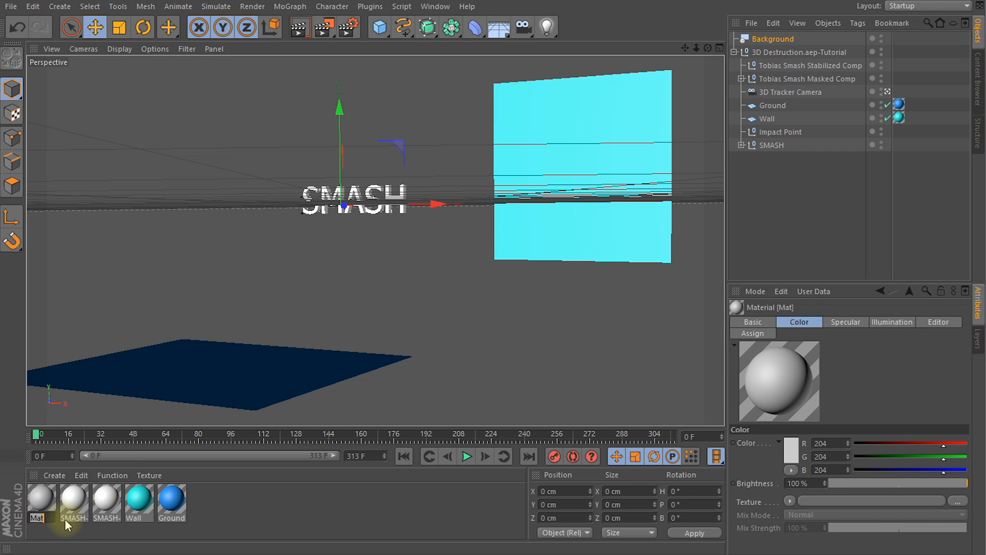
text(ground)
key(Return)
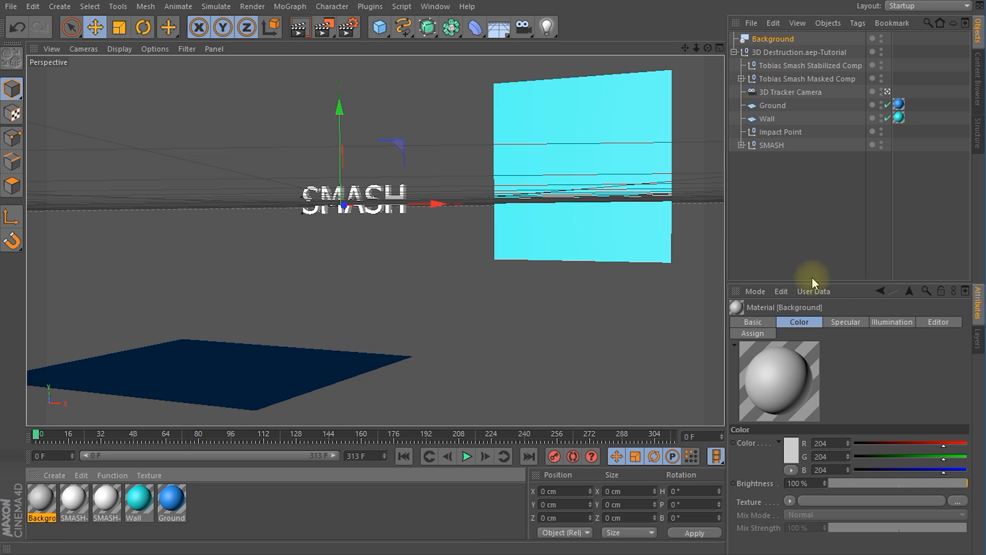
Step: Load the first image (000) of the Smash sequence from Footage/Tutorial as the Background material's color texture, without copying it to the project
drag(838, 282, 839, 221)
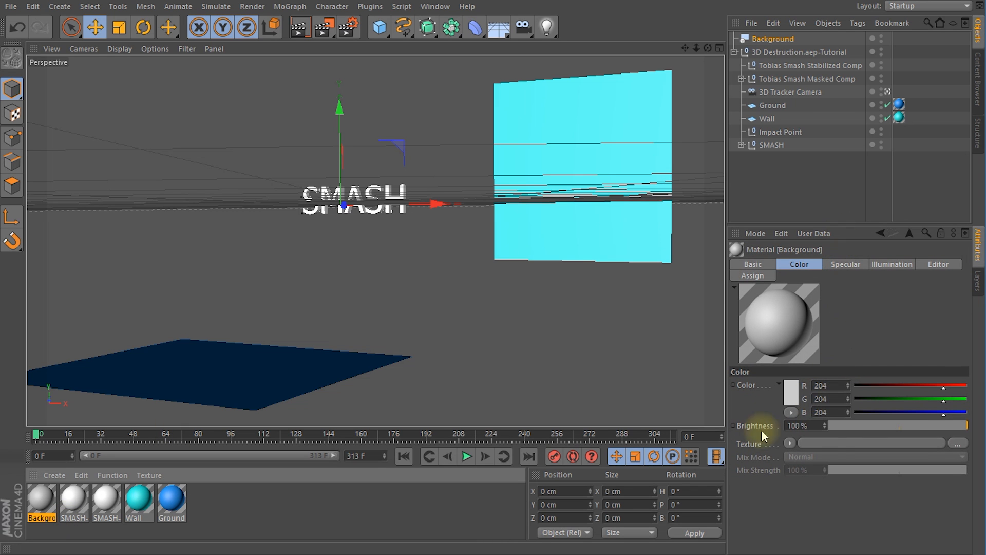
click(828, 442)
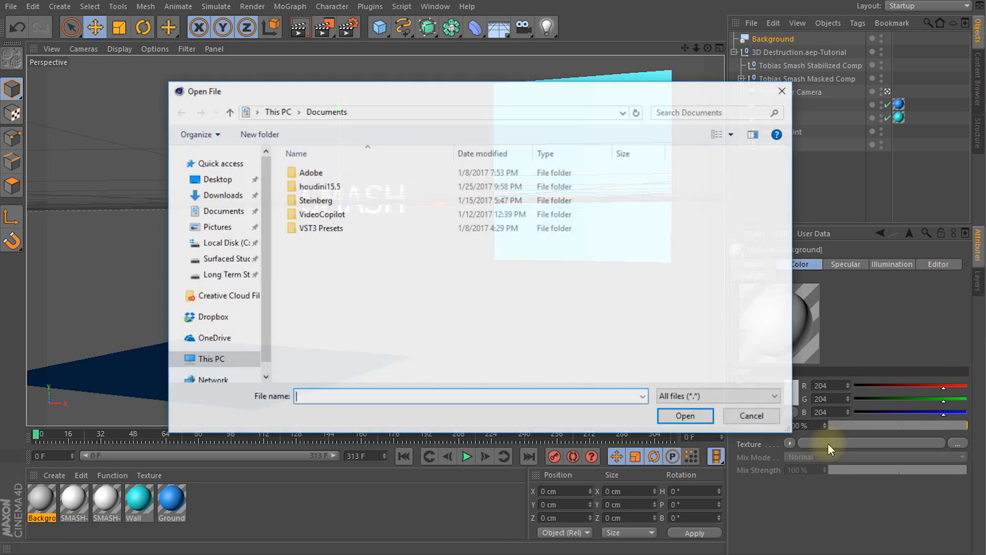
click(226, 265)
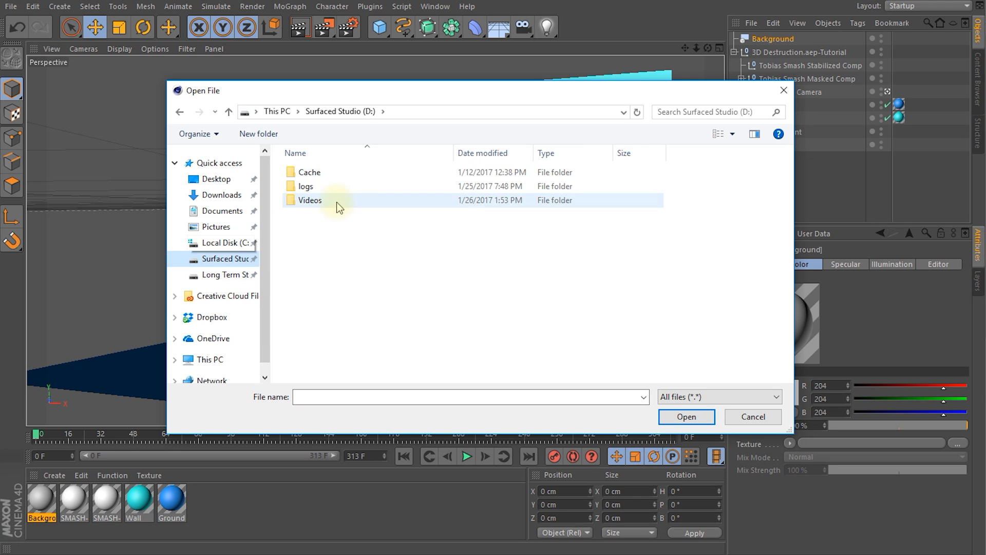
double_click(335, 202)
double_click(362, 228)
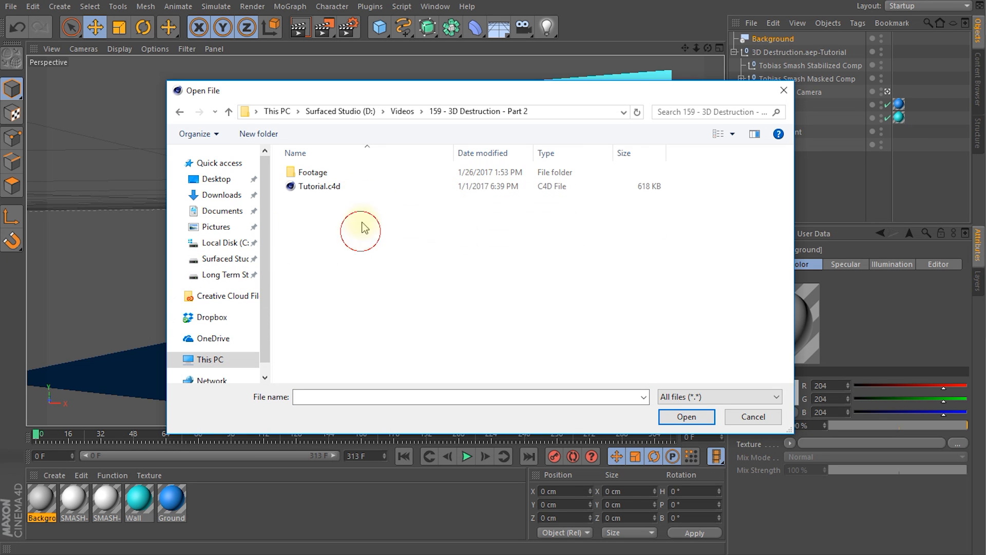
double_click(314, 173)
double_click(317, 174)
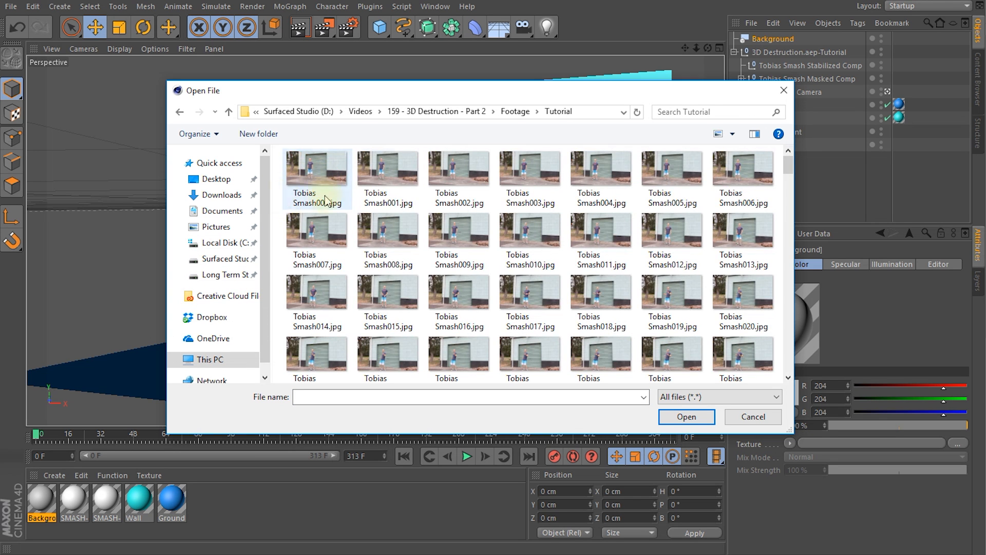
click(316, 167)
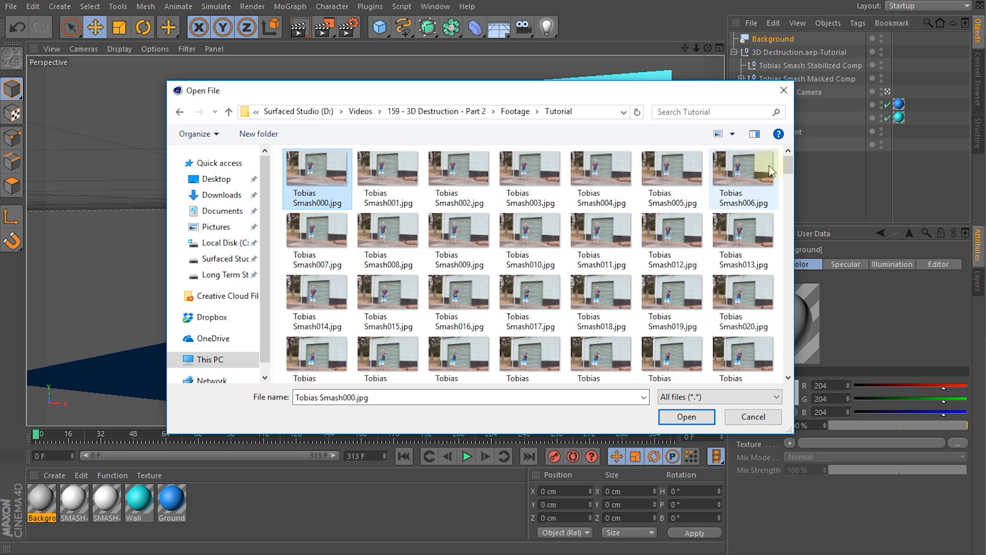
mouse_move(786, 165)
mouse_down()
mouse_move(789, 305)
mouse_move(792, 154)
mouse_move(790, 359)
mouse_move(770, 159)
mouse_up()
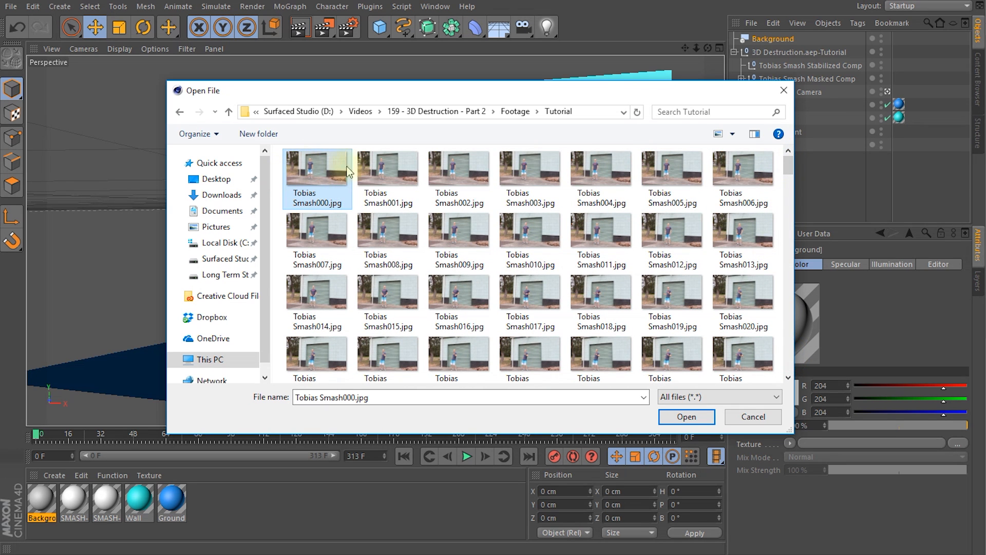
click(686, 416)
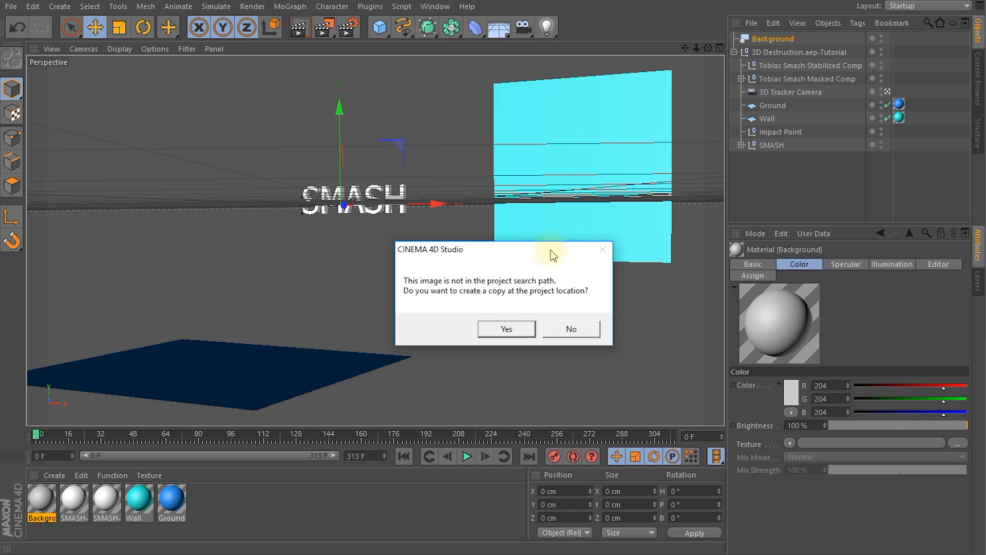
click(580, 327)
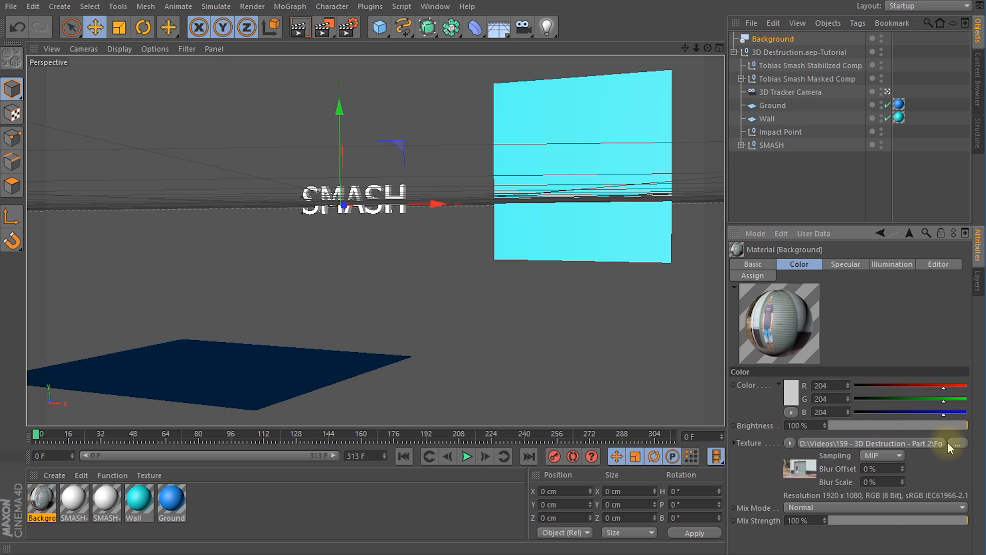
Step: Calculate the texture's movie frame range in the bitmap shader's animation settings and set its timing to Exact Frame
click(886, 443)
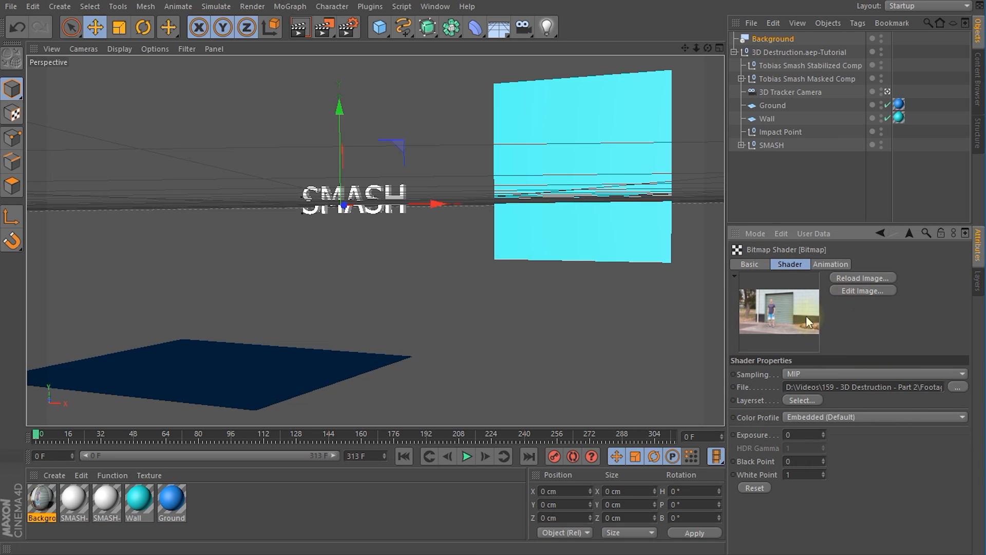
click(833, 263)
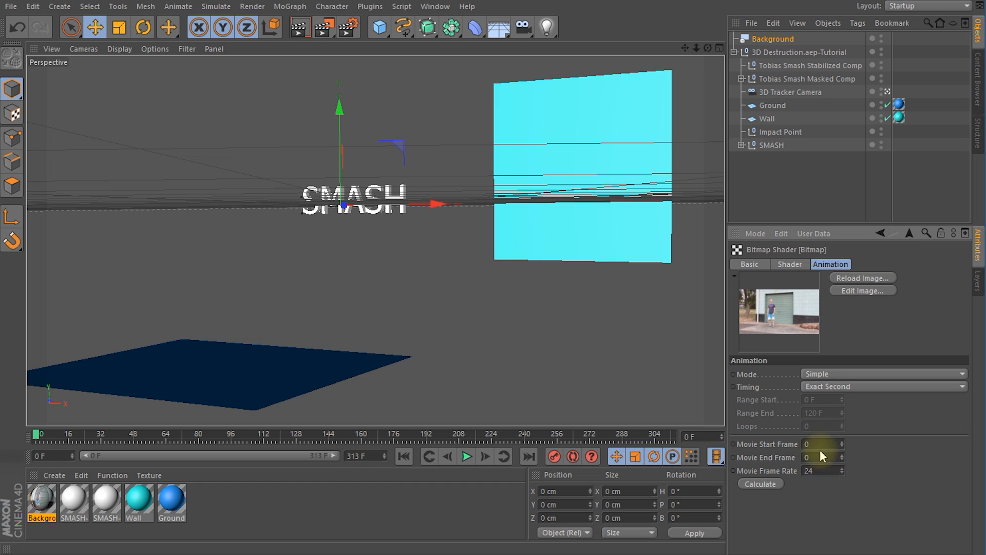
click(760, 483)
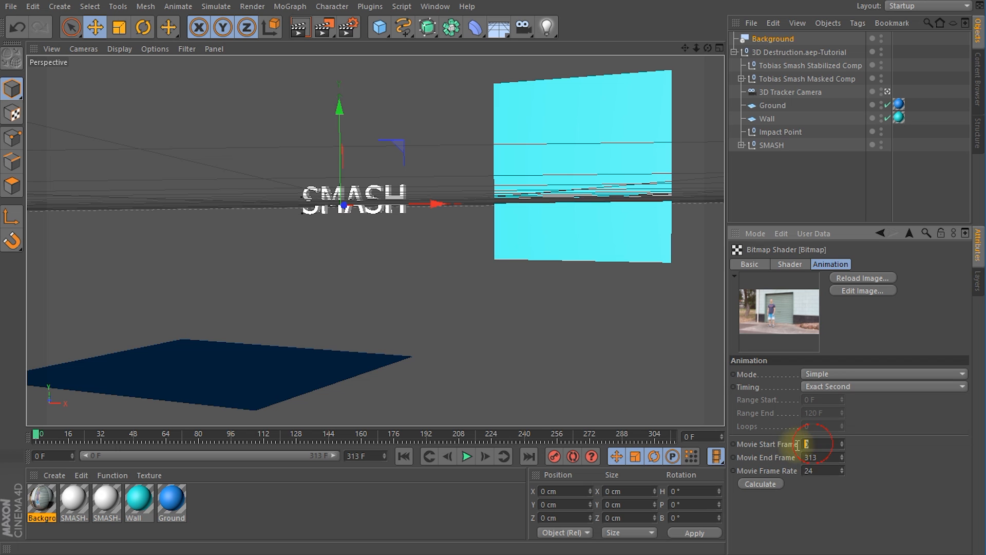
double_click(811, 457)
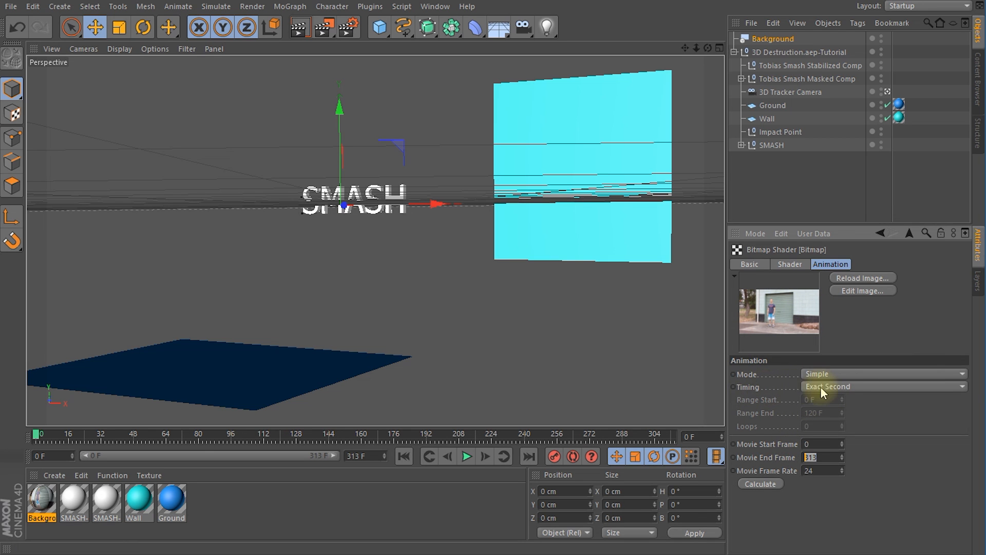
click(838, 386)
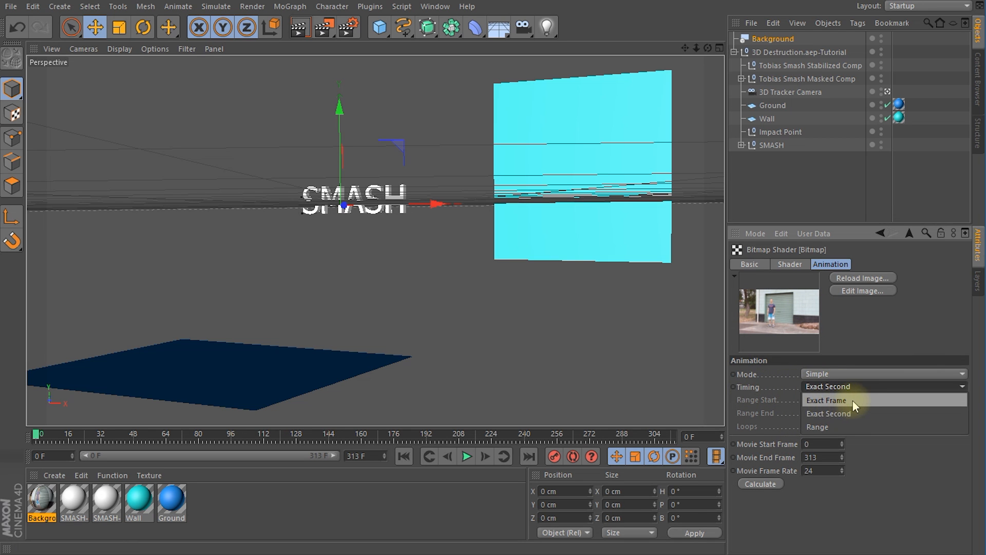
click(852, 399)
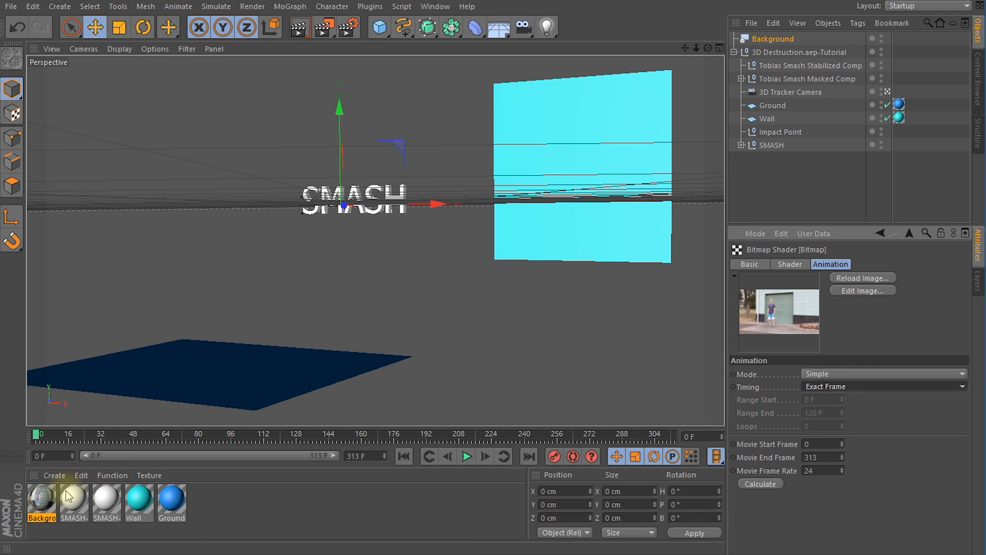
Step: Apply the Background material to the Background object and scrub the timeline to check the footage, returning to frame 0
drag(41, 503, 776, 41)
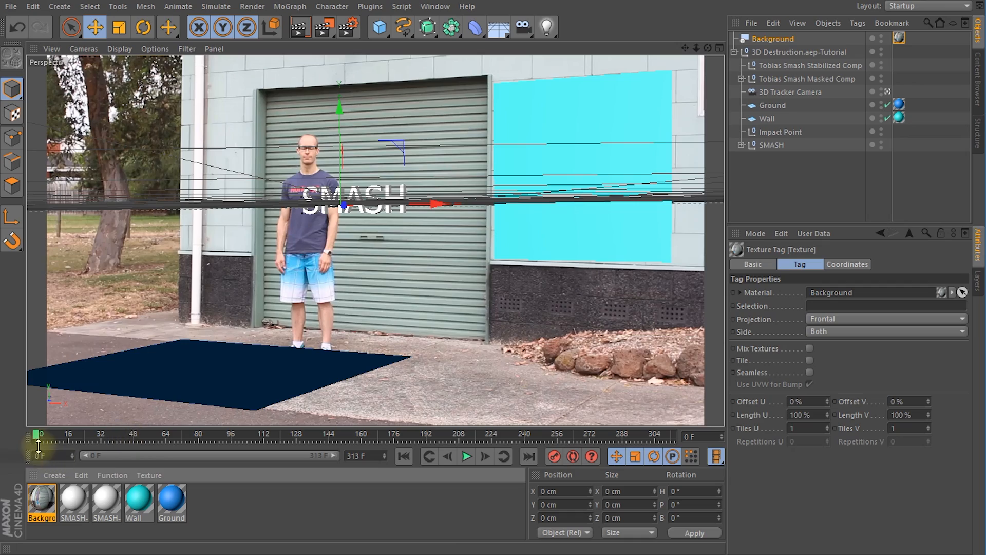
drag(36, 441, 526, 436)
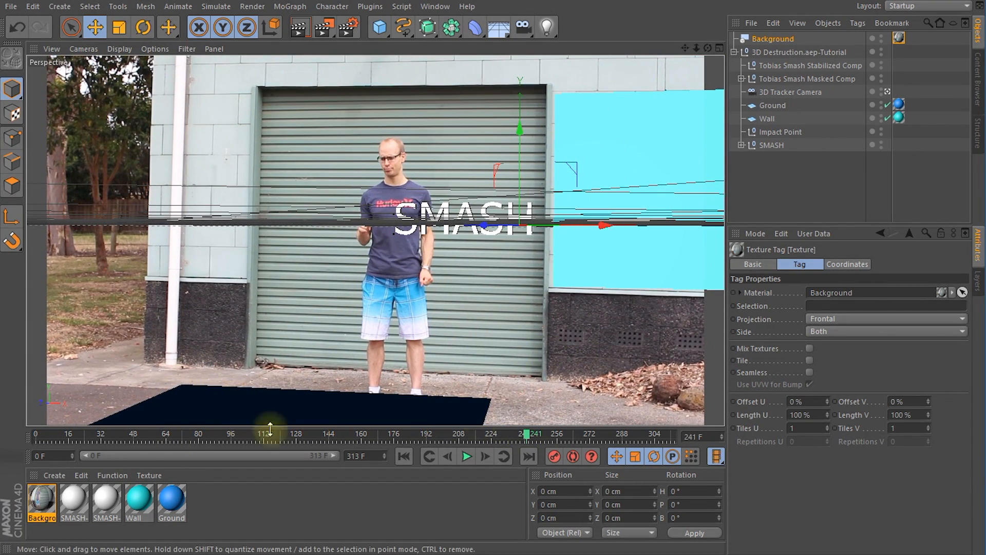
drag(528, 439, 9, 441)
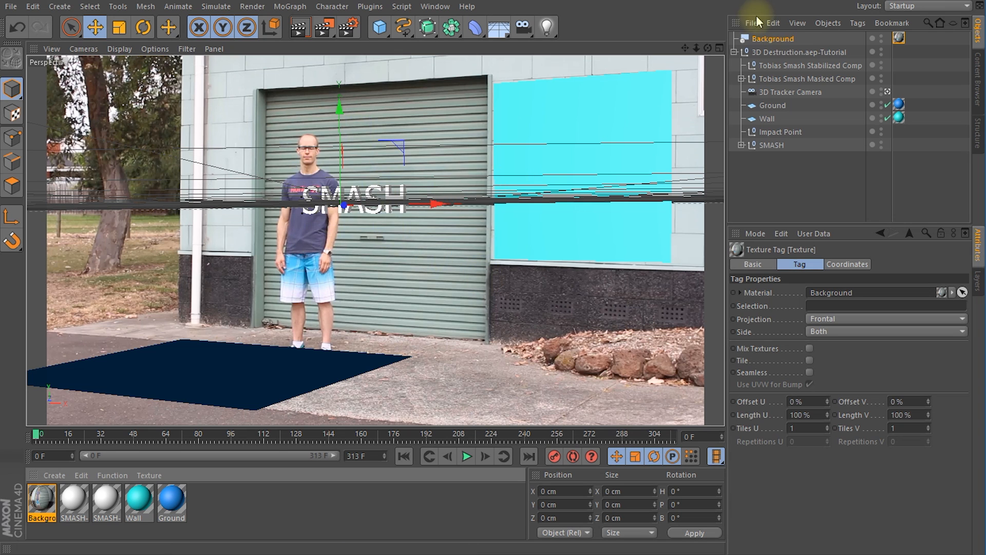
Step: Stop looking through the 3D Tracker Camera and inspect the Ground and Wall planes from the free perspective view
click(785, 92)
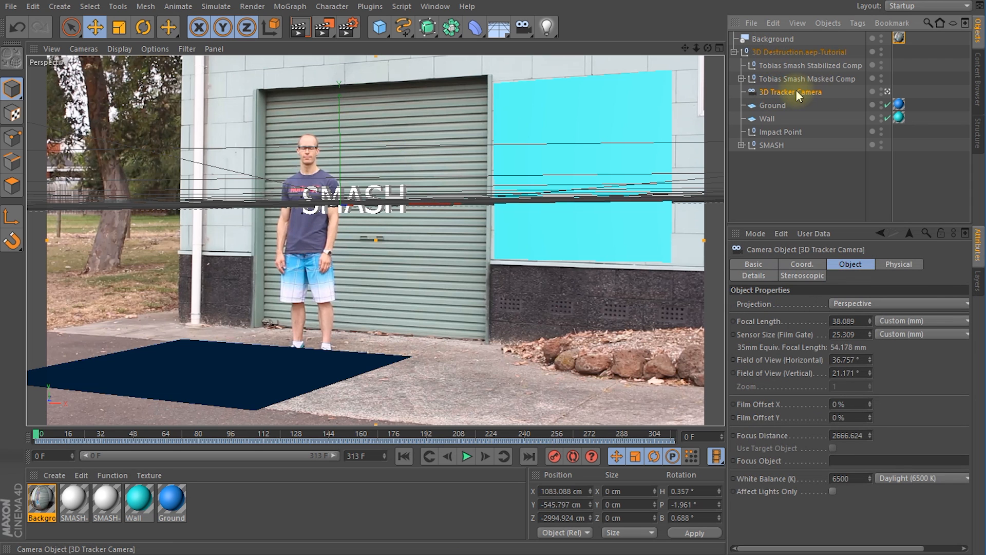
click(888, 92)
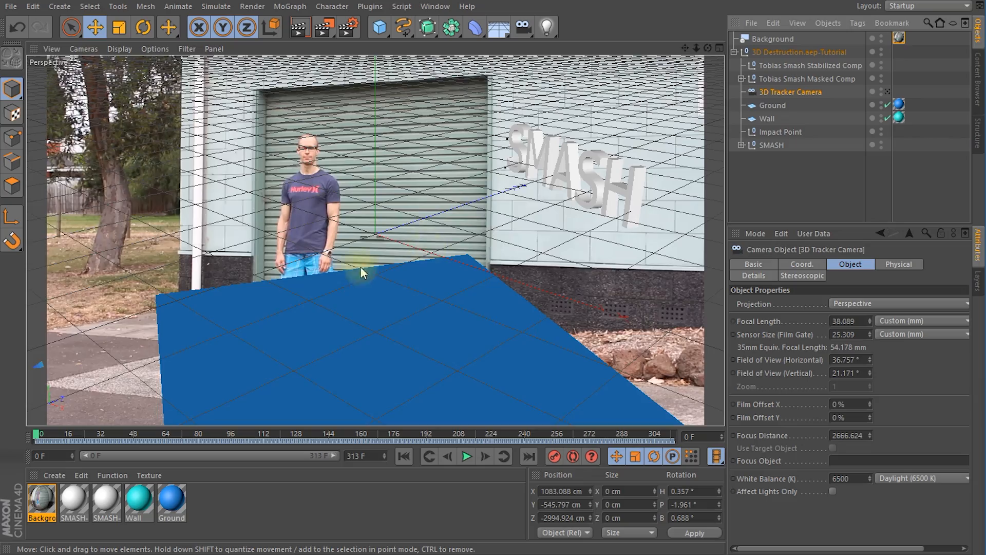
alt+drag(437, 232, 513, 292)
click(460, 196)
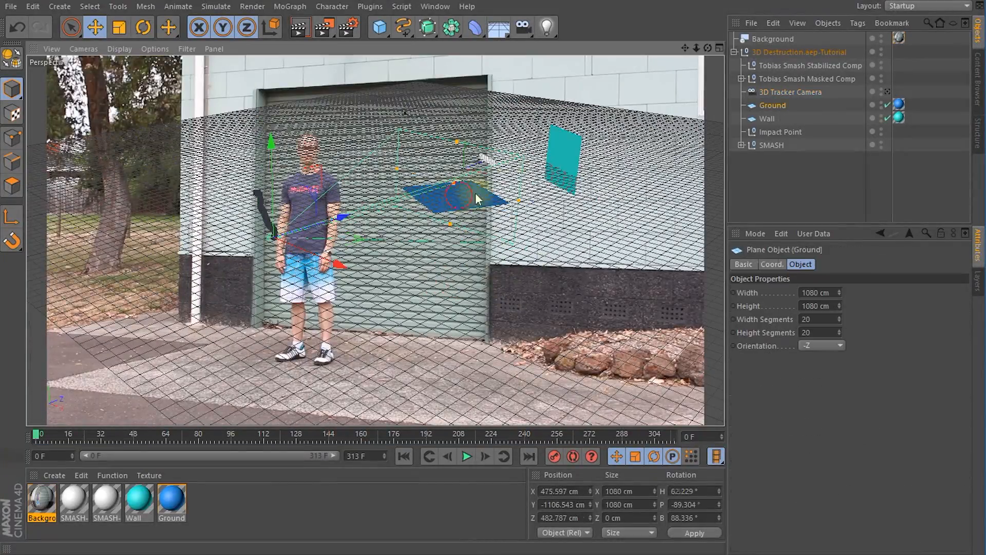
click(562, 163)
alt+drag(563, 167, 574, 221)
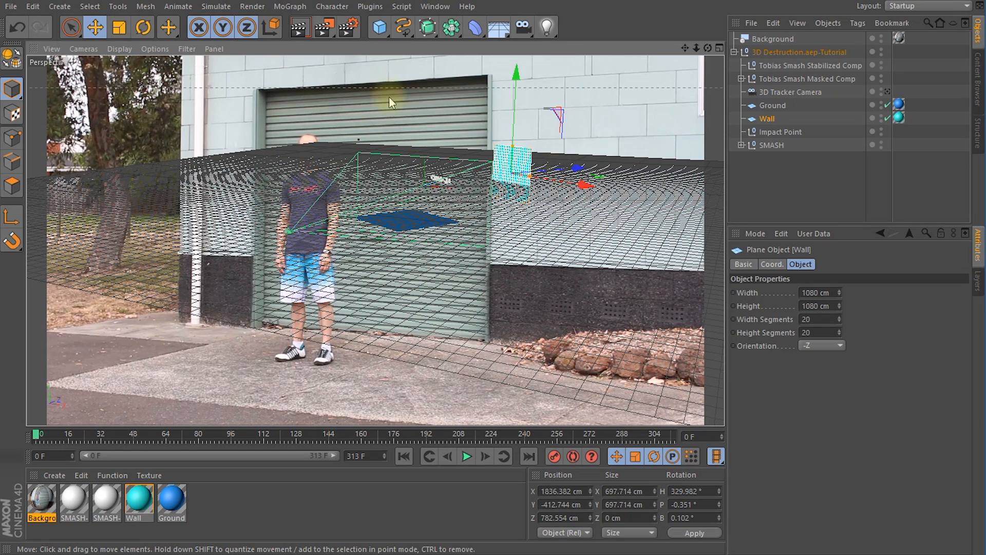
Step: Hide the Background object in the editor view and look at the tracked camera, Ground and Wall from the side
click(882, 39)
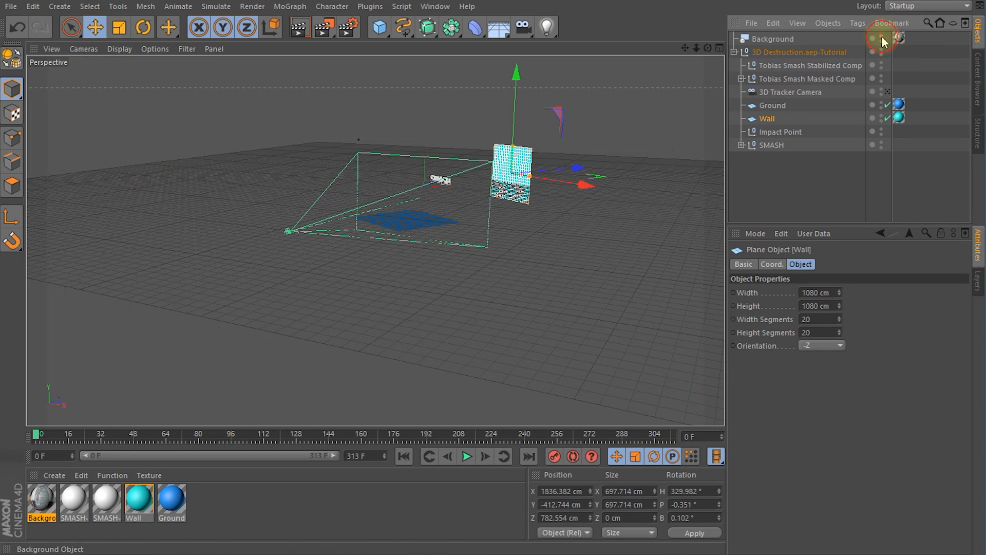
alt+drag(536, 225, 304, 264)
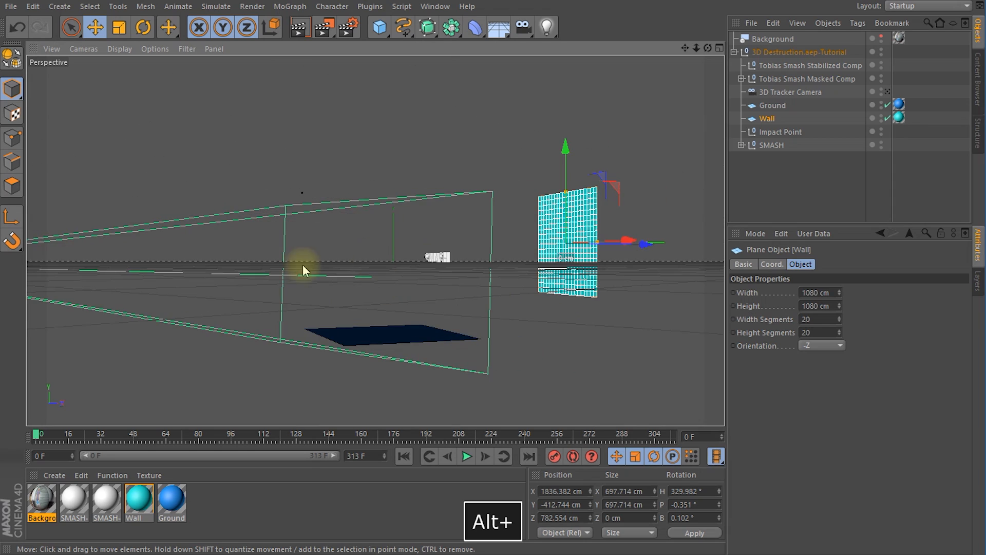
Step: Collapse the 3D Destruction.aep-Tutorial hierarchy and add a new null object to the scene
alt+drag(471, 277, 410, 158)
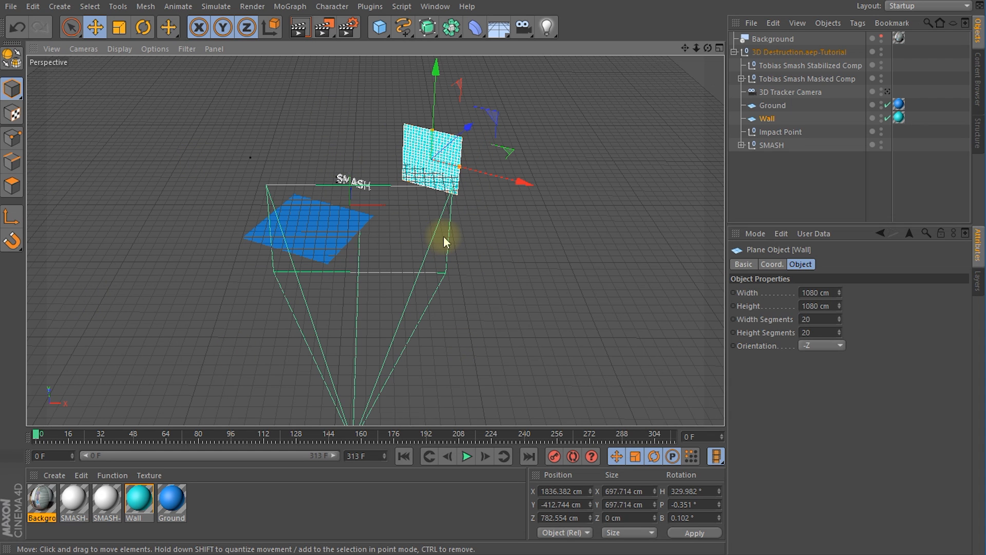
click(734, 52)
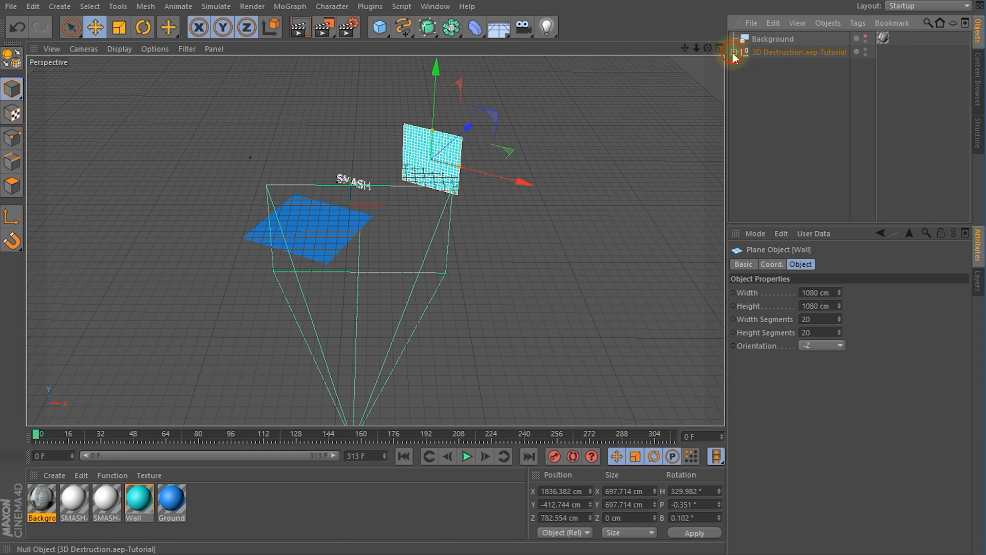
click(755, 52)
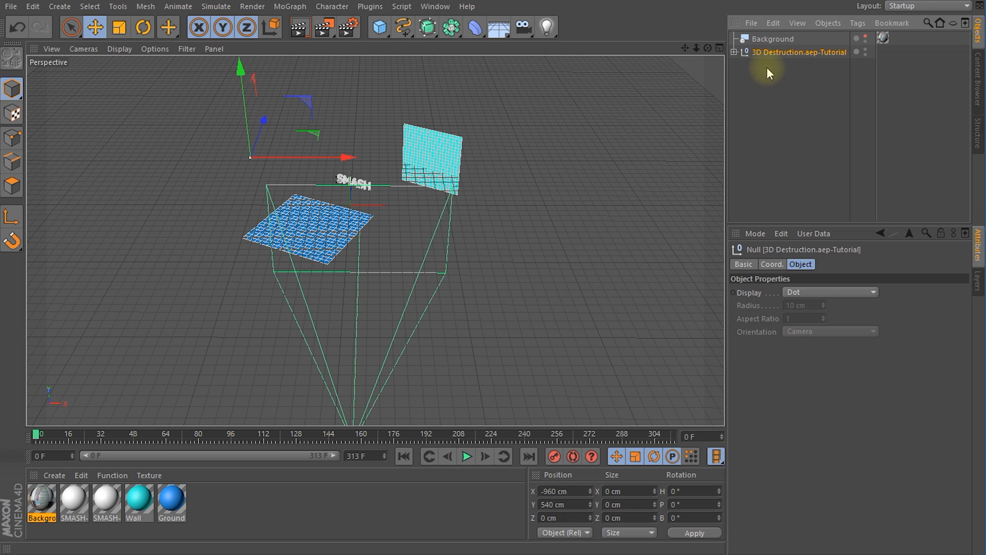
click(380, 29)
click(418, 37)
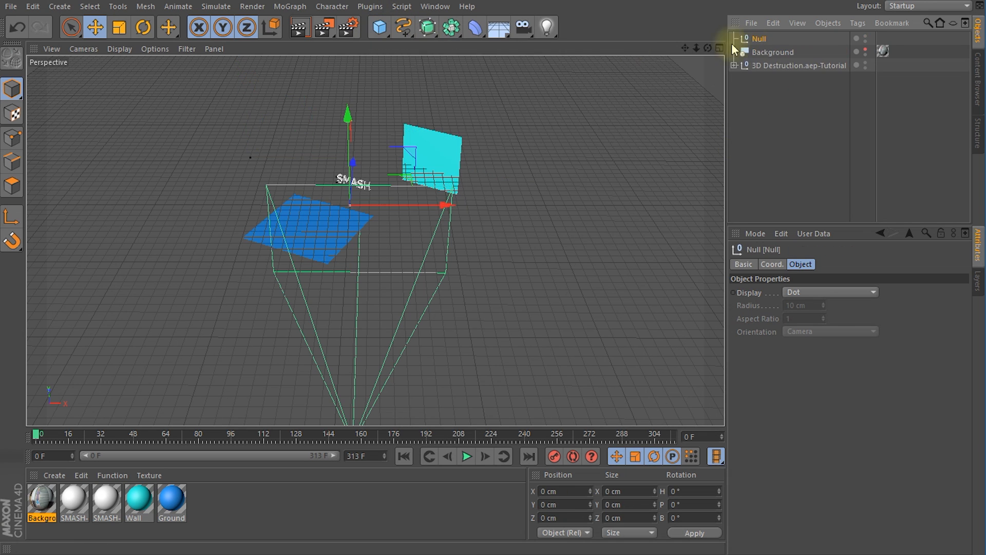
Step: Rename the new null as Root and nest the 3D Destruction.aep-Tutorial null inside it
double_click(764, 39)
text(Roo)
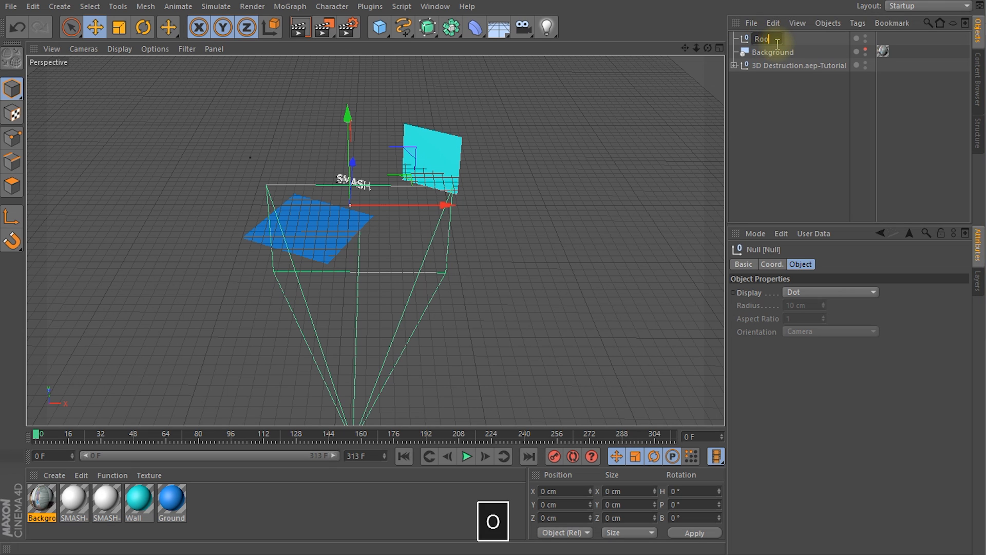
text(t)
key(Return)
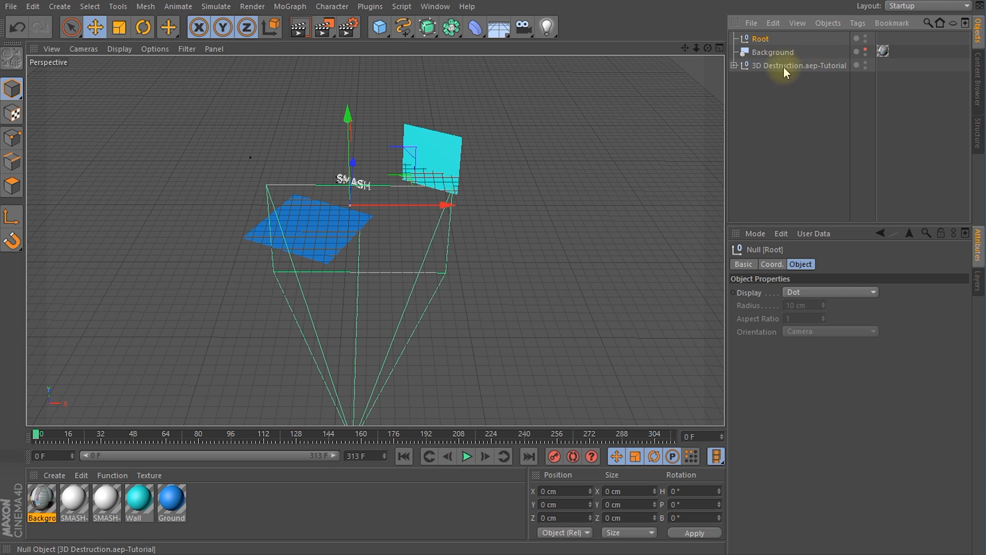
drag(774, 67, 764, 41)
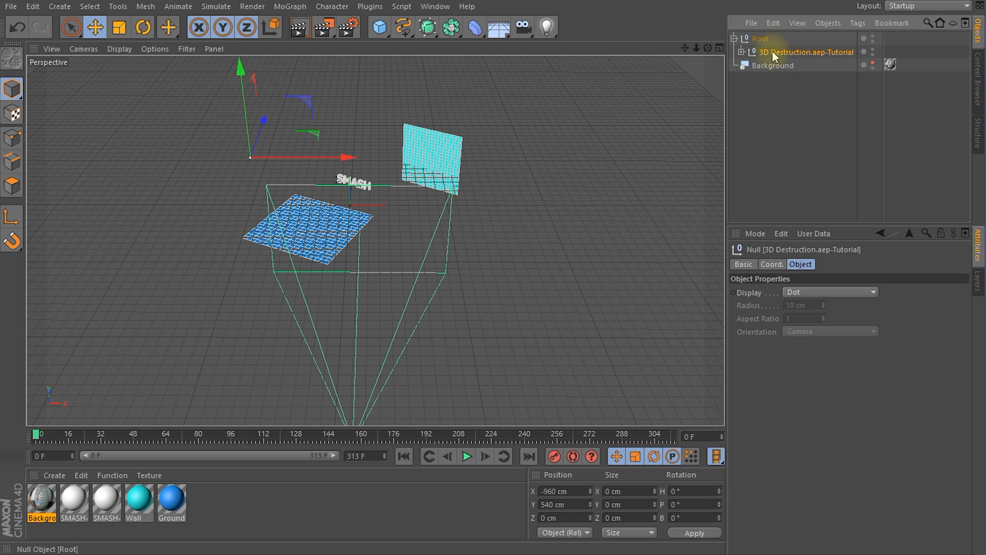
click(770, 39)
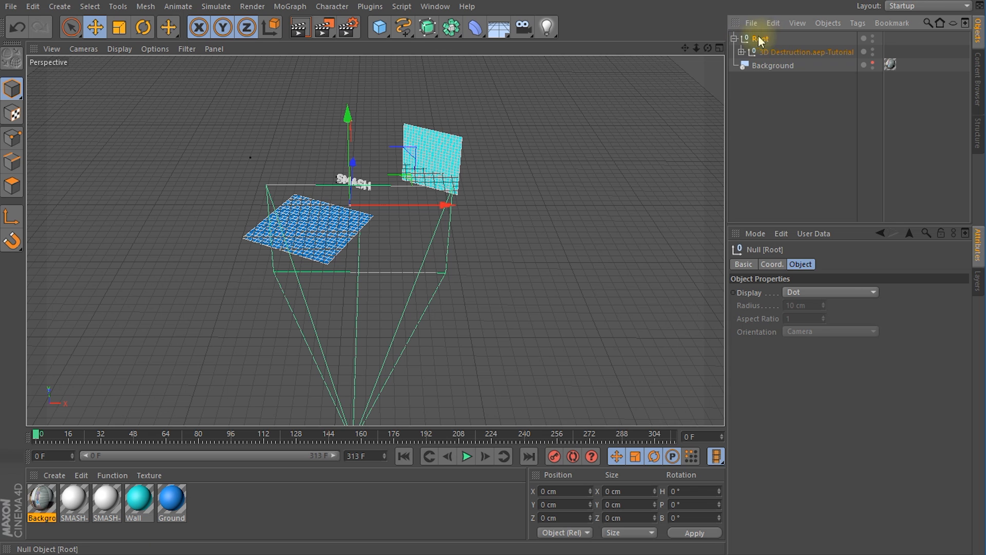
Step: Raise the Root null along Y to about 562 cm to bring the Ground plane up to the world grid
alt+drag(451, 328, 323, 315)
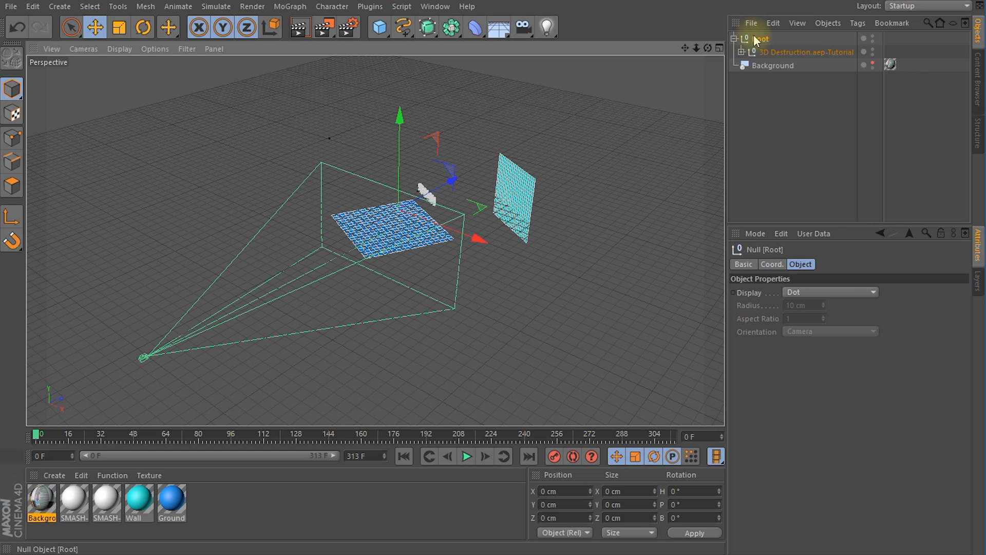
alt+drag(476, 298, 306, 199)
drag(445, 149, 446, 78)
alt+drag(481, 218, 462, 180)
drag(361, 88, 208, 263)
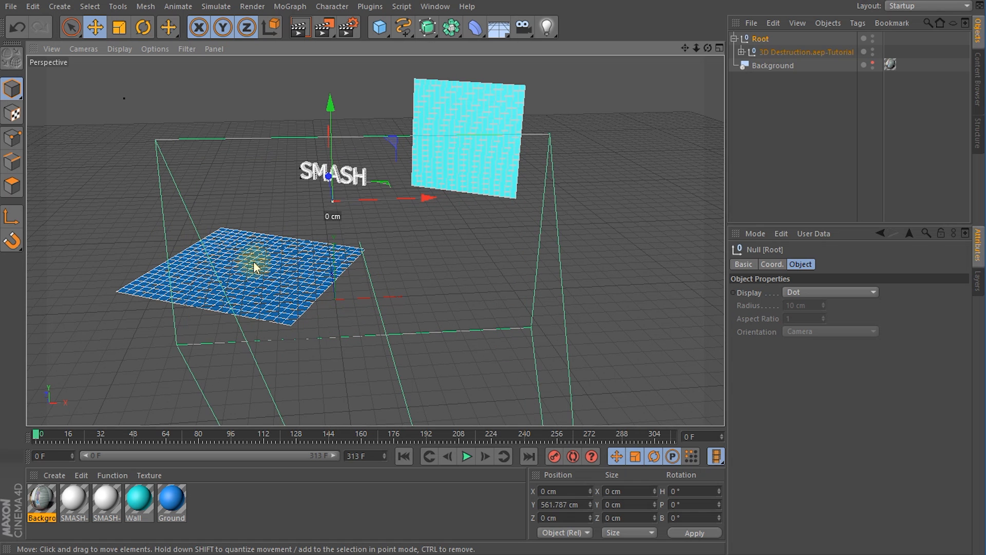
alt+drag(311, 281, 330, 242)
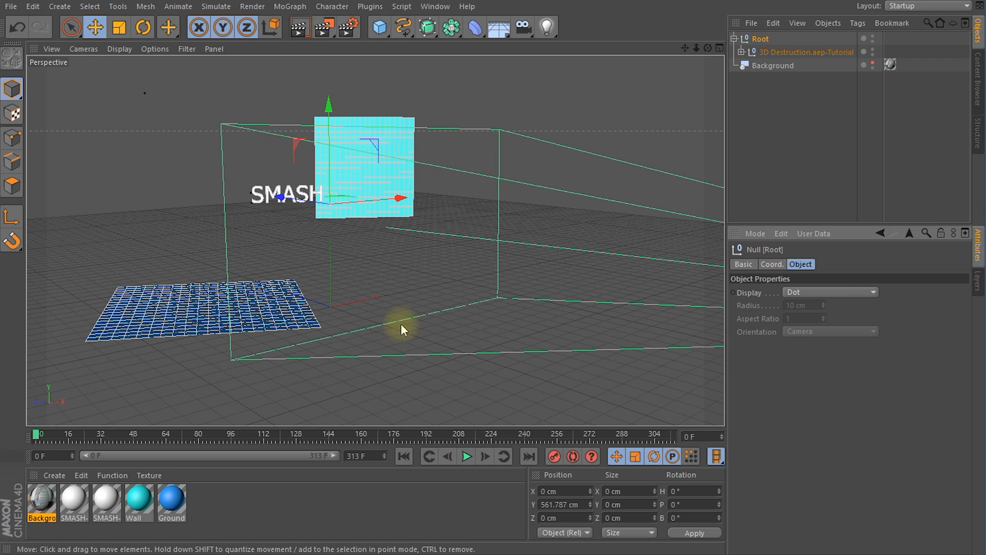
Step: Switch to the Left view and examine how the Ground plane lines up with the world's horizontal axis
click(74, 49)
click(98, 147)
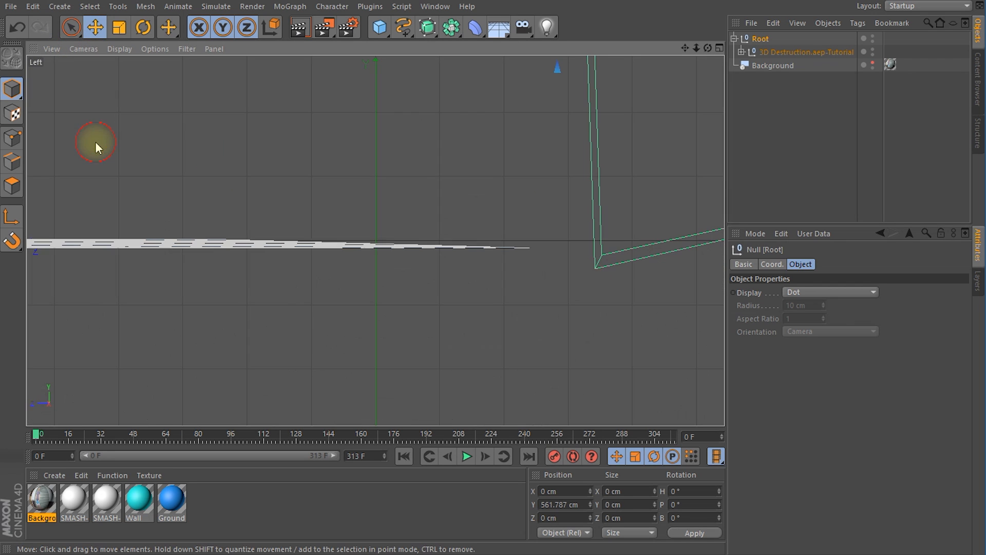
scroll(440, 185, down, 8)
alt+middle_drag(460, 171, 485, 256)
alt+middle_drag(319, 220, 432, 266)
scroll(478, 239, up, 4)
alt+middle_drag(493, 271, 489, 250)
scroll(490, 250, up, 3)
scroll(478, 272, down, 1)
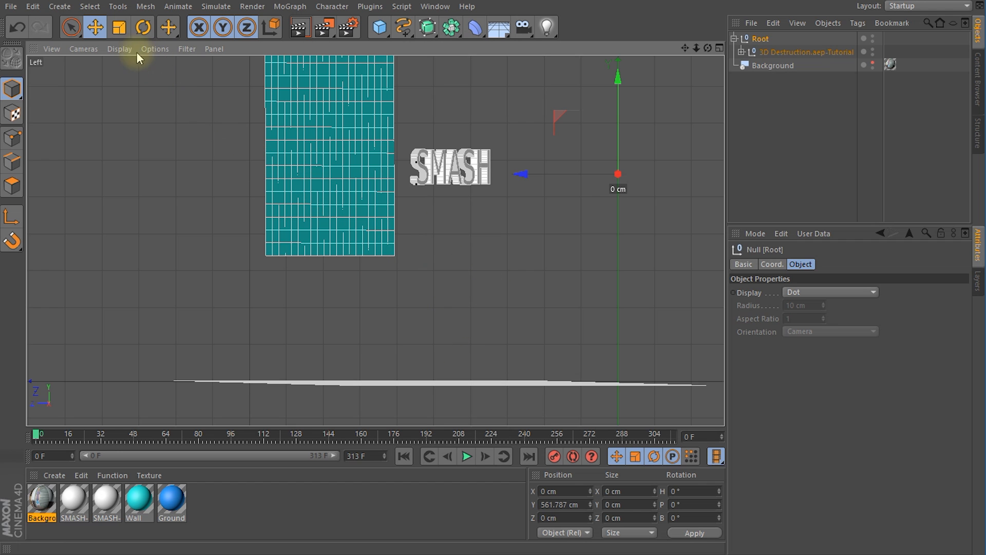
Step: Open the Left viewport's configuration and check the world grid spacing against the size of the scene
click(152, 48)
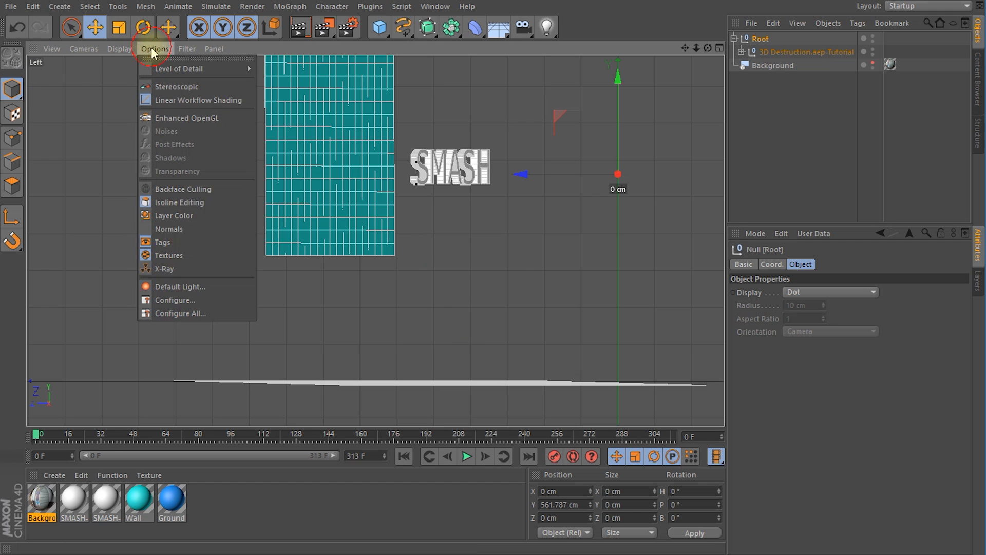
click(186, 300)
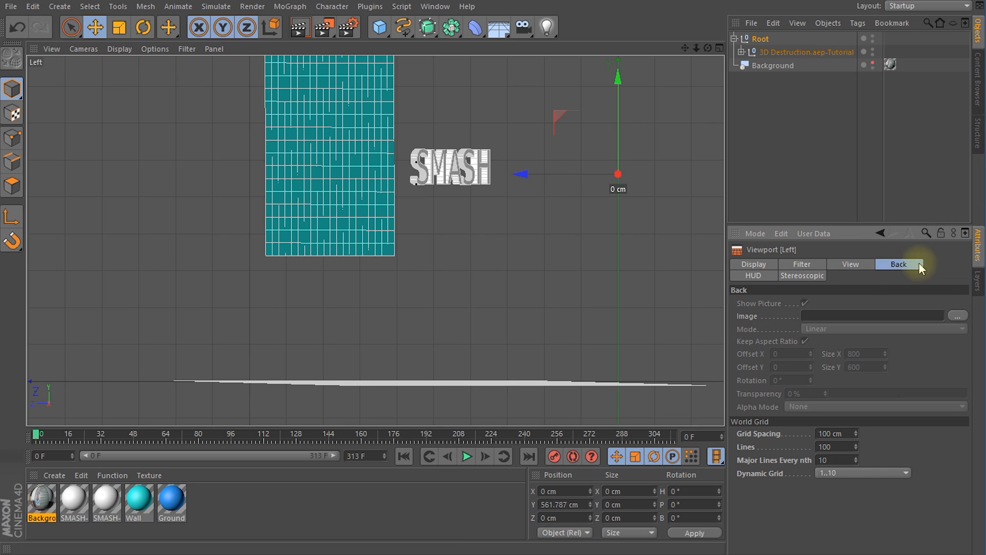
click(852, 263)
click(901, 264)
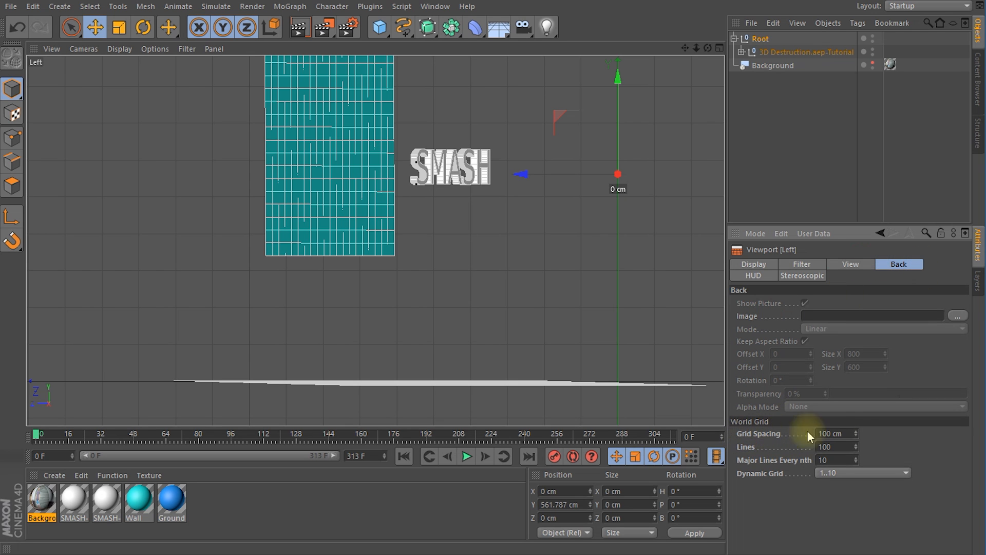
double_click(823, 433)
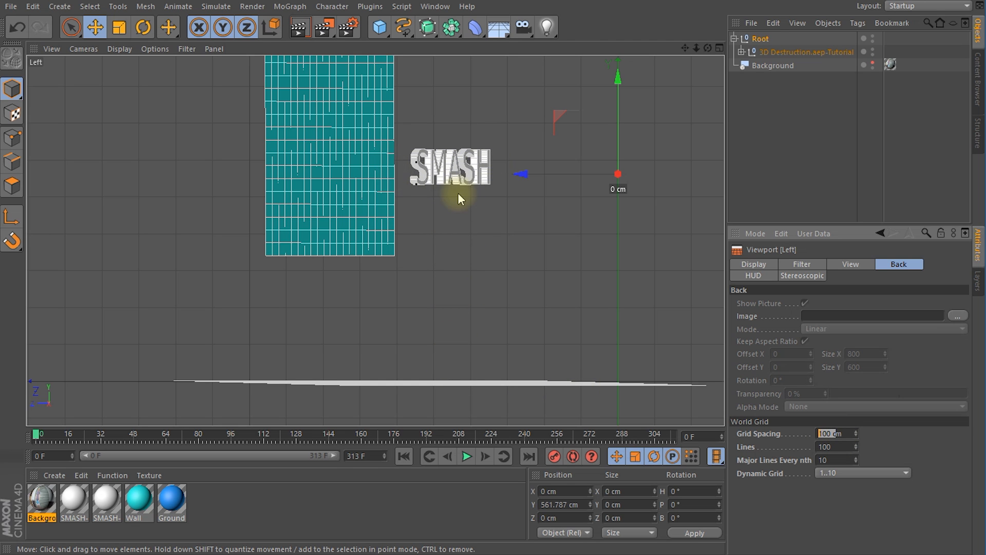
Step: Set the Root null's scale to 0.2 on X, Y and Z
click(756, 40)
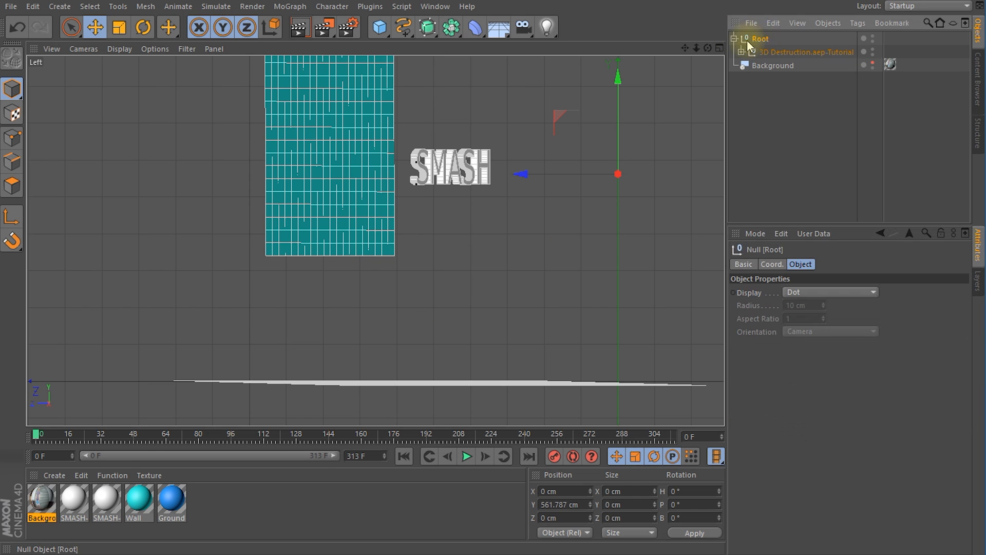
click(772, 264)
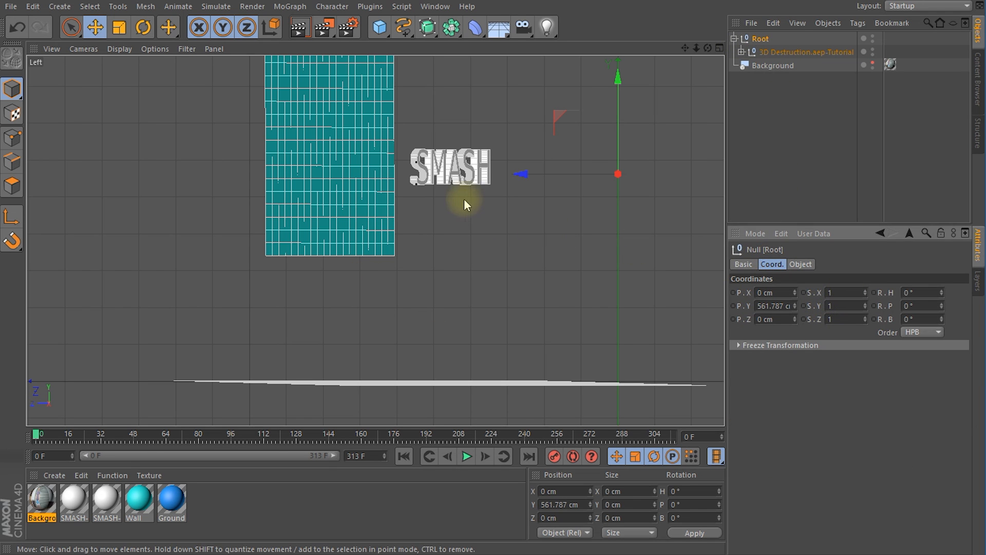
double_click(840, 292)
text(.2)
key(Tab)
text(.2)
key(Tab)
text(.2)
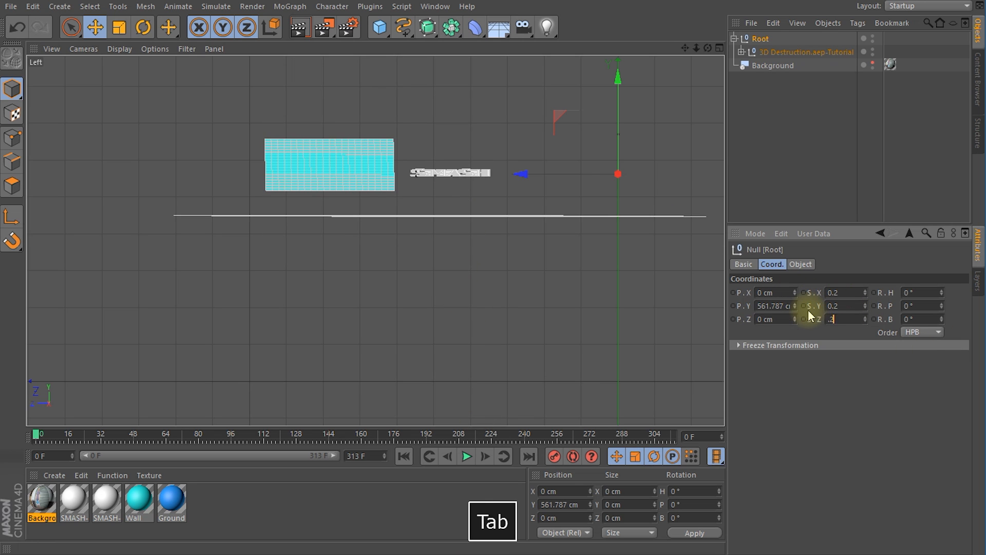
key(Tab)
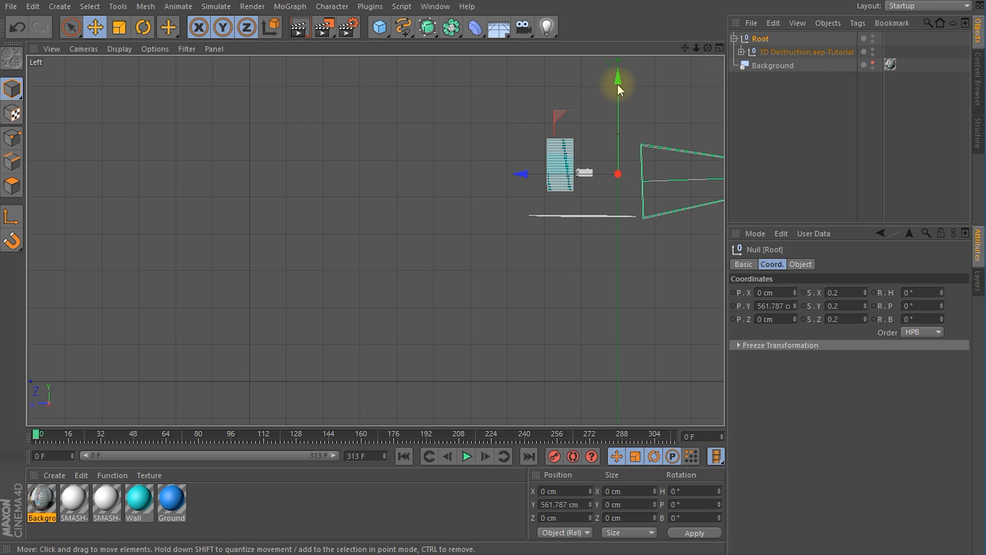
Step: Lower the Root null along Y to about 115 cm so the Ground plane lies on the world grid line
drag(618, 80, 619, 244)
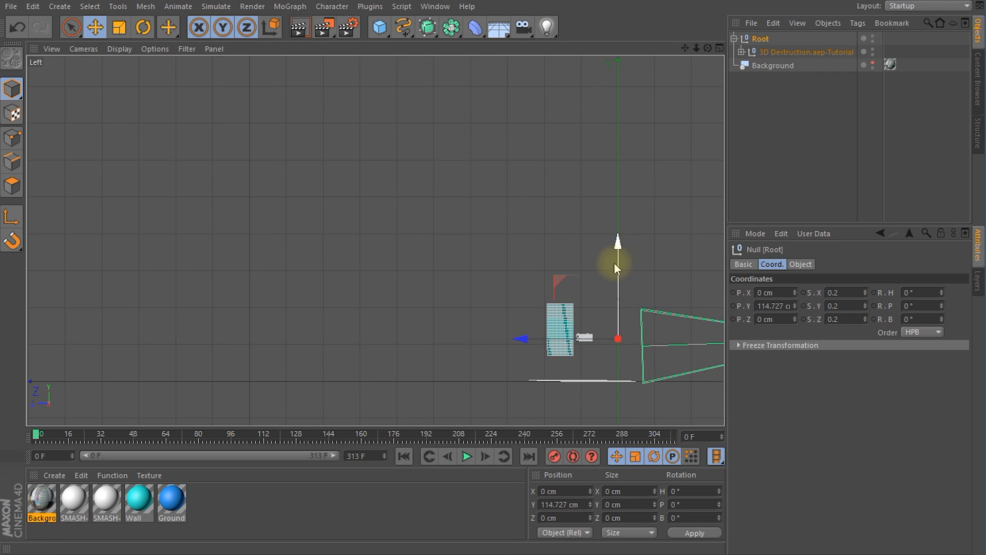
scroll(624, 346, up, 5)
scroll(629, 354, up, 3)
alt+middle_drag(642, 356, 534, 286)
scroll(529, 247, down, 3)
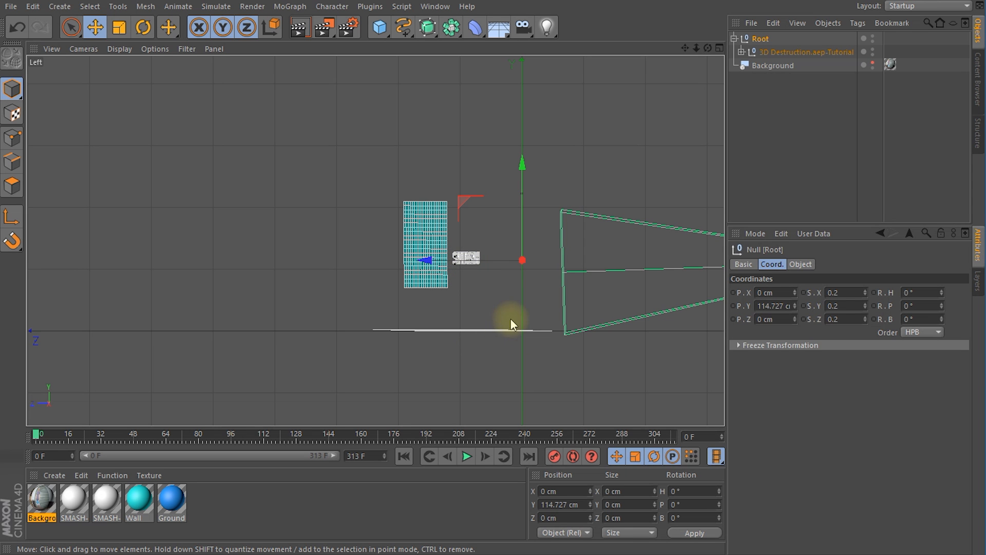
scroll(519, 306, up, 3)
alt+middle_drag(534, 299, 508, 299)
scroll(513, 298, up, 2)
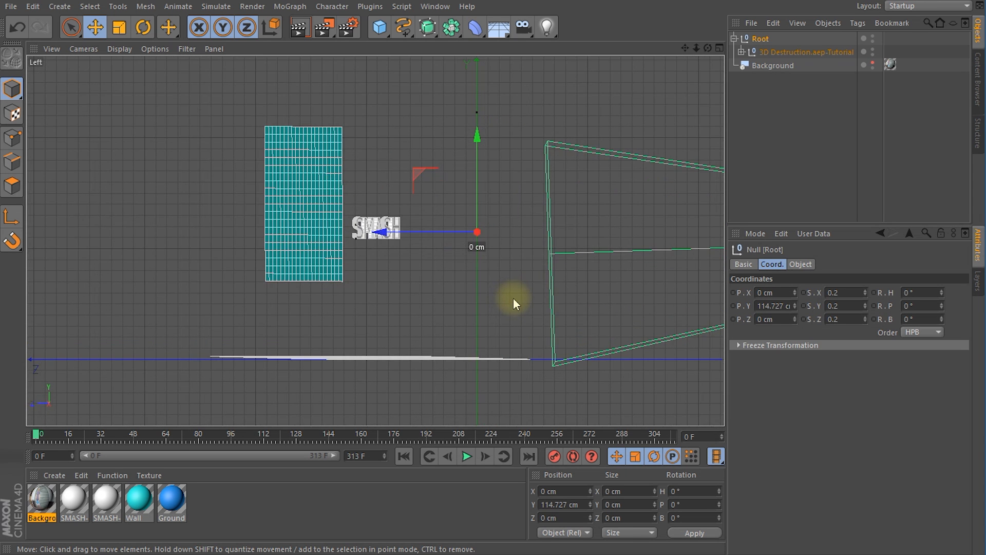
scroll(513, 297, down, 1)
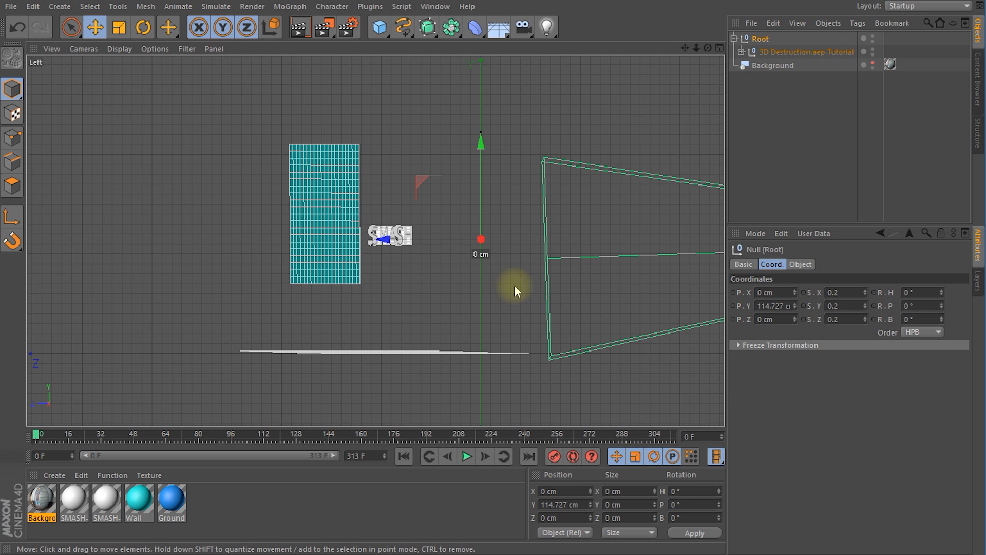
alt+middle_drag(513, 284, 484, 296)
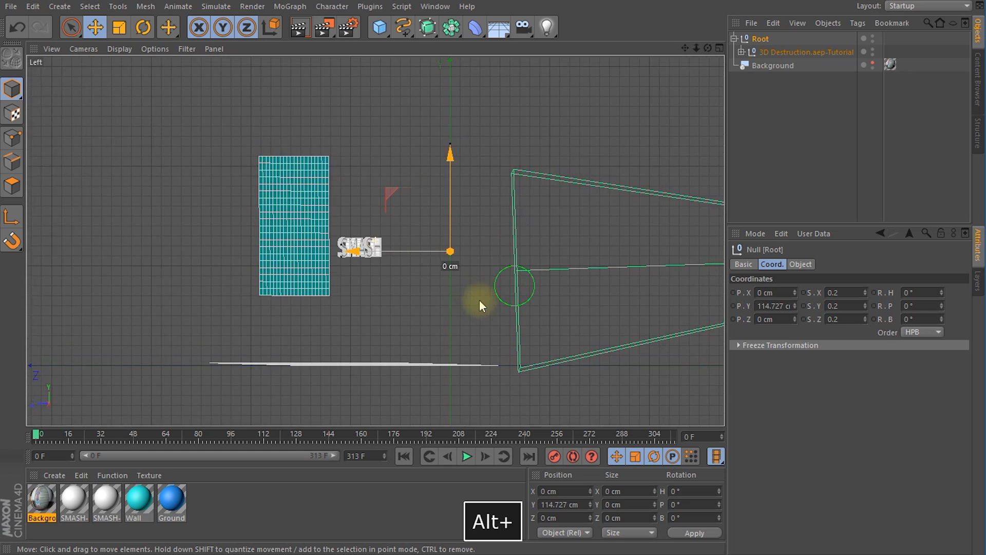
Step: Return to the Perspective view, rotate the Root null's heading to about 26.6°, and show the Background object again
click(83, 49)
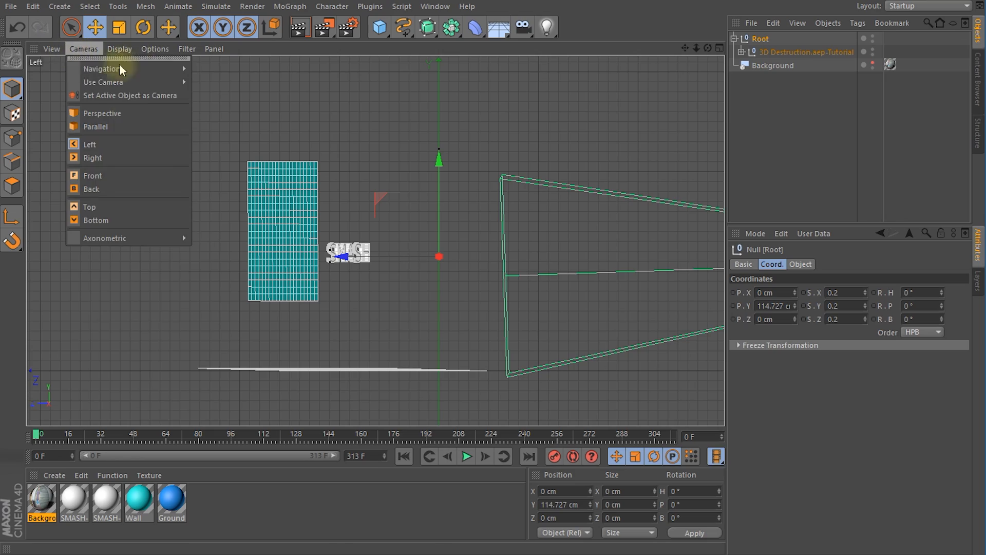
click(110, 113)
alt+drag(484, 273, 306, 229)
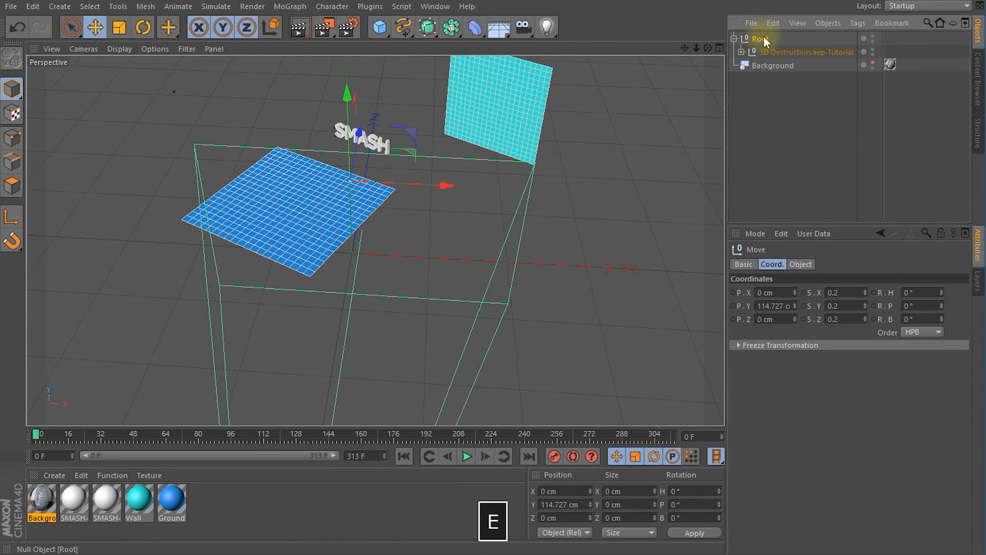
key(e)
key(r)
drag(385, 207, 216, 213)
alt+drag(403, 272, 358, 311)
alt+drag(434, 273, 408, 293)
alt+drag(480, 303, 503, 257)
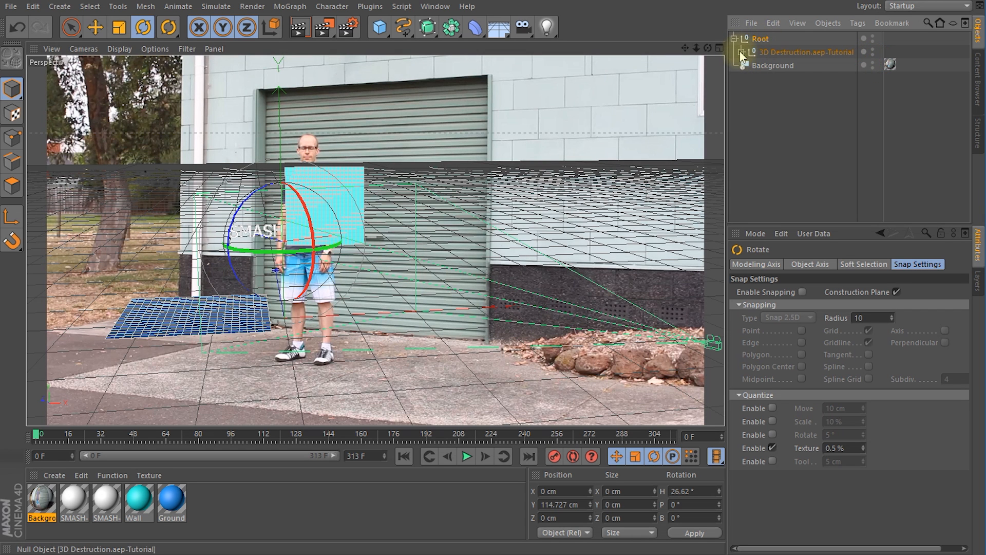
Step: Expand the 3D Destruction.aep-Tutorial null, look through the 3D Tracker Camera and check the alignment with the footage at frame 0
click(741, 52)
click(787, 53)
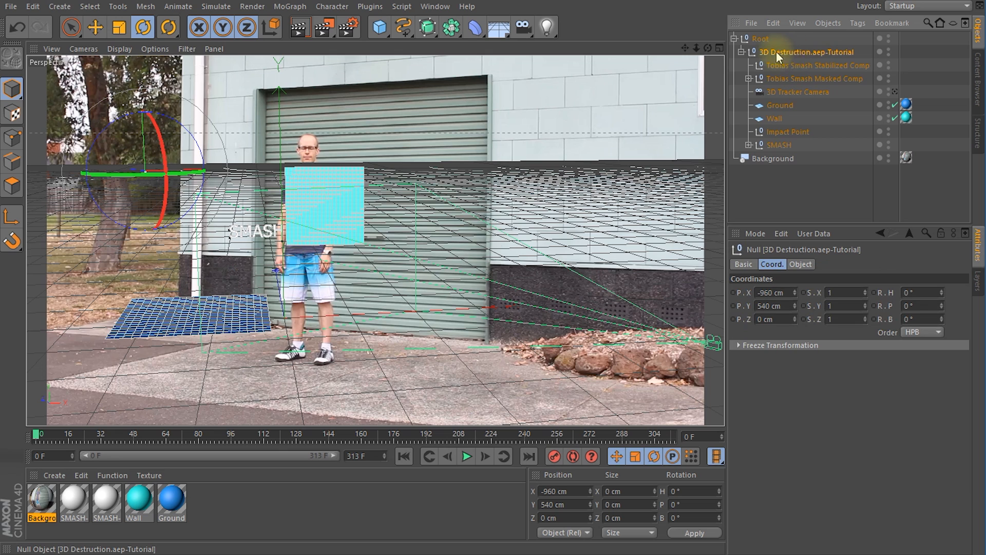
click(800, 93)
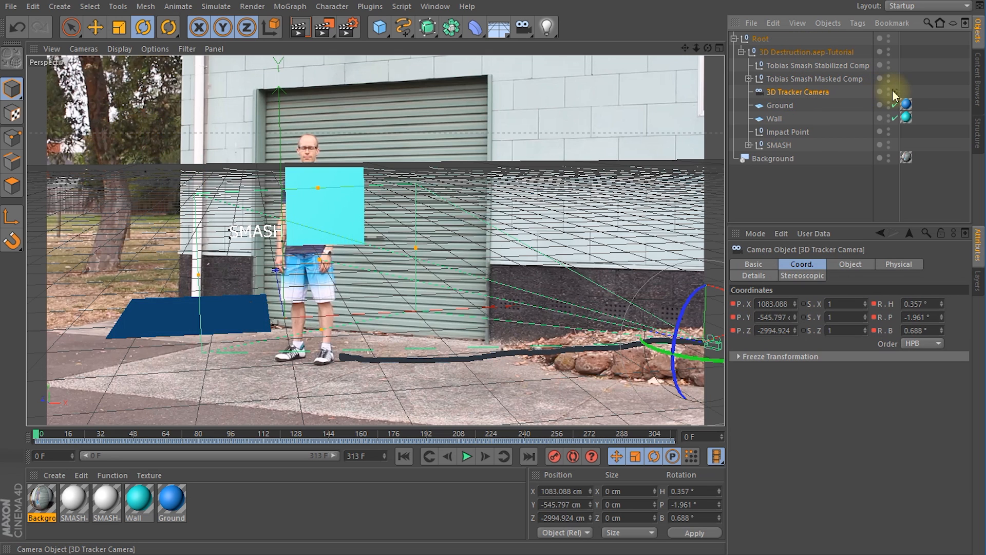
click(894, 92)
mouse_move(40, 436)
mouse_down()
mouse_move(310, 424)
mouse_move(35, 435)
mouse_up()
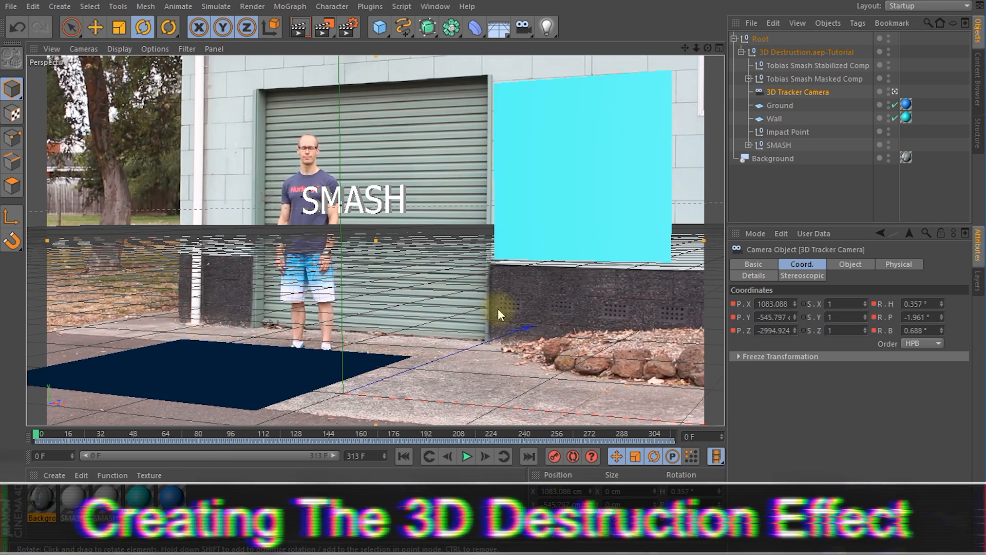
Step: Leave the 3D Tracker Camera's view, hide the Background object in the editor and collapse the Root hierarchy
click(895, 92)
alt+drag(429, 223, 410, 198)
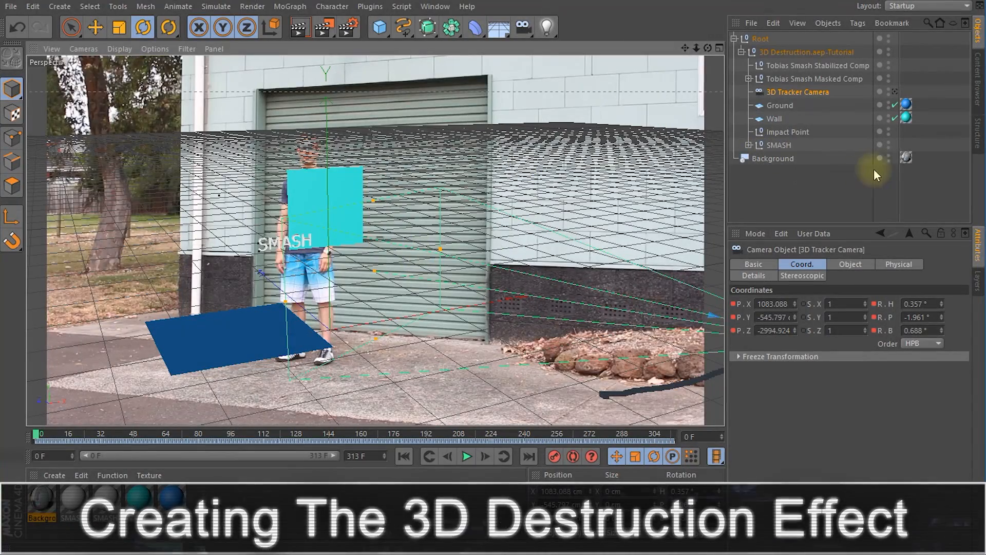
click(888, 157)
alt+drag(370, 275, 486, 245)
alt+drag(459, 283, 411, 262)
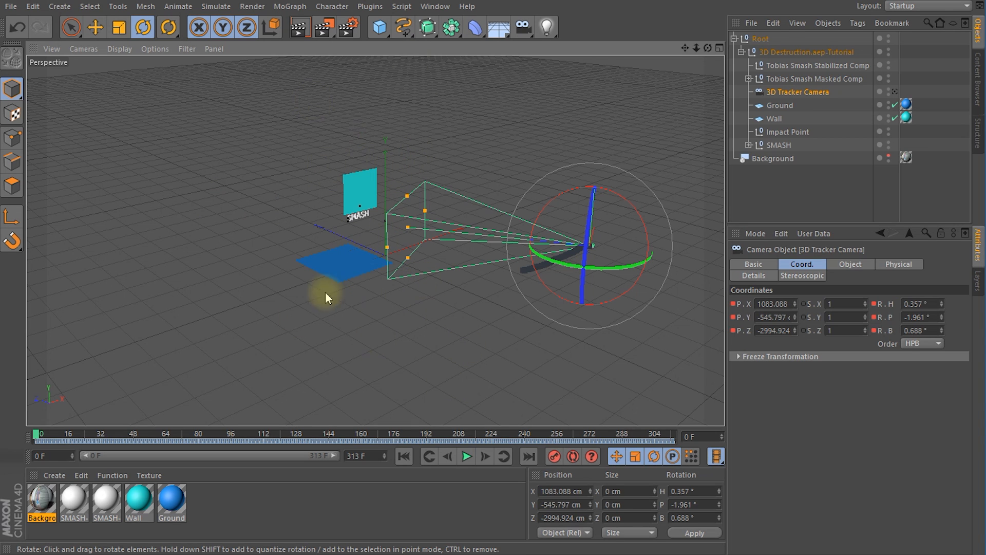
click(734, 38)
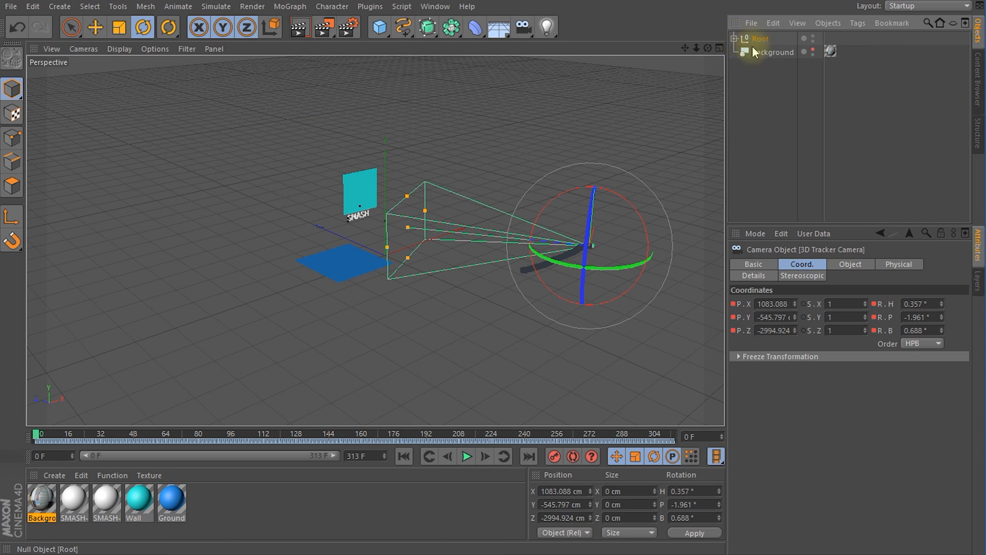
Step: Add a plane object to the scene and name it Ground
click(377, 35)
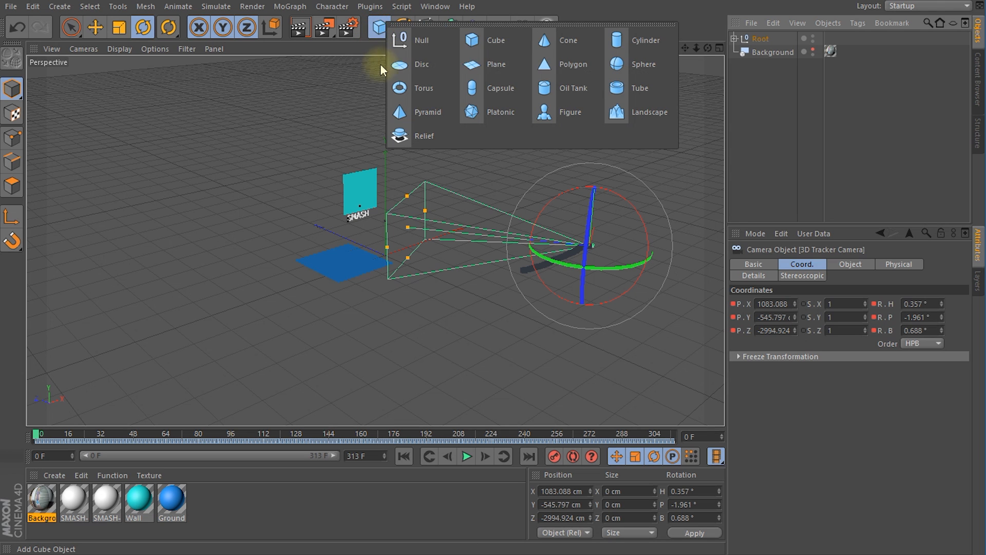
click(497, 64)
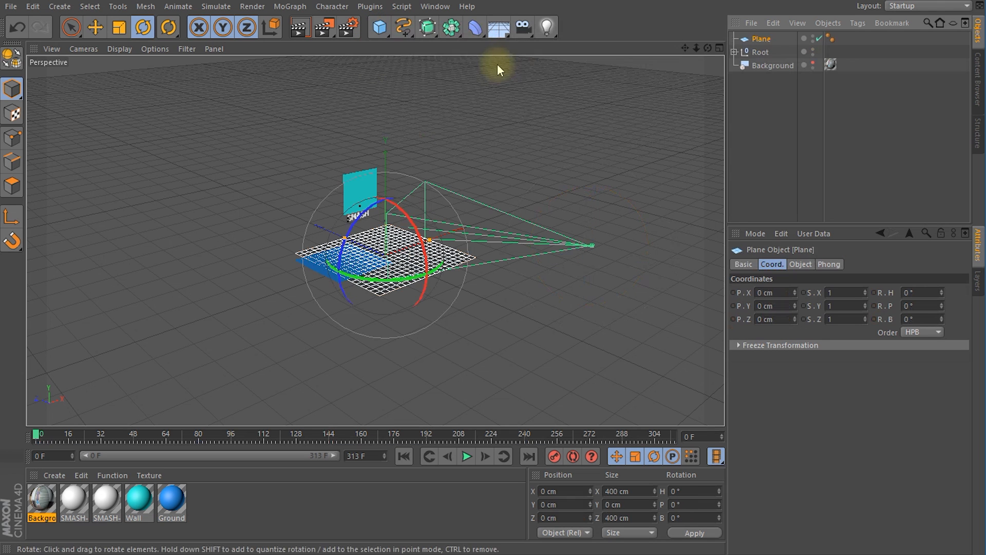
double_click(763, 39)
text(Ground)
key(Return)
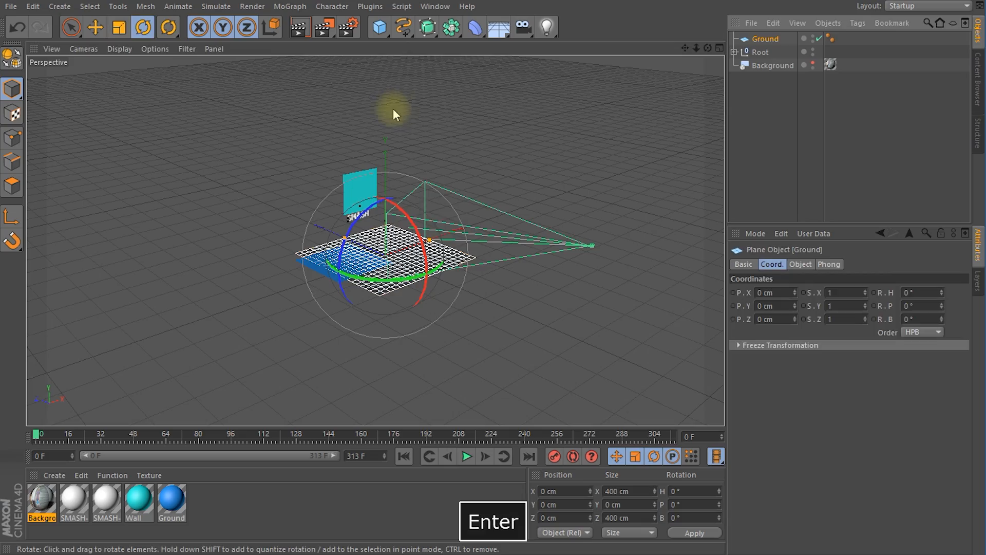
Step: Scale the new Ground plane uniformly to about 6762 cm in X and Z
key(t)
drag(469, 226, 920, 67)
alt+drag(303, 277, 348, 269)
scroll(342, 275, up, 5)
alt+drag(309, 307, 420, 303)
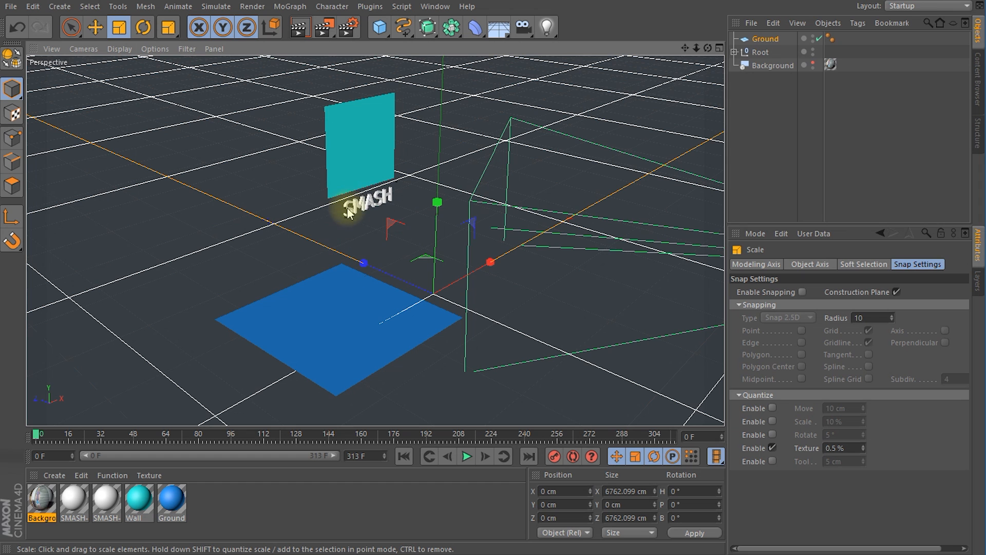
Step: Add a cube object to the scene and name it Building
alt+drag(275, 257, 319, 245)
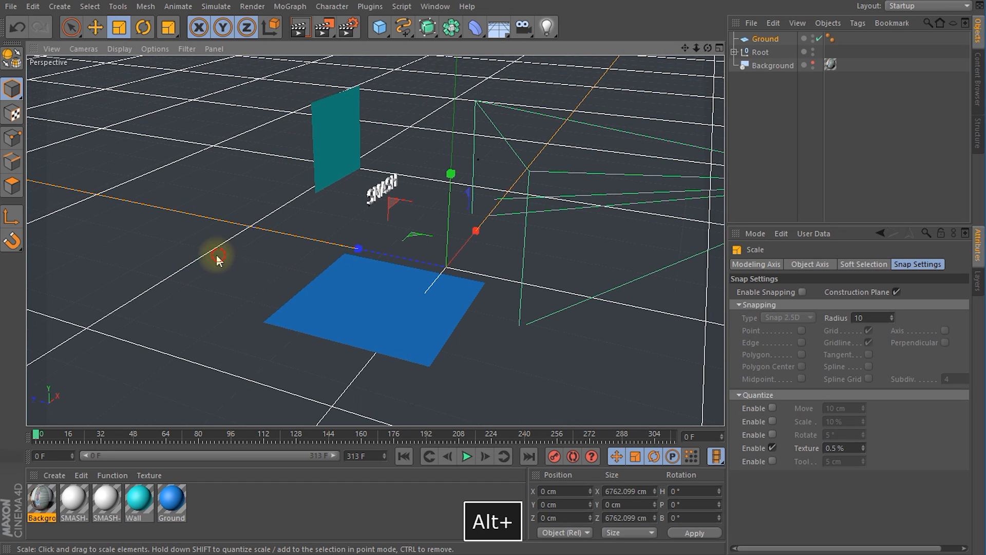
alt+drag(218, 260, 273, 237)
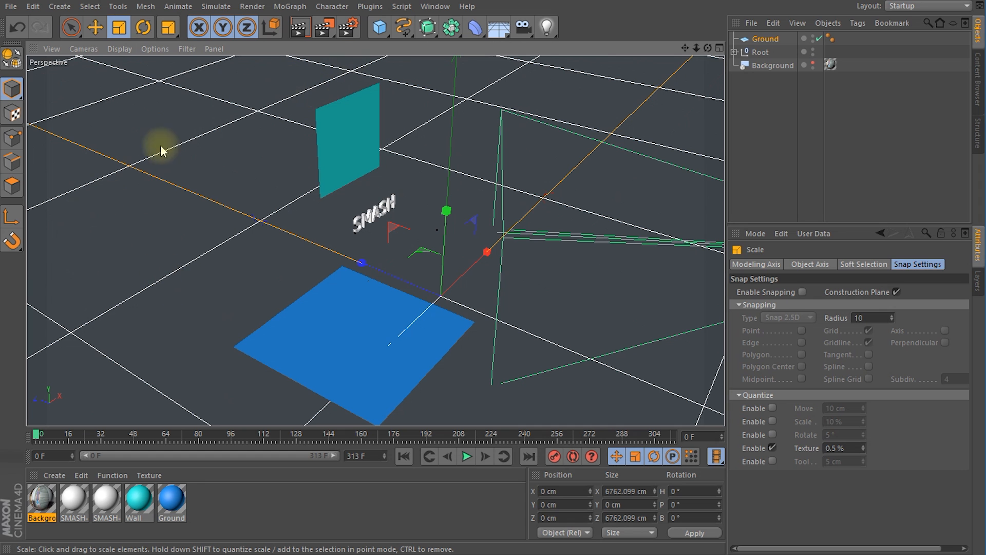
drag(386, 278, 386, 278)
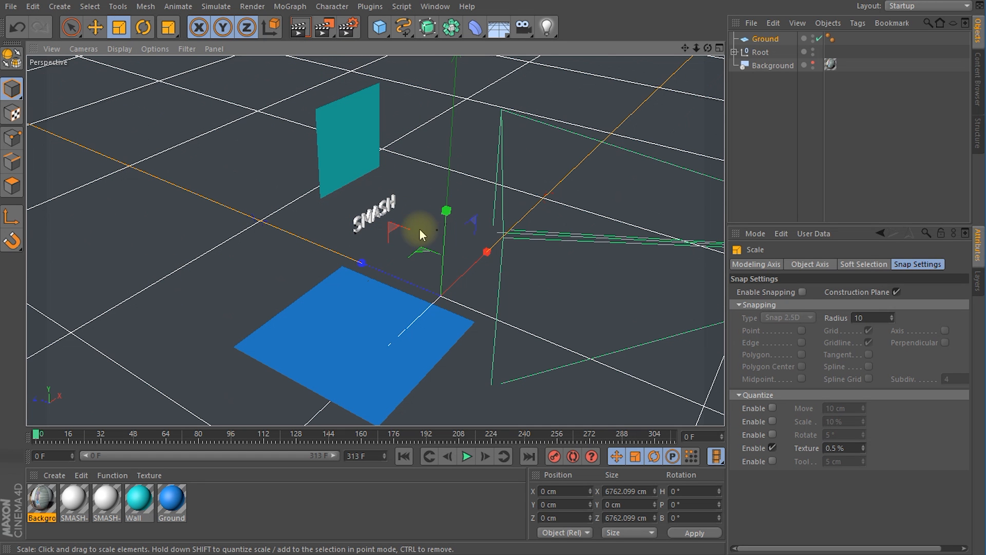
alt+drag(367, 227, 410, 242)
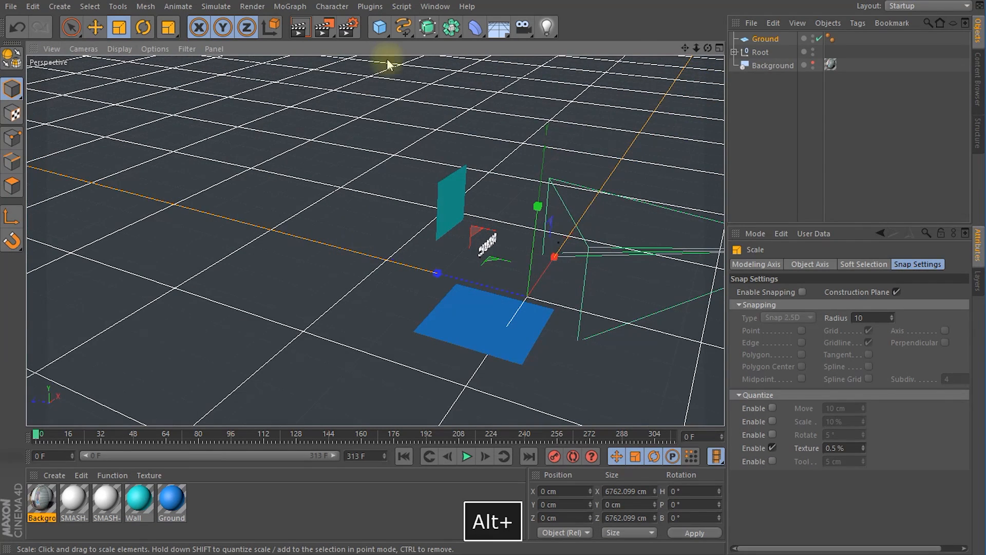
drag(379, 27, 474, 41)
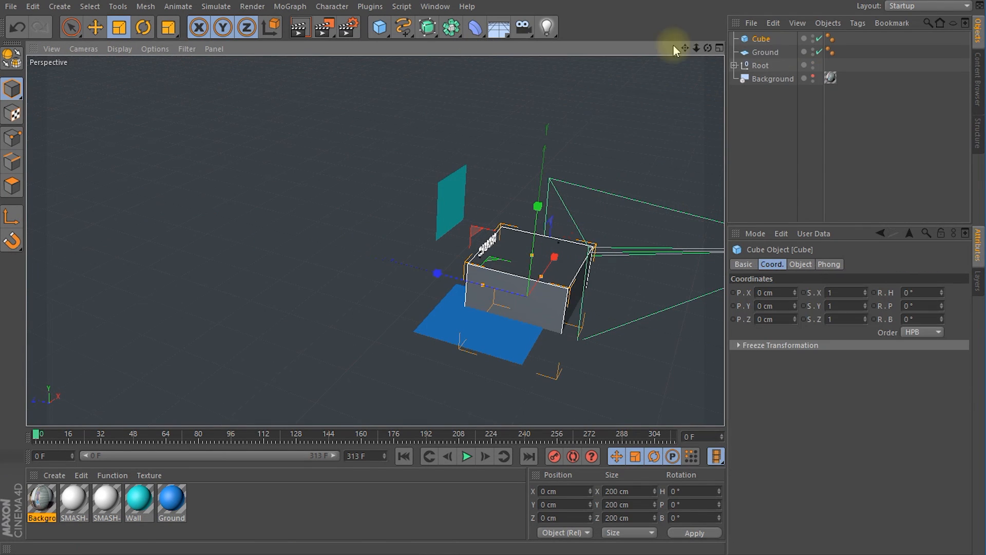
double_click(760, 39)
text(Building)
key(Return)
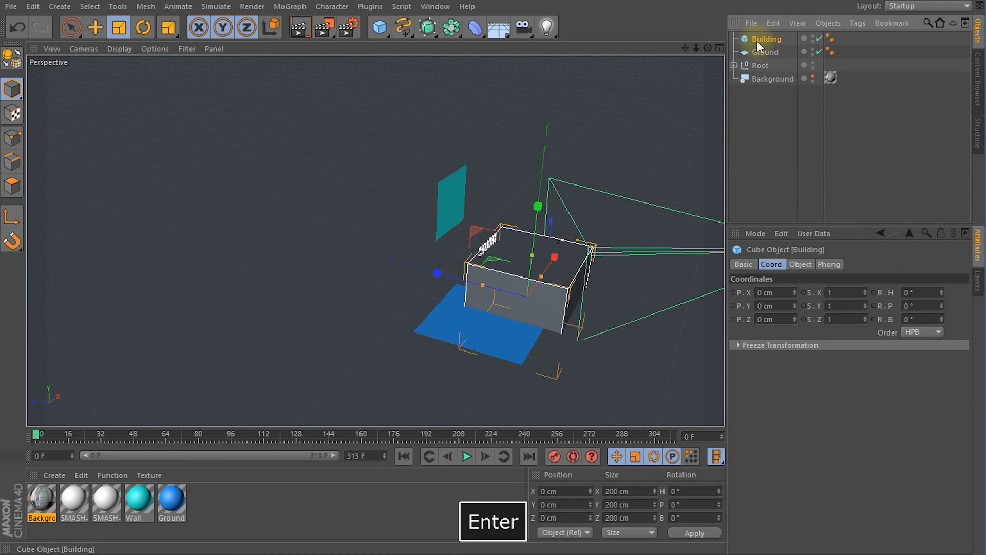
Step: Move the Building cube back along Z to about 318.5 cm, behind the SMASH text
key(e)
drag(505, 293, 368, 271)
alt+drag(502, 259, 517, 211)
Step: Undo the Building's uniform scaling and stretch the cube to about 568 cm wide in X and 602 cm high in Y
key(r)
key(t)
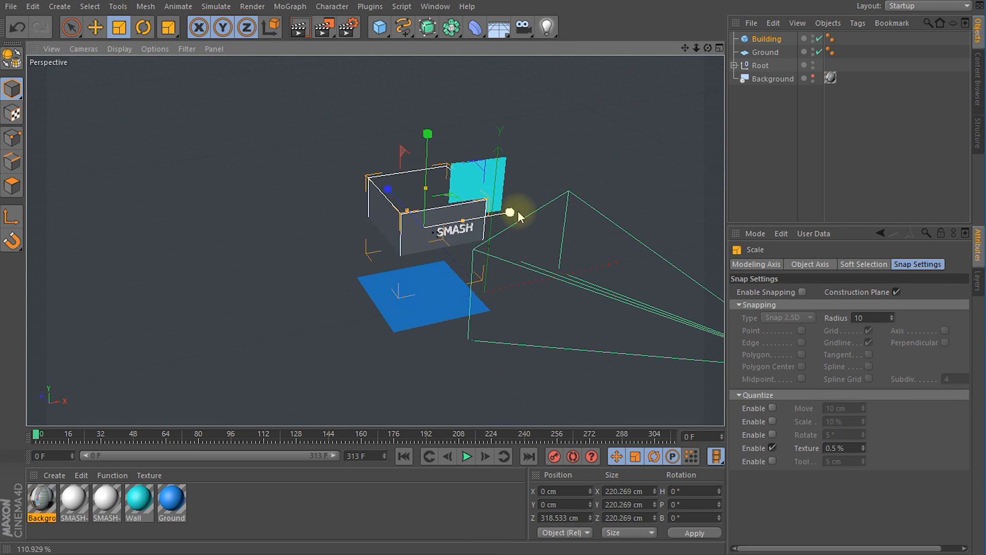
key(ctrl+z)
drag(460, 221, 520, 216)
drag(425, 192, 428, 116)
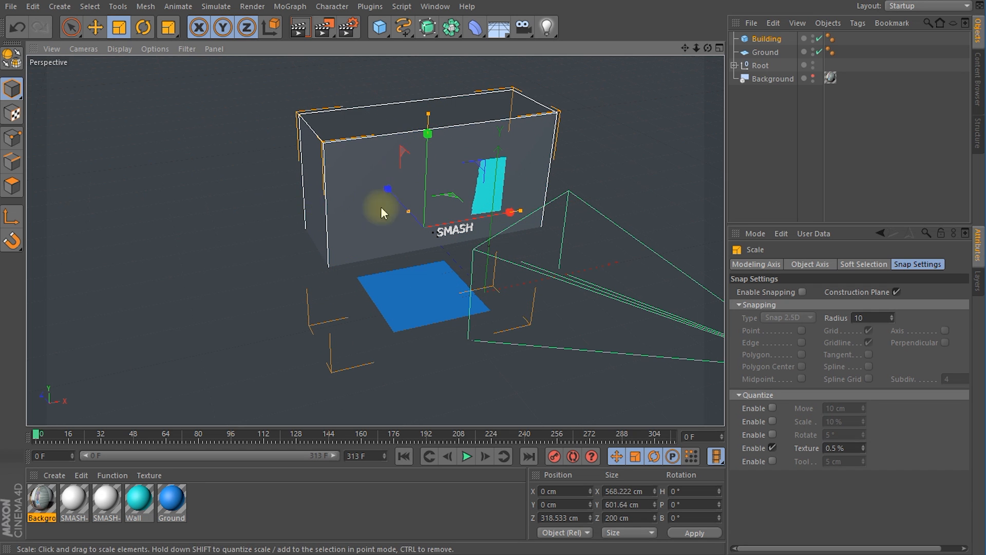
Step: Disable the new Ground plane and show the Background footage through the 3D Tracker Camera
alt+drag(422, 276, 301, 259)
alt+drag(380, 267, 344, 223)
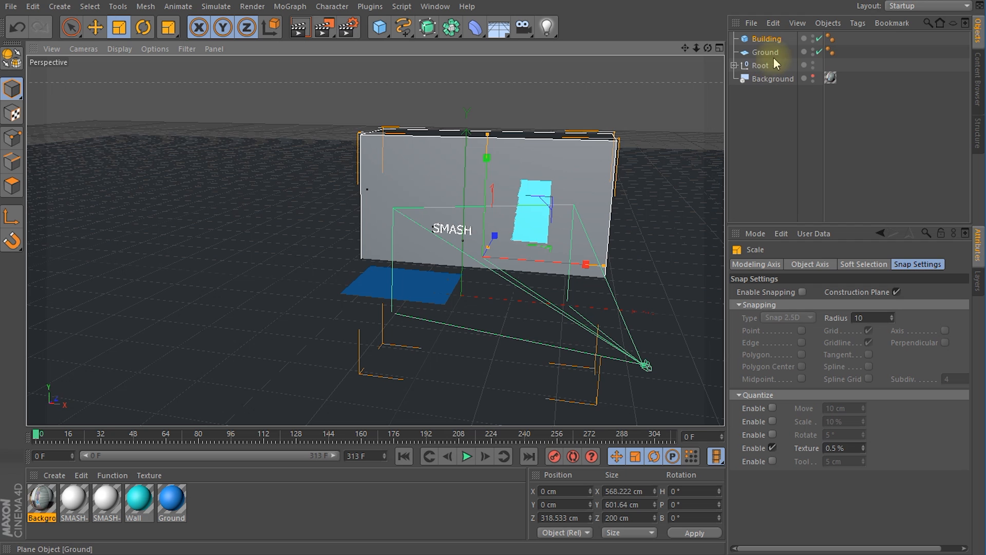
click(819, 51)
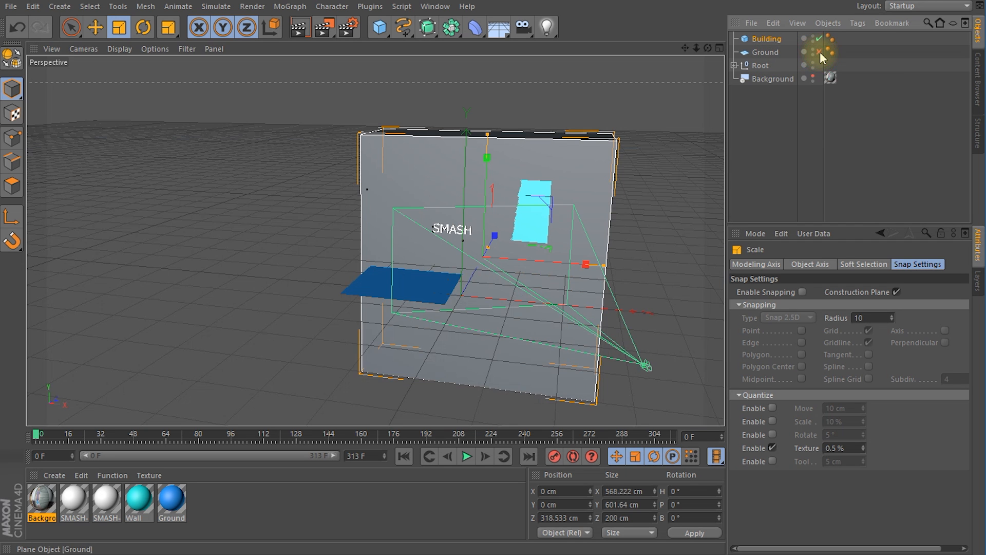
click(813, 76)
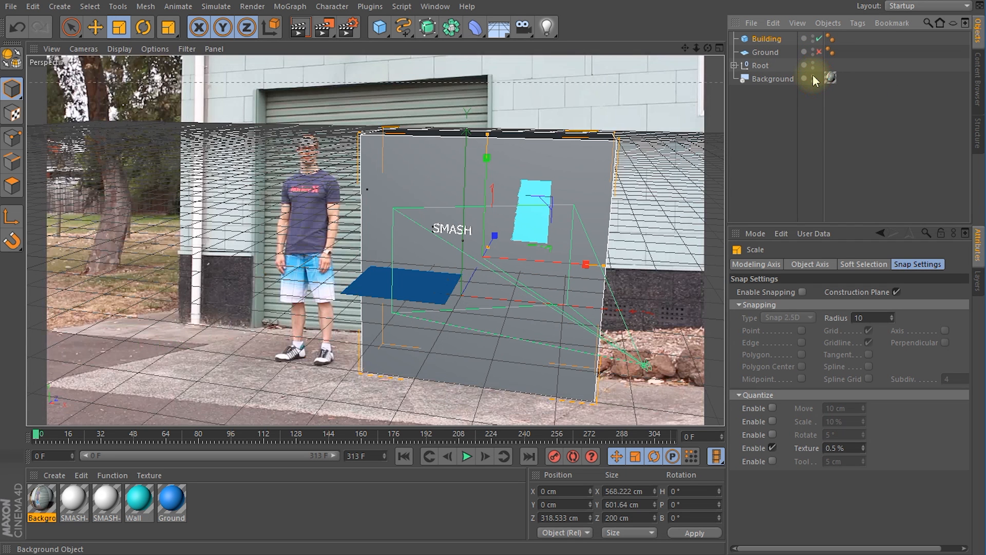
click(734, 66)
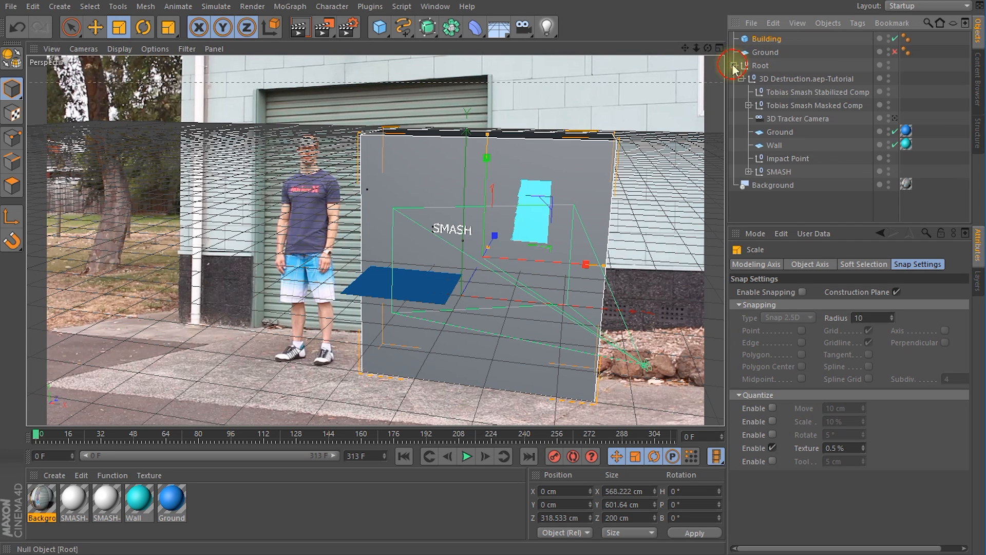
click(894, 119)
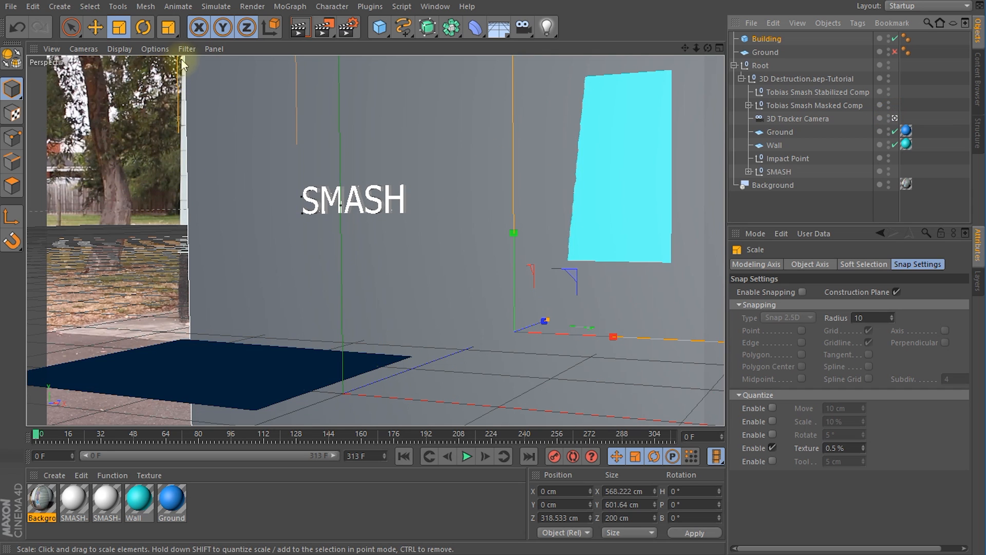
Step: Move the Building cube along X to about -11 cm while looking through the tracker camera
click(766, 38)
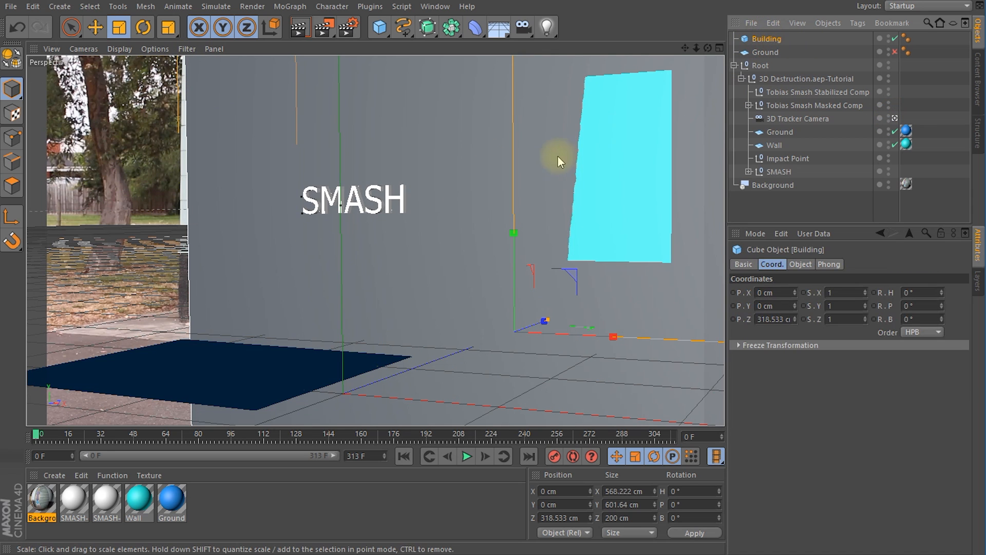
key(r)
key(t)
key(e)
mouse_move(588, 337)
mouse_down()
mouse_move(605, 343)
mouse_move(591, 339)
mouse_up()
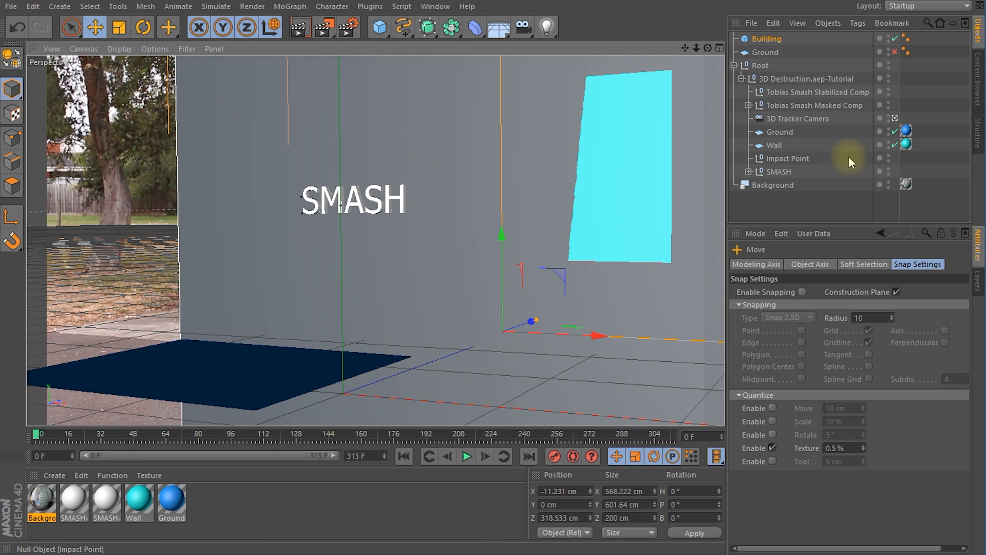
Step: Leave the 3D Tracker Camera's view and hide the Background object in the editor
click(894, 118)
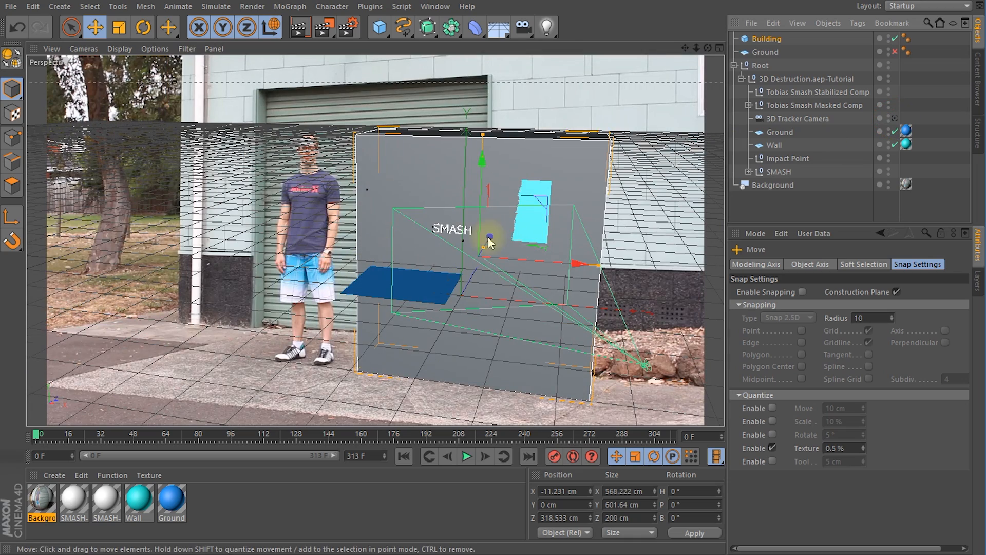
click(889, 182)
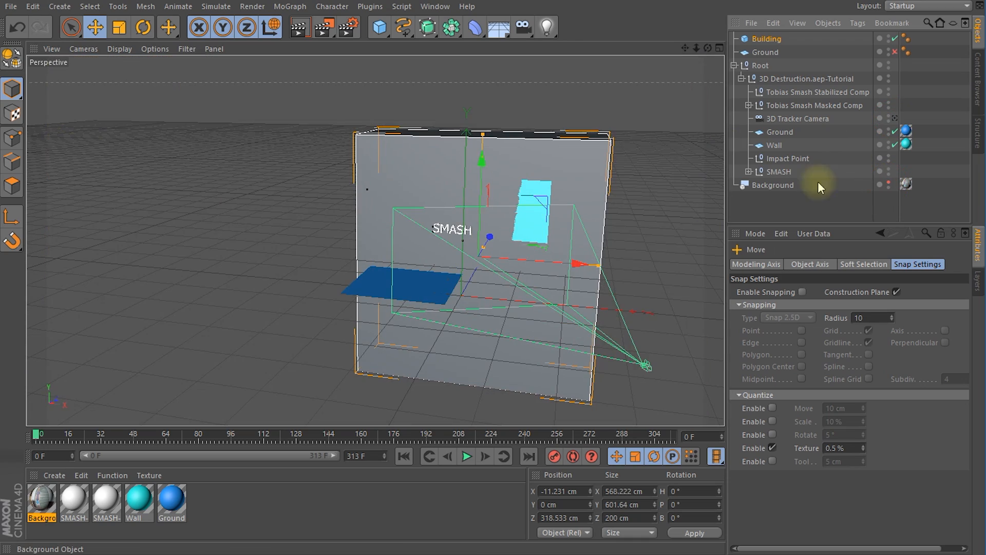
alt+drag(440, 194, 515, 265)
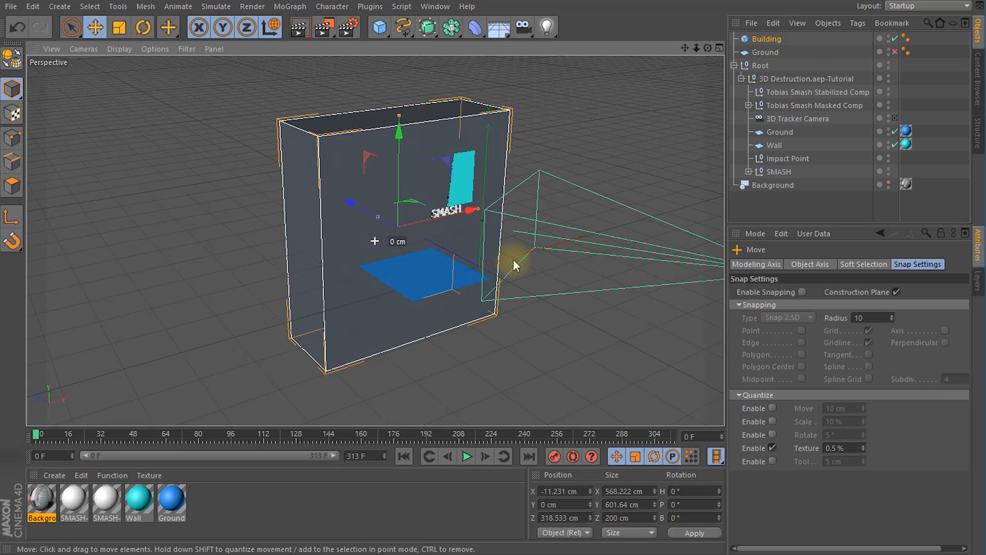
Step: Enable the new Ground plane again and inspect how it meets the Building cube from several angles
click(894, 52)
alt+drag(440, 260, 277, 132)
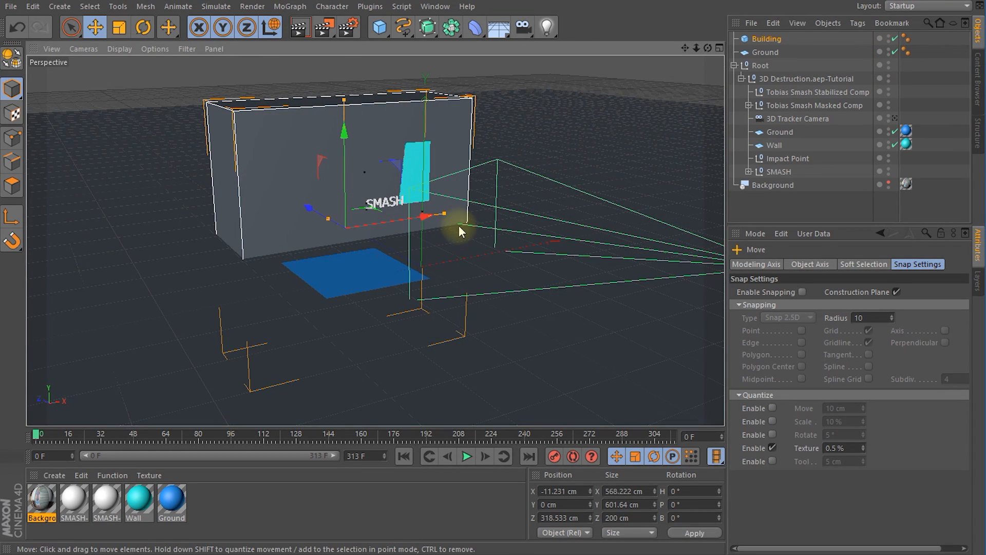
alt+drag(488, 249, 346, 201)
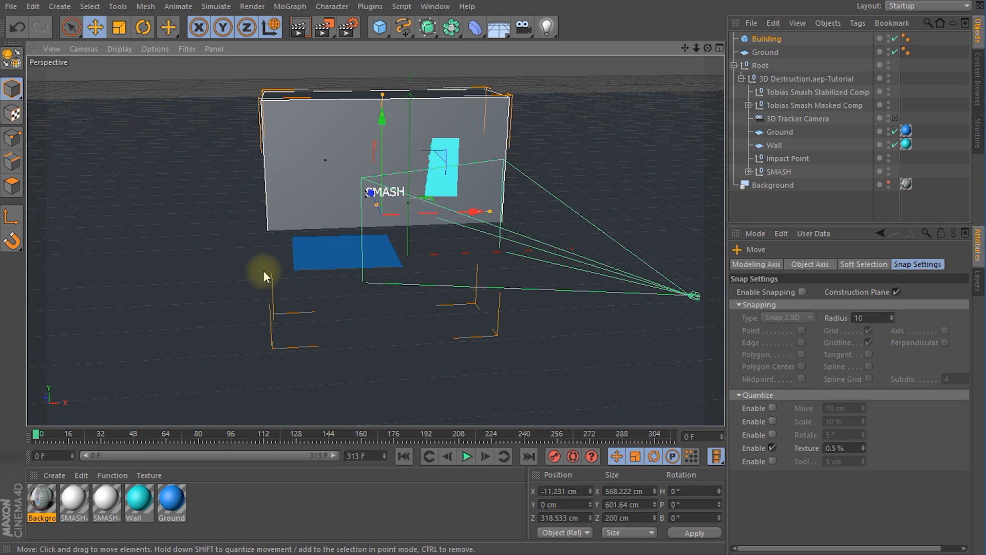
alt+drag(260, 268, 418, 185)
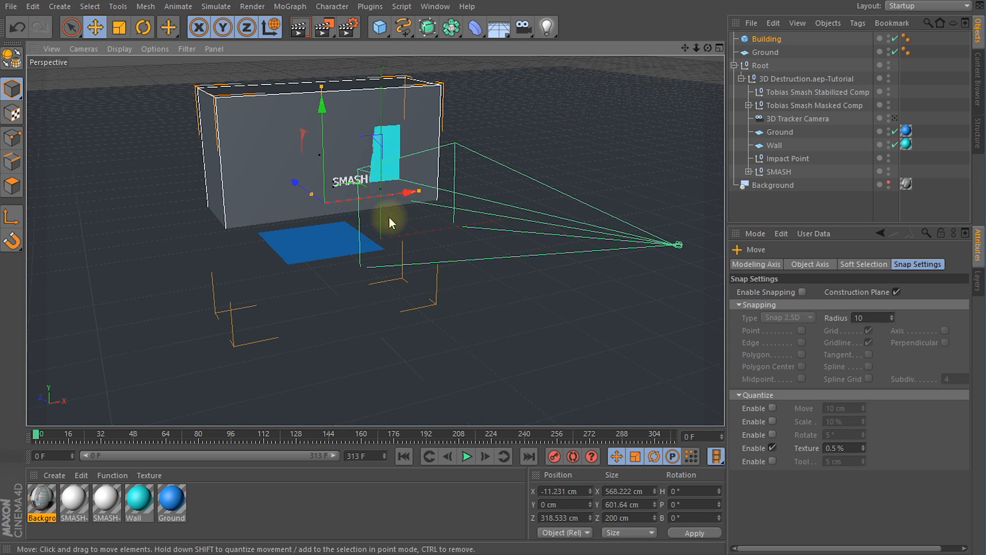
alt+drag(436, 175, 440, 209)
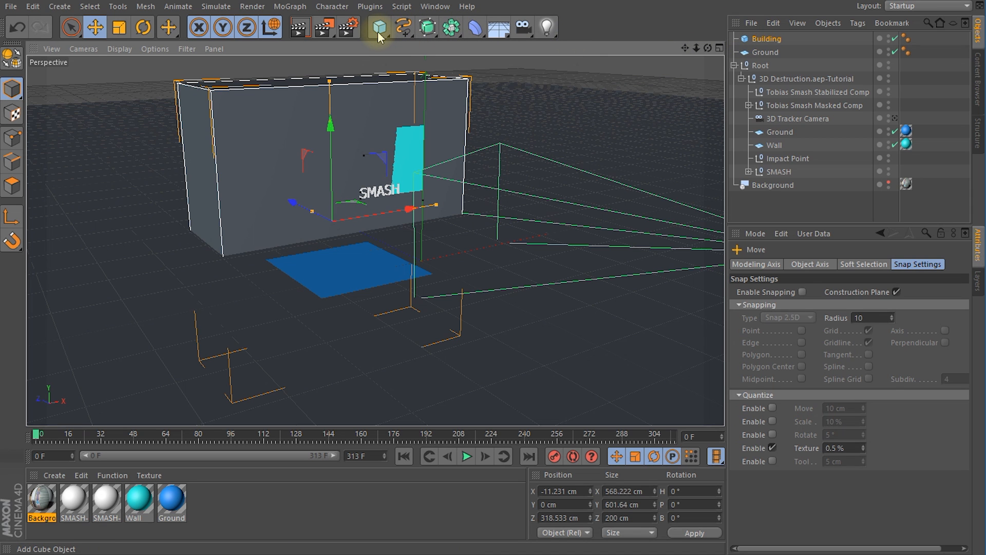
Step: Add a null named Static Geometry and place the new Ground plane and the Building cube inside it
drag(378, 32, 411, 39)
double_click(759, 38)
text(Static Geom)
text(etr)
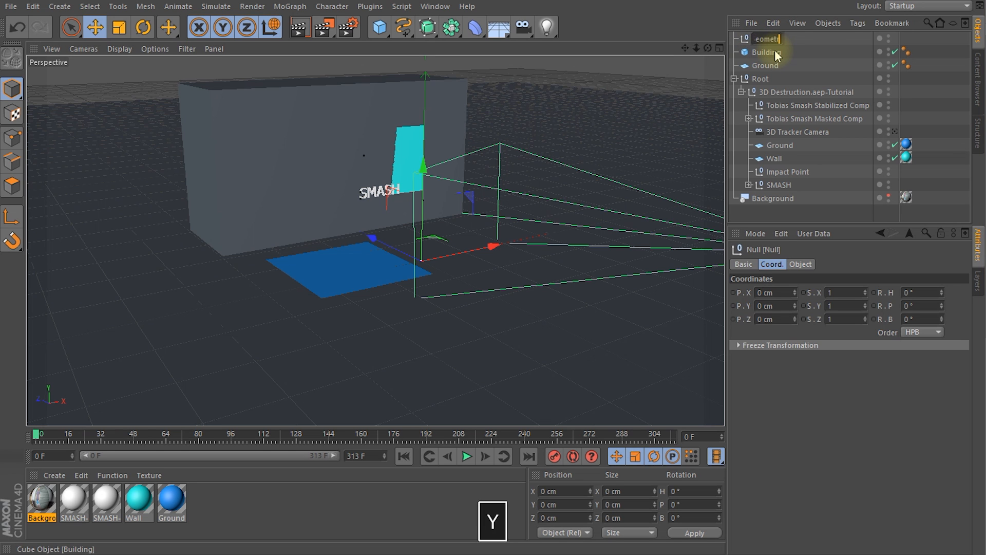
text(y)
key(Return)
drag(781, 41, 780, 42)
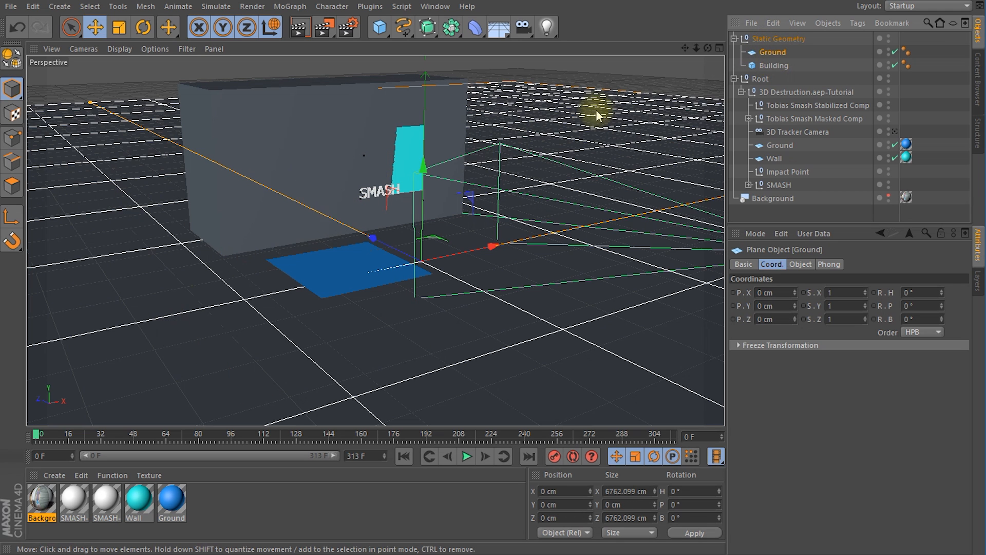
Step: Add a Collider Body simulation tag to the Static Geometry null
click(782, 40)
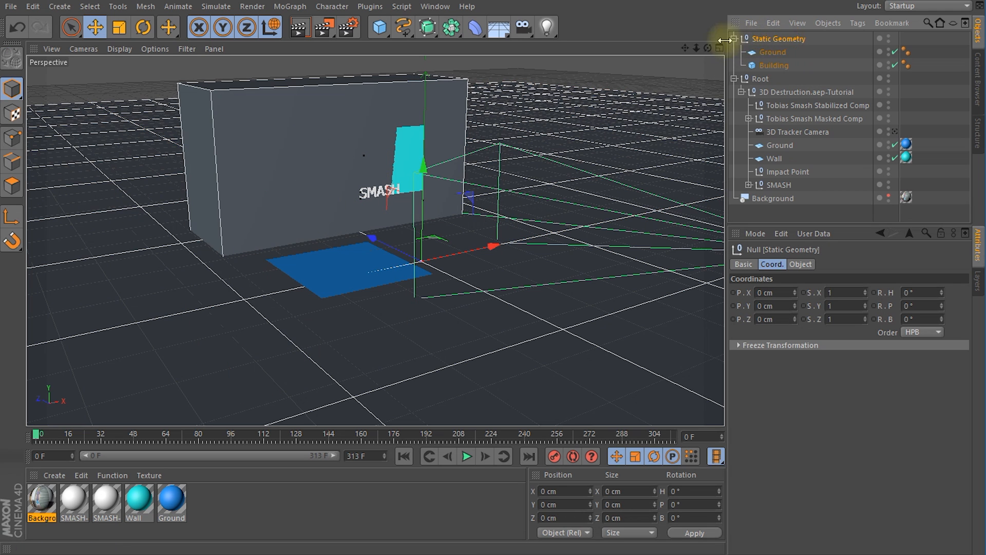
right_click(763, 41)
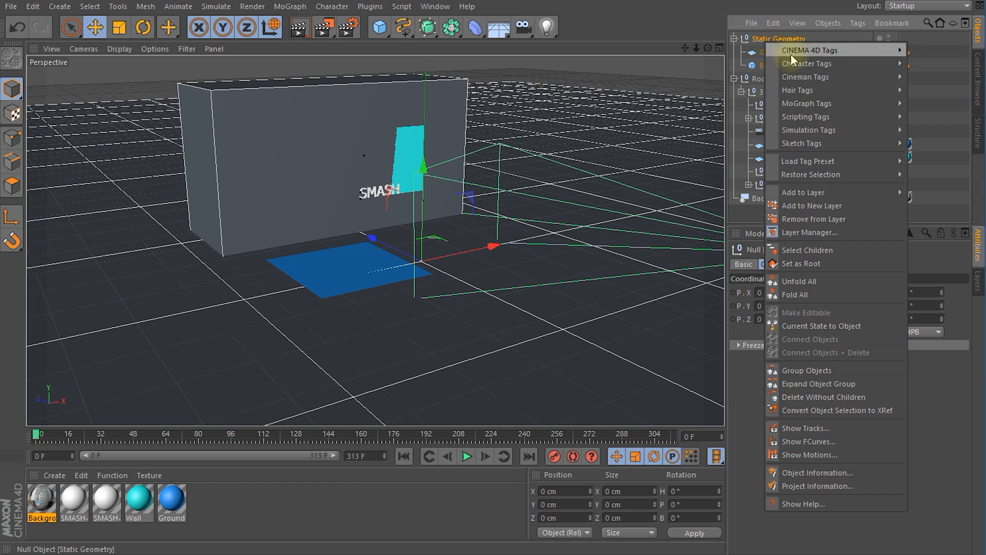
mouse_move(809, 128)
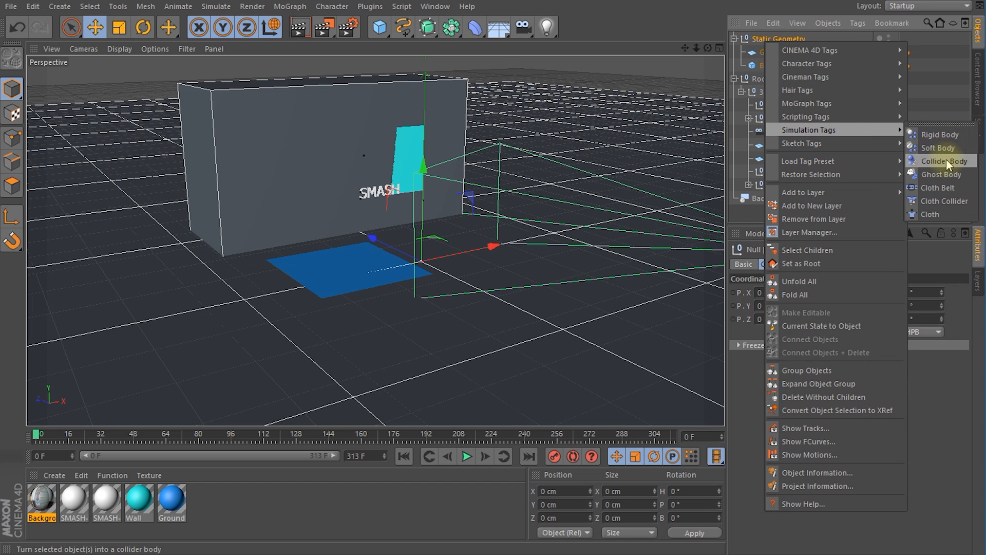
click(929, 160)
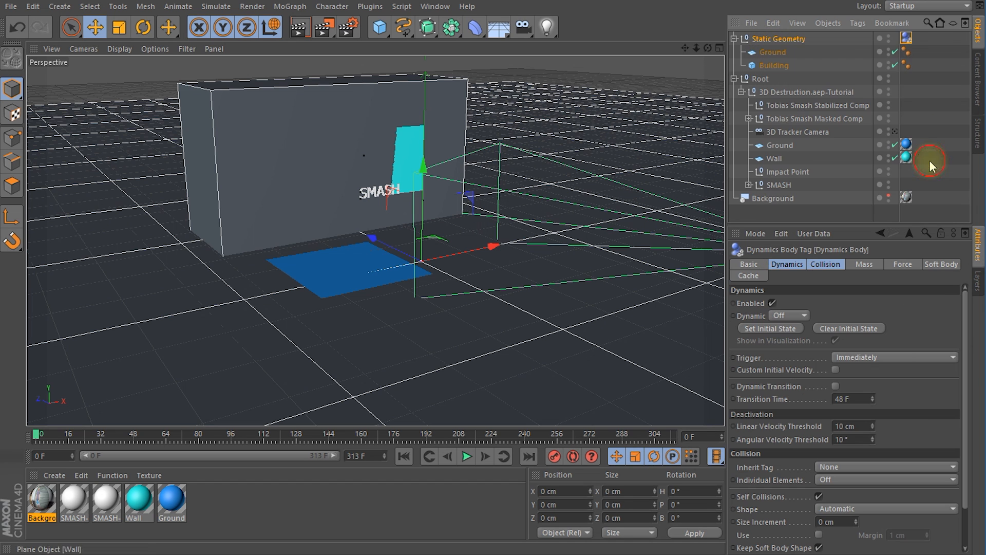
Step: Set the collider tag's Inherit Tag option to Apply Tag to Children
click(906, 39)
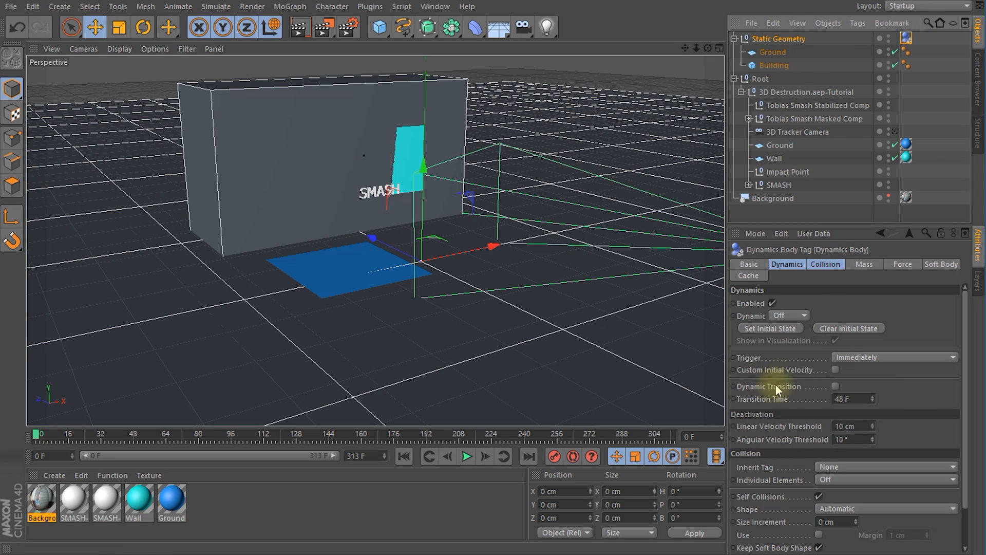
click(826, 467)
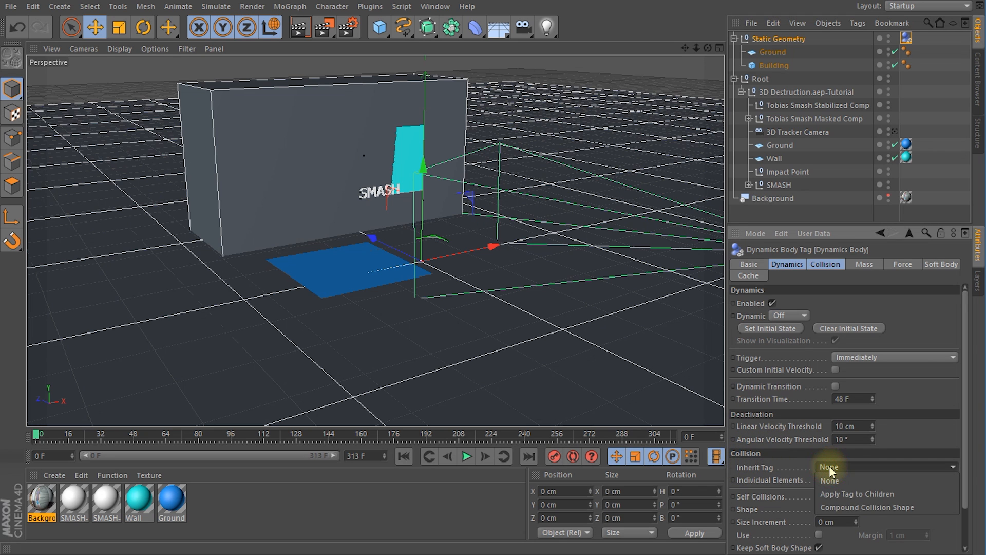
click(861, 495)
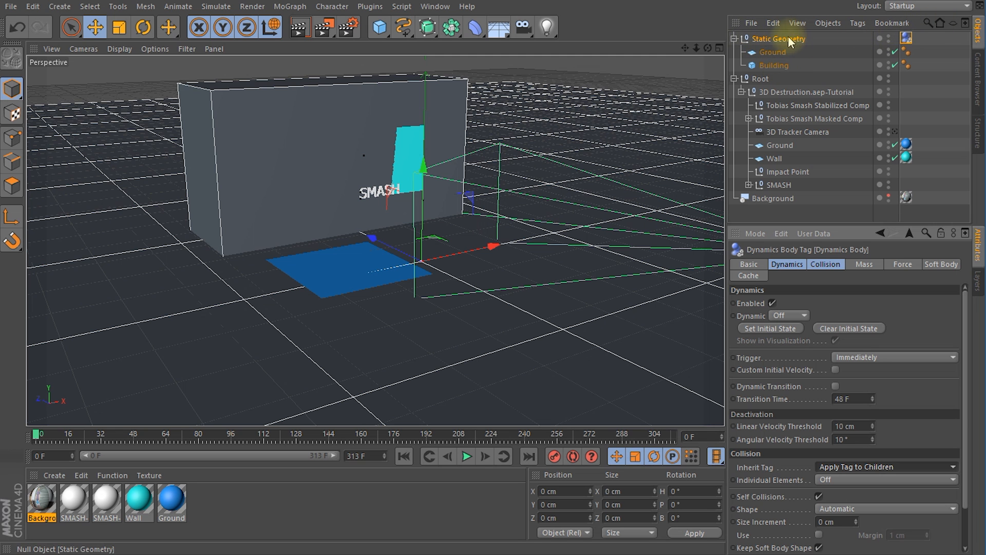
Step: Add a cube primitive to the scene and name it Wall
mouse_move(38, 436)
mouse_down()
mouse_move(714, 438)
mouse_move(37, 436)
mouse_up()
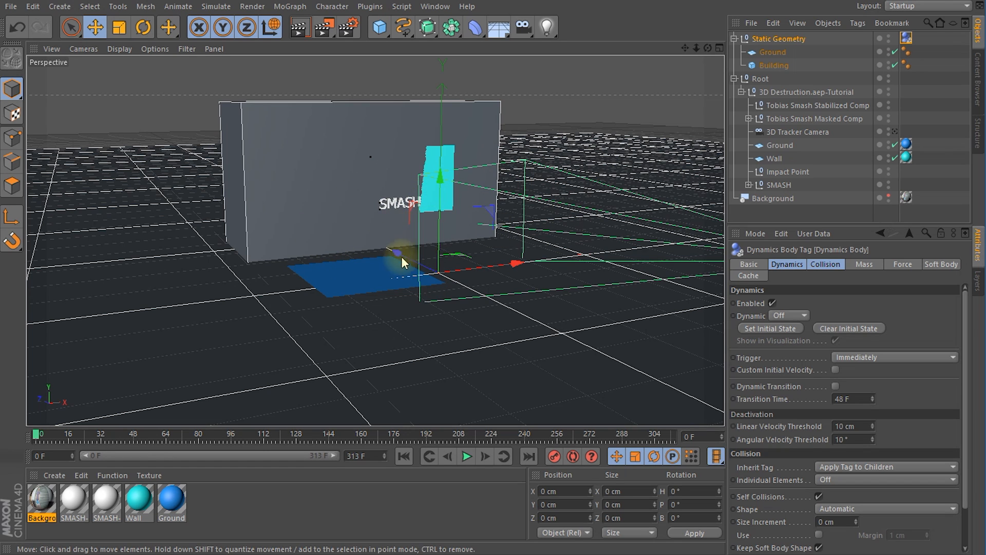
alt+drag(367, 244, 401, 212)
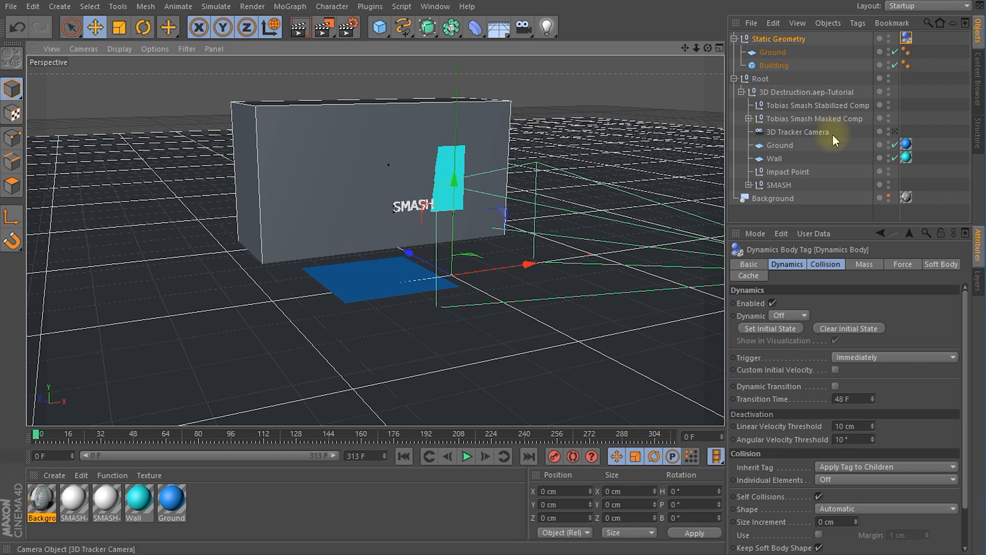
drag(381, 32, 488, 43)
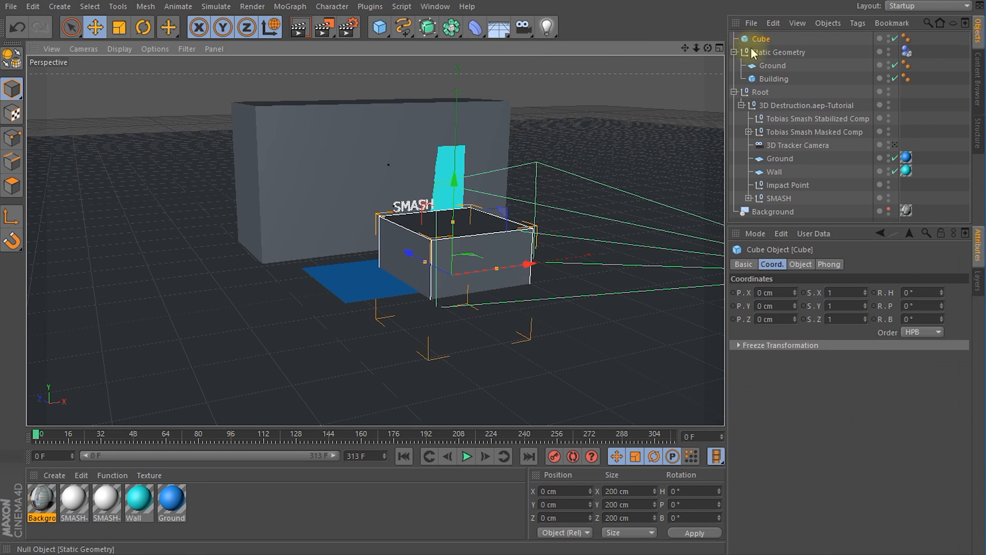
double_click(760, 39)
text(Wall)
key(Return)
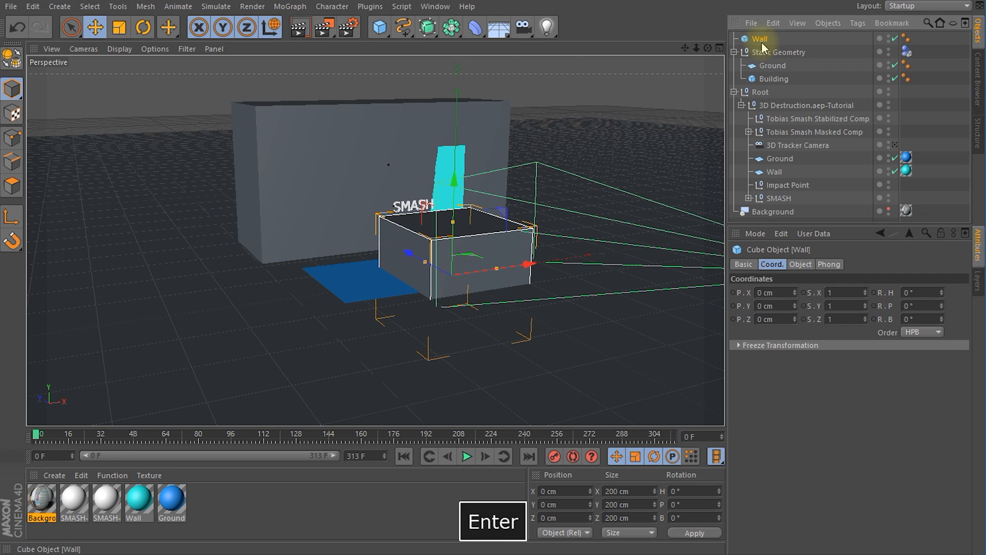
Step: Thin the Wall cube to about 20 cm in Z and raise it above the ground
alt+drag(324, 255, 448, 288)
key(t)
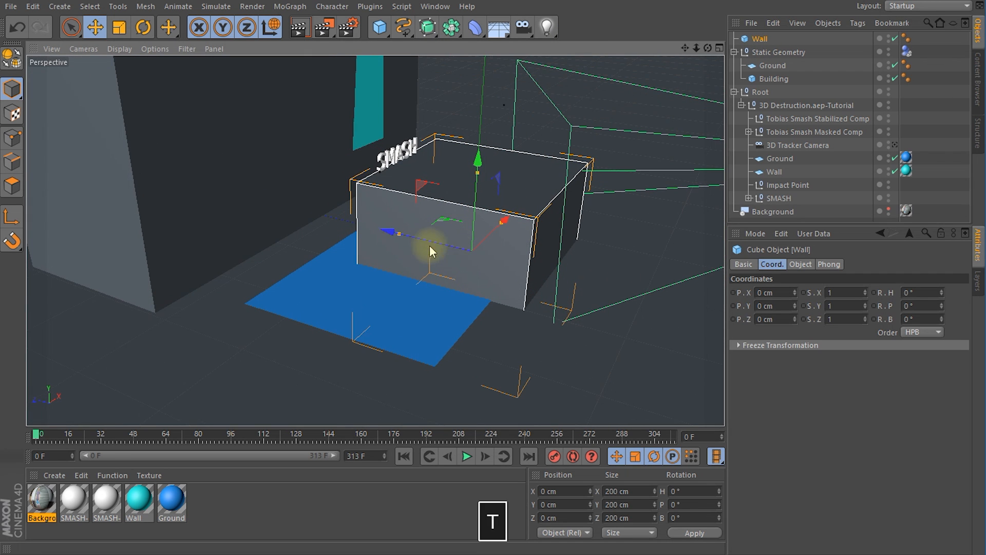
drag(400, 233, 465, 254)
key(e)
drag(485, 163, 485, 103)
Step: Move the Wall cube toward the Building, to about X -57 cm and Z 85 cm
key(t)
key(r)
key(e)
drag(466, 176, 378, 174)
alt+drag(331, 235, 458, 235)
drag(390, 154, 380, 155)
alt+drag(485, 212, 370, 241)
key(e)
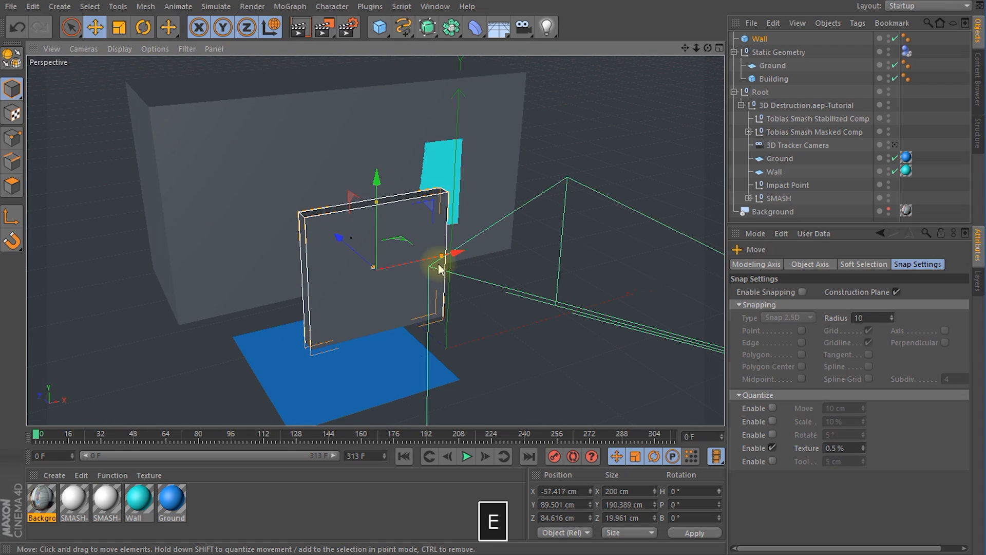
Step: Widen the Wall cube to about 361 cm along X
key(w)
key(t)
drag(442, 257, 341, 324)
alt+drag(504, 297, 425, 276)
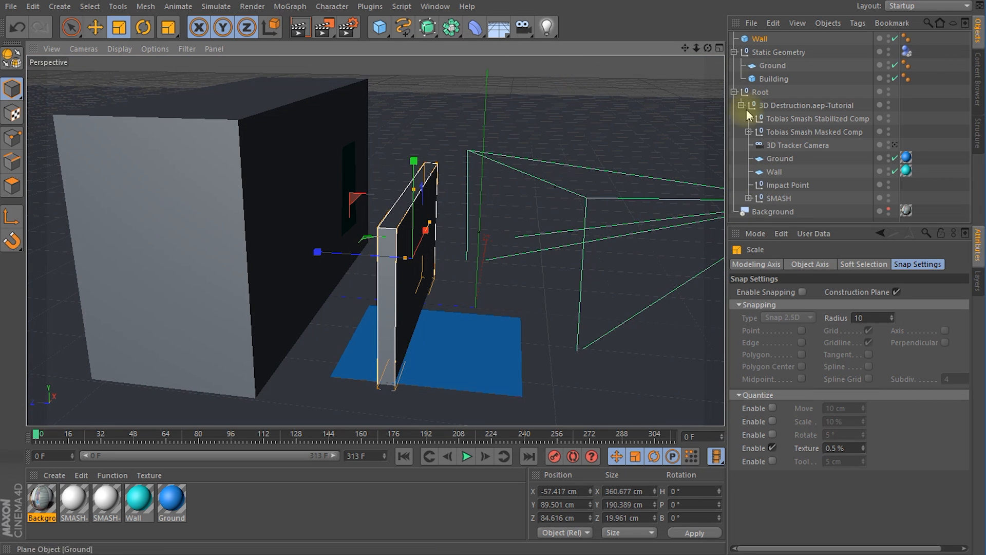
Step: Hide the SMASH null in both the editor and the renderer
click(775, 196)
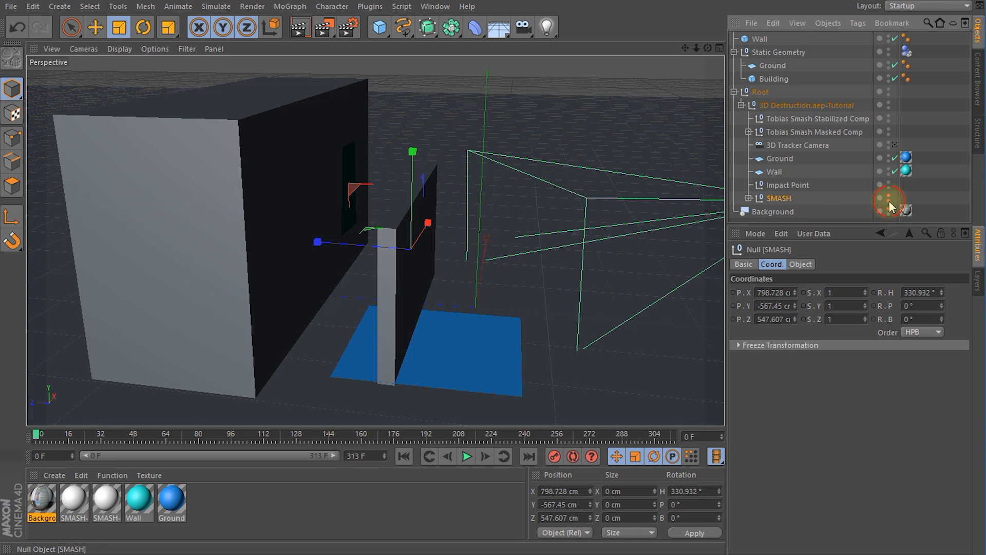
alt+drag(463, 315, 376, 221)
alt+drag(484, 329, 502, 86)
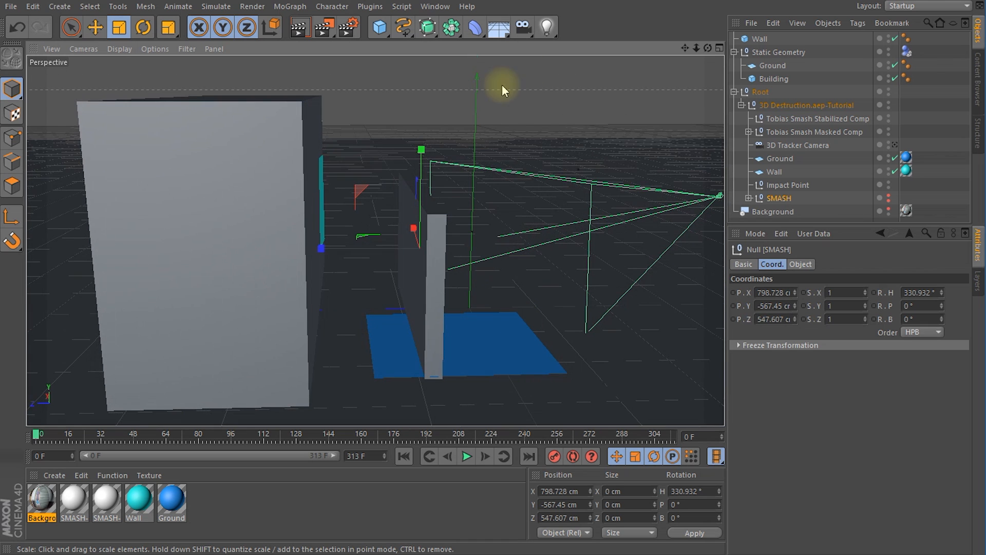
Step: Add a sphere primitive and name it Sphere of Doom
click(383, 31)
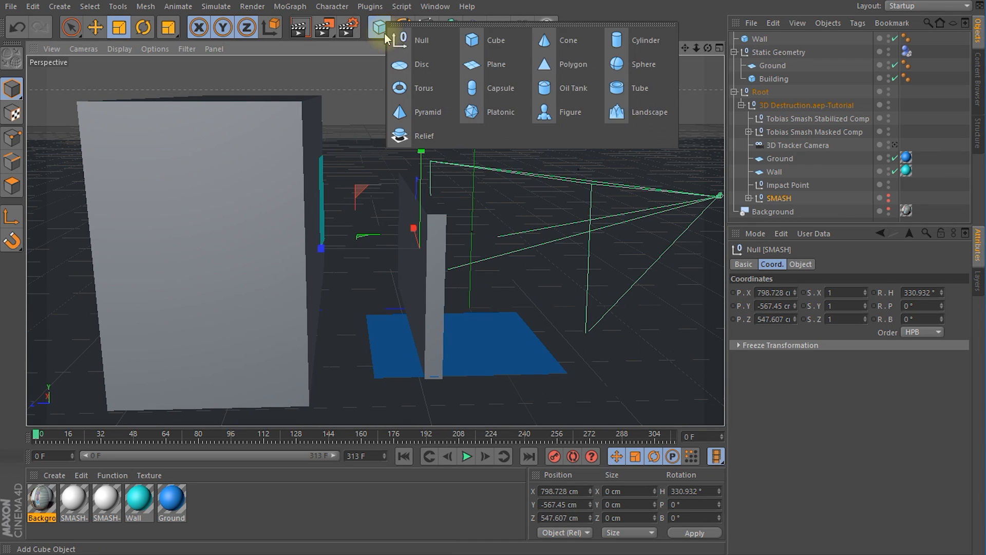
click(645, 65)
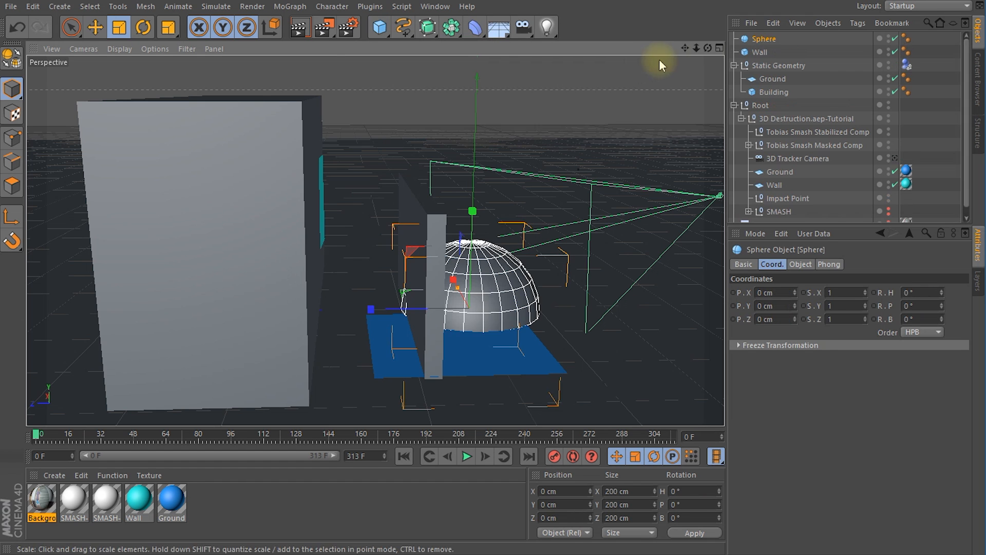
double_click(765, 40)
text(of)
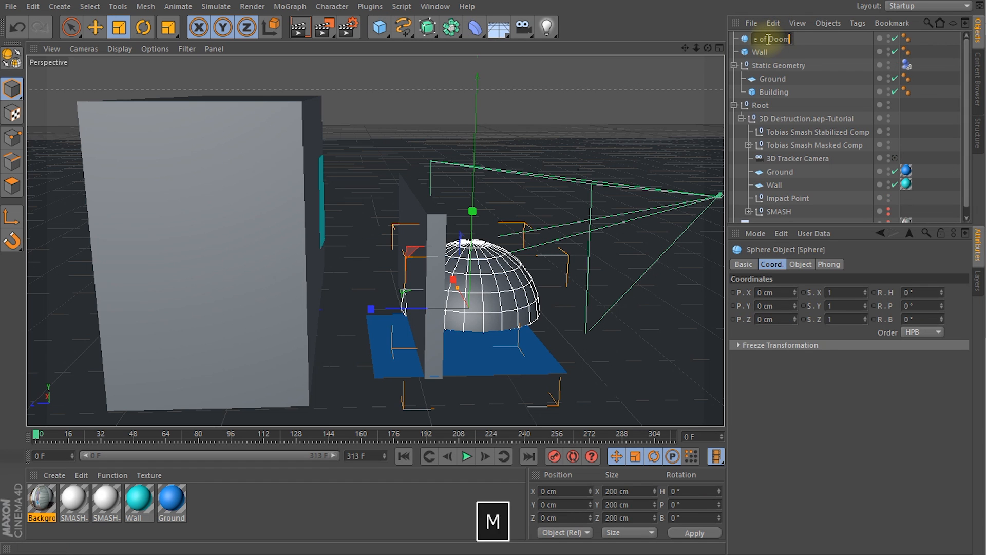
text( Doom)
key(Return)
Step: Scale the Sphere of Doom to about 35 cm and lift it in front of the Wall, to about X -83, Y 131, Z 53 cm
drag(371, 315, 455, 317)
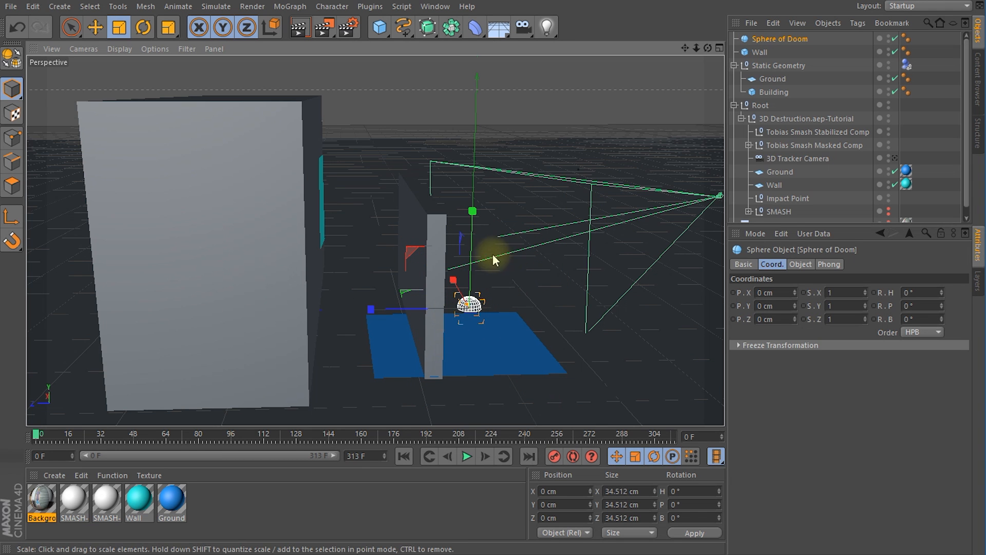
key(r)
key(e)
drag(472, 227, 473, 156)
alt+drag(514, 261, 307, 257)
drag(352, 218, 343, 248)
alt+drag(360, 286, 359, 175)
alt+drag(359, 174, 203, 240)
alt+drag(202, 241, 408, 293)
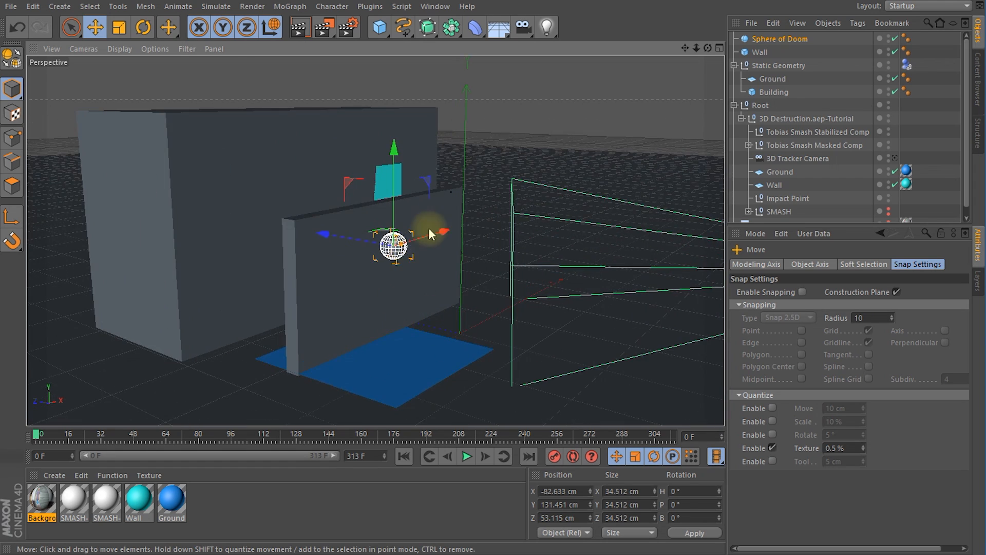
Step: Shift the Sphere of Doom across the front of the Wall to about X -130, Y 157, Z 53 cm
drag(427, 231, 339, 266)
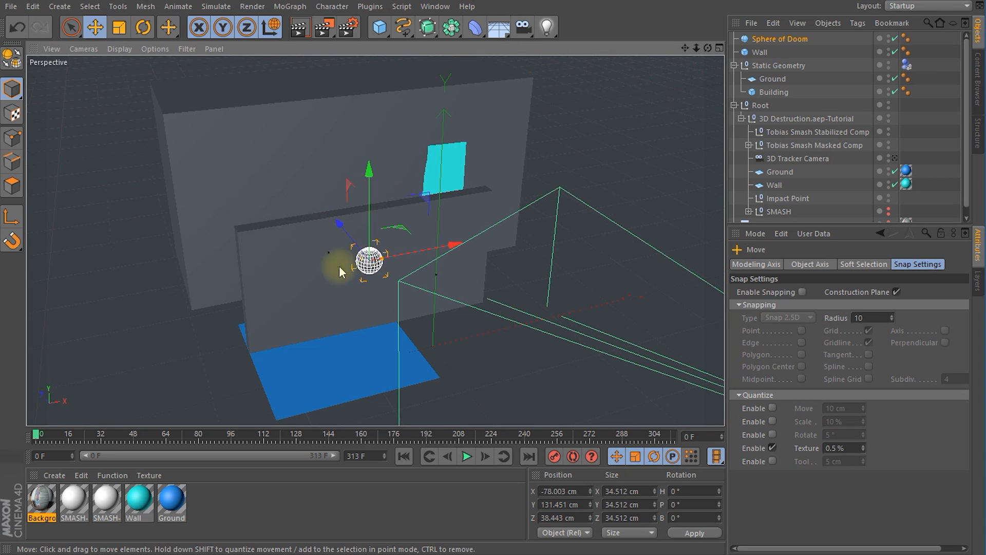
scroll(338, 281, up, 3)
drag(433, 238, 375, 247)
drag(323, 205, 337, 250)
scroll(338, 249, up, 3)
drag(288, 170, 416, 307)
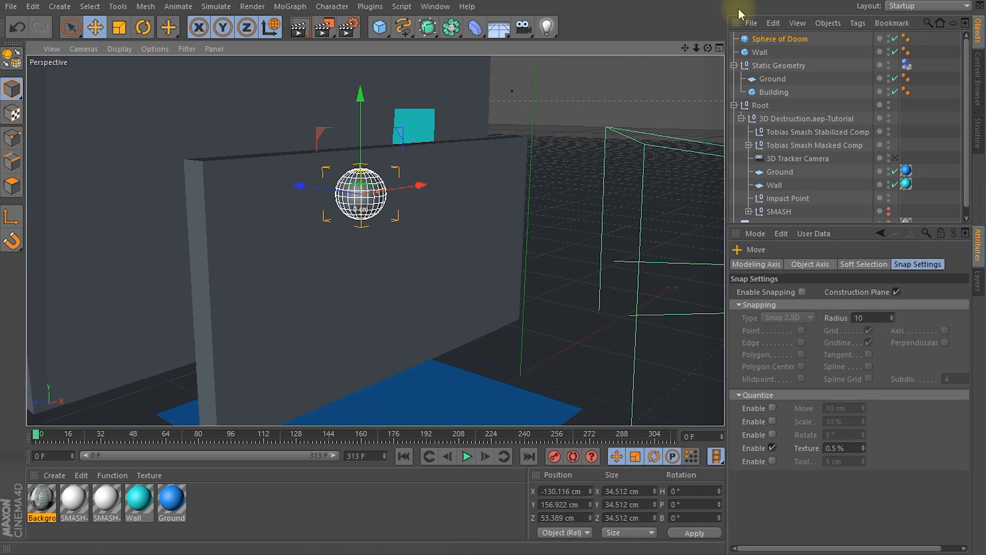
Step: Scale the Wall cube to about 209 cm high and raise its center to about Y 106 cm
click(759, 52)
key(t)
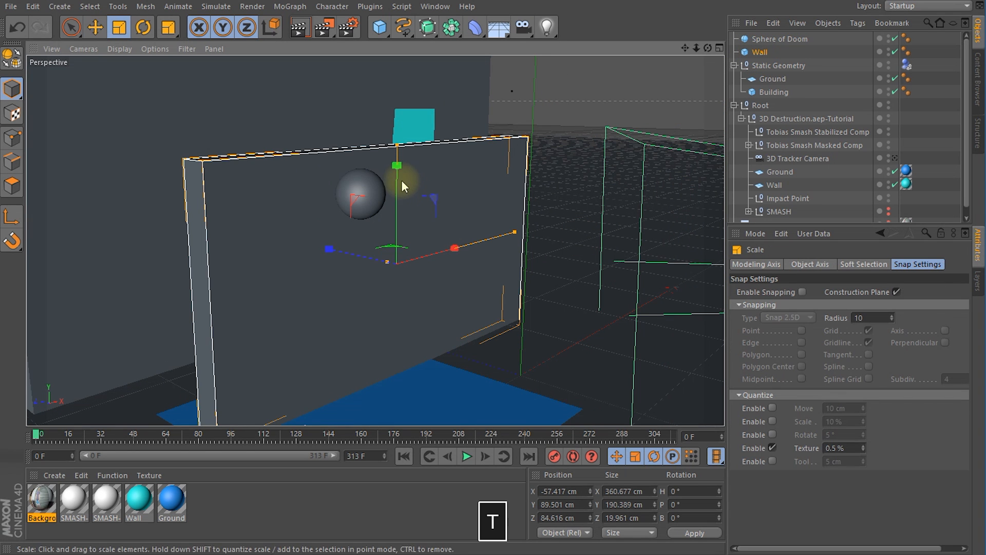
drag(398, 166, 398, 145)
key(e)
alt+drag(398, 145, 229, 203)
Step: Move the Sphere of Doom through to the space between the Wall and the Building, at about Z 154 cm
click(429, 205)
alt+drag(302, 247, 327, 237)
drag(272, 173, 293, 174)
alt+drag(521, 262, 463, 259)
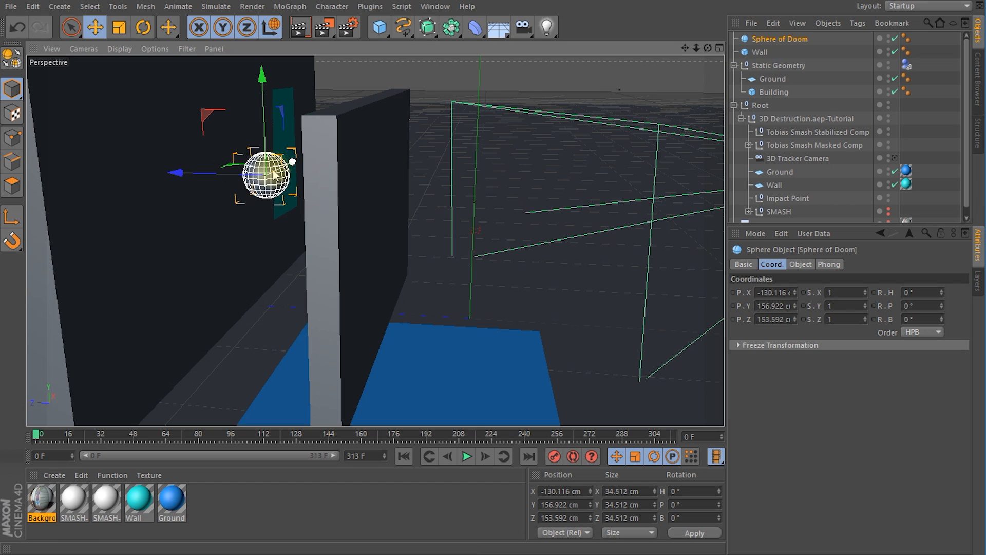
Step: Place the Sphere of Doom inside the Static Geometry null and hide the null in the editor and renderer
drag(780, 38, 791, 67)
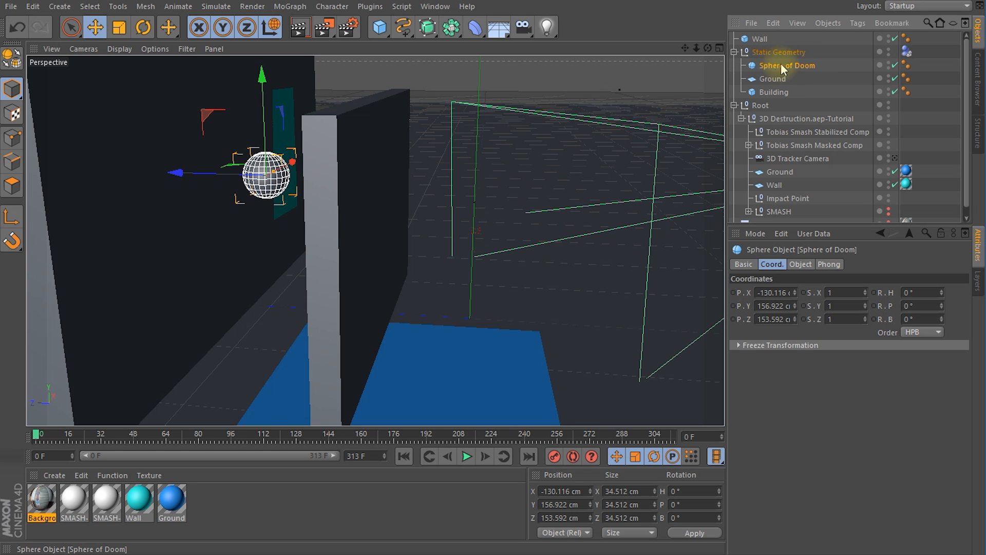
click(778, 52)
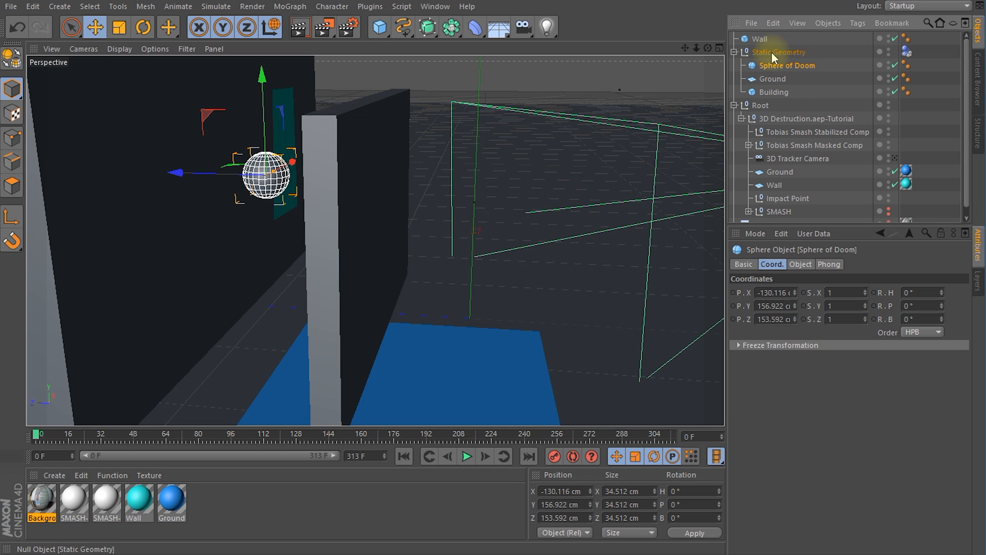
click(888, 50)
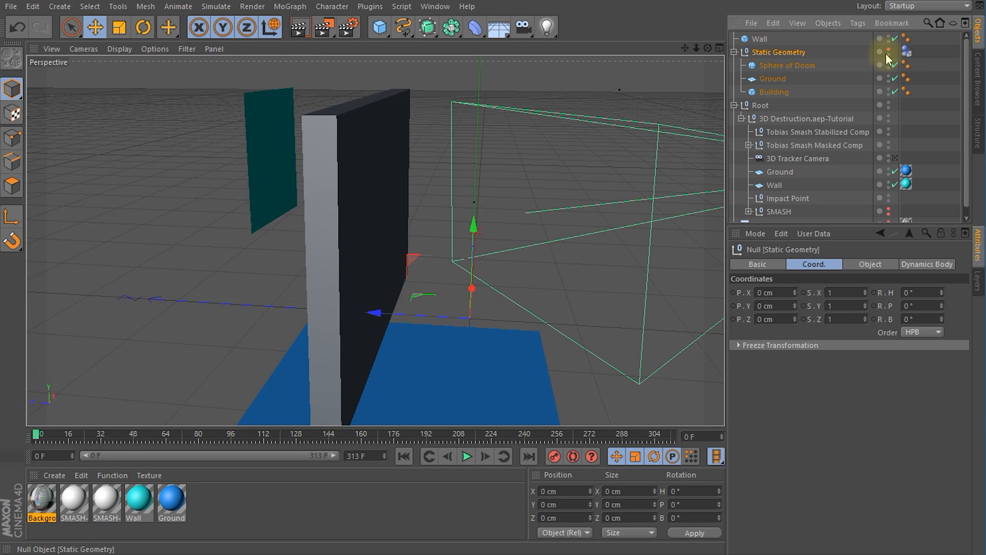
alt+drag(462, 257, 572, 242)
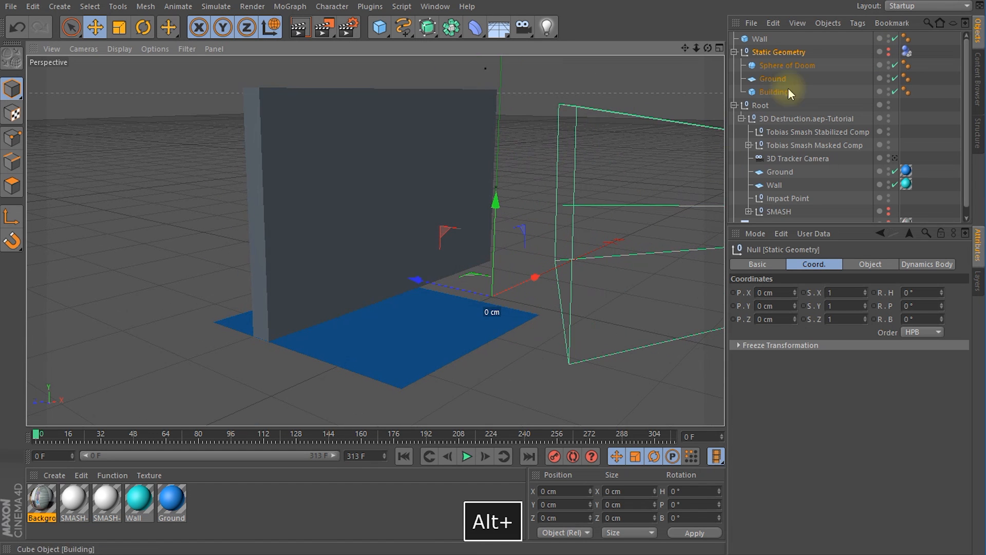
Step: Look through the 3D Tracker Camera at frame 0 and show the Background footage in the viewport
click(797, 158)
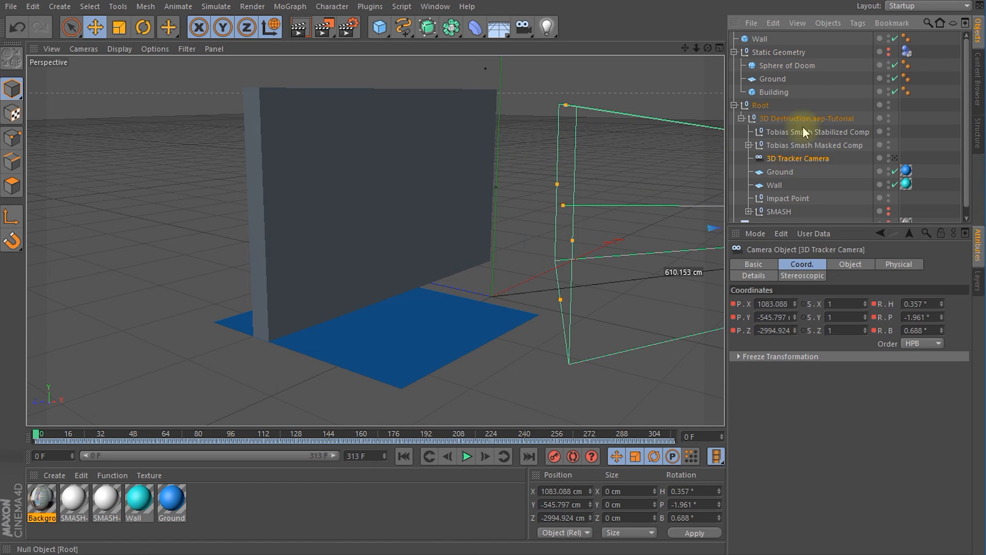
click(894, 158)
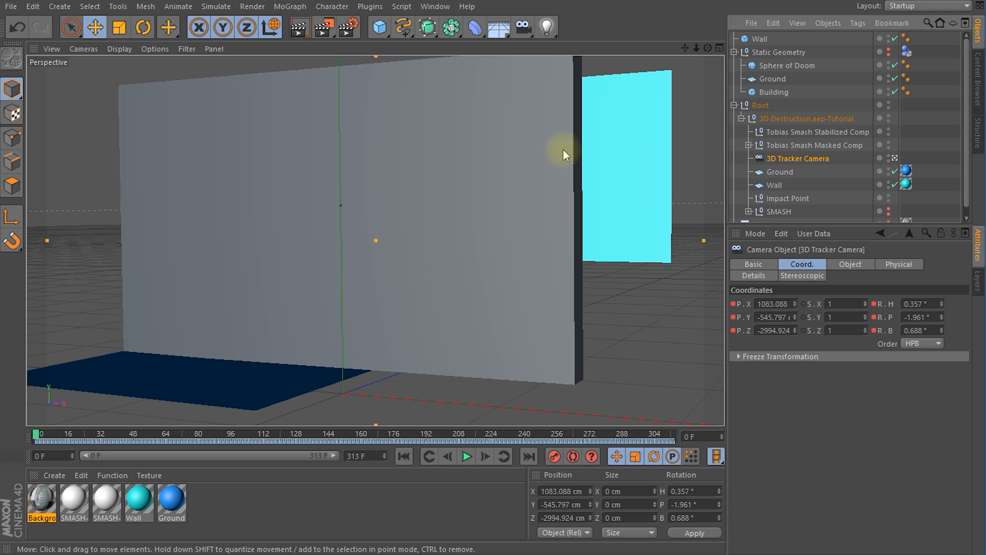
scroll(806, 203, down, 1)
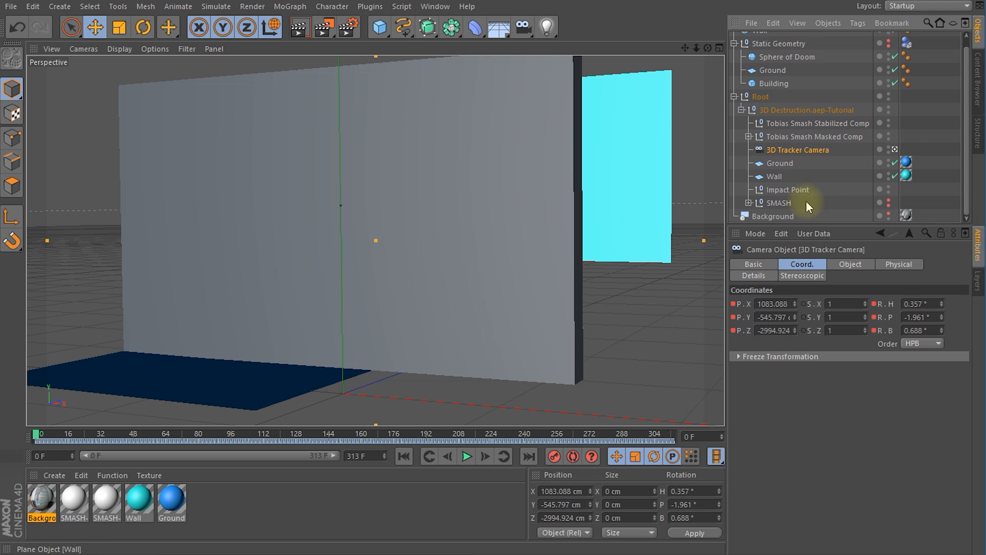
click(889, 213)
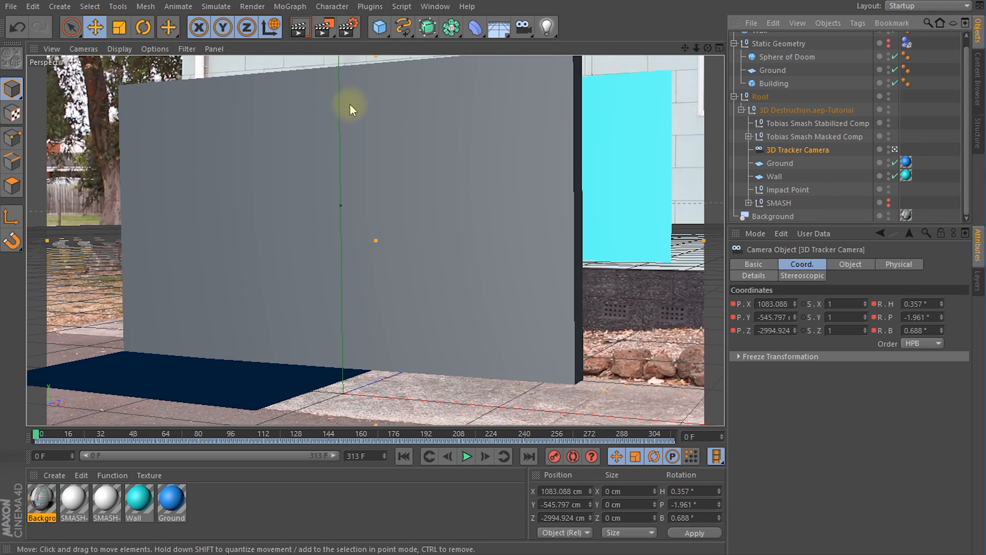
drag(39, 434, 14, 438)
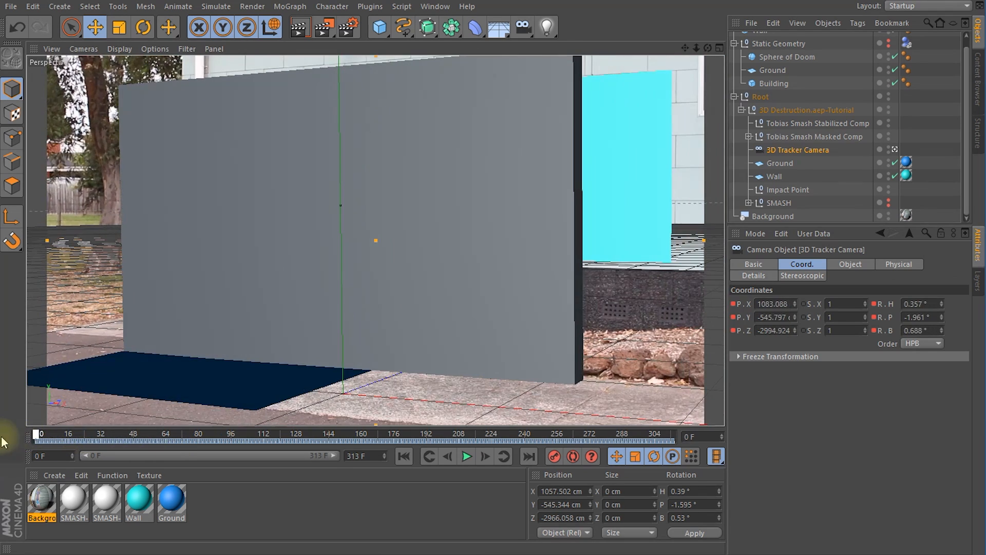
Step: Enable X-Ray display for the new Wall cube
scroll(962, 110, up, 1)
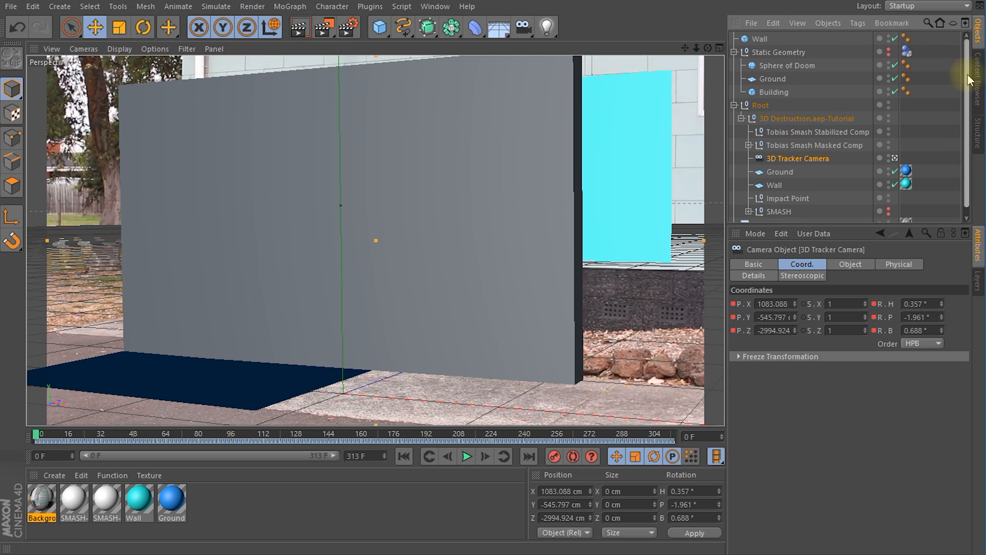
click(758, 40)
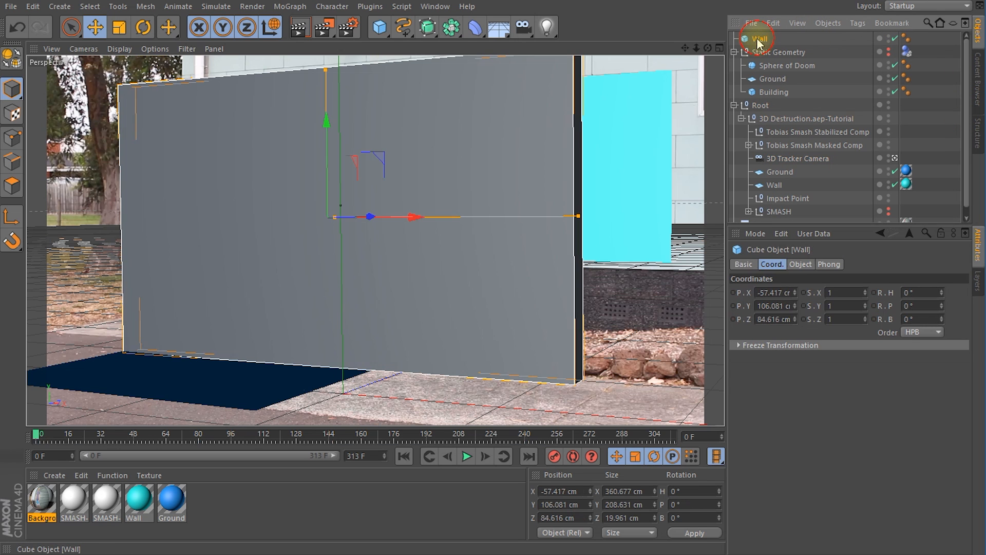
click(742, 263)
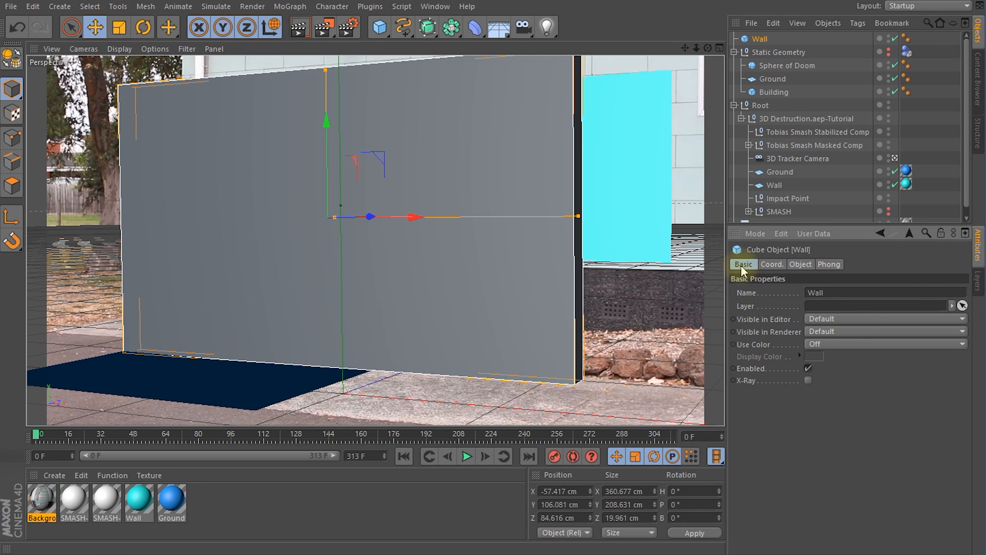
click(808, 381)
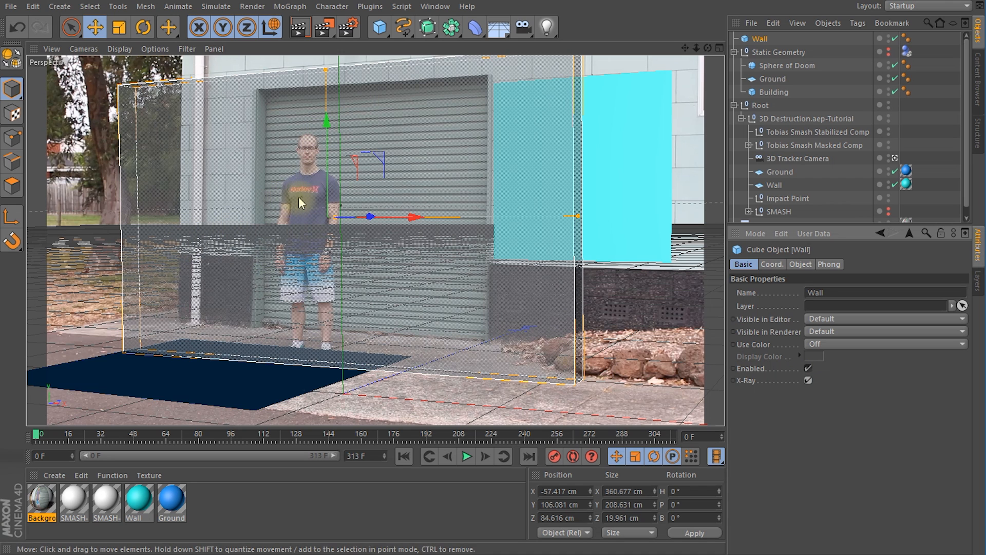
Step: Take the Sphere of Doom out of Static Geometry and, at frame 32, lower it to the man's fist at about Y 143 cm
click(775, 69)
drag(782, 50, 781, 49)
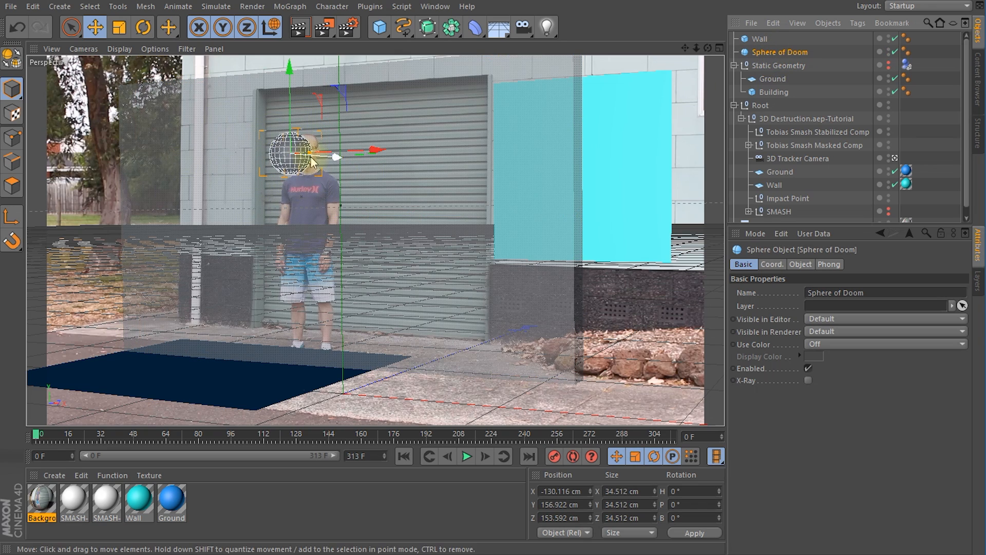
click(53, 438)
drag(54, 438, 102, 450)
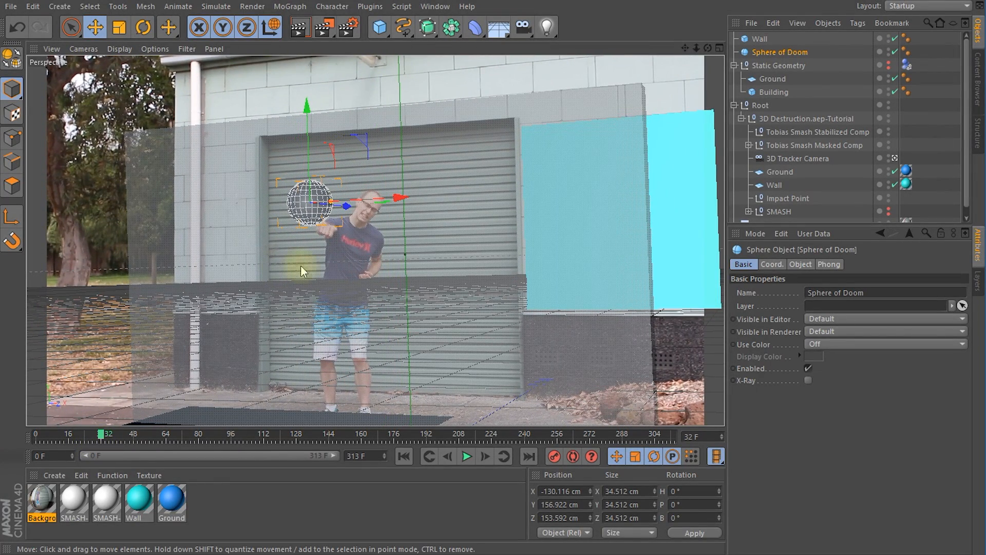
drag(311, 161, 333, 236)
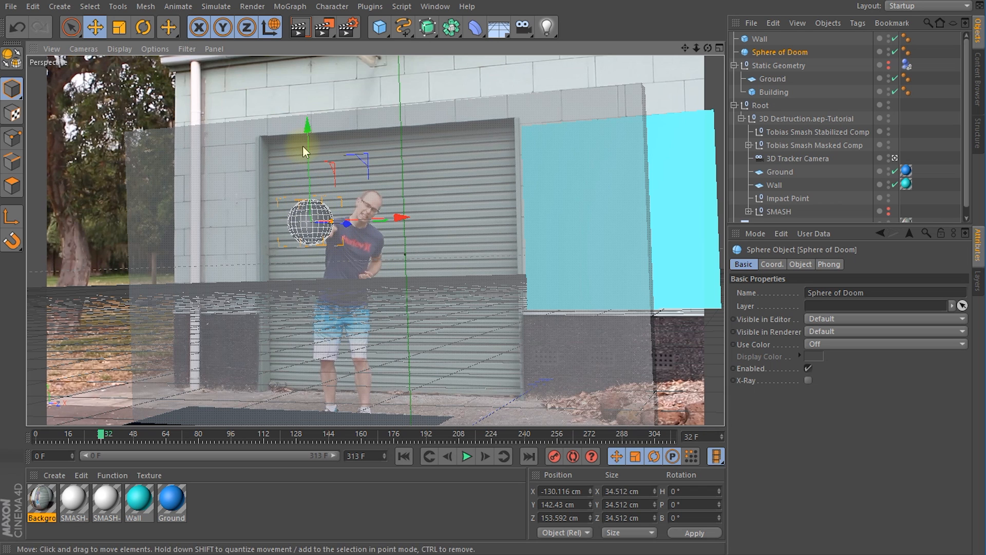
drag(309, 159, 313, 148)
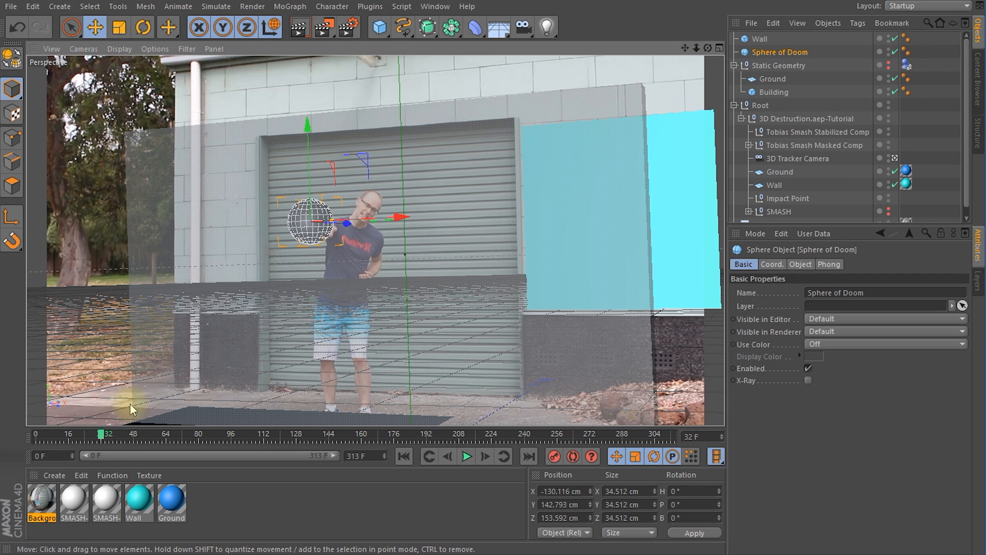
Step: Push the Sphere of Doom along Z to about 185 cm and record a keyframe for it at frame 29
drag(347, 223, 365, 236)
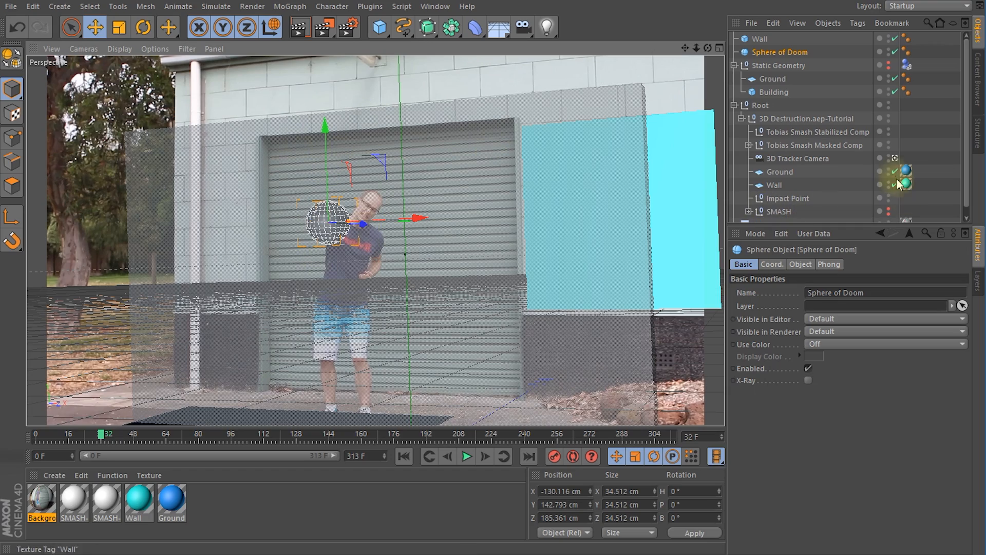
alt+drag(359, 247, 246, 188)
alt+drag(231, 147, 348, 207)
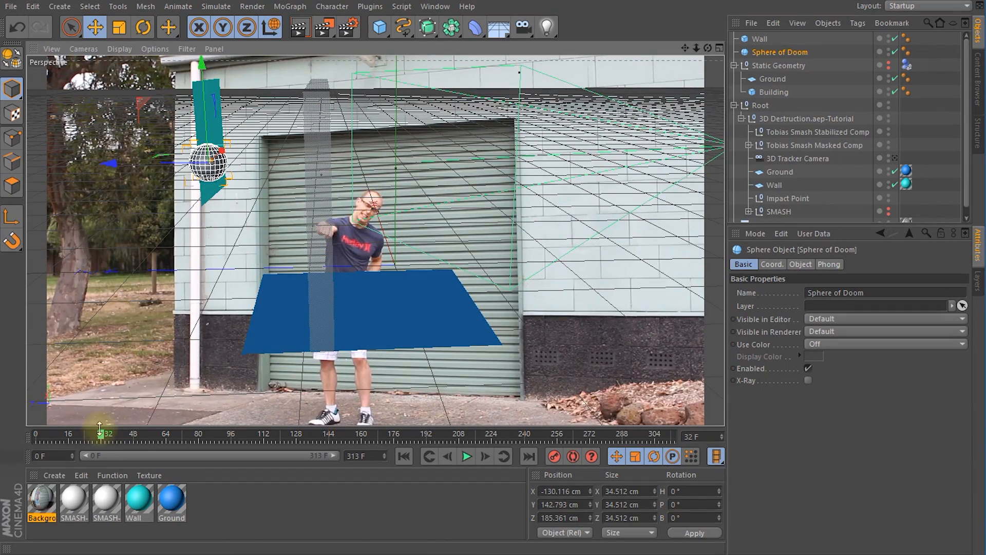
drag(102, 439, 96, 439)
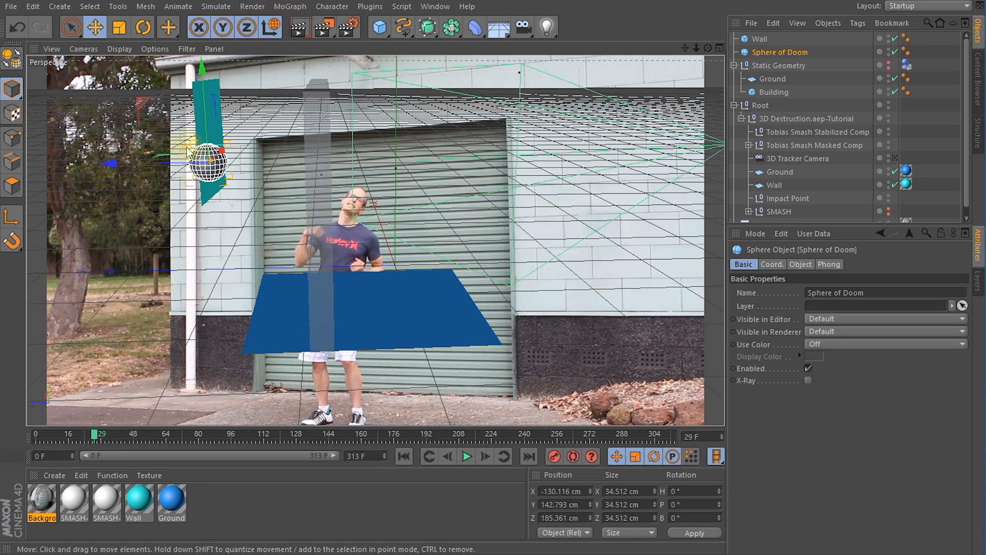
click(772, 51)
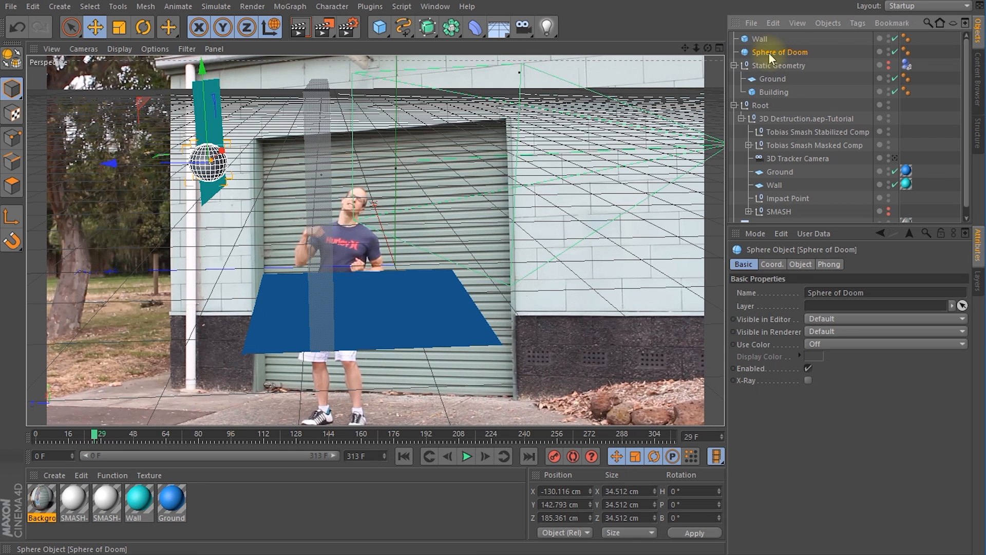
click(554, 457)
Step: At frame 37, move the Sphere of Doom through the wall to about Z -69 cm and record a second keyframe
drag(95, 439, 105, 441)
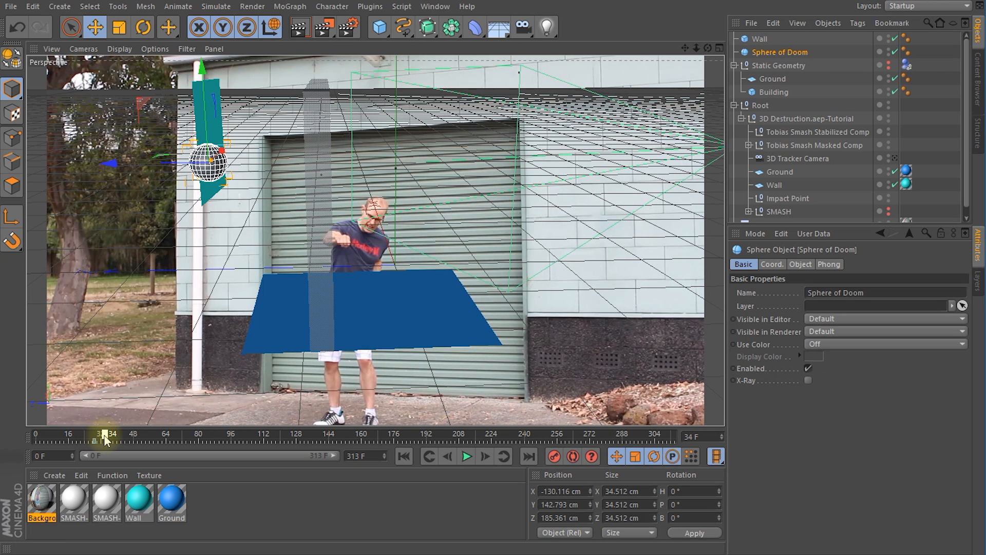
drag(105, 439, 113, 441)
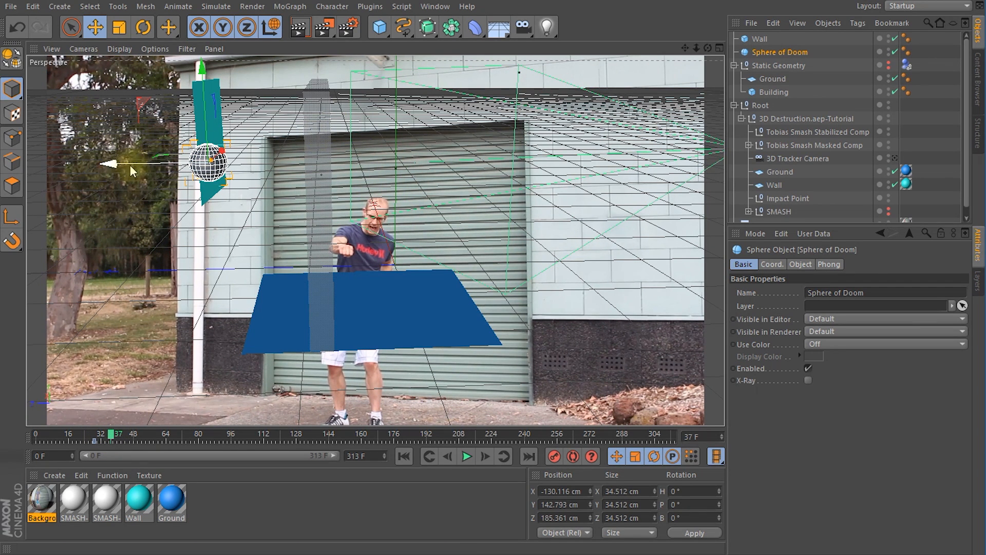
drag(112, 171, 364, 177)
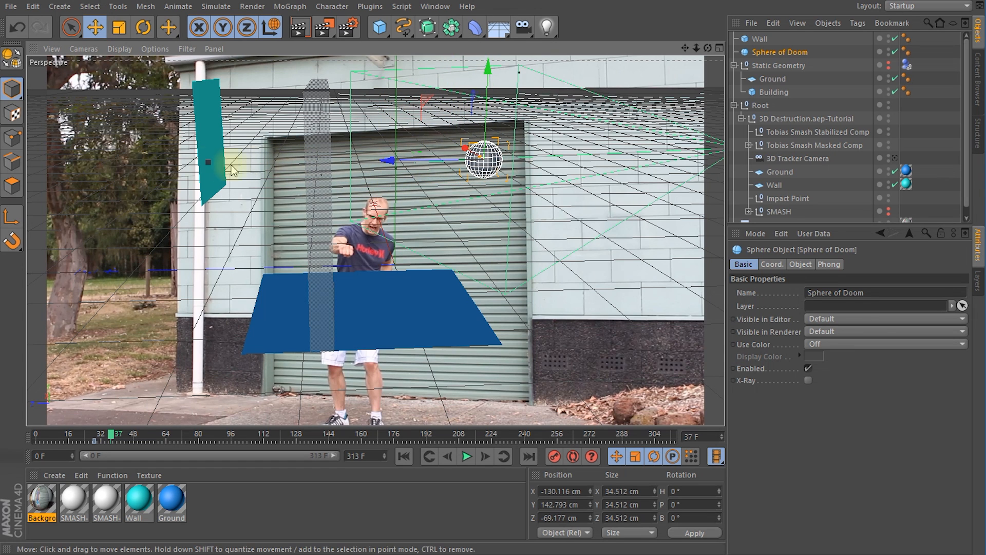
click(555, 457)
click(110, 438)
drag(109, 439, 105, 441)
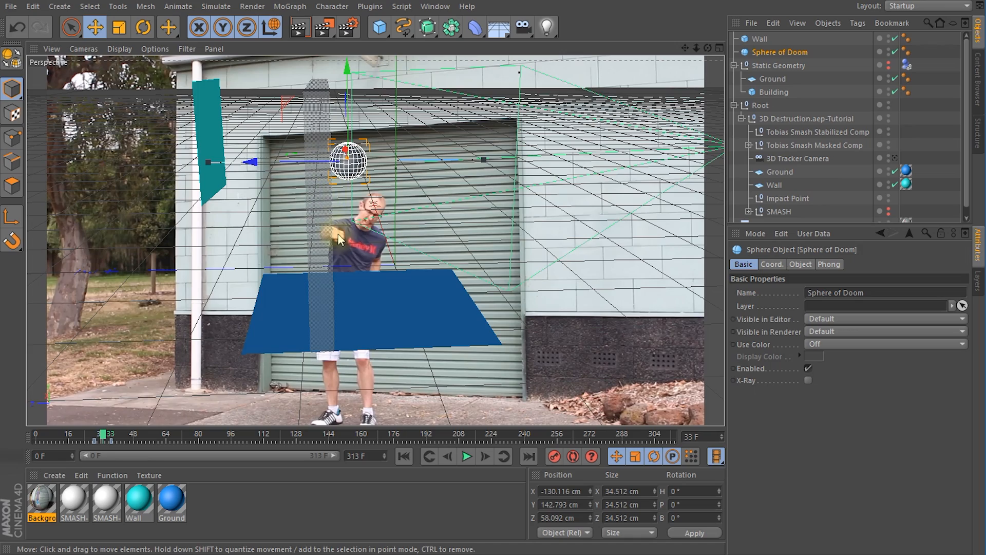
click(107, 438)
mouse_move(107, 438)
mouse_down()
mouse_move(92, 441)
mouse_move(105, 450)
mouse_up()
drag(98, 448, 97, 449)
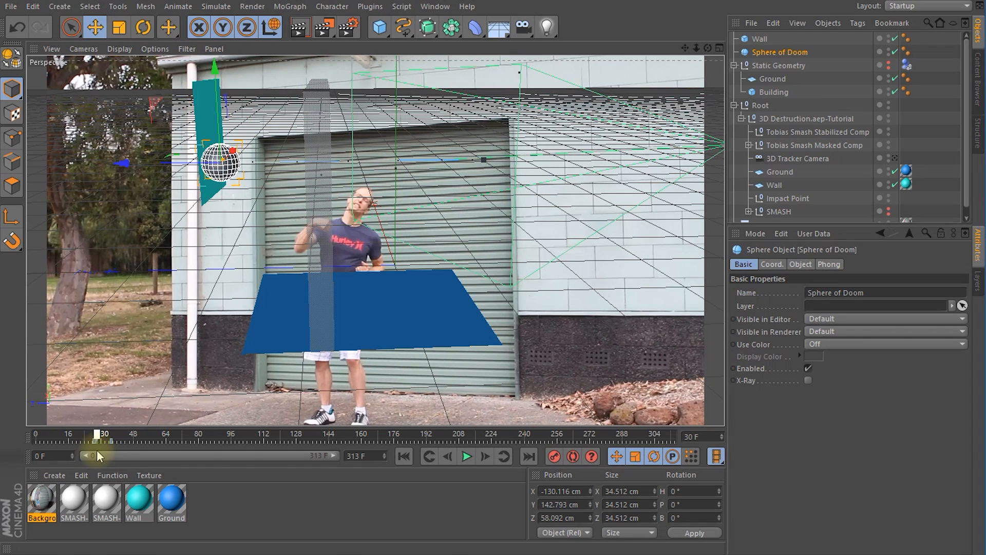
Step: Put the Sphere of Doom back inside the Static Geometry null and look through the 3D Tracker Camera at frame 0
drag(773, 52, 768, 65)
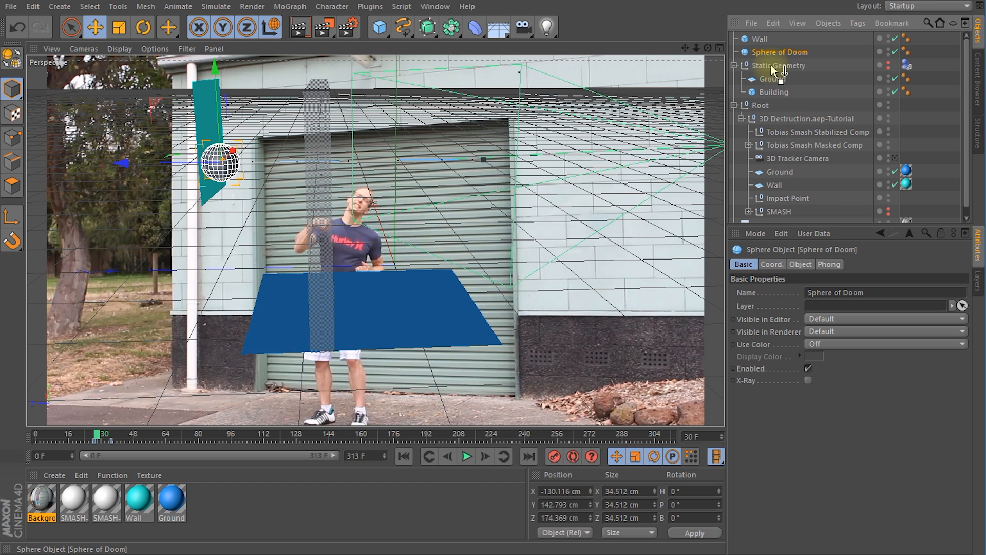
drag(772, 66, 773, 66)
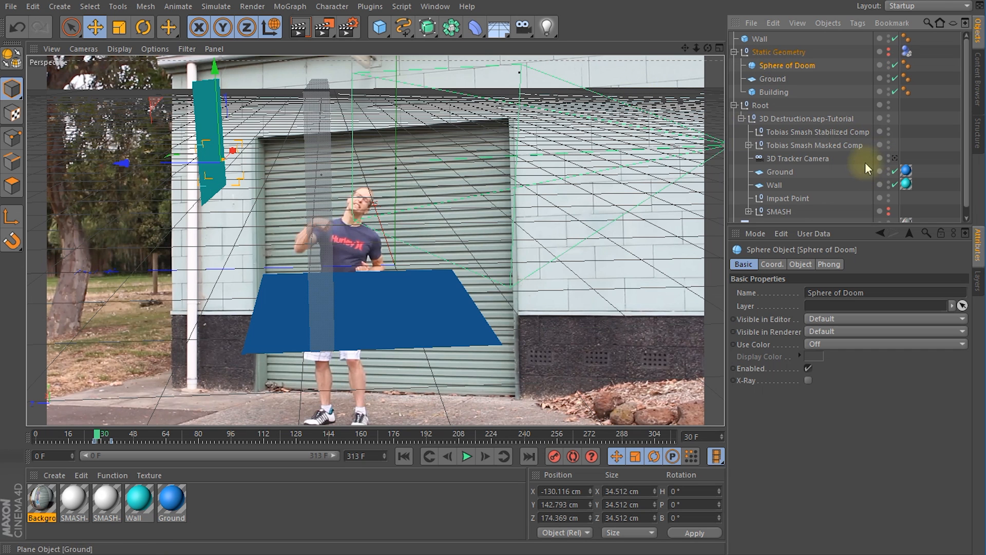
click(894, 159)
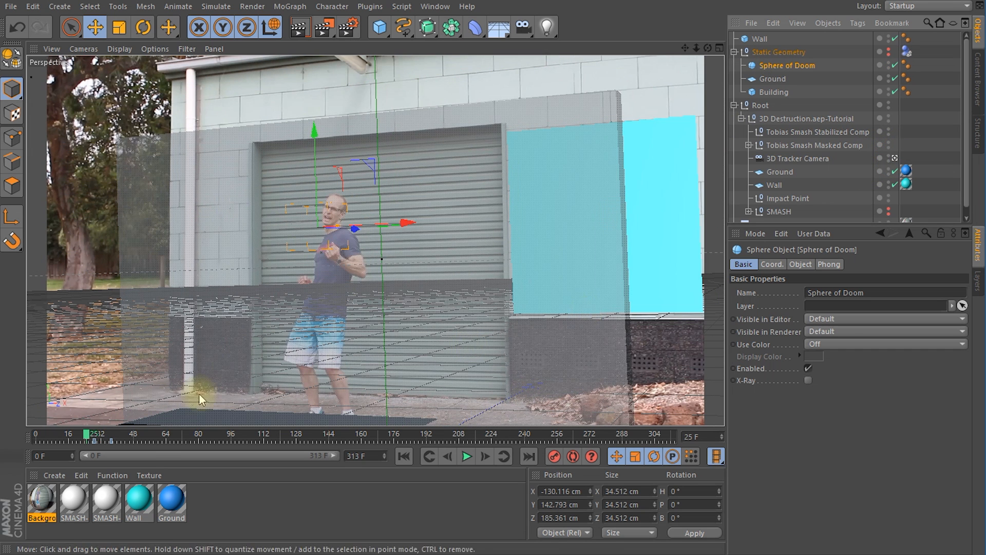
click(96, 438)
mouse_move(96, 437)
mouse_down()
mouse_move(131, 440)
mouse_move(27, 442)
mouse_up()
click(126, 436)
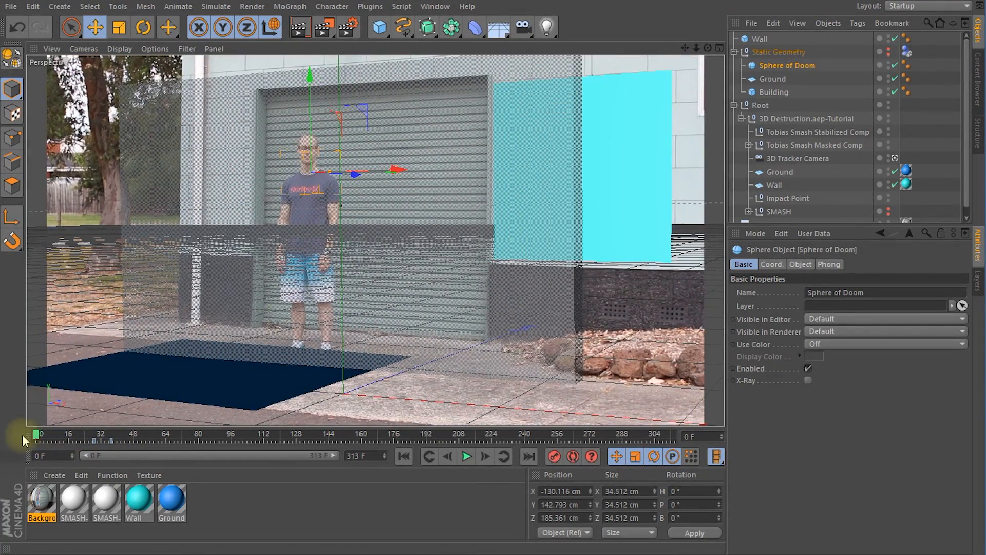
click(759, 38)
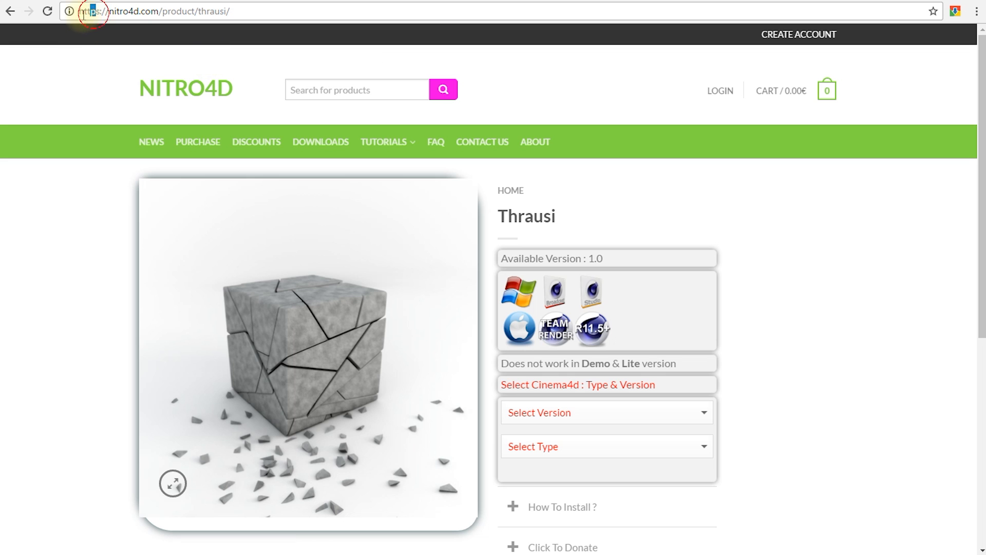
Step: Switch to the browser and examine the Thrausi plugin page at nitro4d.com/product/thrausi, including its version and type choices
drag(79, 13, 125, 14)
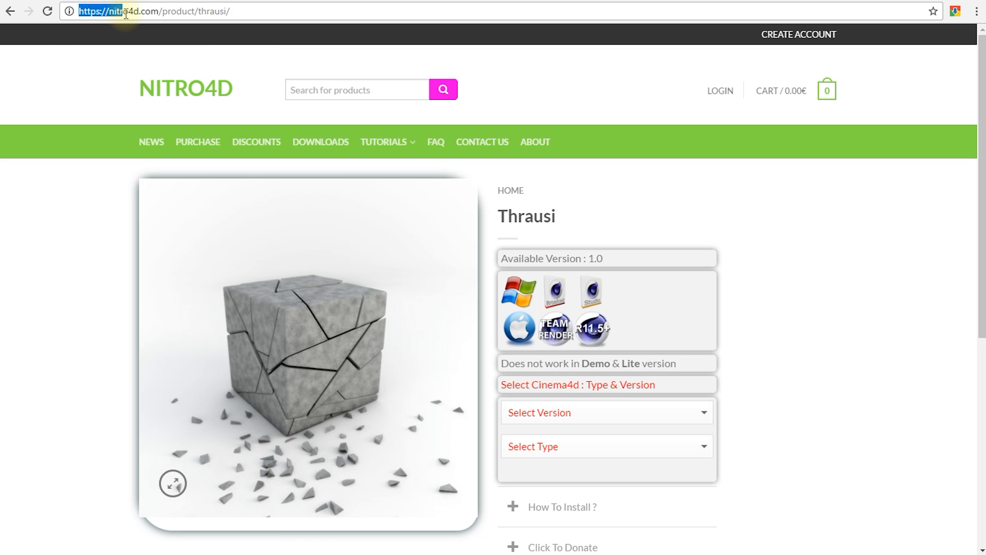
click(199, 11)
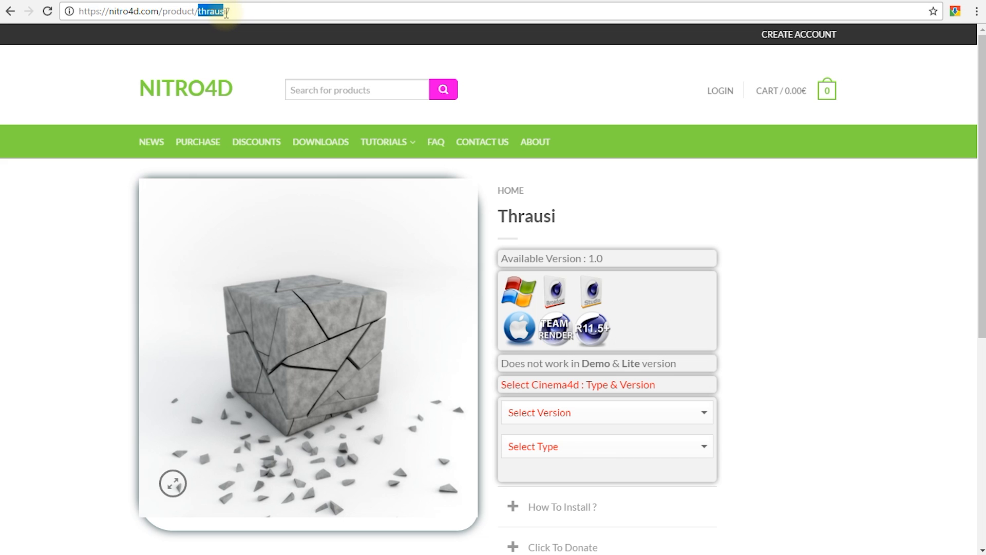
click(252, 11)
key(ctrl+a)
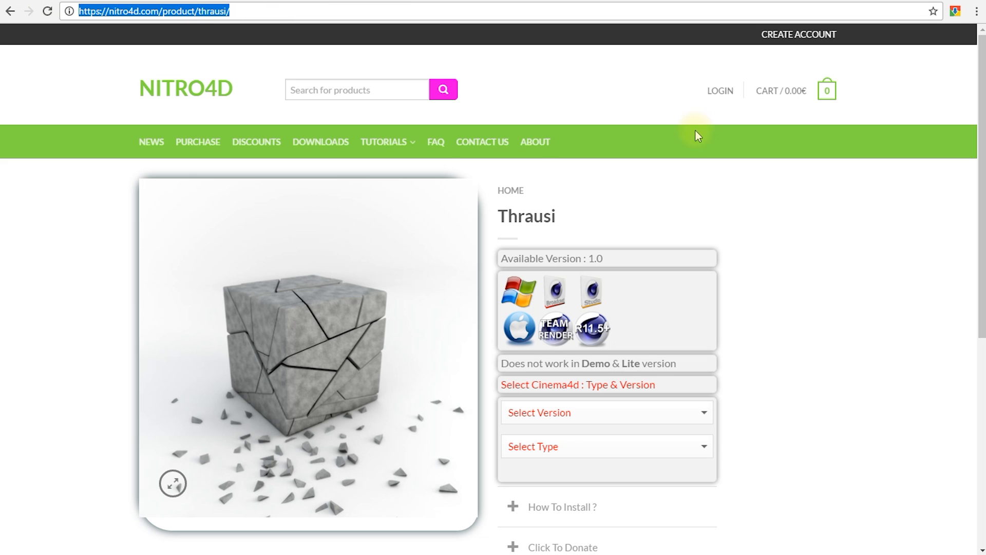
scroll(613, 235, down, 1)
scroll(230, 307, down, 2)
scroll(293, 193, up, 1)
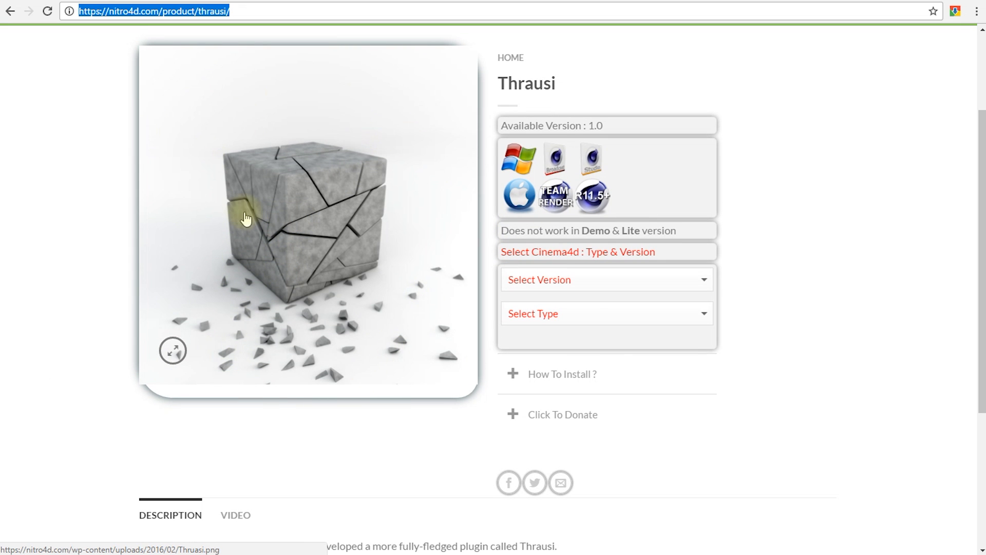
click(699, 278)
click(788, 248)
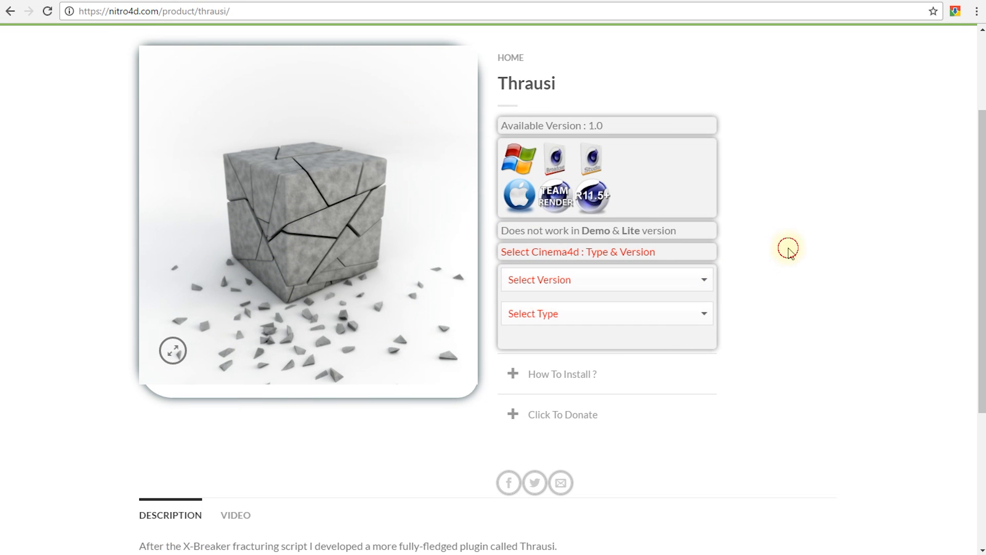
click(704, 319)
click(804, 304)
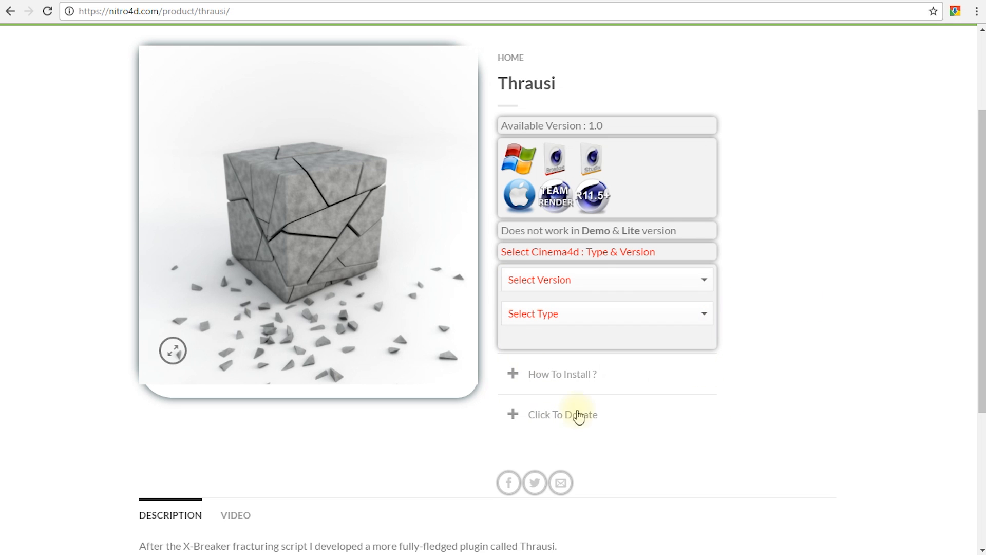
scroll(854, 335, up, 3)
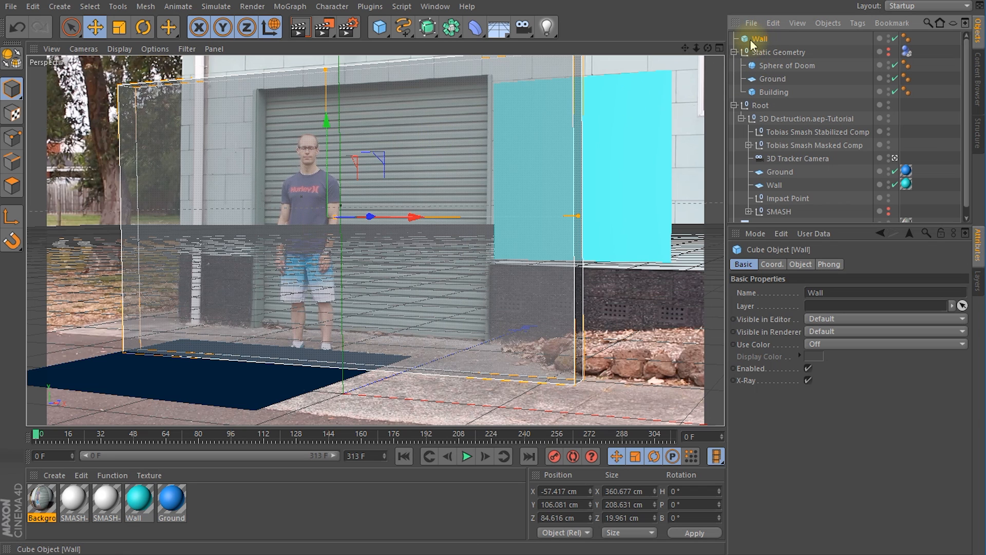
Step: Back in Cinema 4D, collapse the Static Geometry and Root hierarchies and open the Thrausi plugin for the selected Wall
click(734, 52)
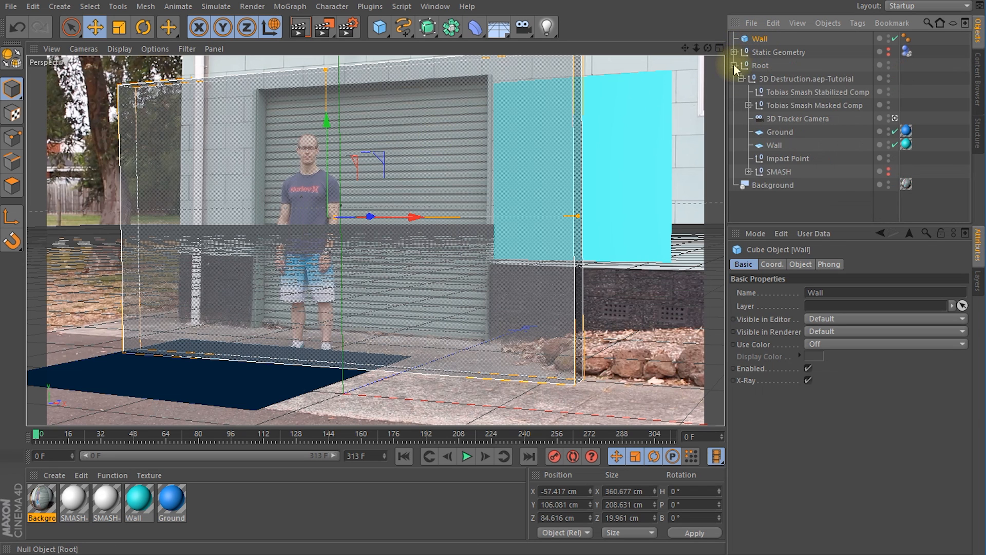
click(734, 65)
click(759, 39)
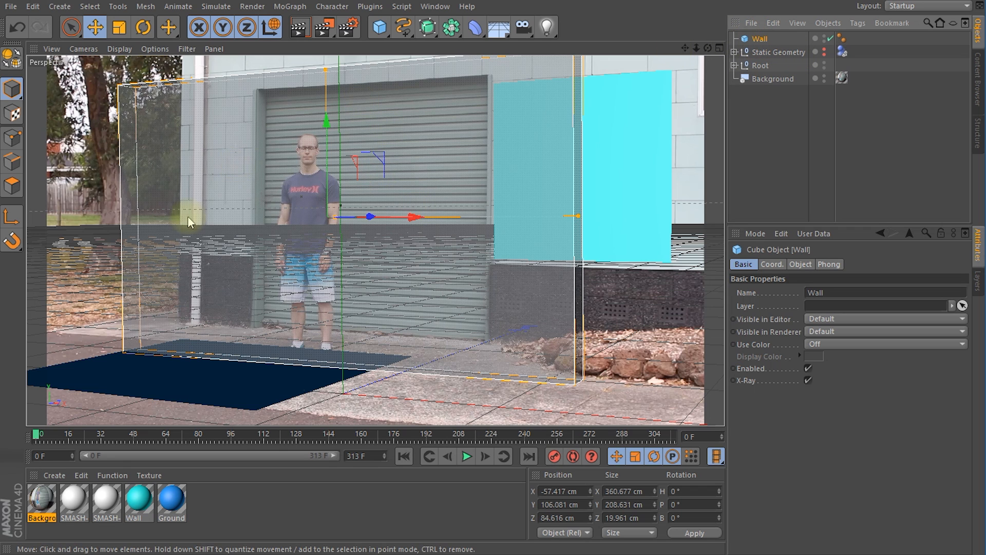
click(370, 6)
mouse_move(390, 46)
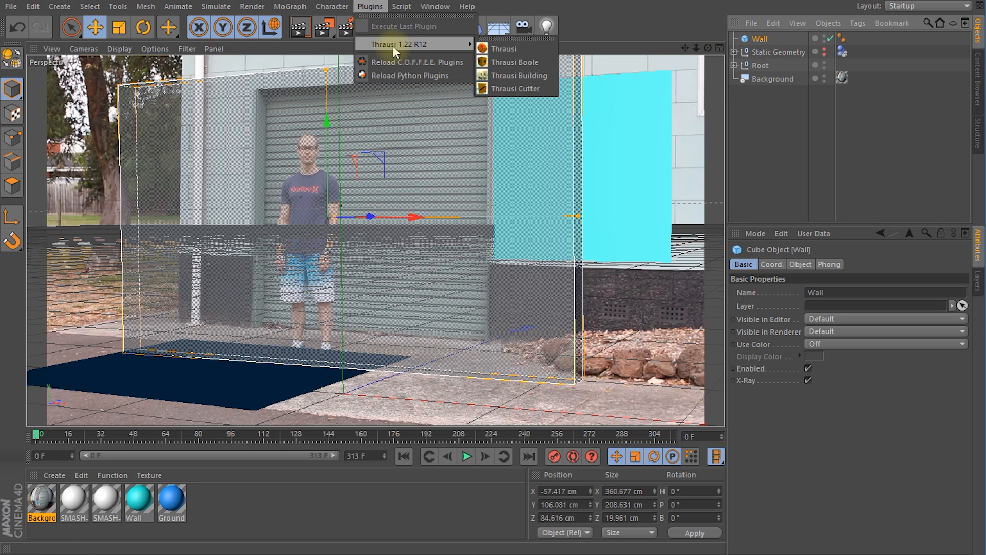
click(515, 50)
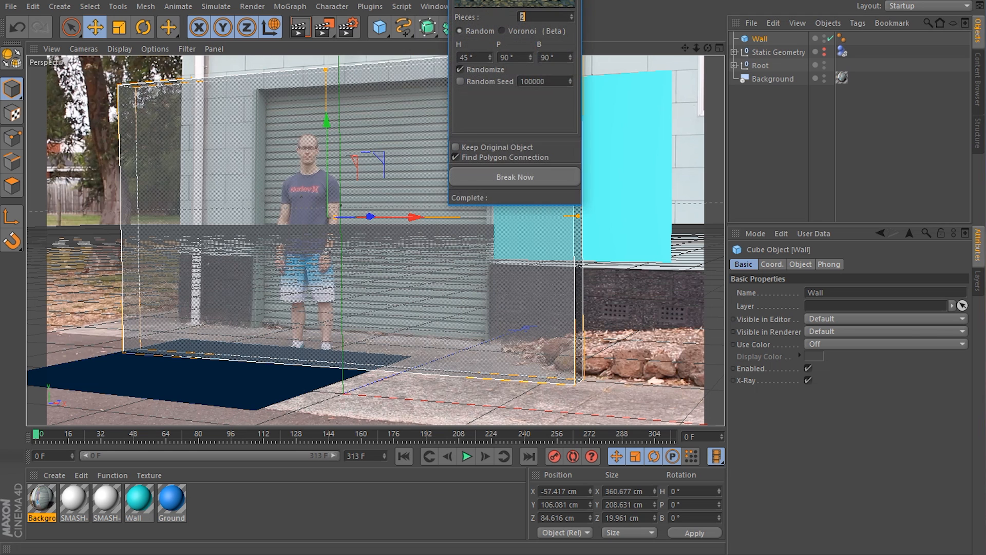
drag(480, 0, 534, 99)
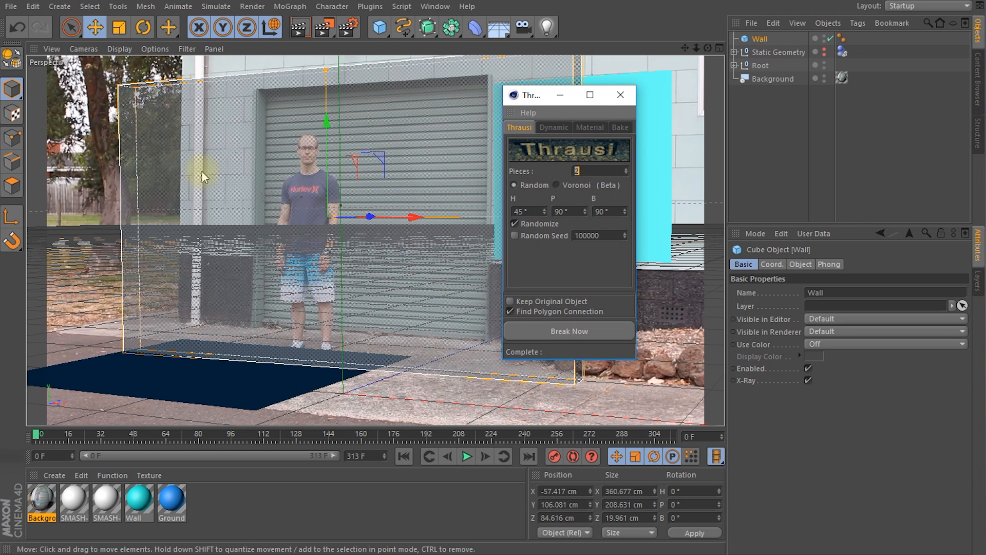
drag(528, 99, 768, 120)
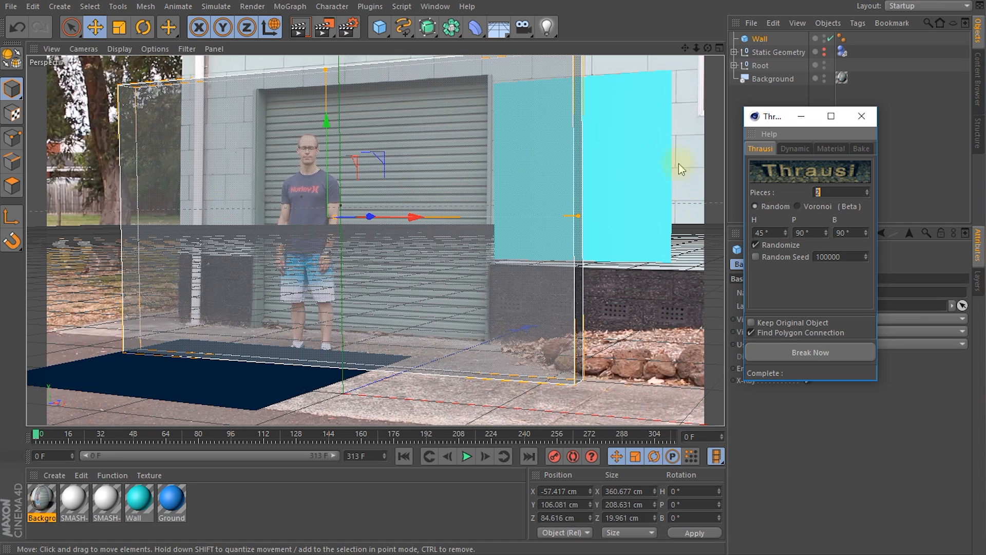
Step: Break the Wall into 20 Voronoi pieces with Thrausi, keeping the original object, and close the plugin window
text(20)
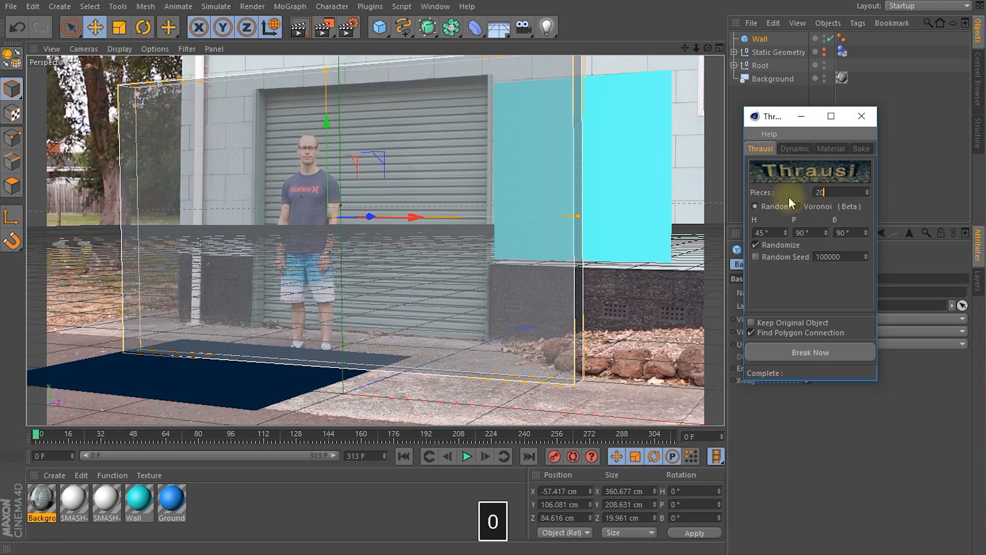
click(801, 207)
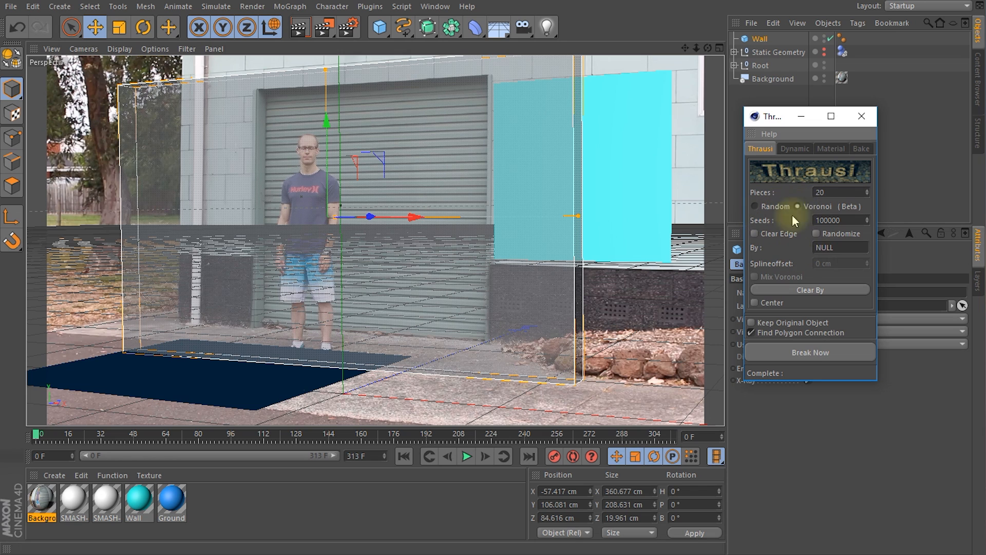
drag(789, 127, 586, 101)
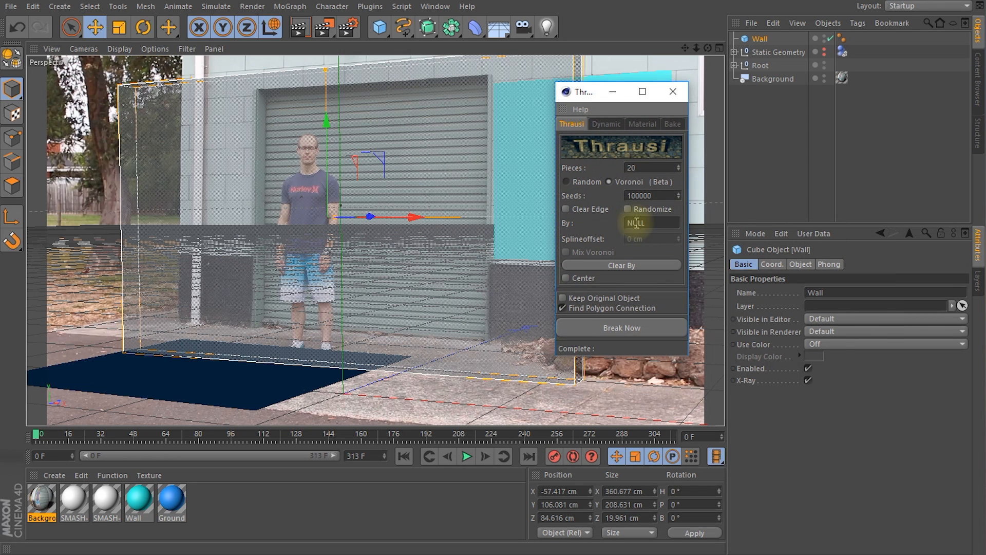
click(563, 297)
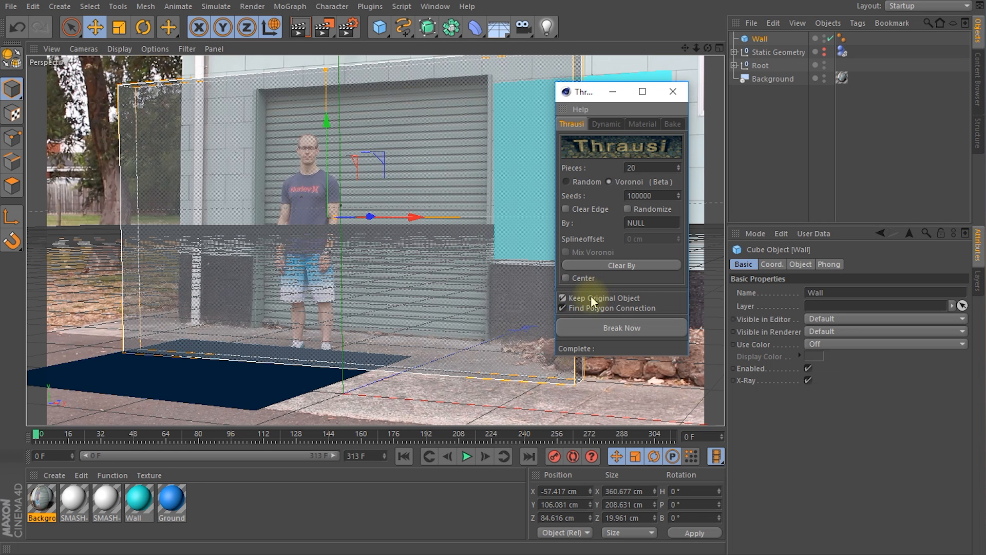
click(637, 327)
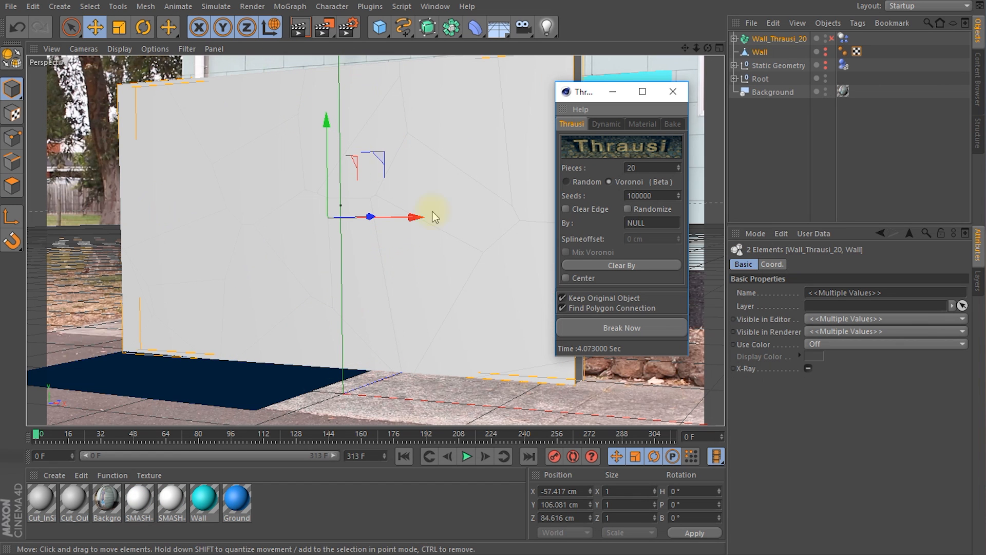
drag(591, 92, 780, 225)
click(863, 225)
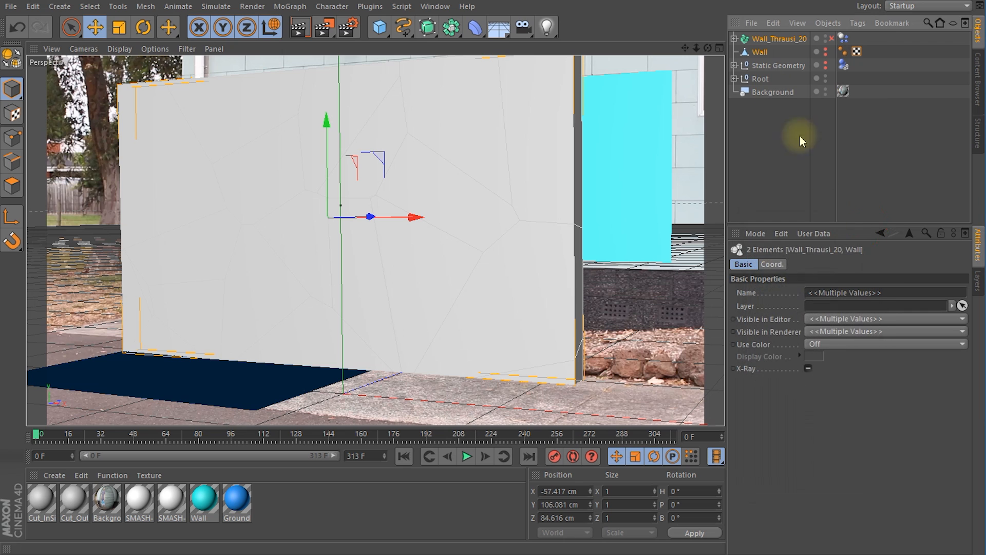
Step: Examine the original Wall and expand the Thrausi fracture object to look through its pieces
click(763, 57)
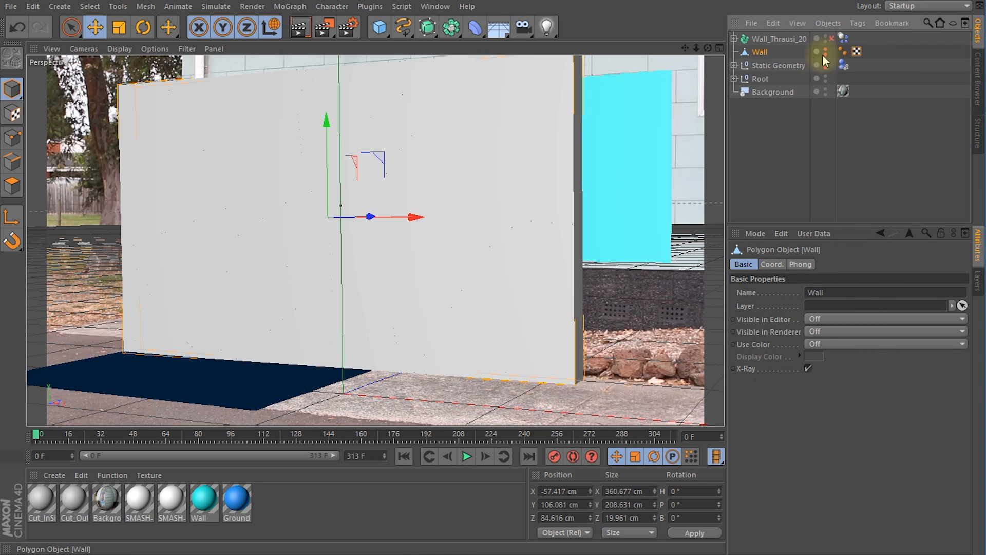
click(764, 41)
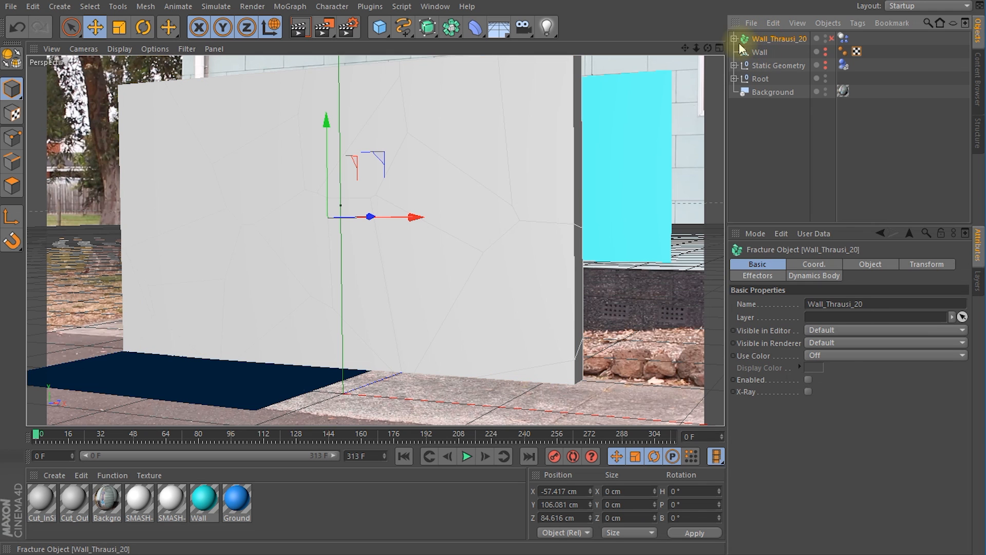
click(734, 39)
scroll(782, 103, down, 4)
scroll(780, 103, up, 4)
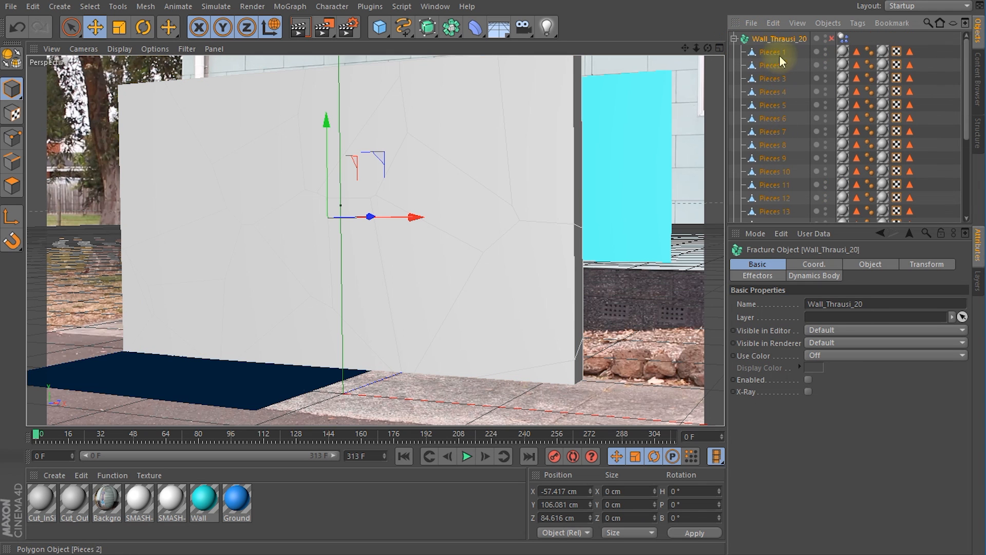
Step: Leave the 3D Tracker Camera view and hide the Background object in the editor to see the fractured wall in free perspective
scroll(797, 142, down, 6)
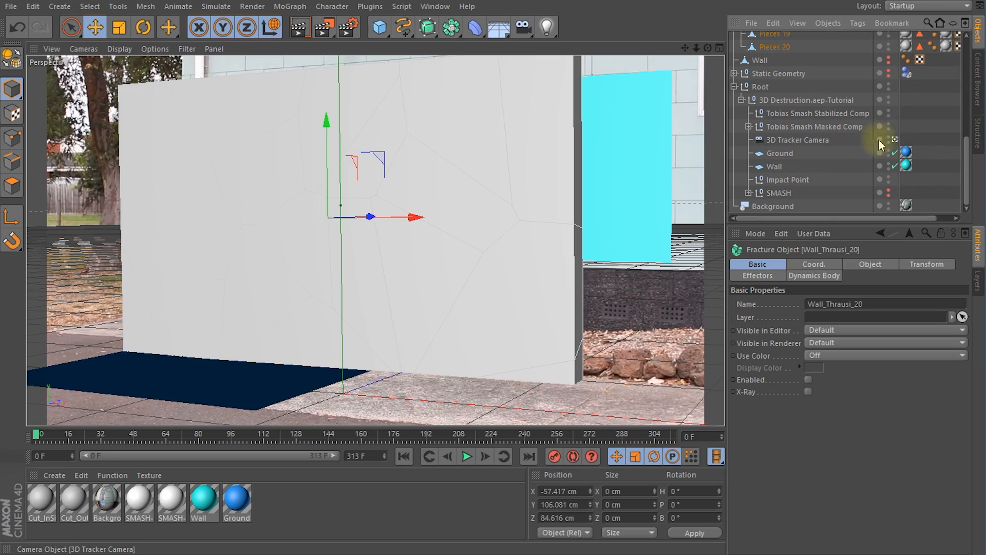
click(894, 140)
alt+drag(514, 196, 356, 218)
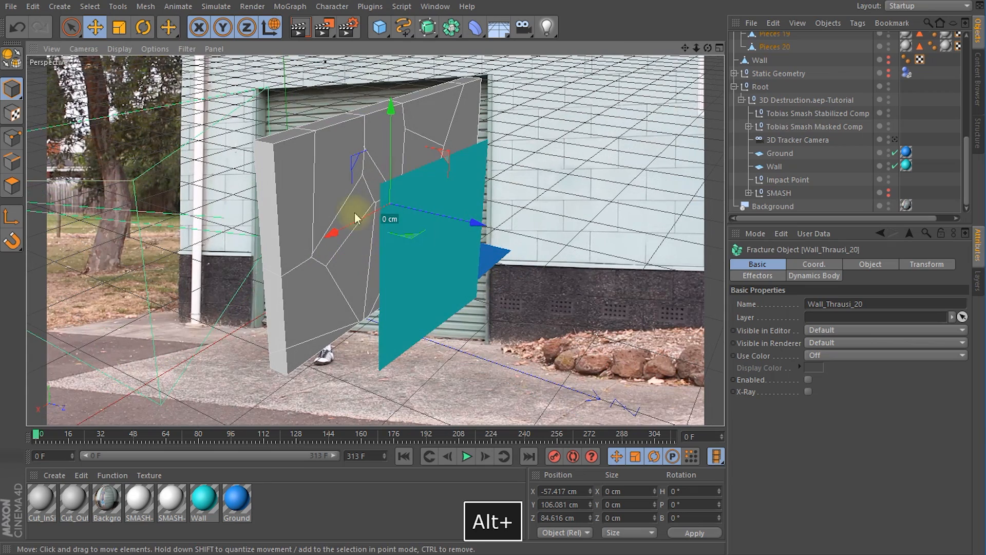
click(888, 203)
alt+drag(501, 222, 433, 286)
mouse_move(40, 438)
mouse_down()
mouse_move(227, 447)
mouse_move(20, 462)
mouse_move(49, 440)
mouse_move(70, 441)
mouse_move(34, 441)
mouse_up()
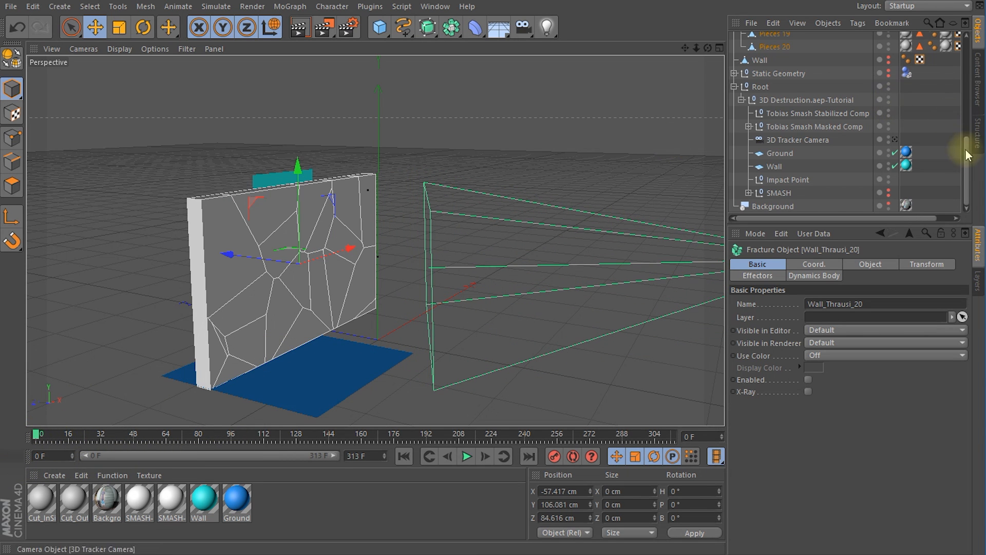
Step: Collapse Wall_Thrausi_20 and set its Dynamics Body trigger to On Collision
scroll(959, 154, up, 8)
click(781, 40)
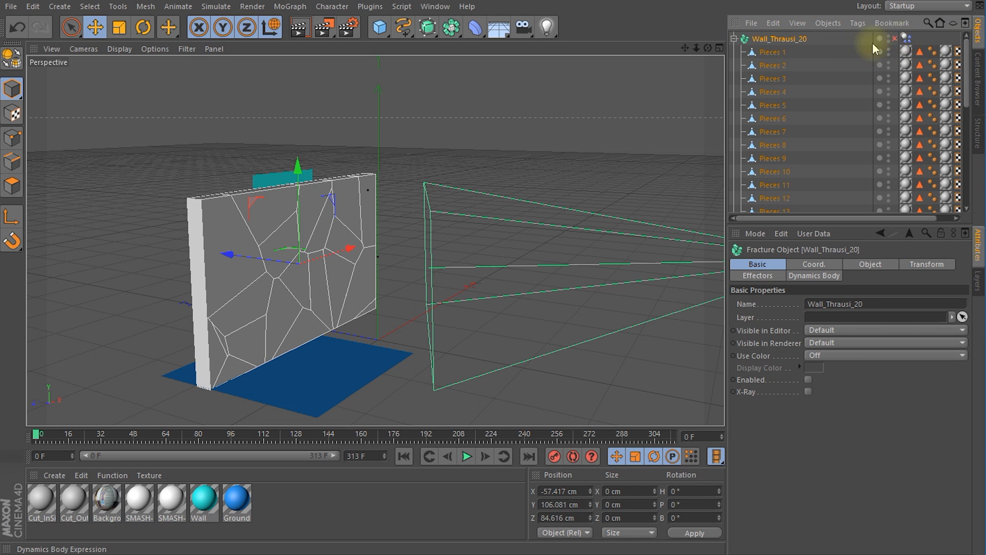
click(734, 39)
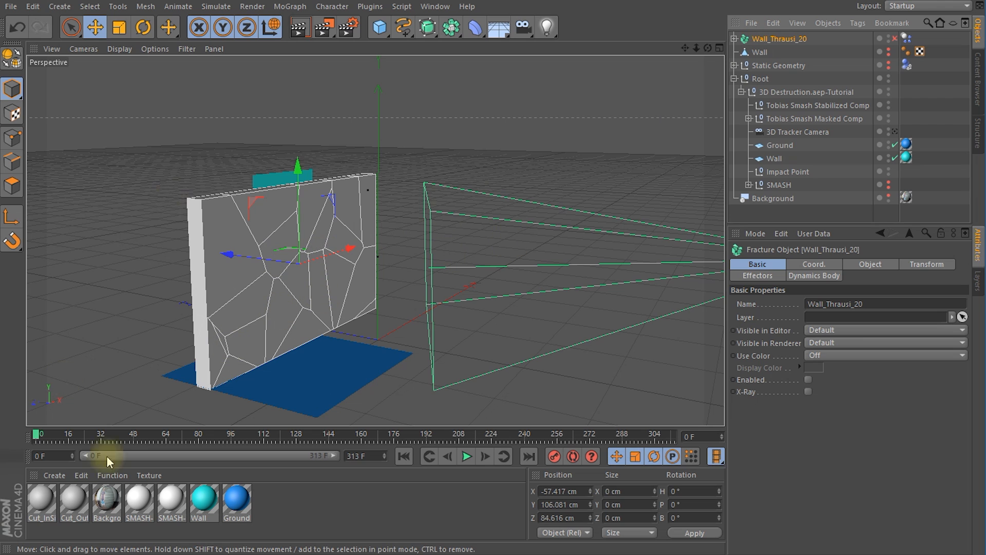
click(906, 38)
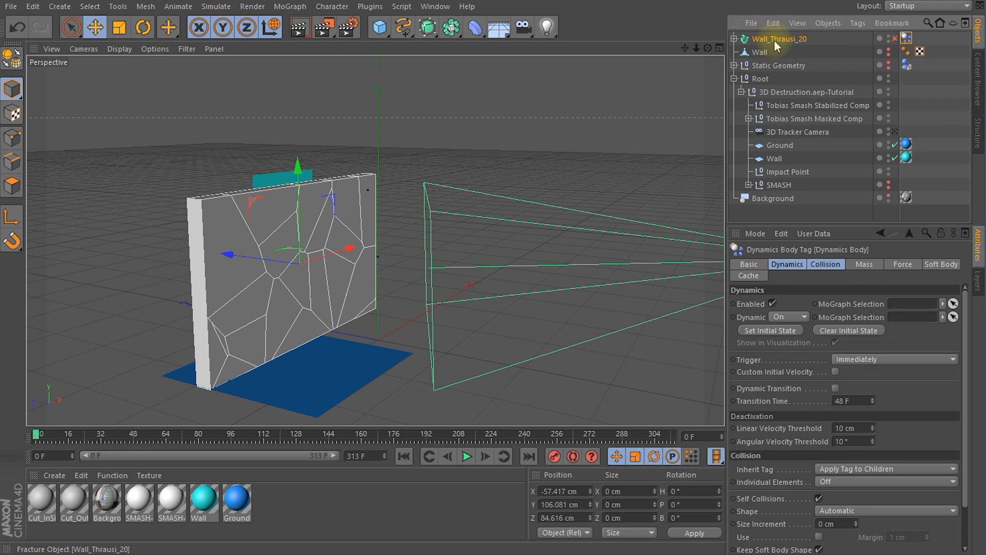
click(787, 263)
click(863, 359)
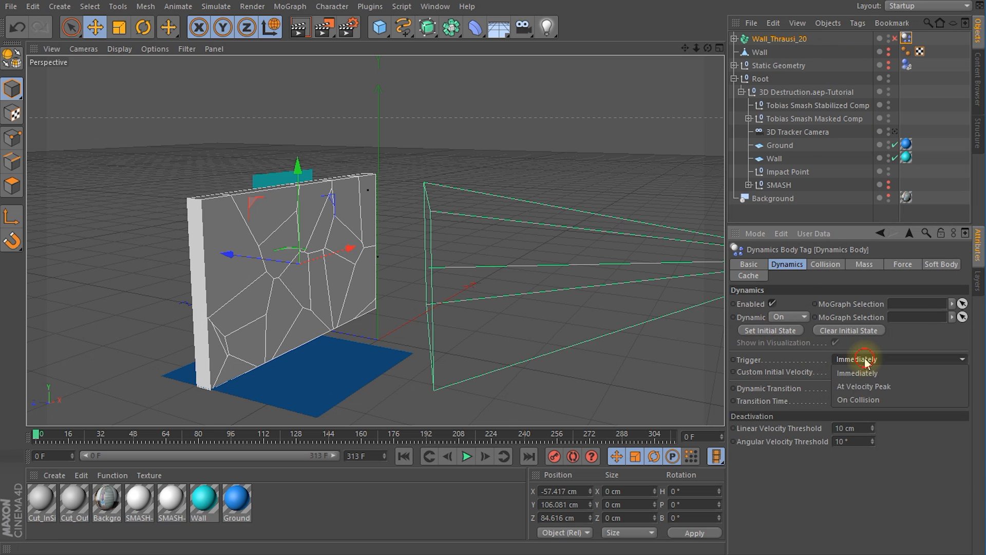
click(862, 400)
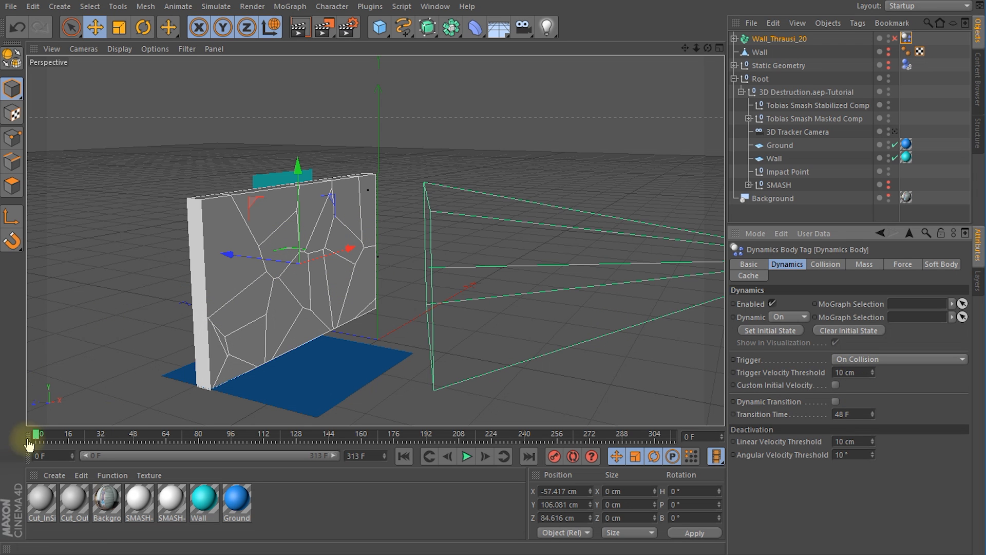
Step: Scrub through the opening frames to check how the wall pieces fall, and return to frame 0
drag(34, 435, 122, 443)
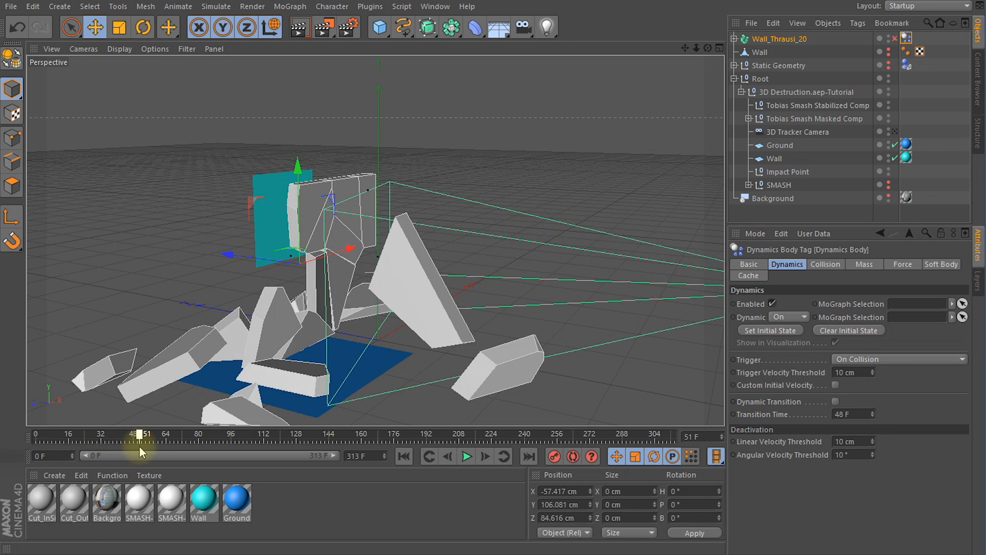
drag(129, 451, 36, 453)
click(317, 347)
mouse_move(317, 345)
alt+mouse_down()
mouse_move(310, 358)
mouse_move(318, 353)
alt+mouse_up()
alt+drag(355, 319, 354, 321)
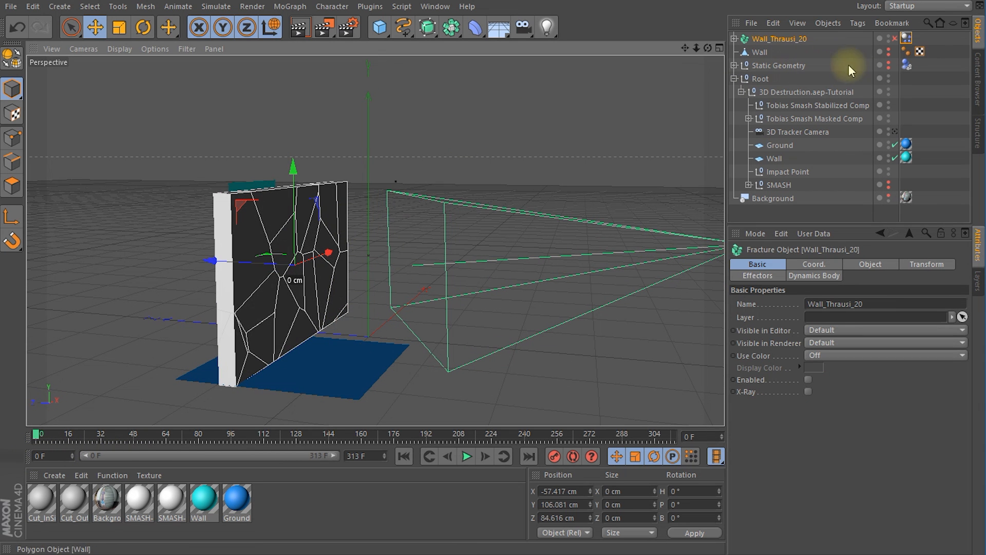
Step: Make the Static Geometry visible in the editor, scrub the simulation against it from several angles, and return to frame 0
click(889, 62)
alt+drag(396, 325, 420, 321)
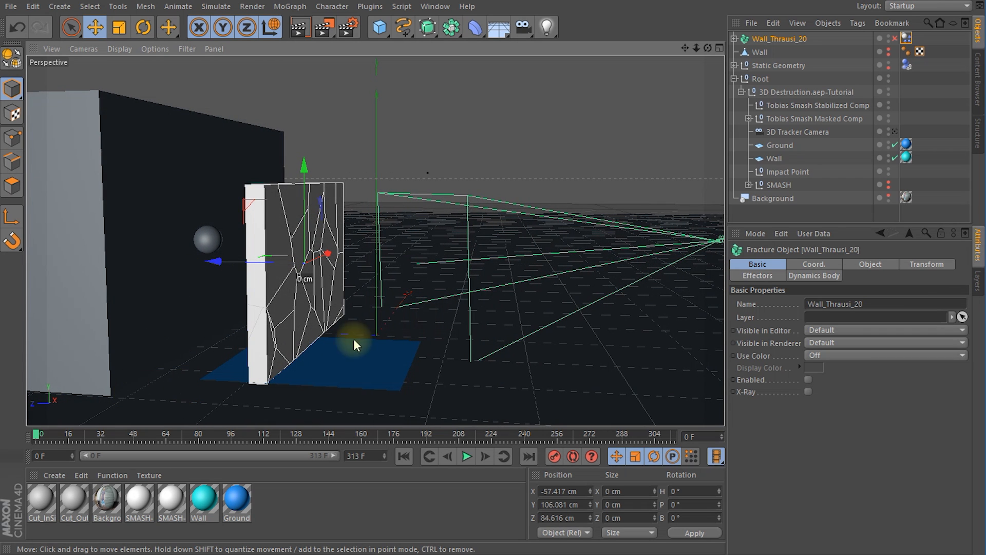
alt+drag(294, 300, 187, 255)
alt+drag(467, 312, 490, 315)
drag(50, 442, 194, 439)
alt+drag(462, 308, 271, 391)
drag(194, 439, 165, 442)
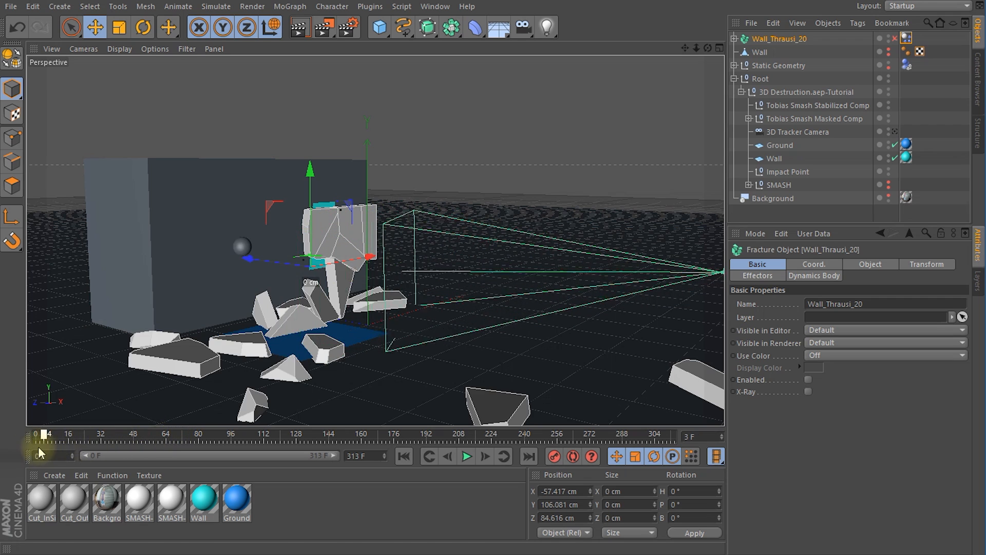
key(shift+f)
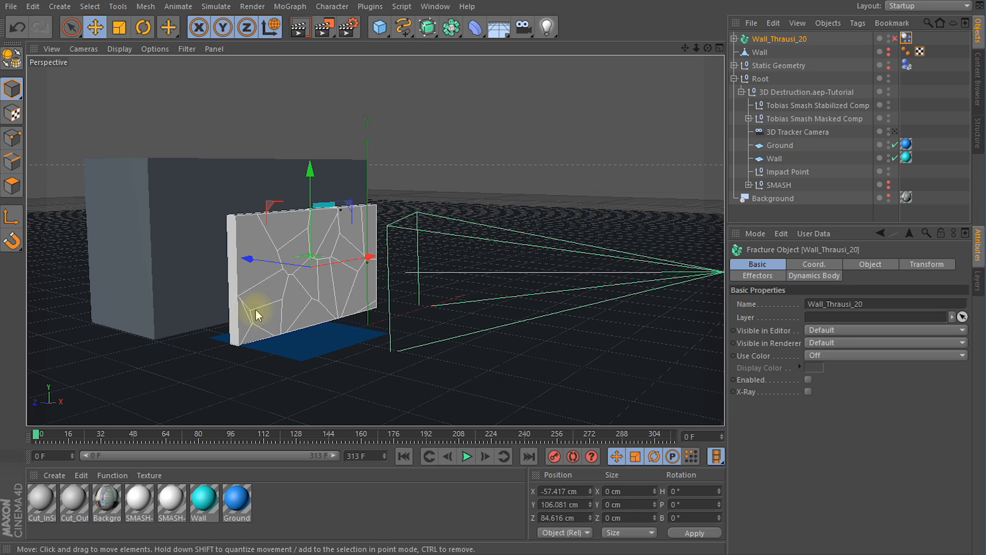
Step: Select the ten pieces along the wall's lower half with Live Selection
key(space)
scroll(315, 317, up, 6)
alt+drag(321, 339, 297, 343)
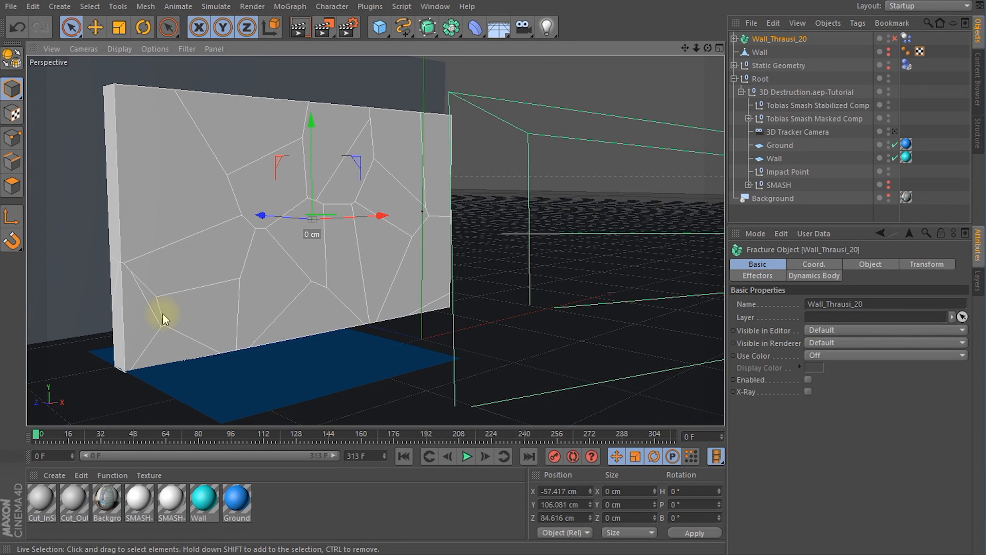
click(136, 314)
mouse_move(132, 315)
shift+mouse_down()
mouse_move(165, 345)
mouse_move(203, 323)
mouse_move(348, 315)
mouse_move(331, 283)
mouse_move(384, 299)
mouse_move(449, 300)
mouse_move(440, 254)
mouse_move(366, 206)
shift+mouse_up()
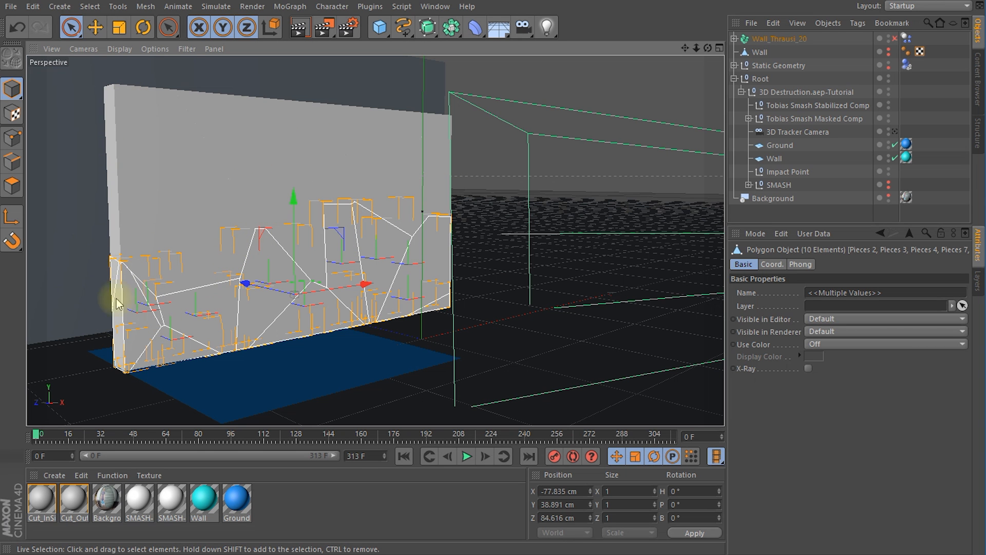
alt+drag(279, 262, 286, 282)
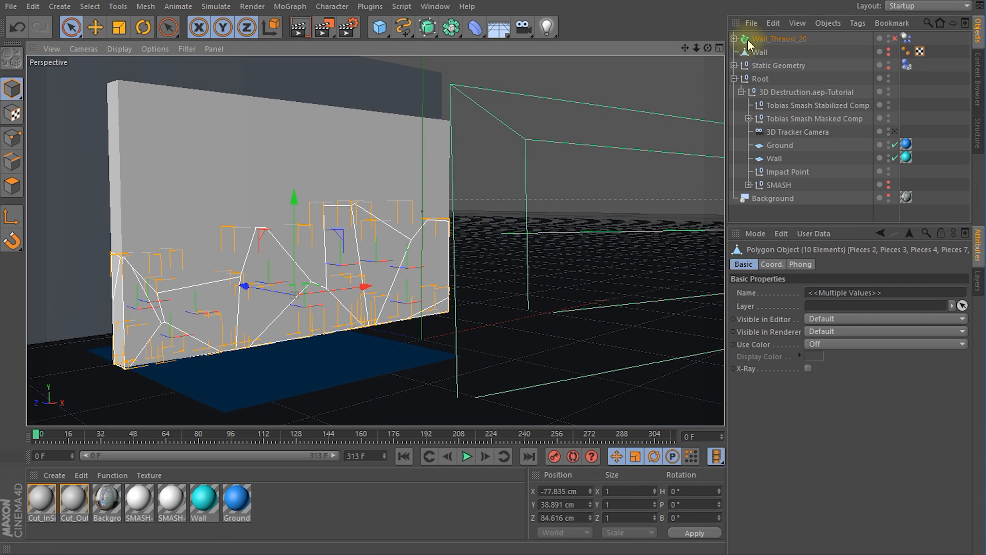
Step: Move the selected lower pieces out of Wall_Thrausi_20 to the top level of the hierarchy and collapse the fracture object
click(734, 38)
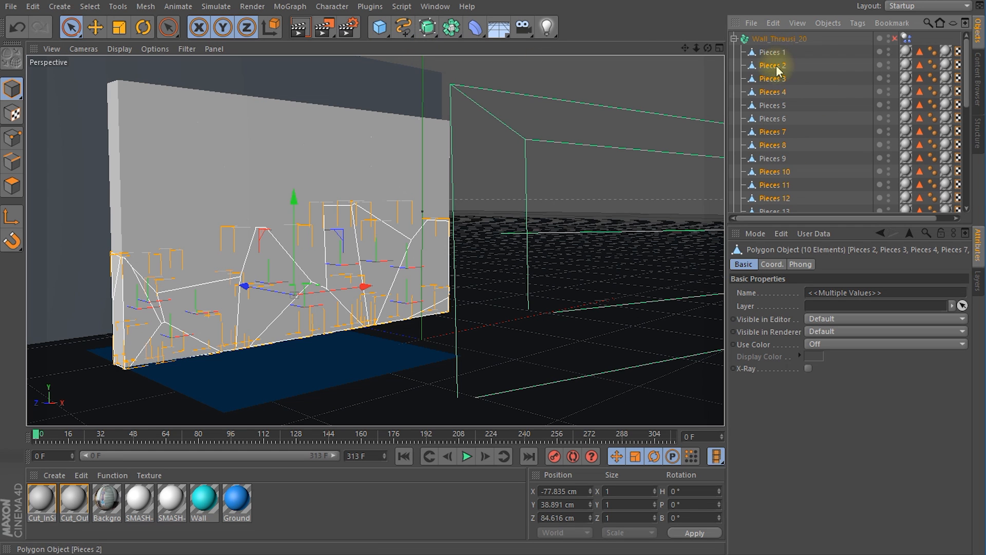
drag(785, 62, 791, 39)
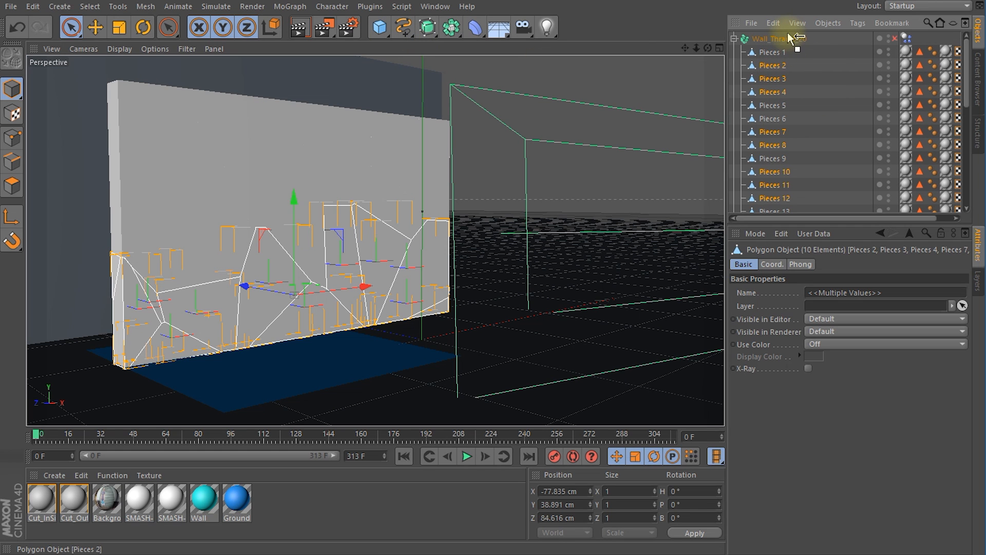
drag(790, 39, 792, 38)
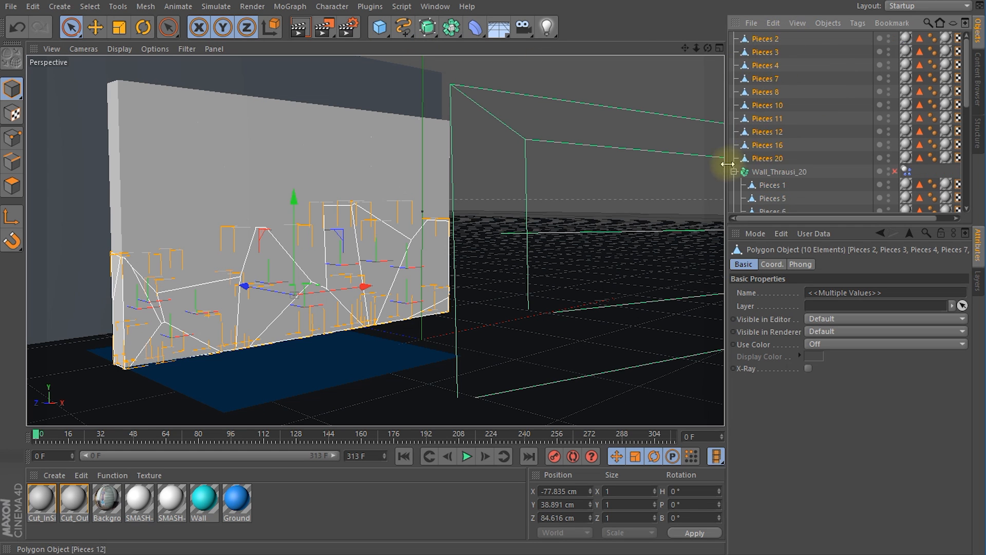
click(734, 172)
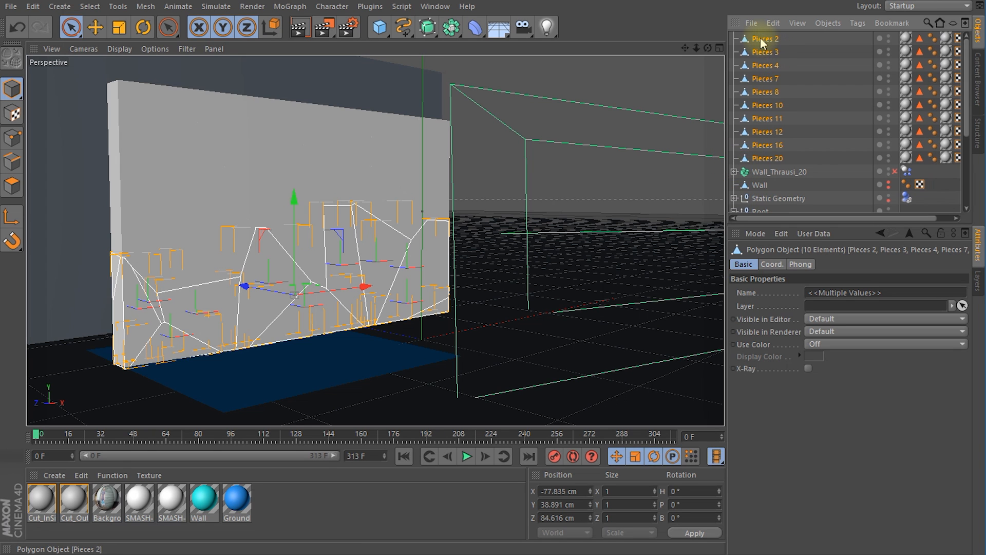
Step: Create a null object and rename it Wall Bottom
click(379, 27)
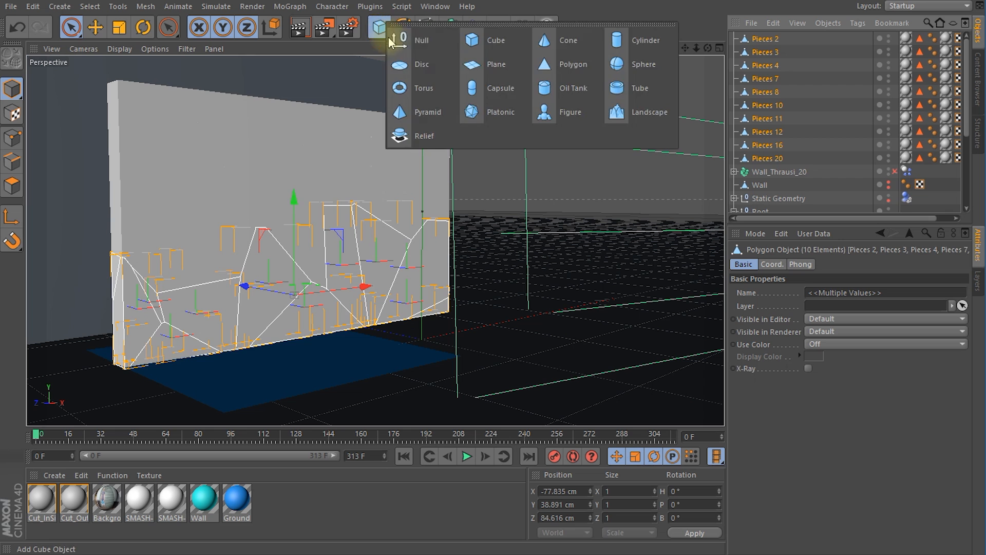
click(416, 38)
double_click(759, 38)
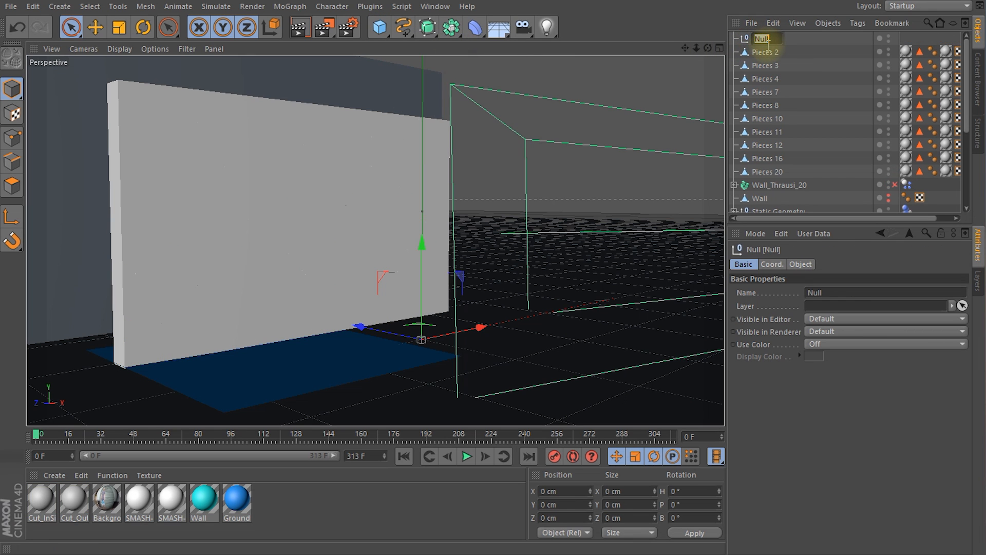
text(Wall)
text( Bottom)
key(Return)
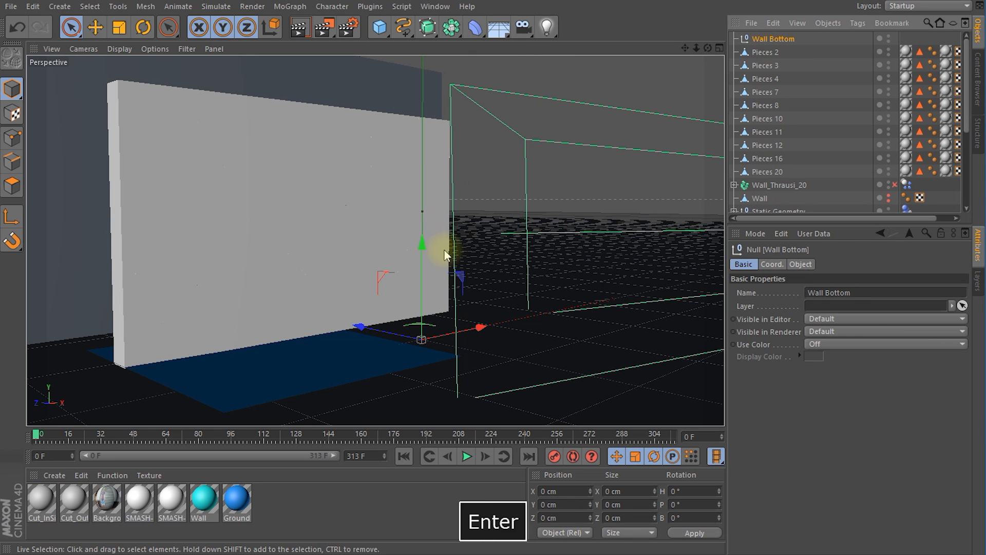
Step: Parent the loose pieces, from Pieces 2 through Pieces 20, under the Wall Bottom null
click(776, 53)
shift+click(776, 172)
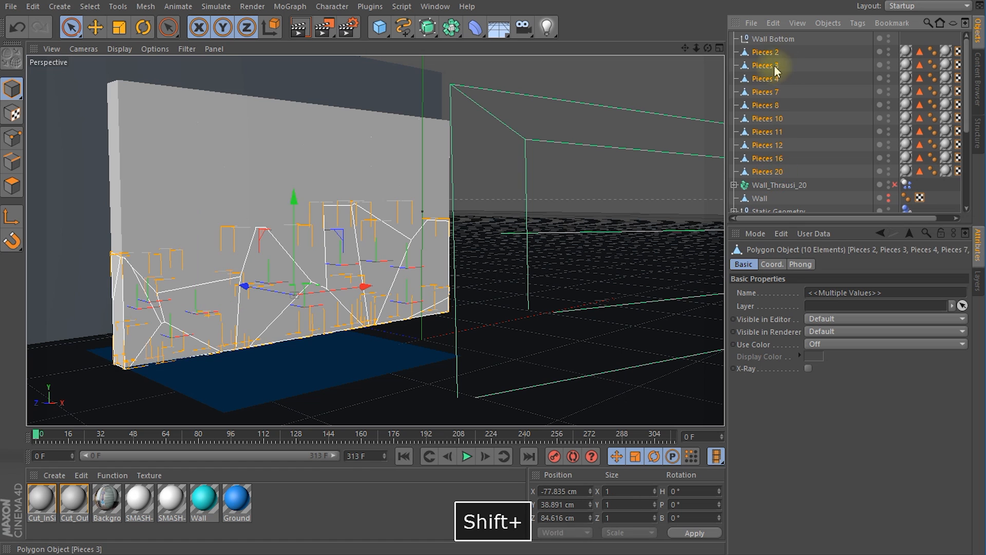
drag(786, 49, 779, 40)
Step: Add a Collider Body tag to the Wall Bottom null and collapse its hierarchy
click(758, 44)
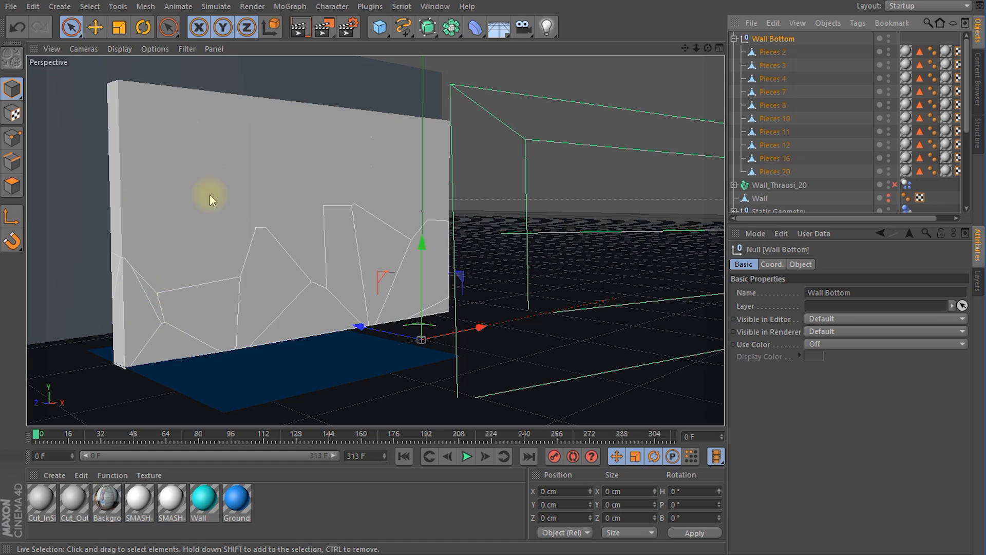
right_click(761, 43)
mouse_move(797, 125)
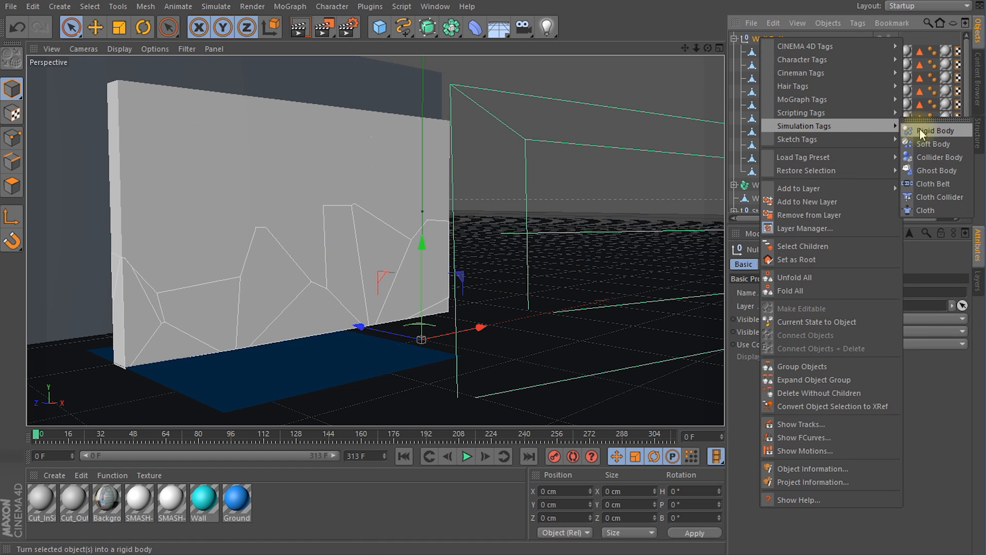
click(933, 161)
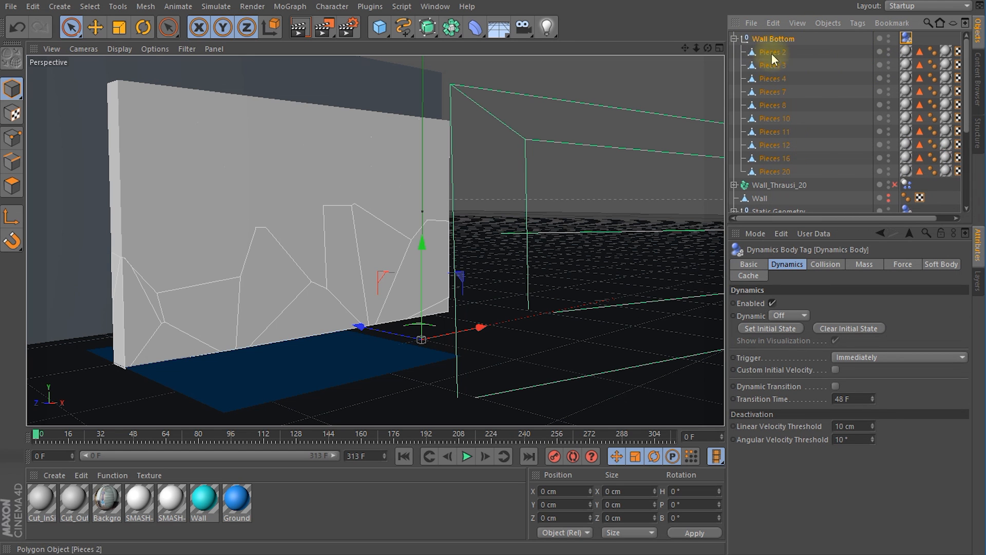
click(734, 39)
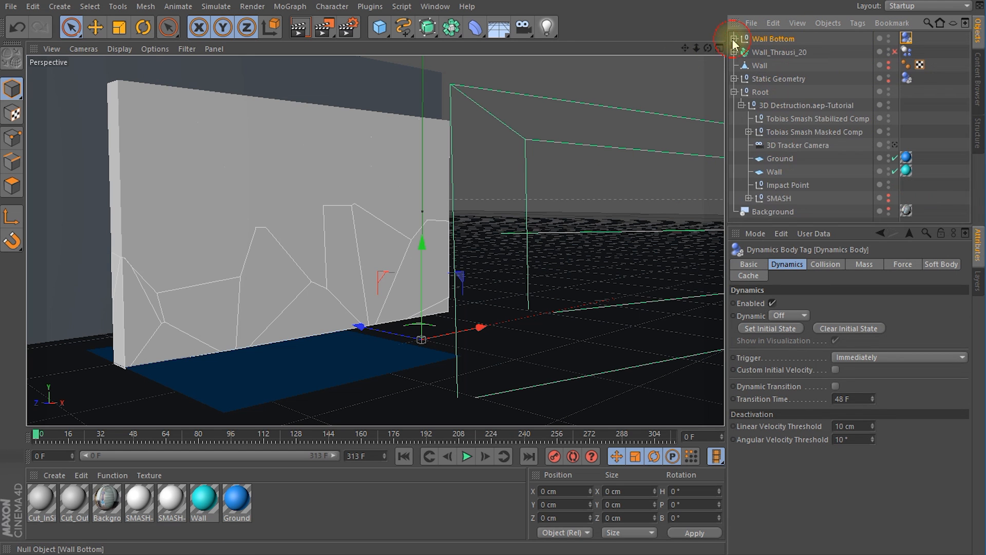
Step: Play the simulation to check the sphere smashing the wall's upper part, and return to frame 0
click(35, 435)
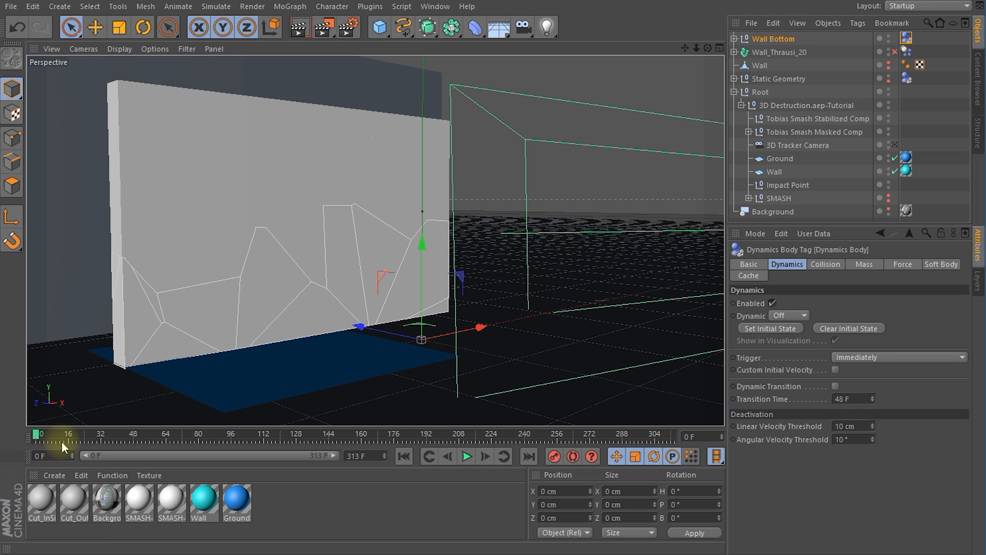
click(468, 456)
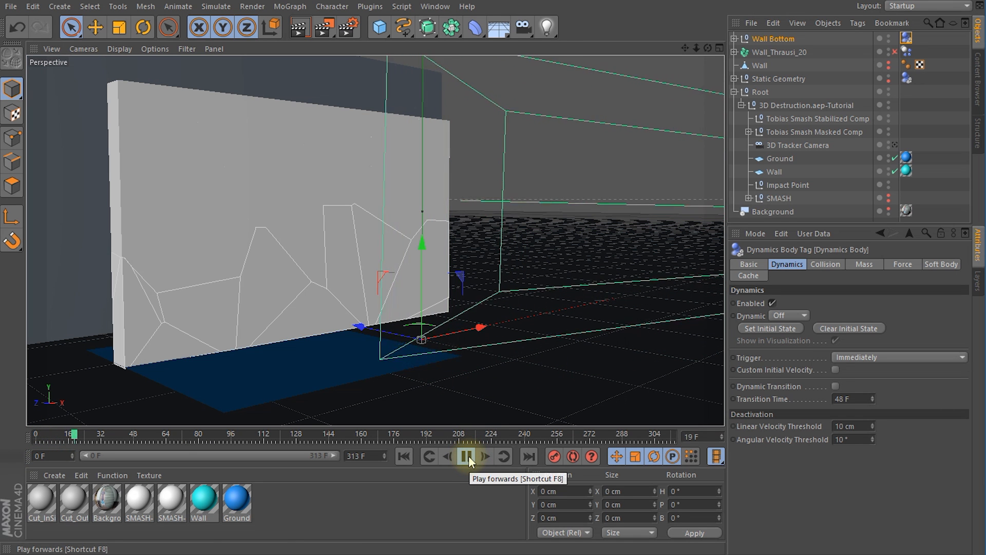
click(466, 456)
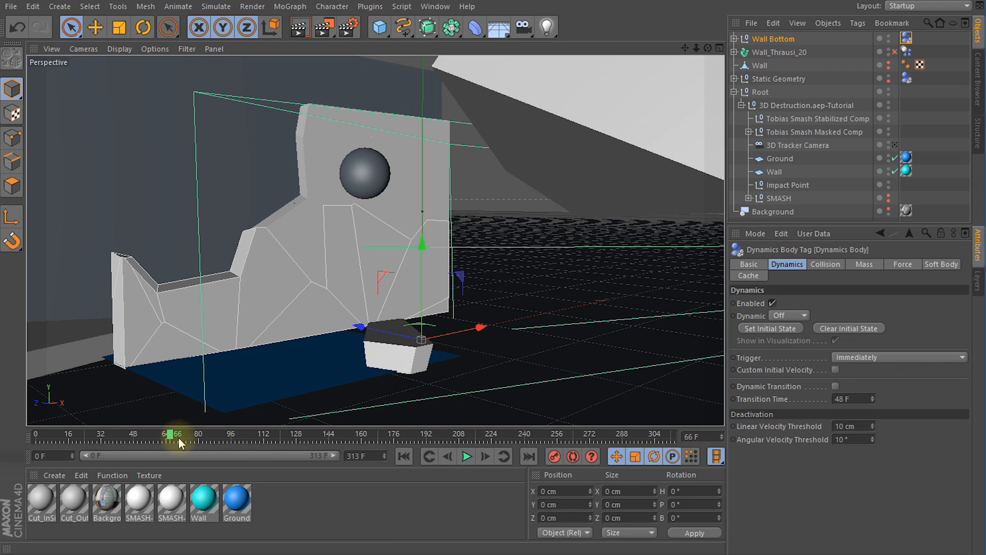
drag(171, 437, 7, 441)
alt+drag(337, 169, 211, 218)
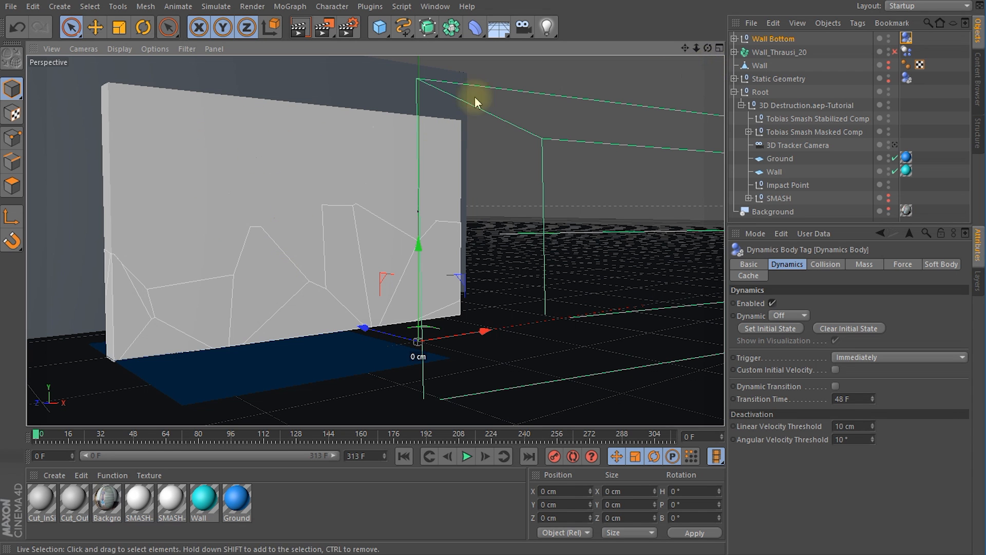
Step: Fracture the eight upper wall pieces with Thrausi, using the Voronoi method with Pieces set to 15
click(256, 163)
shift+click(209, 247)
shift+click(260, 202)
shift+click(278, 183)
shift+click(402, 159)
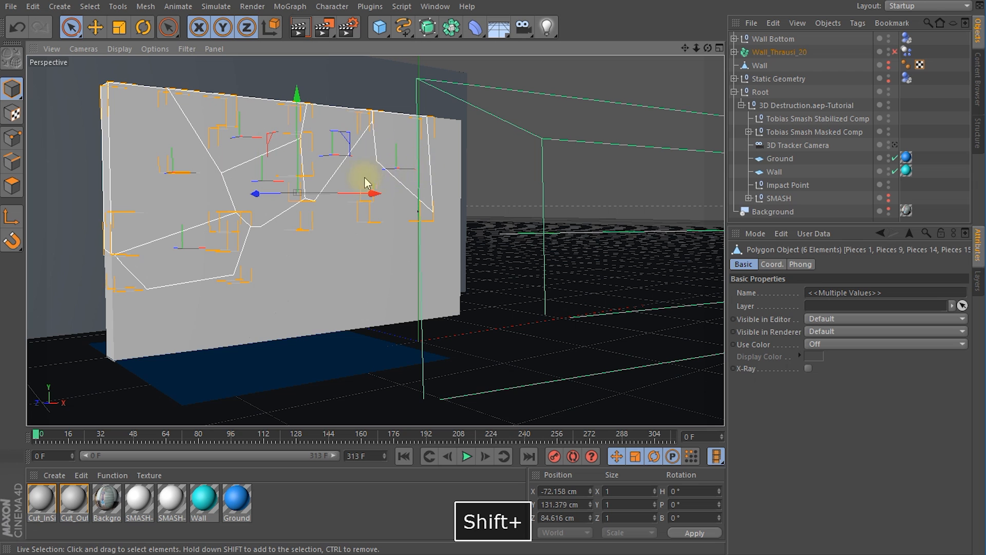
shift+click(445, 146)
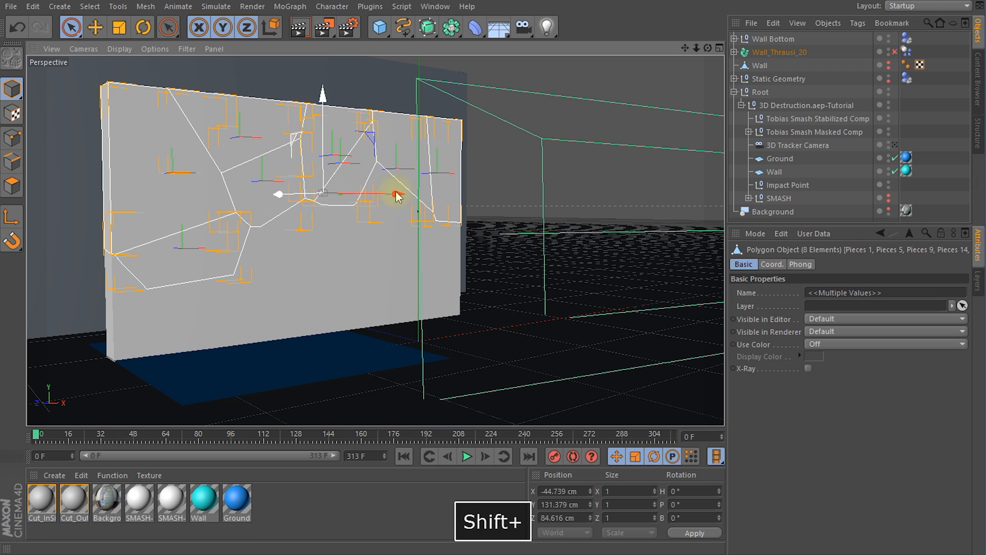
click(368, 7)
mouse_move(400, 44)
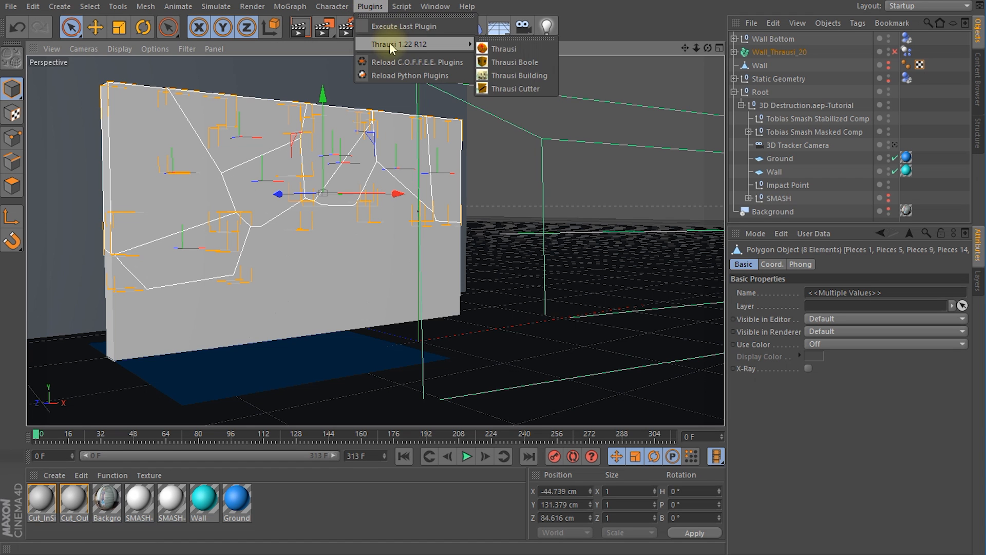
click(497, 49)
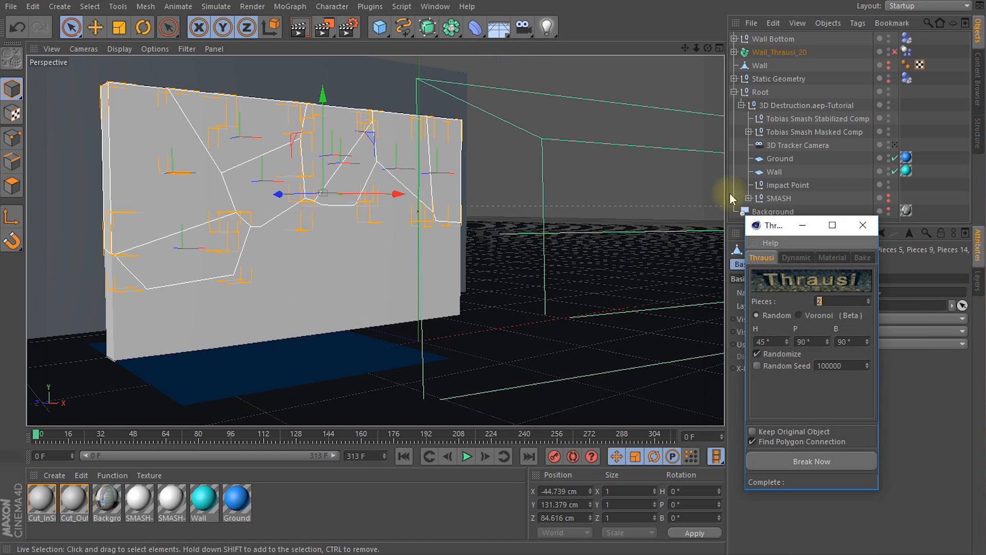
drag(760, 222, 542, 95)
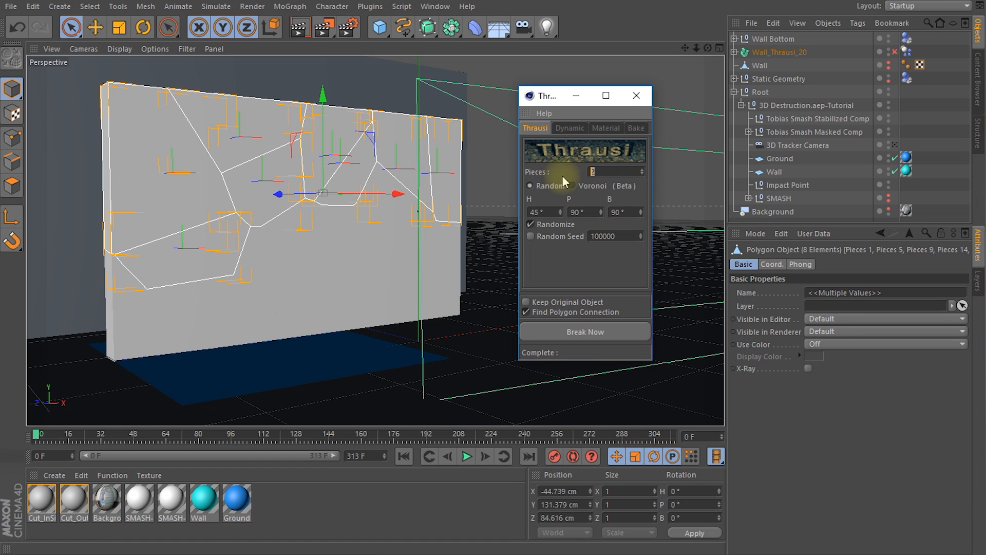
text(15)
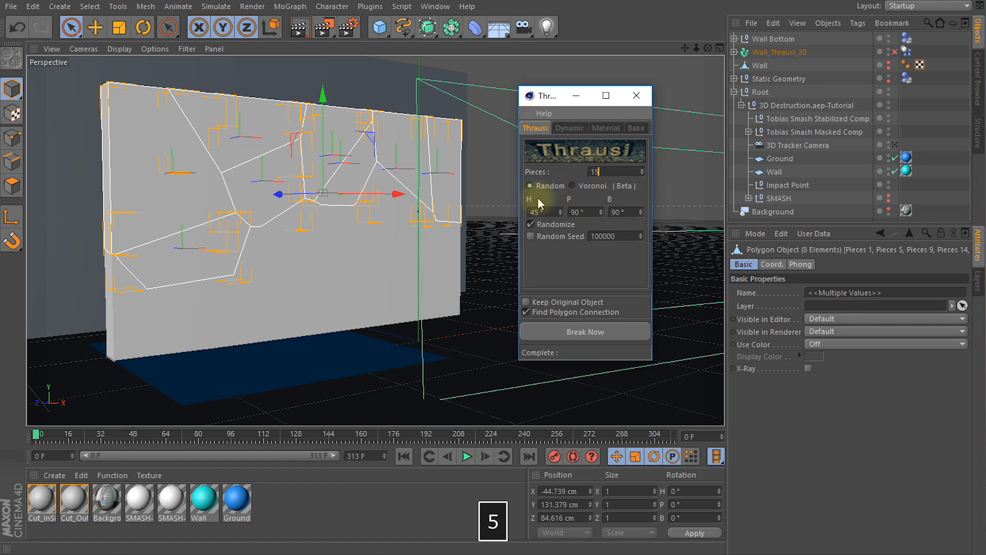
click(572, 186)
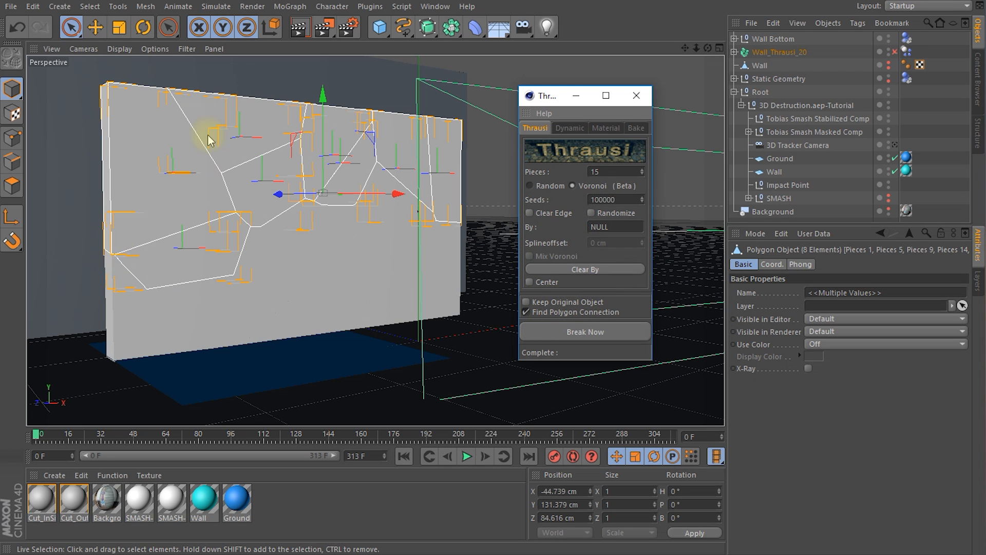
click(586, 331)
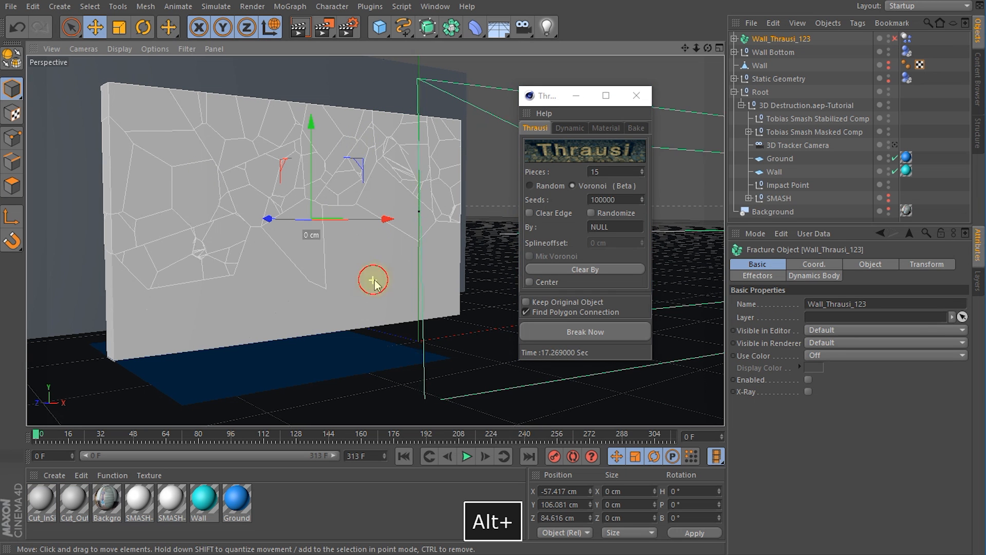
Step: Play the simulation to check how the finer fragments break, close the Thrausi window, and return to frame 0
drag(546, 97, 846, 197)
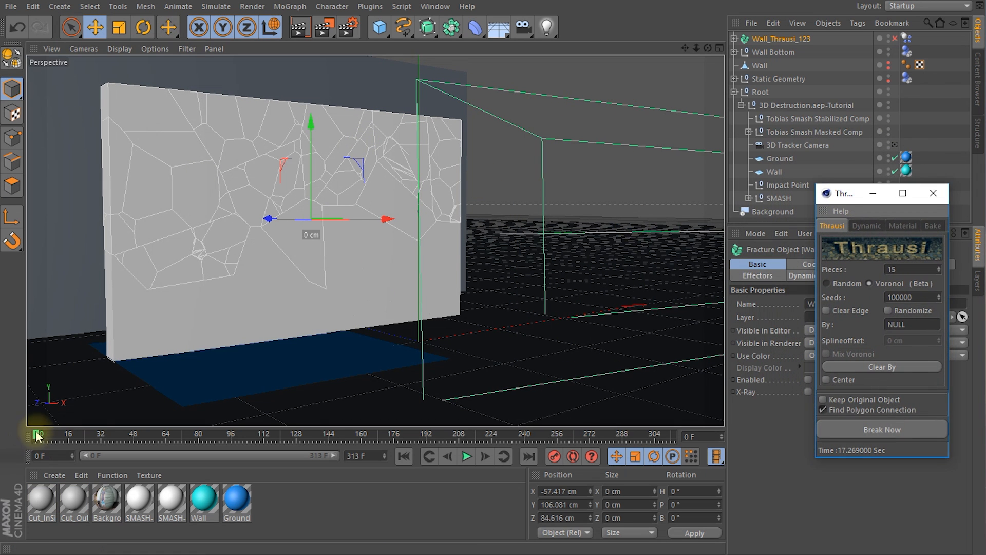
click(467, 456)
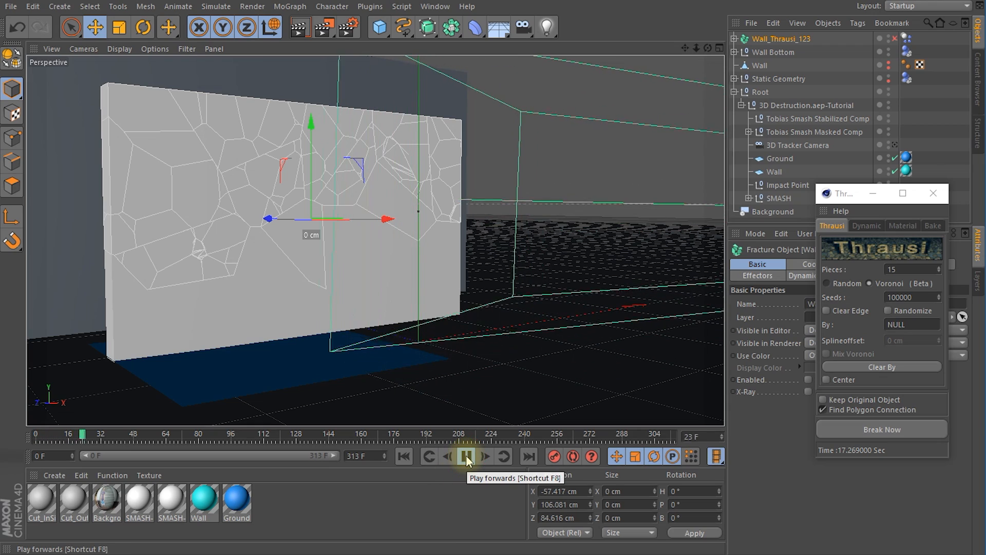
click(467, 456)
alt+drag(297, 258, 319, 189)
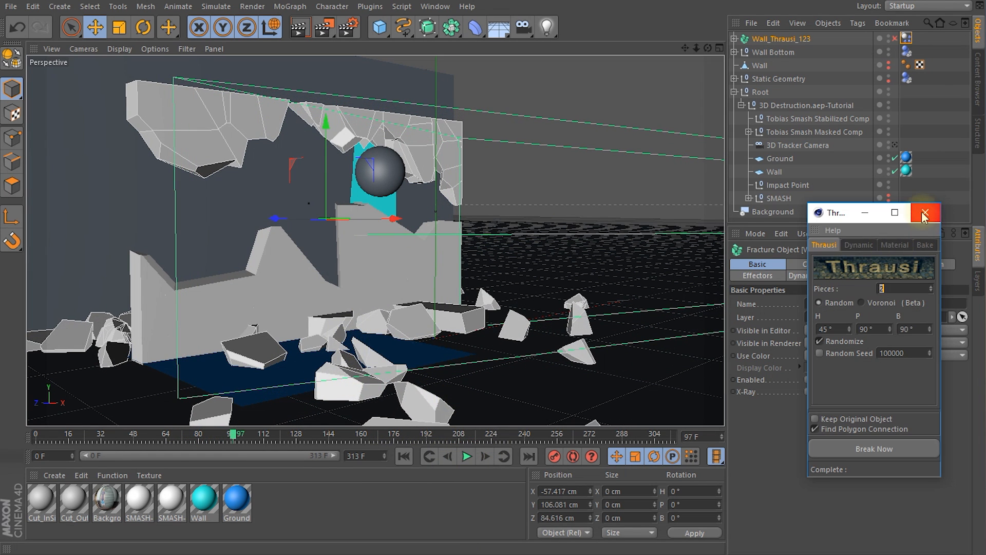
click(923, 213)
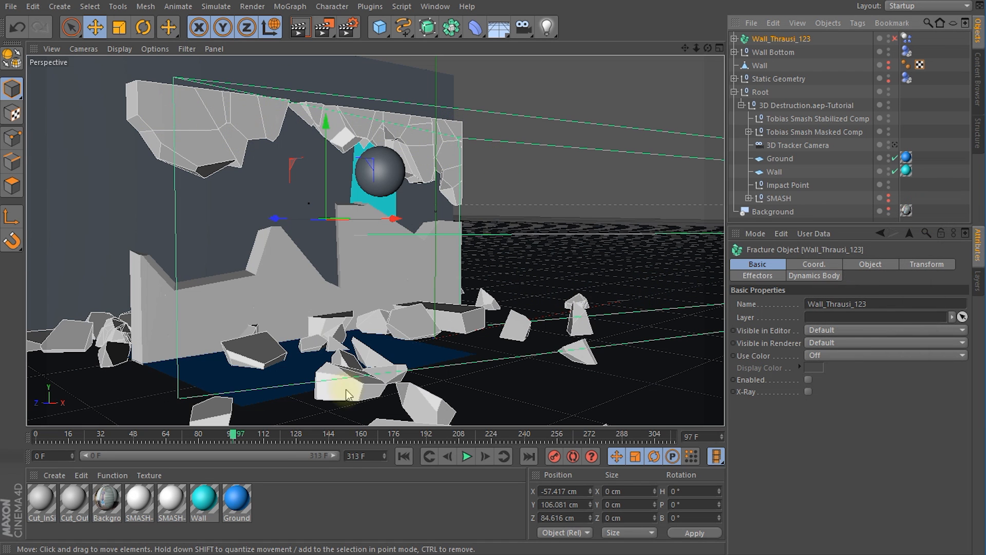
drag(237, 439, 256, 440)
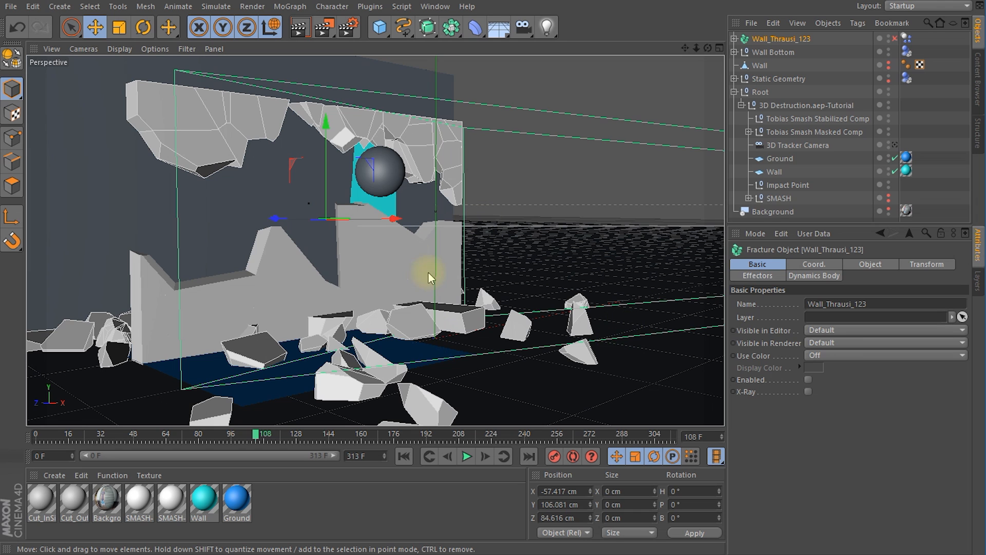
click(403, 456)
Step: Set Steps per Frame to 15 in the project's expert dynamics settings
click(33, 6)
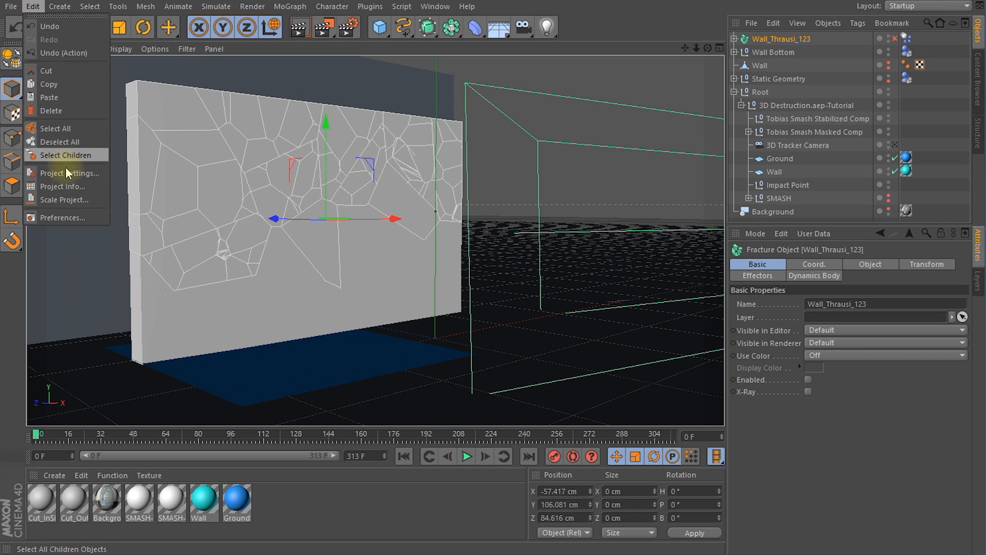
click(65, 186)
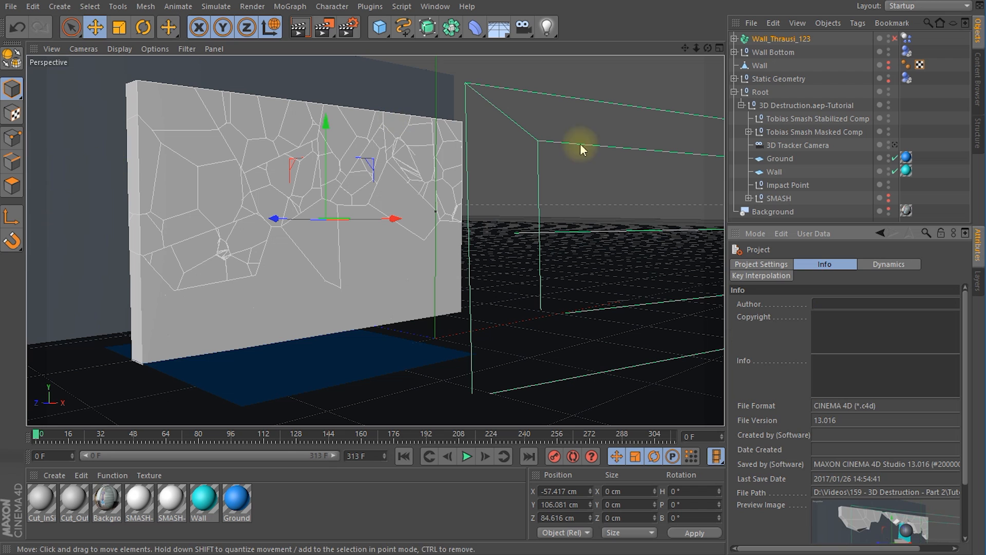
click(890, 264)
click(759, 305)
click(807, 305)
click(853, 304)
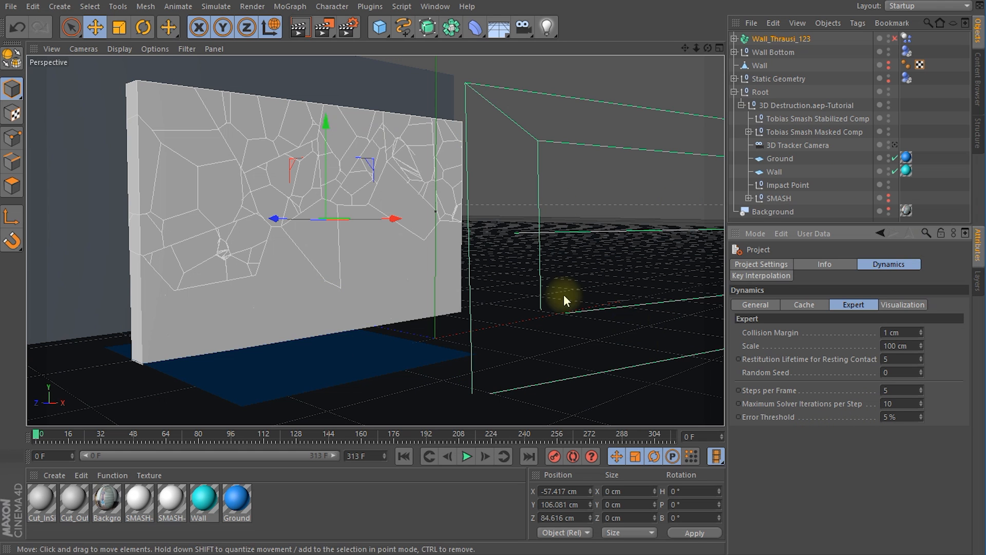
double_click(894, 389)
text(15)
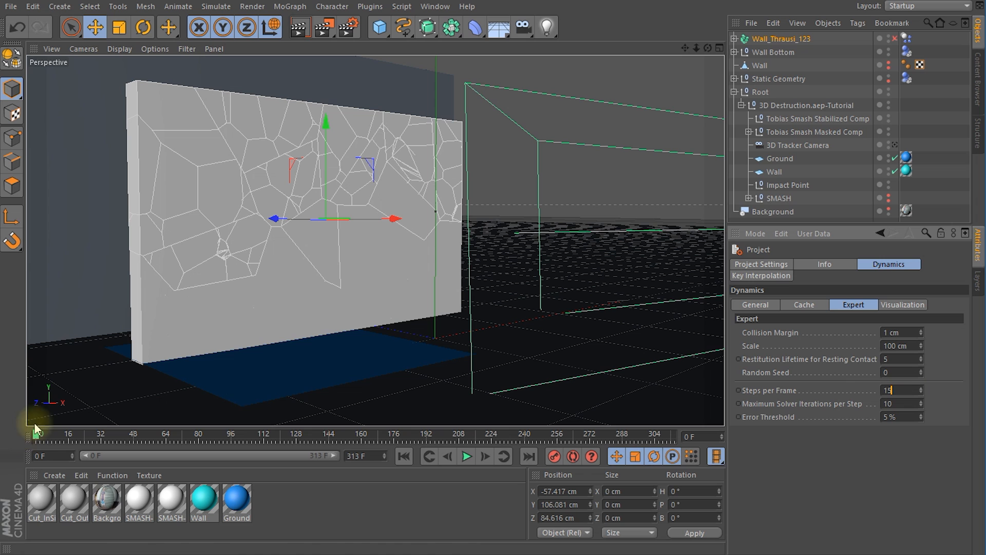
Step: Set the project dynamics' Maximum Solver Iterations per Step to 20 and Error Threshold to 3%
drag(903, 391, 881, 391)
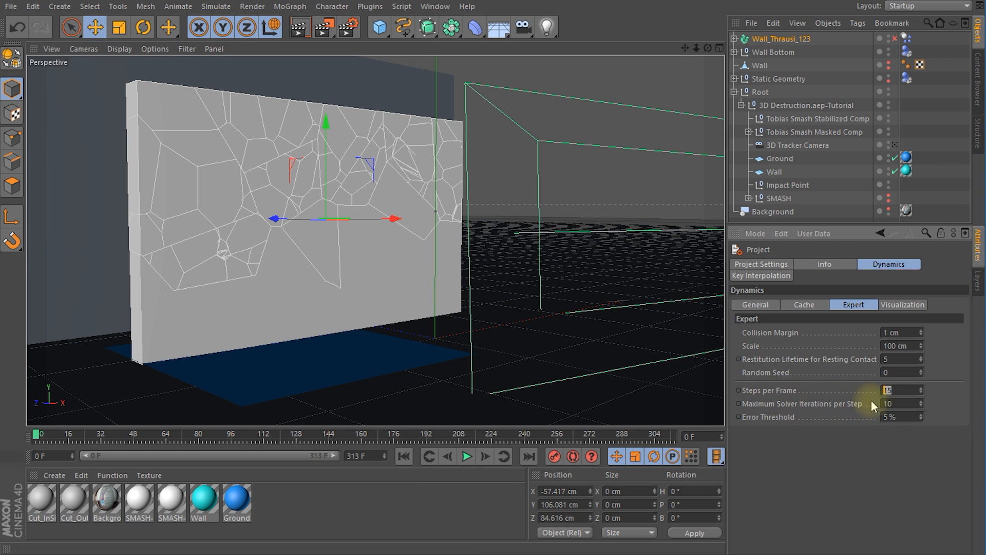
click(893, 391)
text(20)
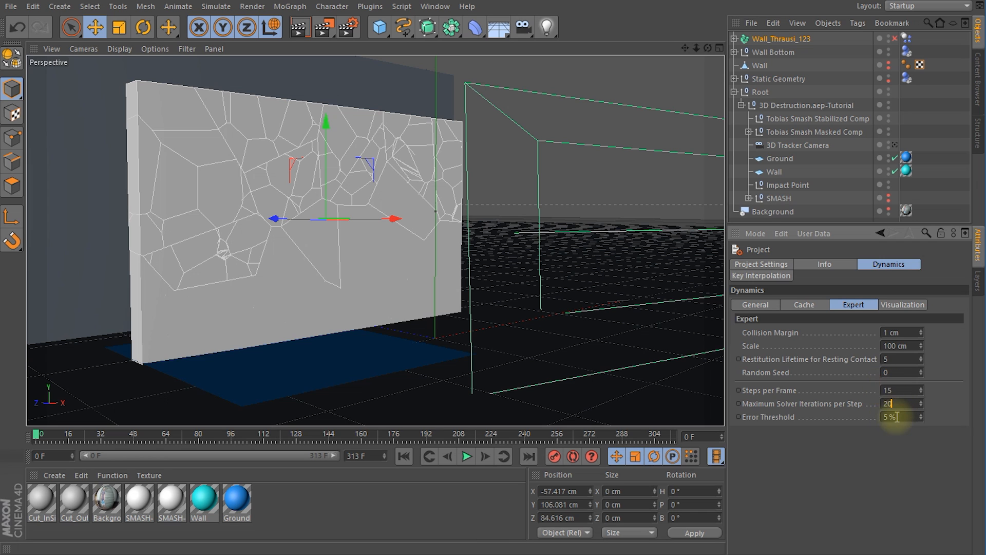
key(Tab)
text(3)
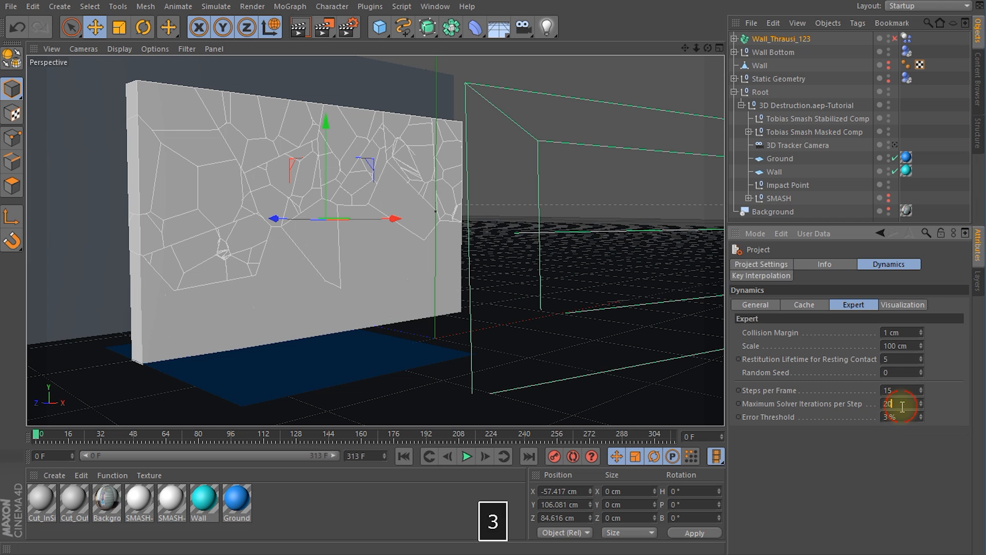
click(894, 402)
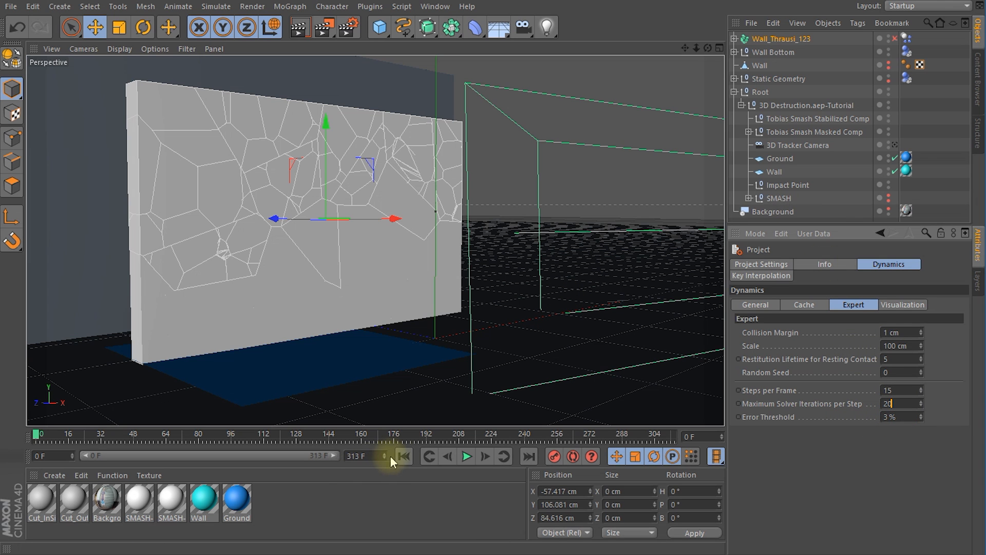
Step: Play the simulation to check the wall's collapse with the higher solver accuracy, and return to frame 0
click(465, 457)
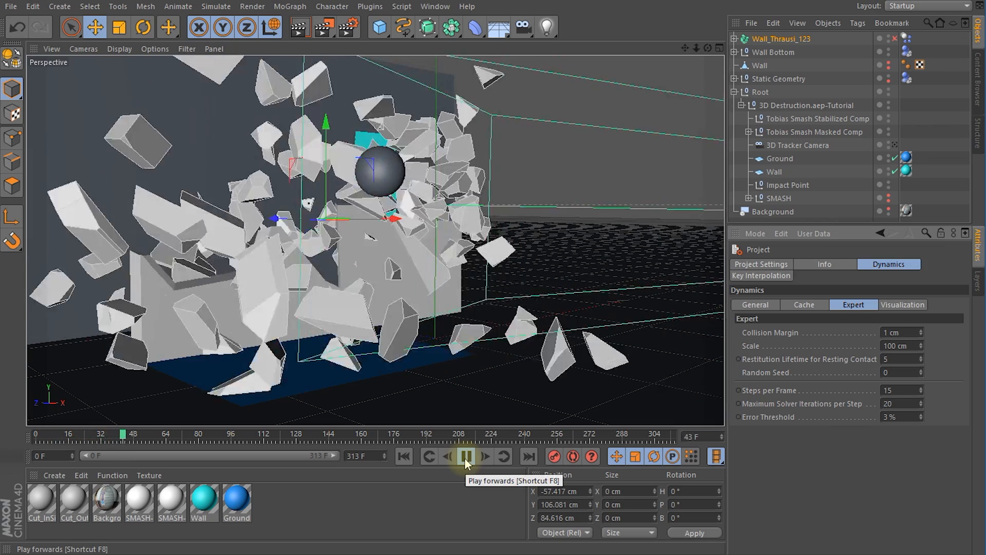
click(465, 457)
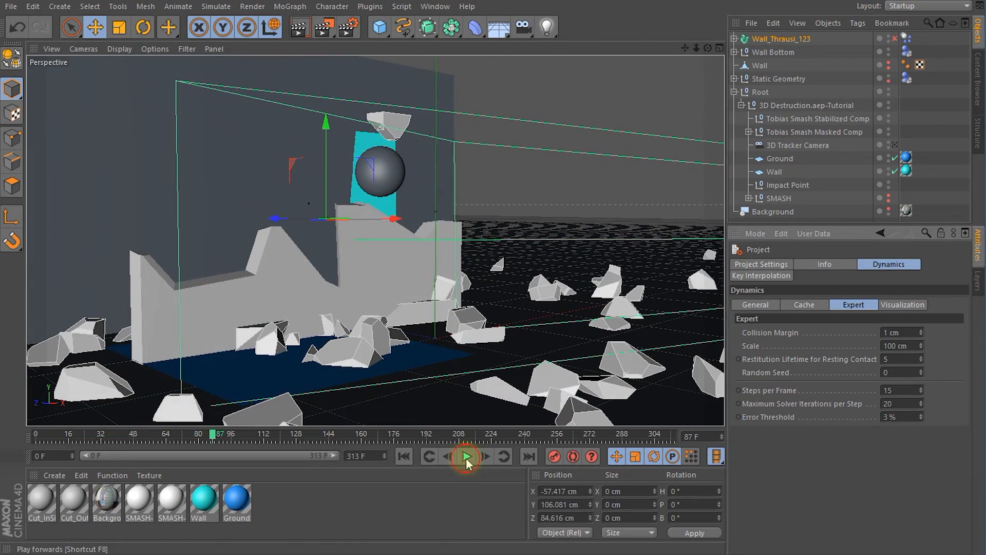
drag(209, 442, 23, 445)
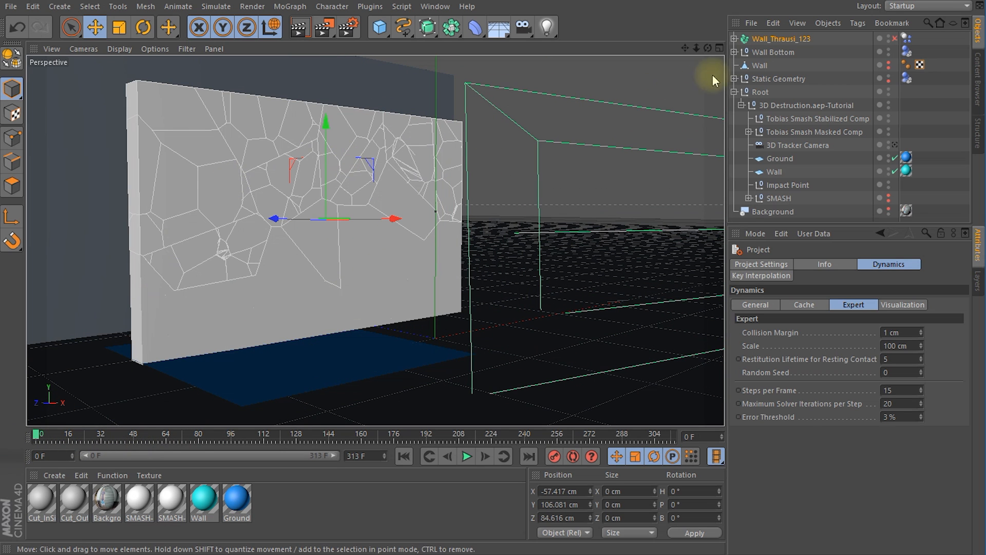
Step: Set the Trigger Velocity Threshold to 0 cm on the Dynamics Body tag of Wall_Thrausi_123
click(775, 39)
click(907, 39)
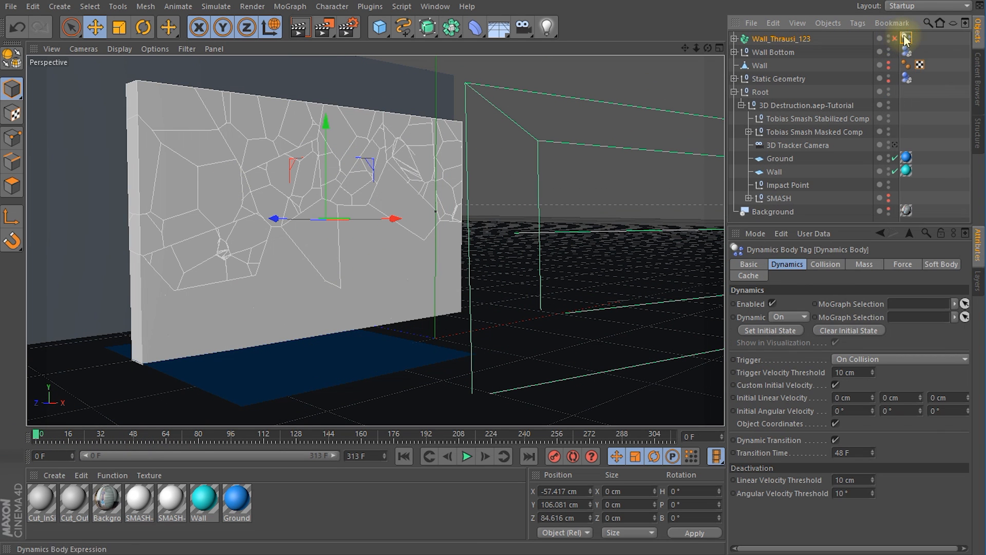
click(781, 264)
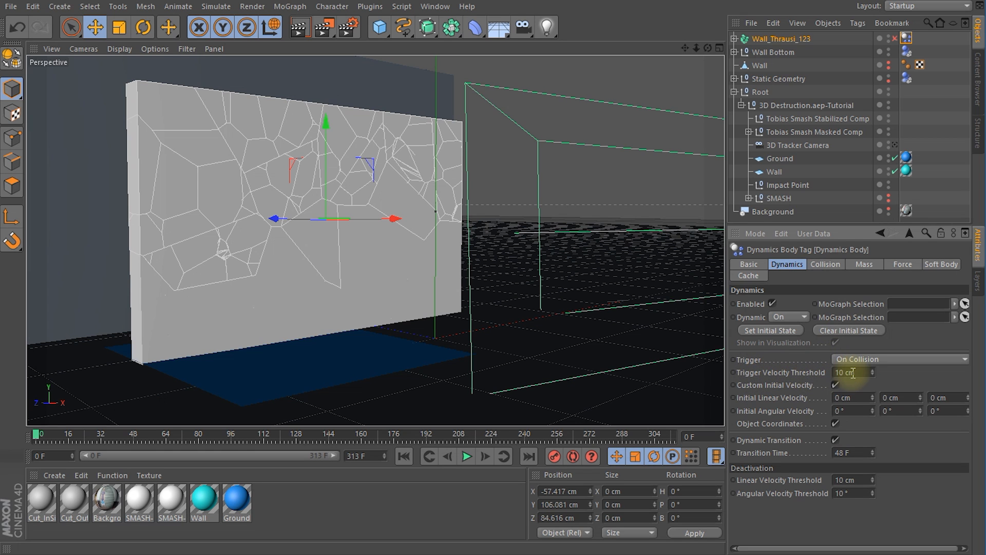
text(0)
key(Return)
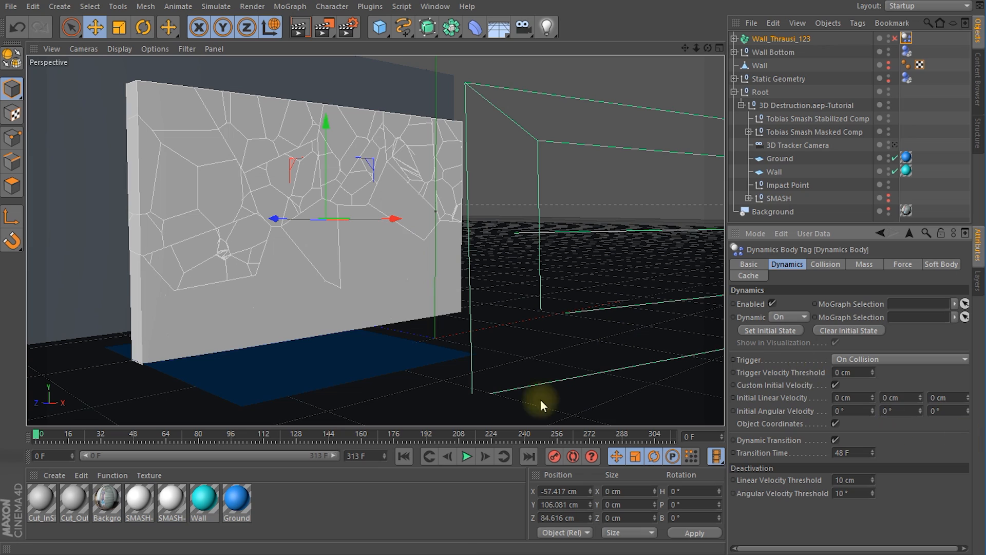
Step: Play the simulation to check the effect of the trigger threshold, return to frame 0, and save the project
click(464, 457)
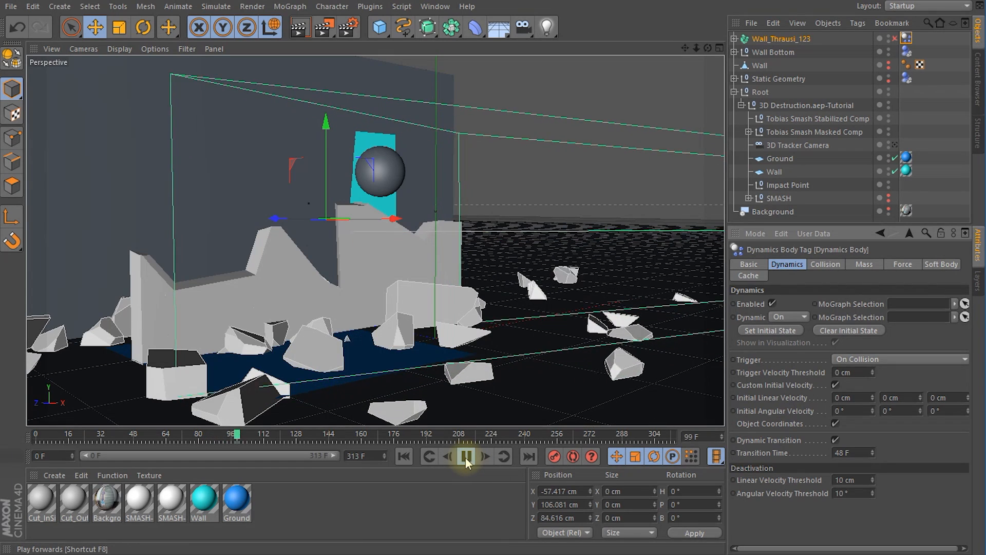
click(465, 457)
drag(280, 437, 33, 436)
key(ctrl+s)
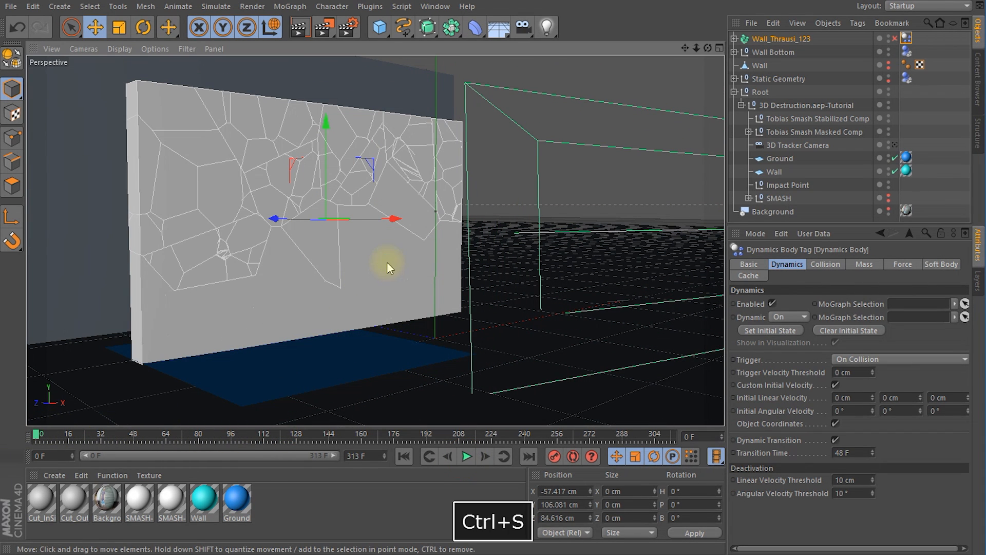
Step: Scrub through the impact up to frame 33, return to frame 0, and select eight fractured wall pieces around the impact area
drag(42, 426, 102, 438)
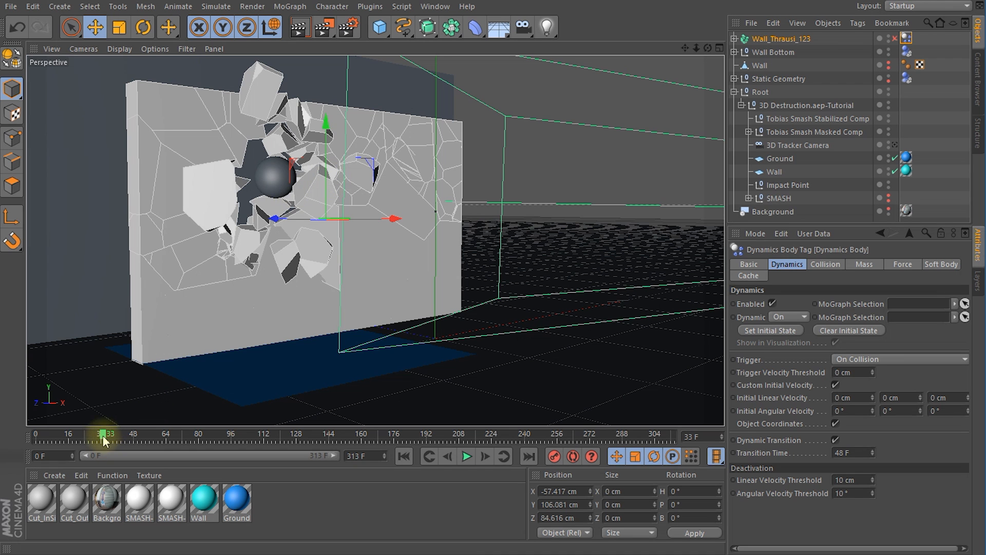
drag(102, 439, 13, 436)
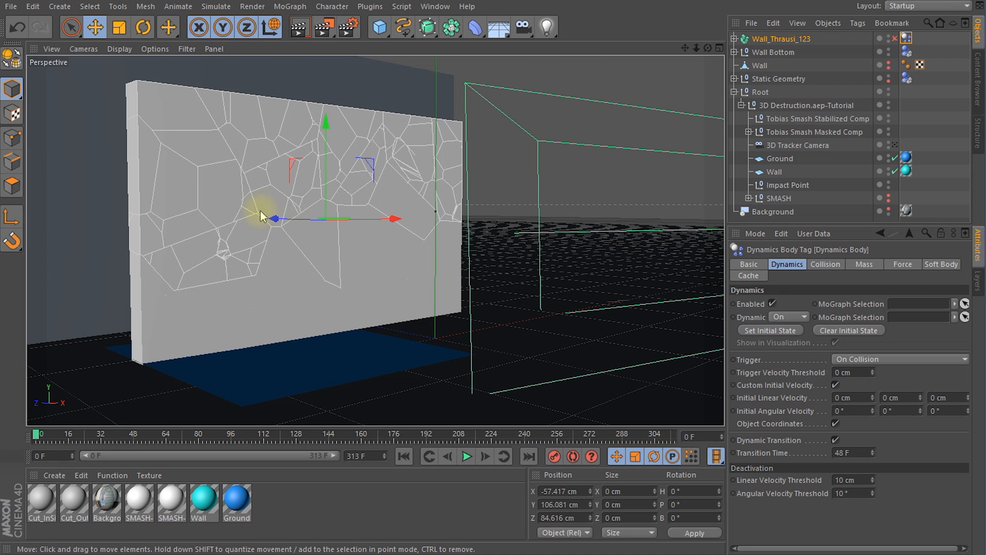
click(256, 179)
shift+click(282, 180)
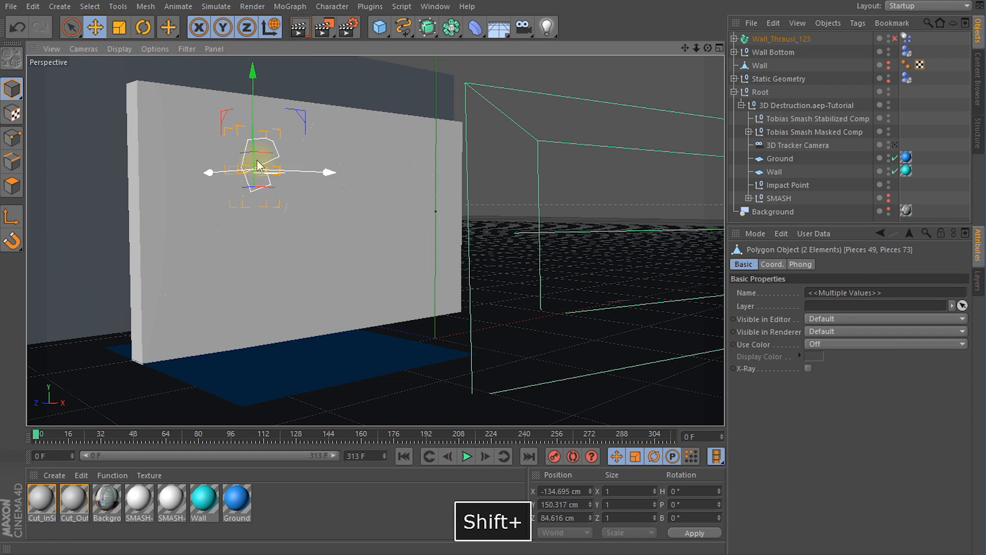
shift+click(285, 178)
shift+click(269, 195)
shift+click(234, 192)
shift+click(235, 154)
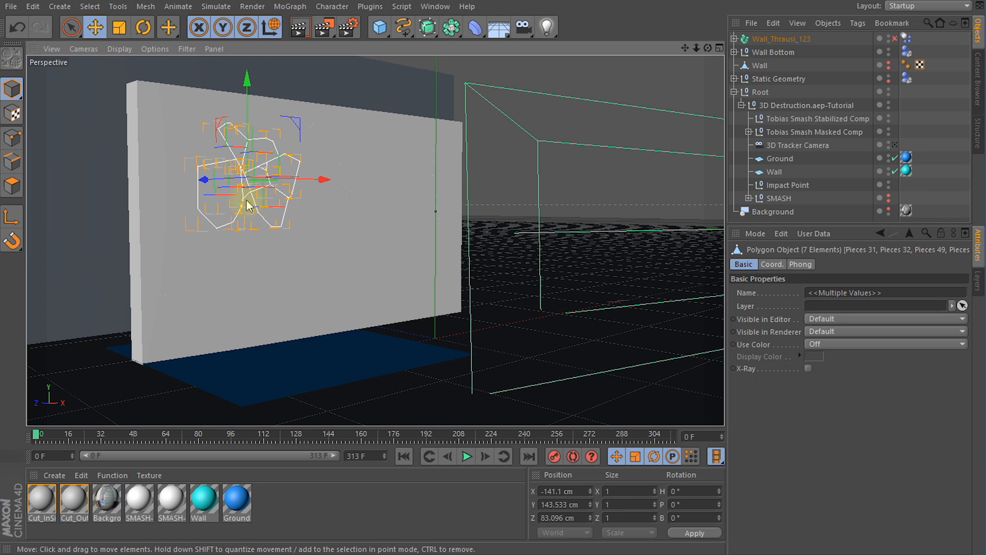
shift+click(201, 162)
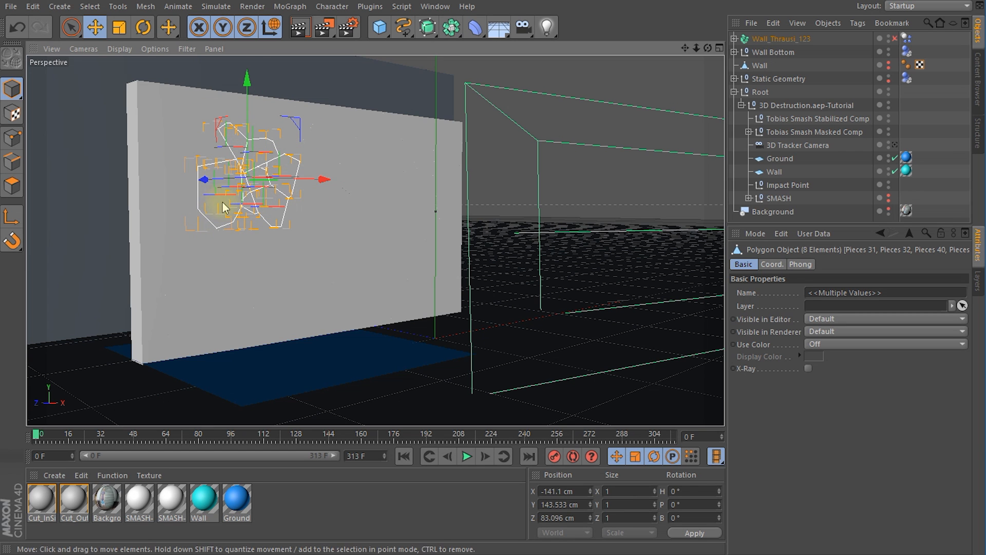
Step: Break the selected pieces with Thrausi using the Voronoi method and 15 pieces
click(370, 6)
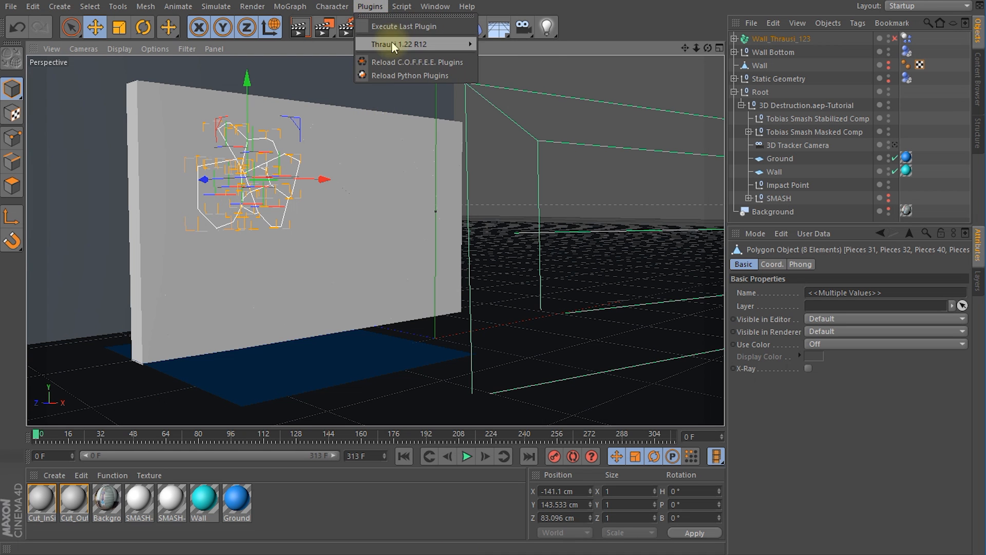
mouse_move(405, 44)
click(483, 49)
drag(837, 214, 769, 176)
click(823, 250)
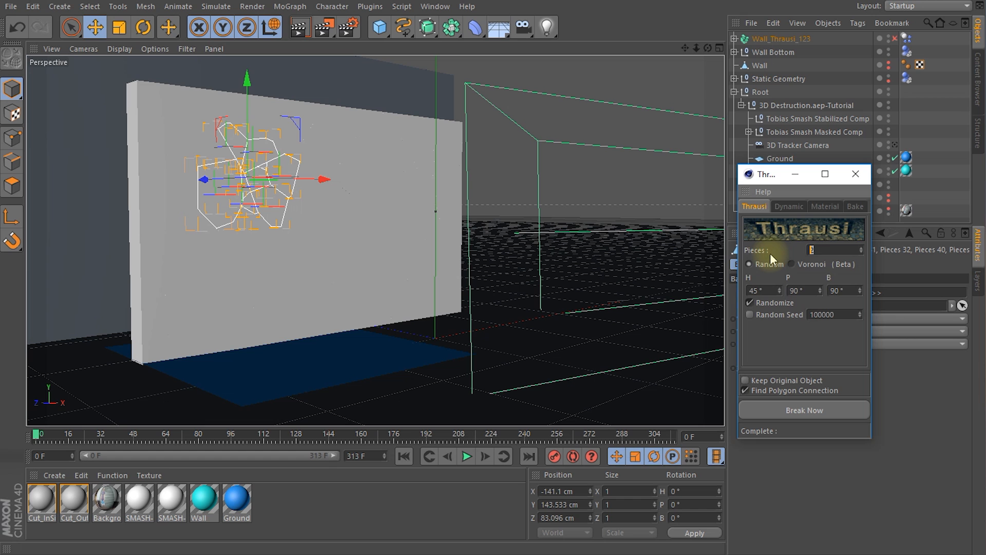
text(15)
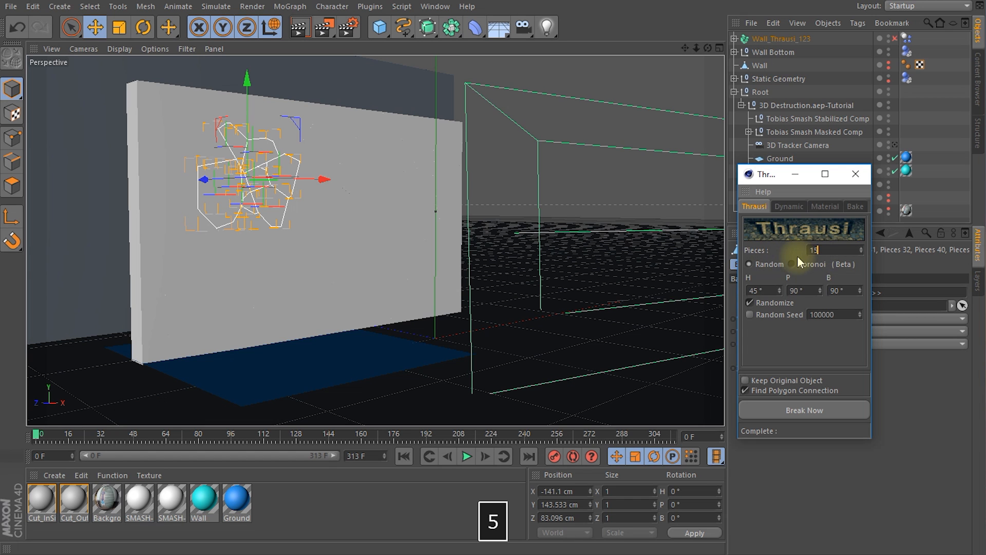
click(791, 264)
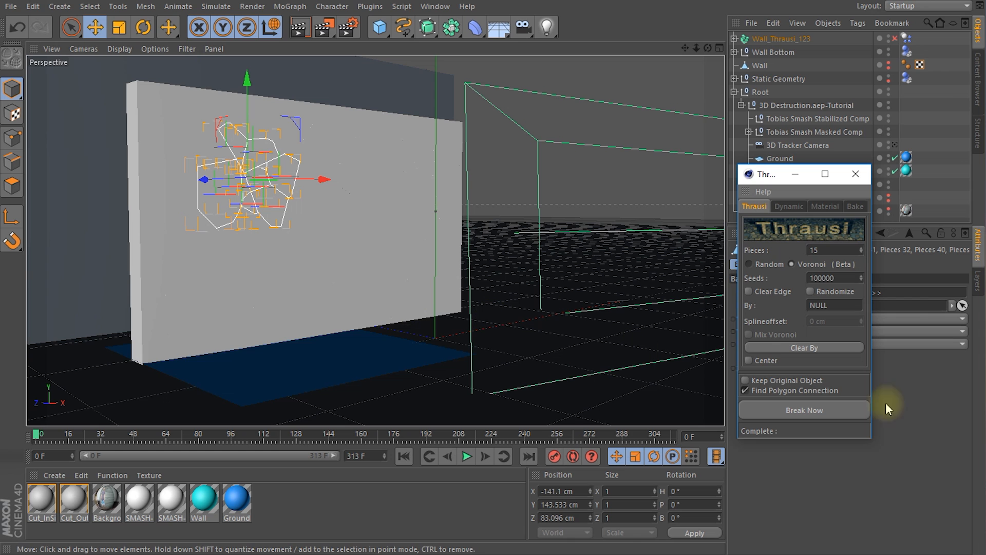
click(818, 410)
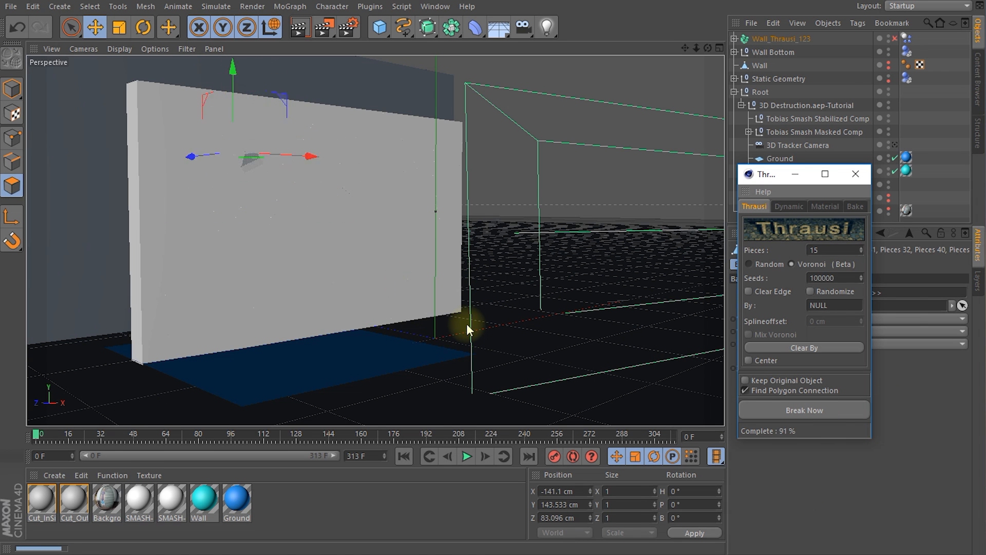
Step: Select individual new fragments around the impact area to check their size, and close Thrausi
click(243, 188)
click(244, 160)
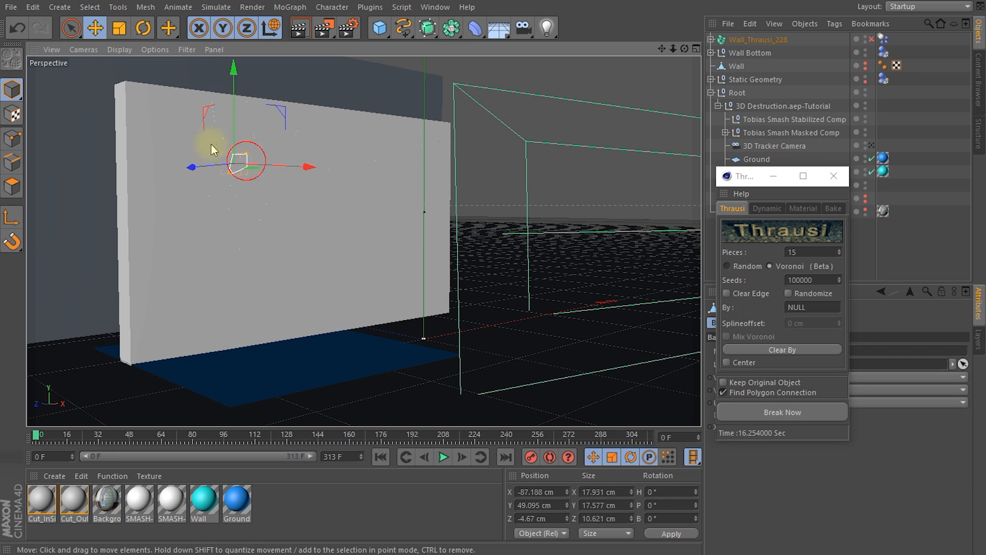
click(244, 185)
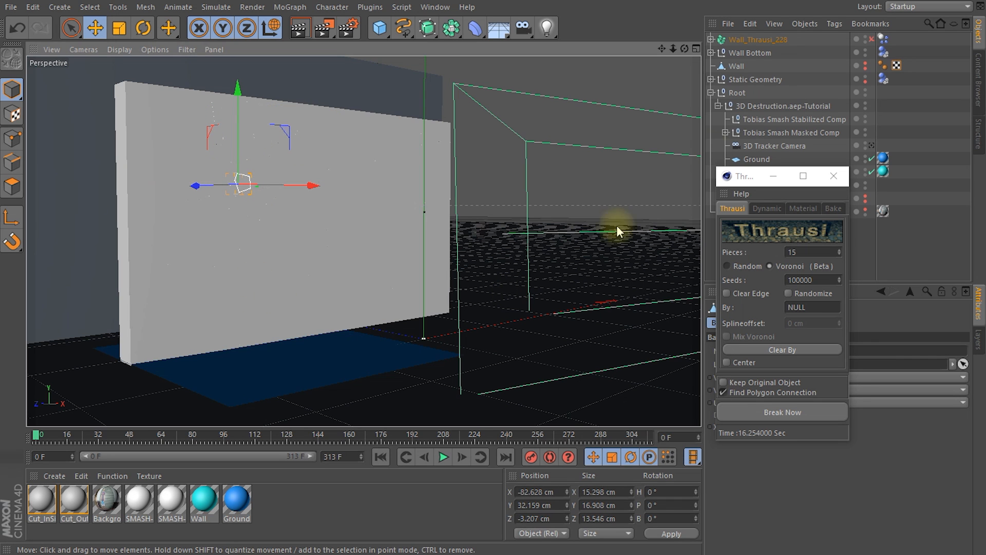
click(833, 179)
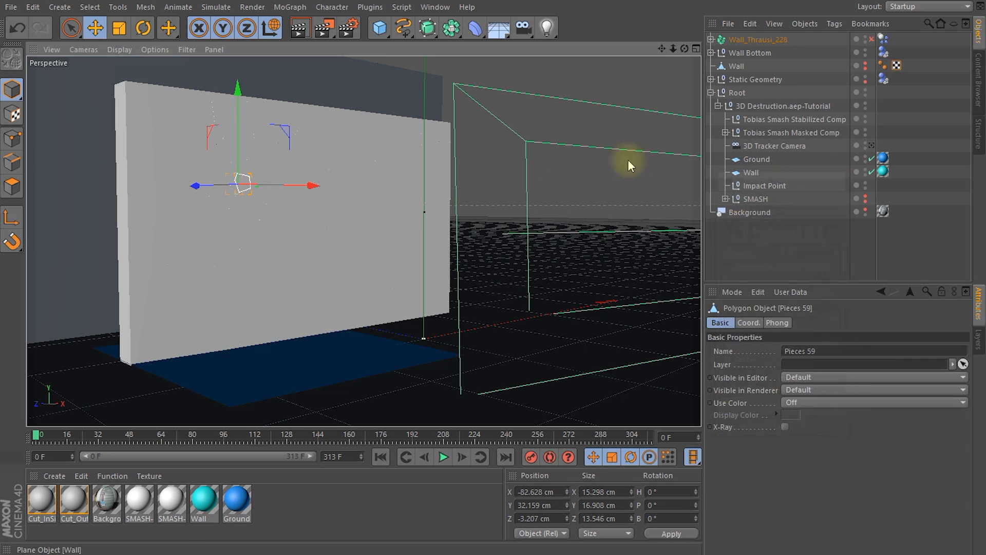
Step: Play the simulation to check the collapse of the more finely fractured wall, and return to frame 0
click(443, 457)
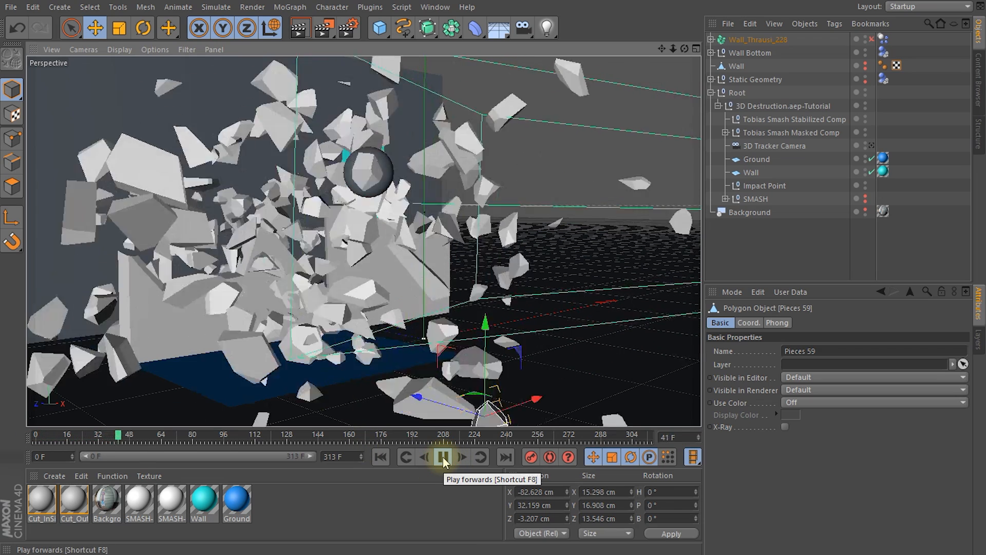
click(443, 456)
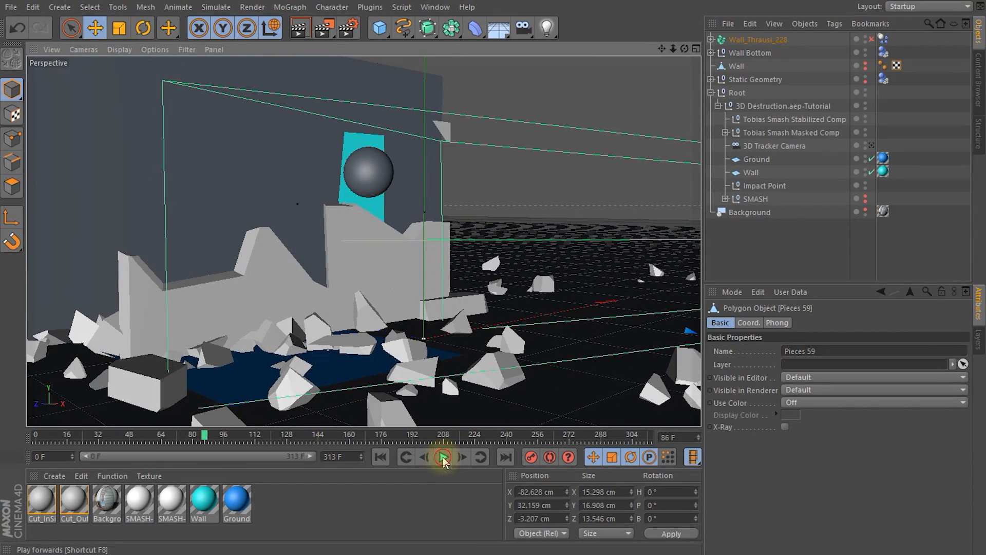
drag(204, 443, 238, 451)
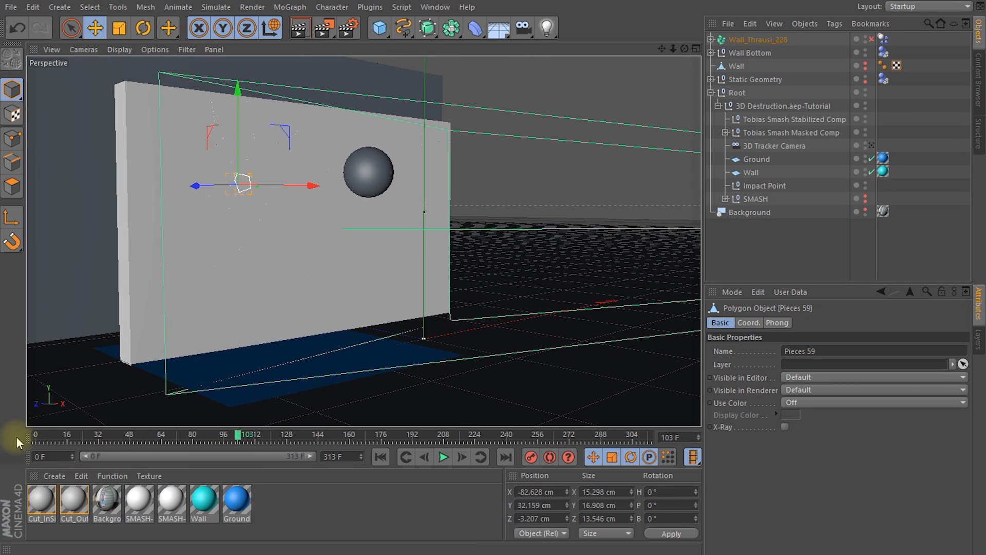
drag(237, 437, 11, 440)
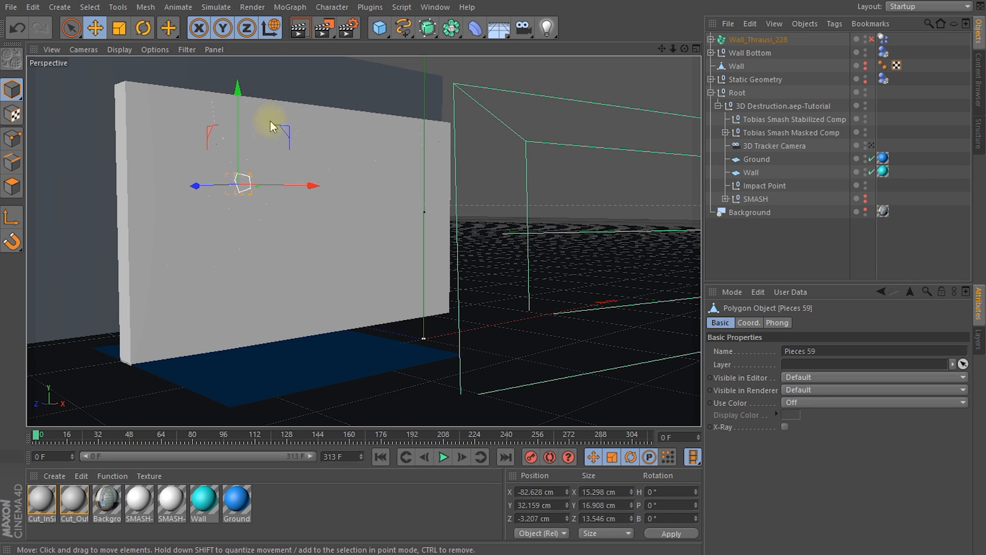
Step: Bake the project's dynamics cache, and scrub the timeline to frame 114 to check the cached collapse
click(31, 7)
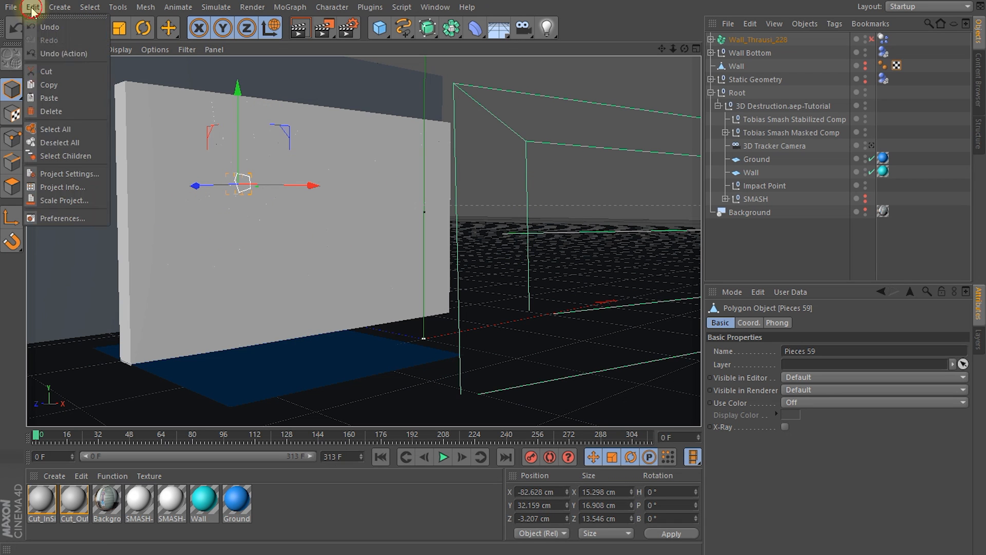
click(57, 169)
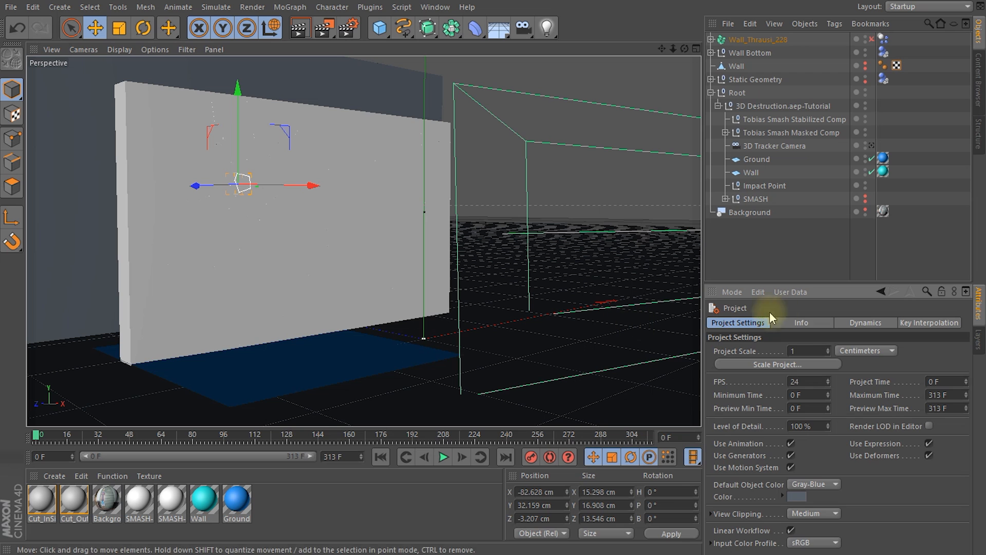
click(869, 327)
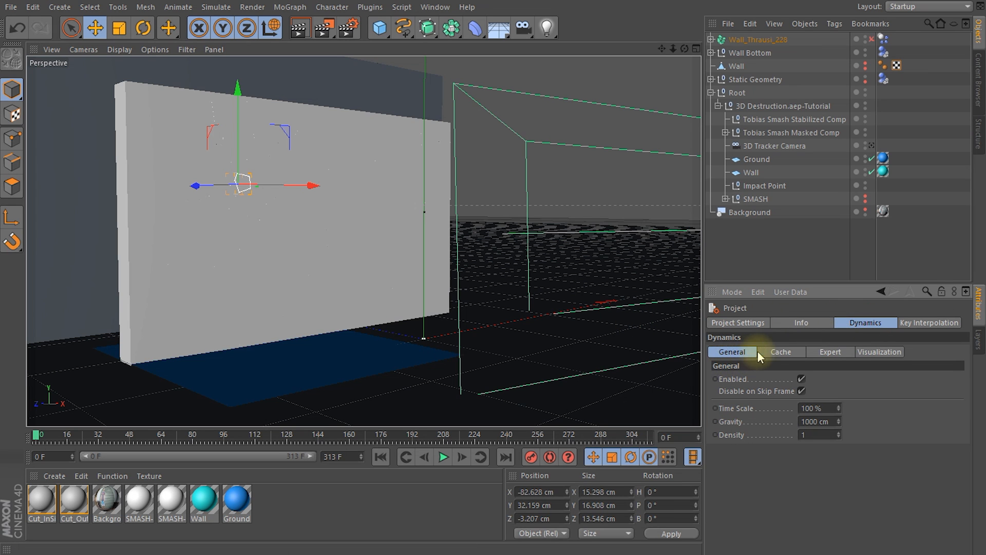
click(784, 351)
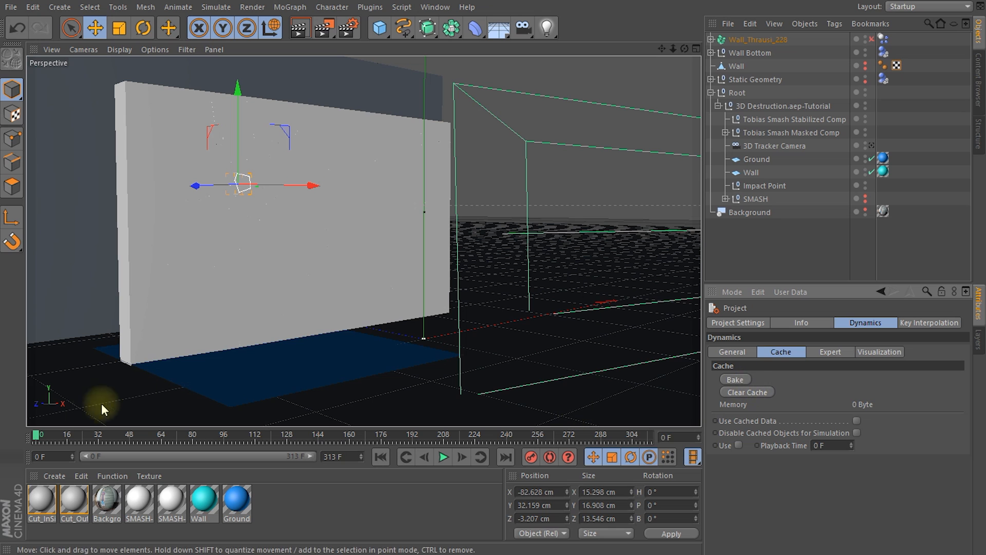
click(736, 379)
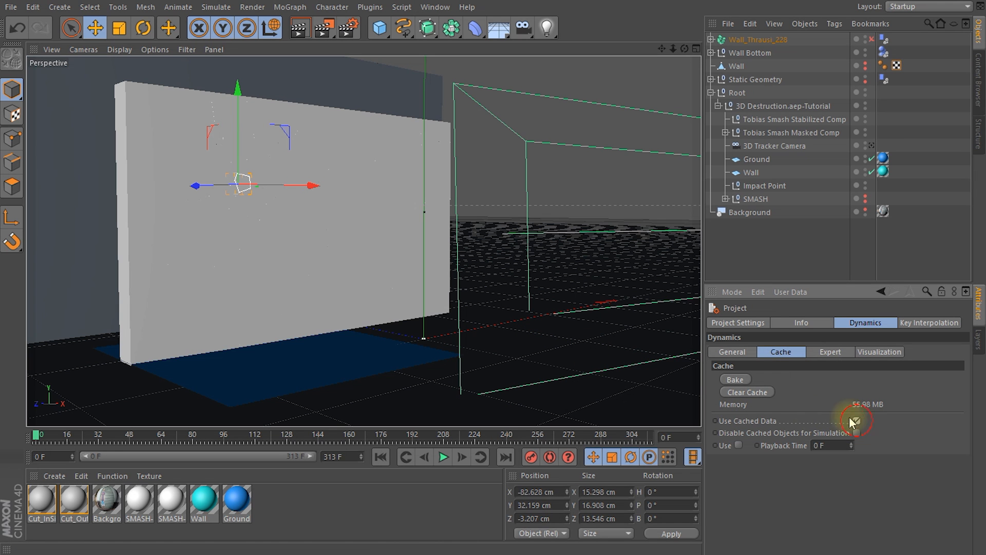
drag(37, 436, 266, 461)
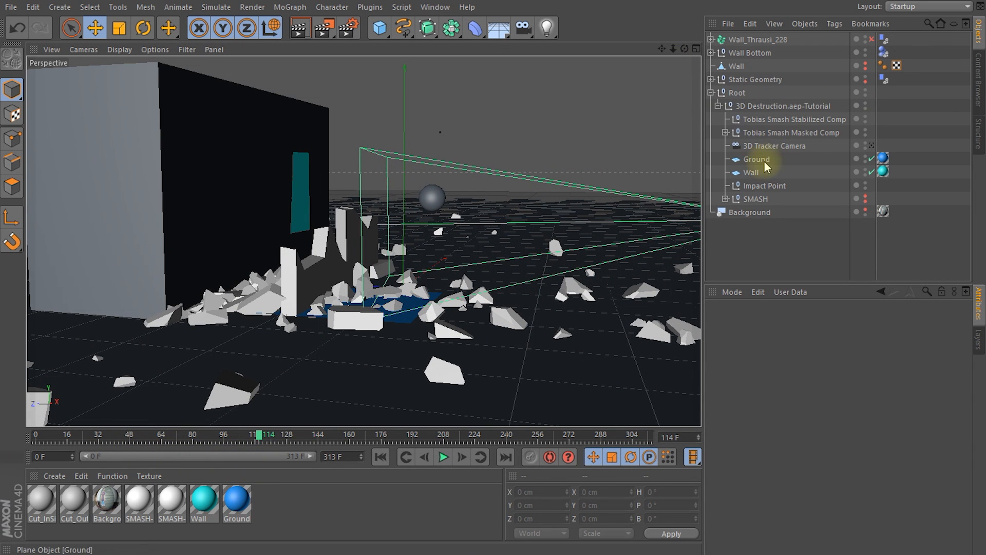
Step: Look through the 3D Tracker Camera with Static Geometry hidden and the Background footage shown in the viewport
click(790, 148)
click(872, 146)
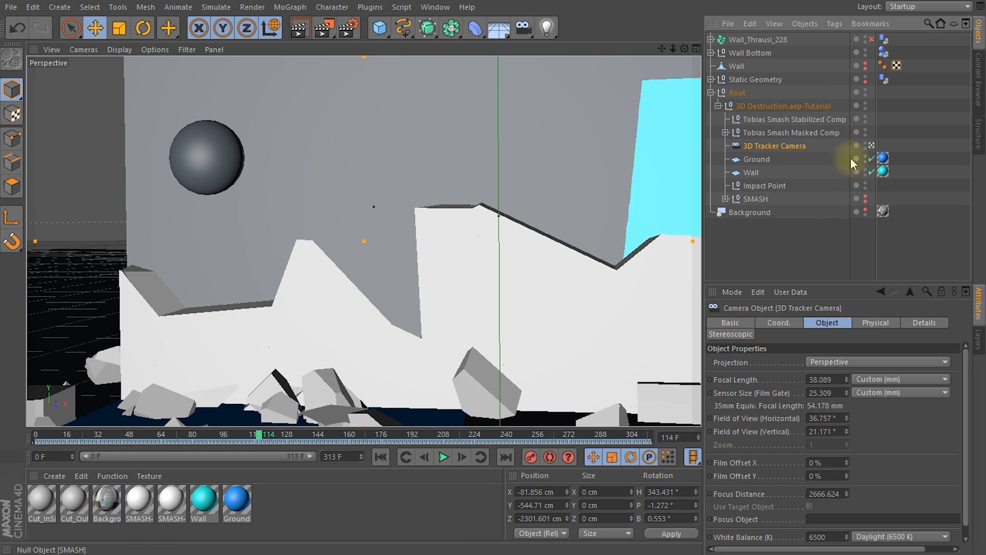
click(865, 77)
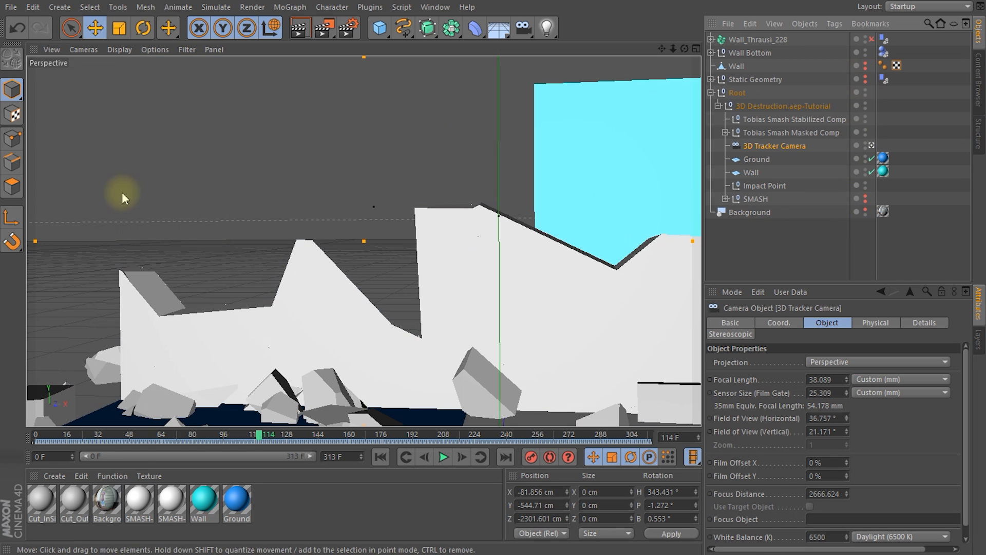
click(865, 208)
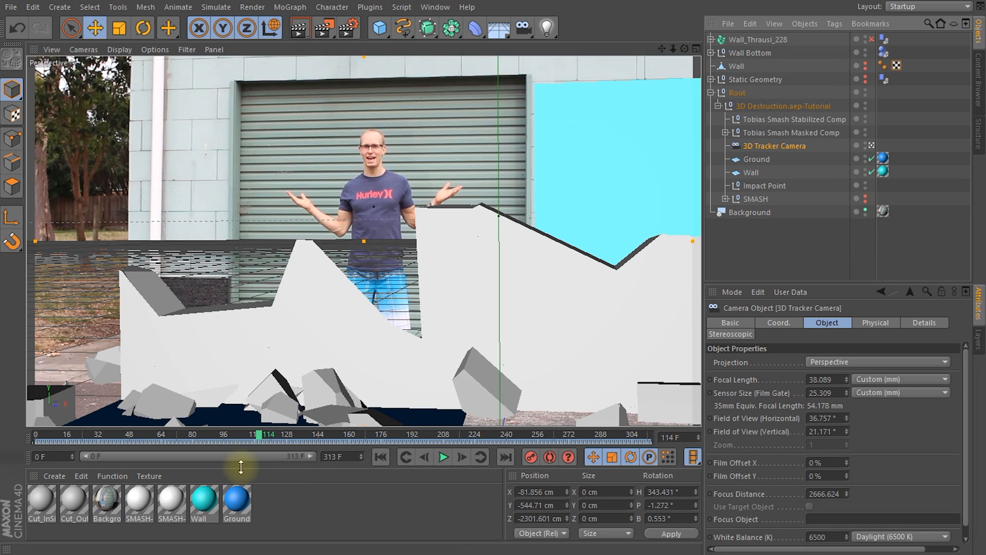
Step: Play the cached wall destruction over the background footage from frame 0, and stop at frame 127
drag(263, 436, 27, 436)
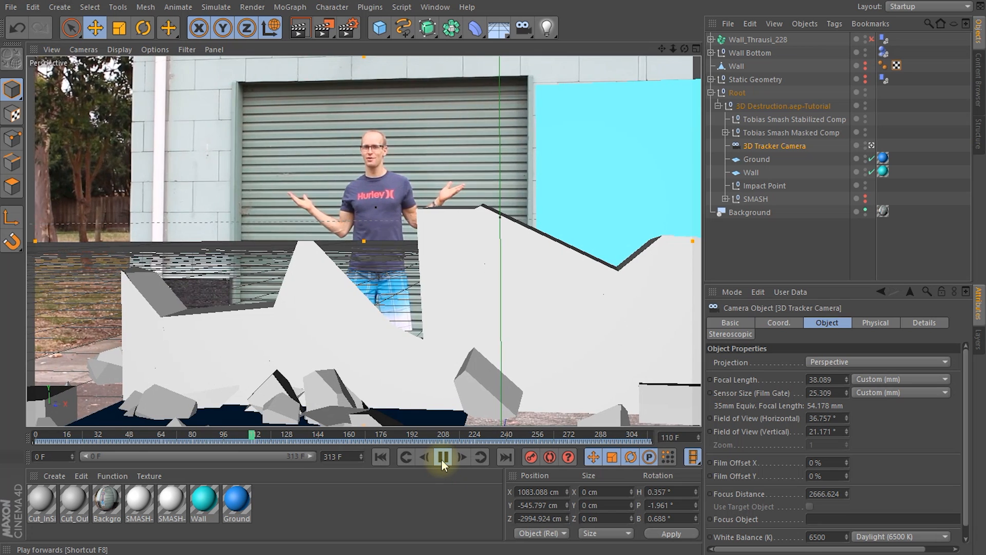
click(442, 458)
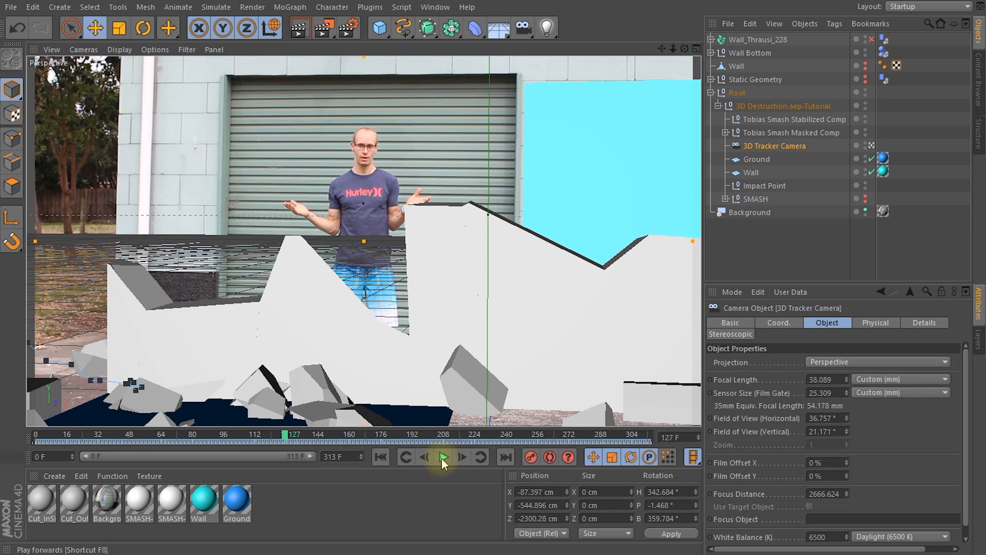
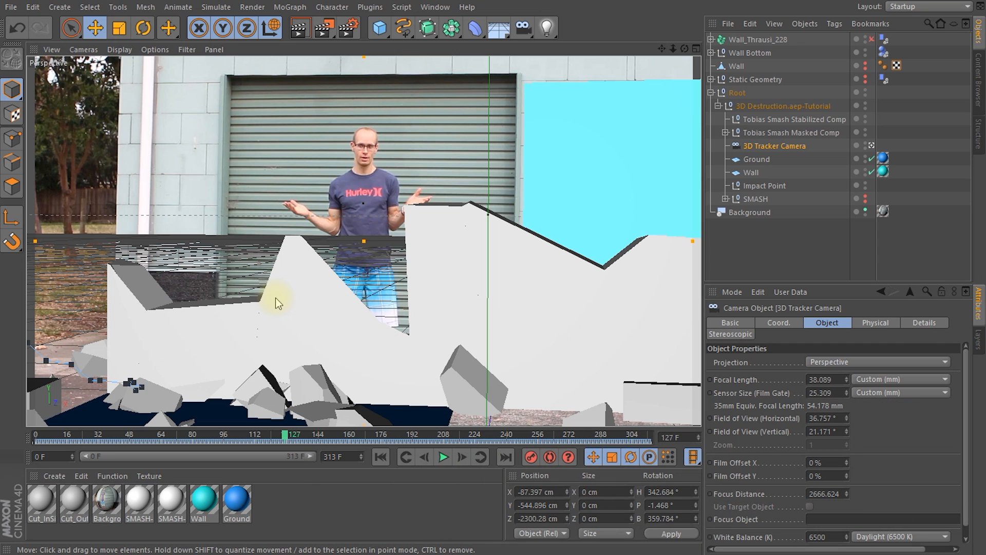
Step: Hide the Root null and the Background object from the renderer, with test renders of the view before and after
key(ctrl+r)
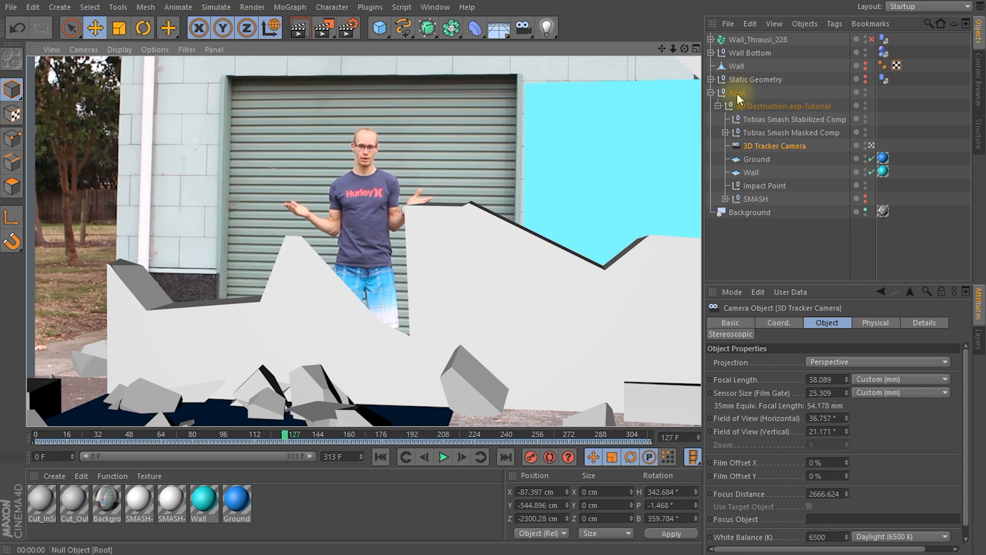
click(865, 94)
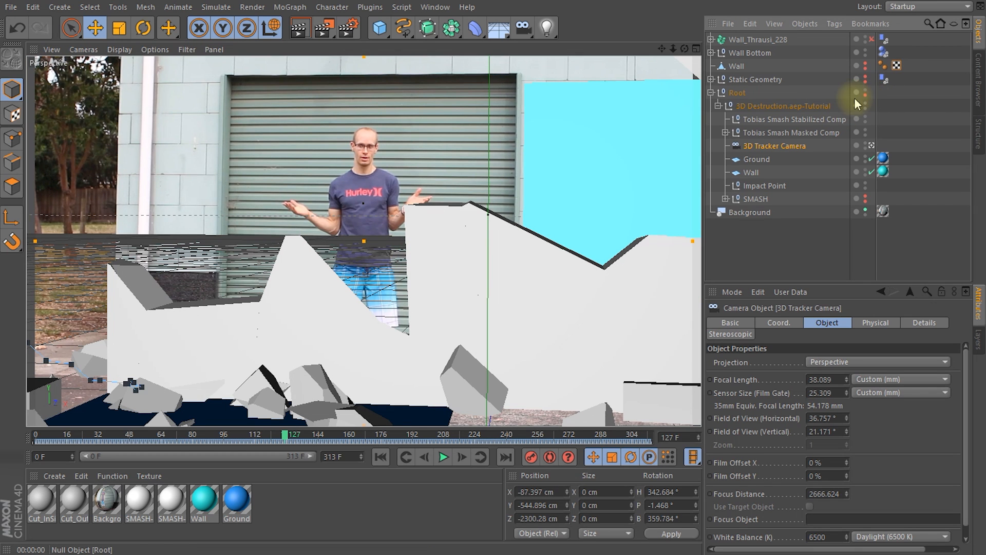
click(865, 209)
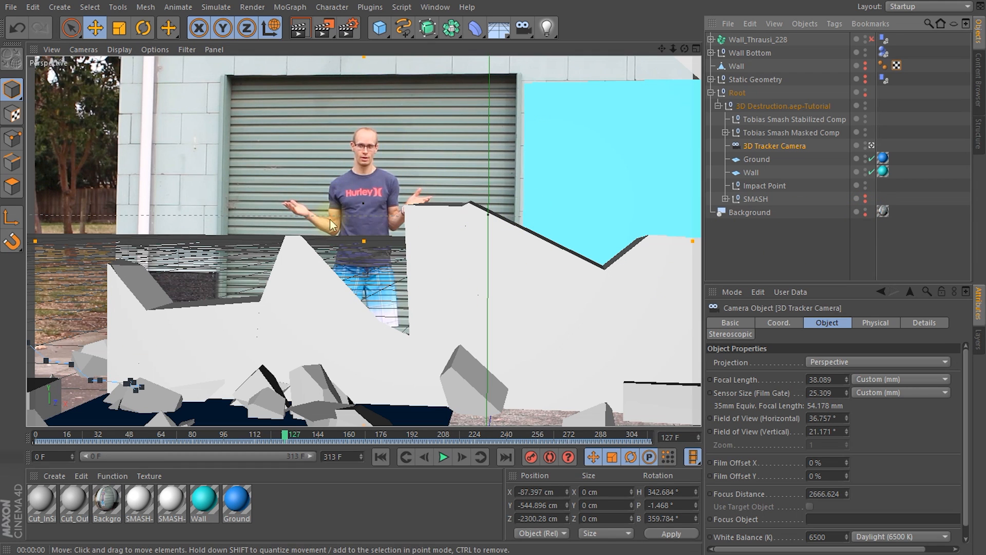
key(ctrl+r)
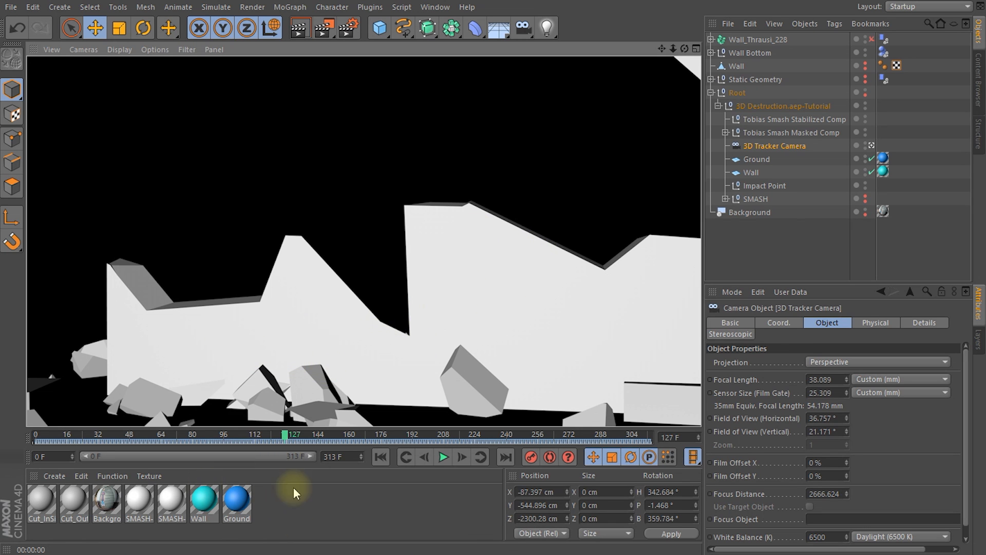
Step: Load the concrete-006 preset material, apply it to Wall_Thrausi_228, and test-render the view
click(53, 477)
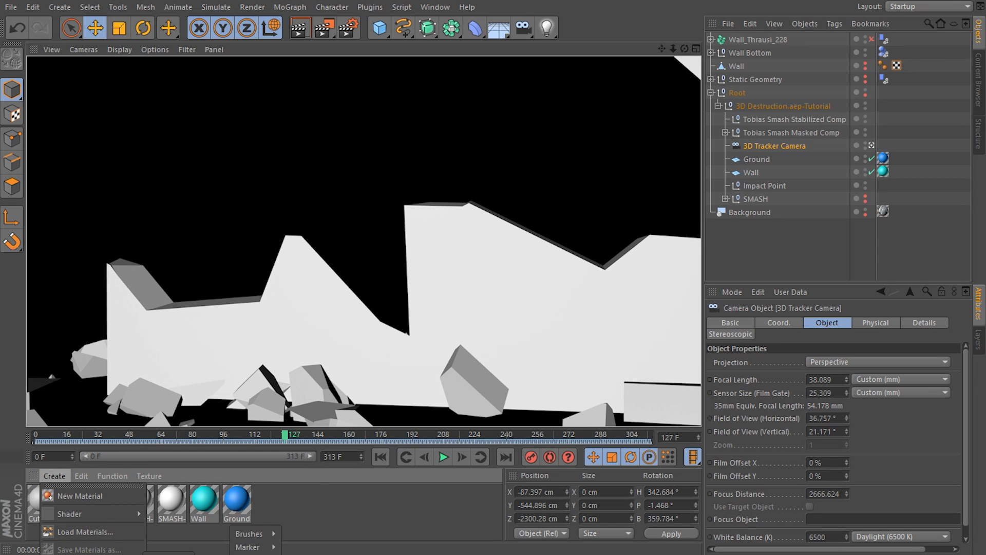
mouse_move(282, 386)
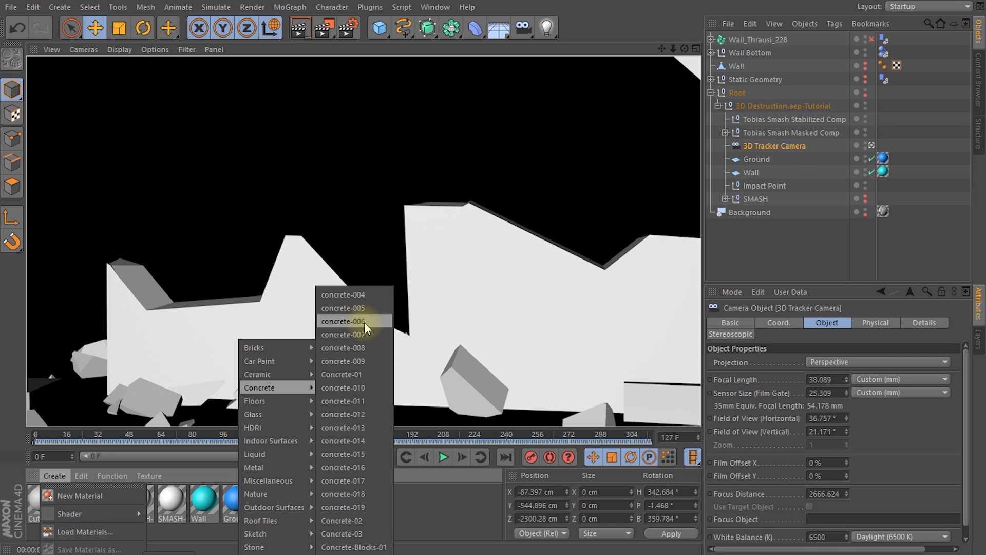
click(348, 321)
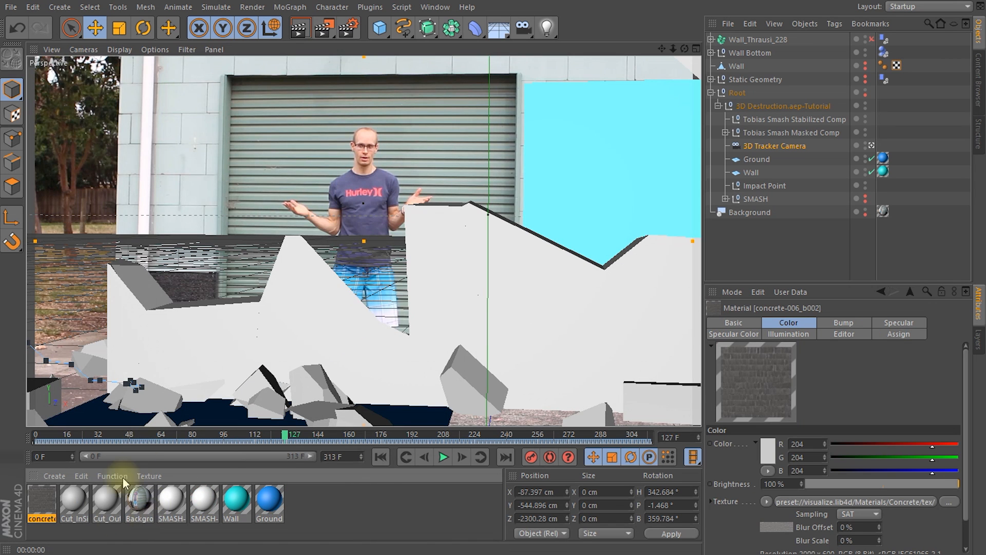
drag(41, 501, 803, 39)
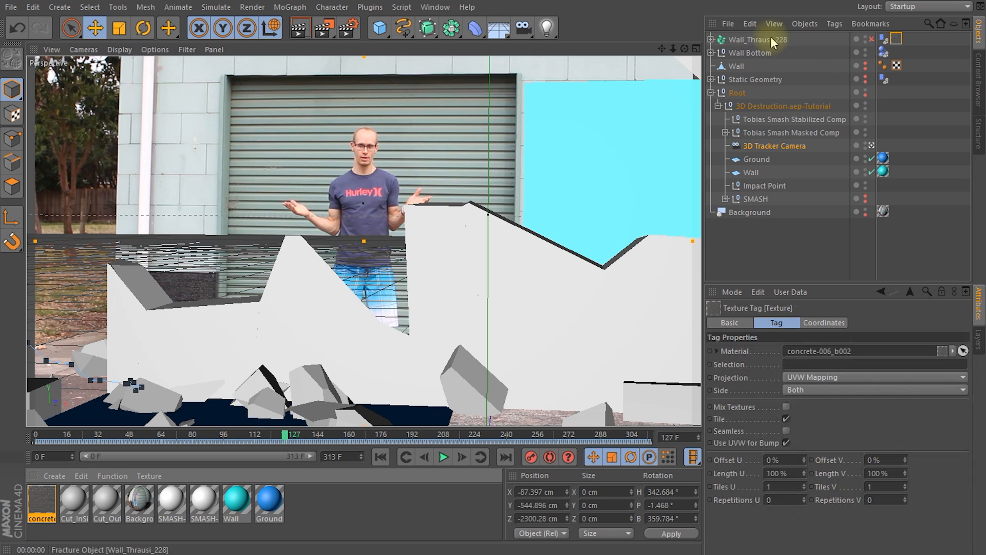
key(ctrl+r)
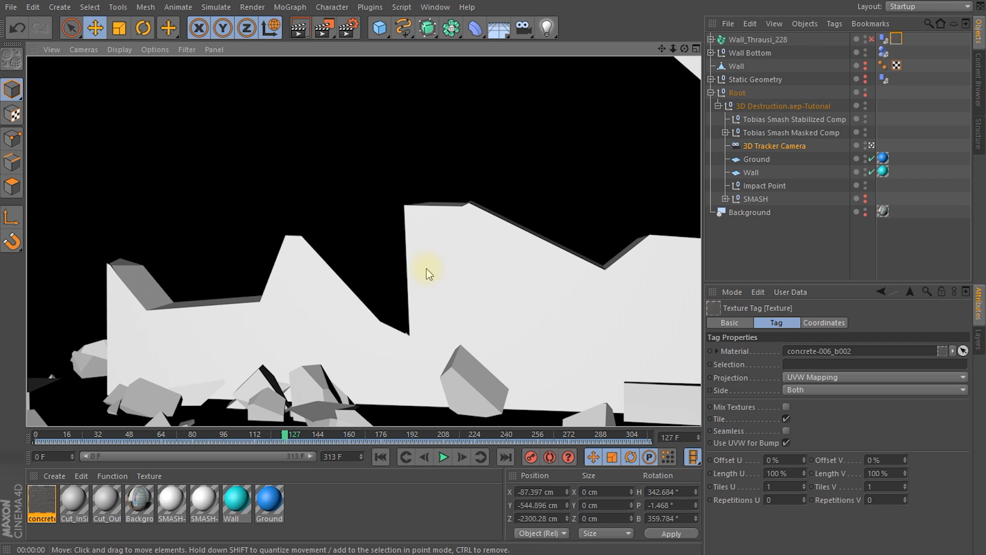
Step: Delete the Cut_InSide texture tags from all pieces under Wall_Thrausi_228
click(711, 39)
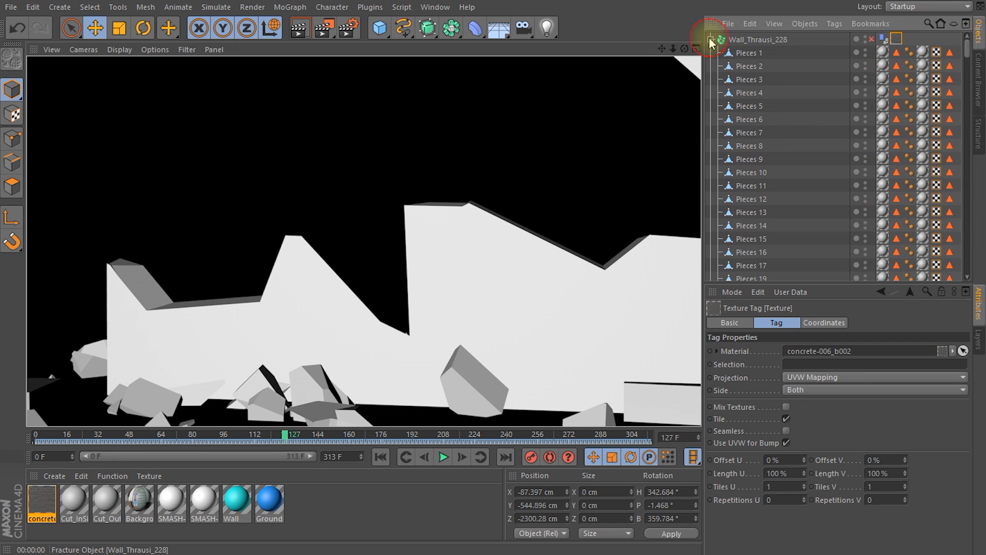
click(880, 51)
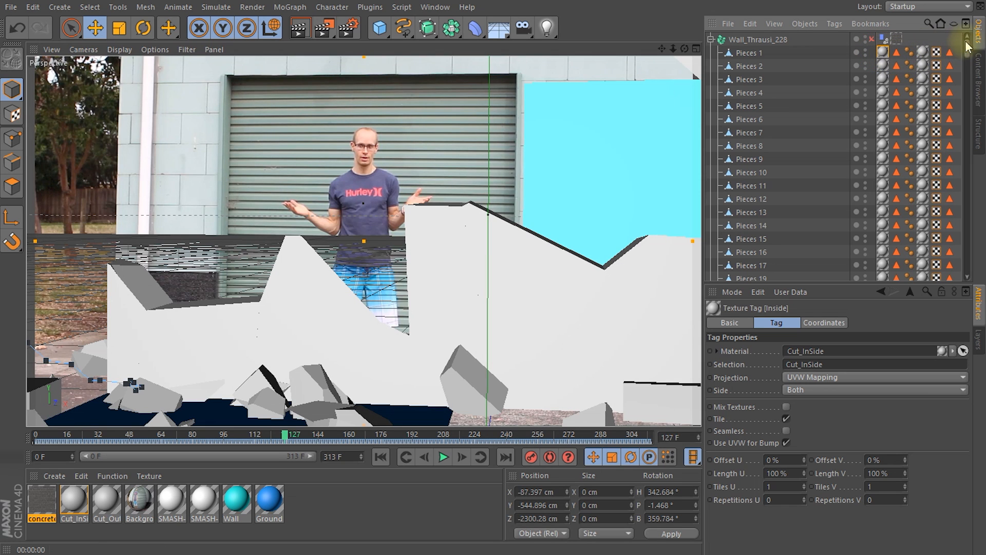
drag(968, 48, 957, 267)
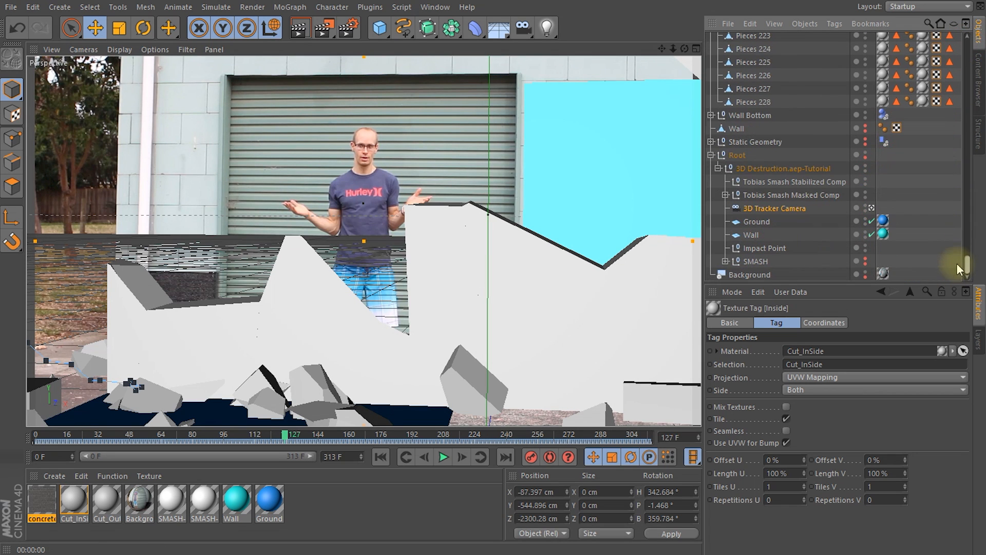
shift+click(882, 101)
mouse_move(967, 271)
mouse_down()
mouse_move(951, 28)
mouse_move(966, 154)
mouse_move(962, 269)
mouse_up()
key(Delete)
Step: Delete the Cut_OutSide texture tags from all pieces under Wall_Thrausi_228, and test-render the concrete pieces
click(909, 53)
shift+click(909, 101)
key(Delete)
drag(964, 260, 965, 38)
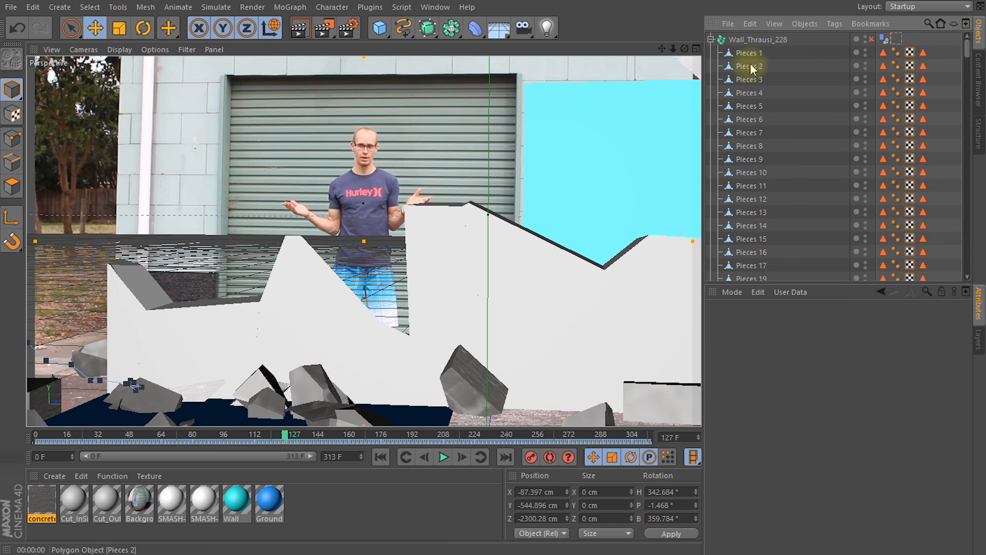
drag(910, 40, 908, 41)
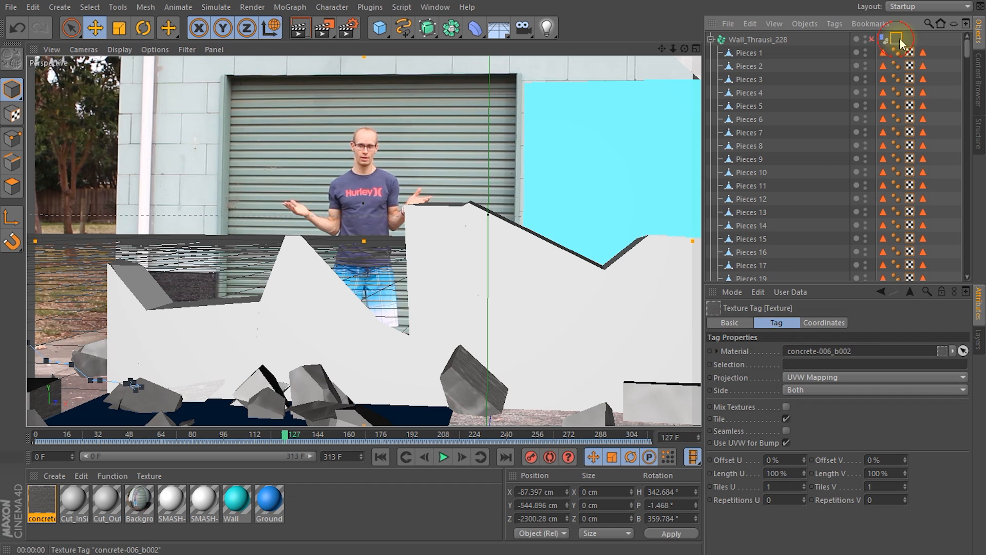
click(710, 39)
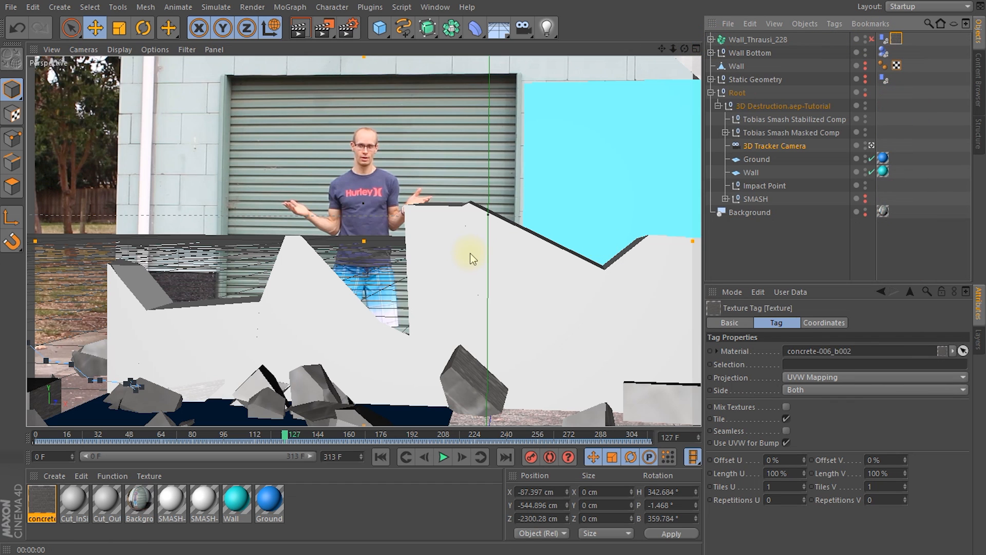
key(ctrl+r)
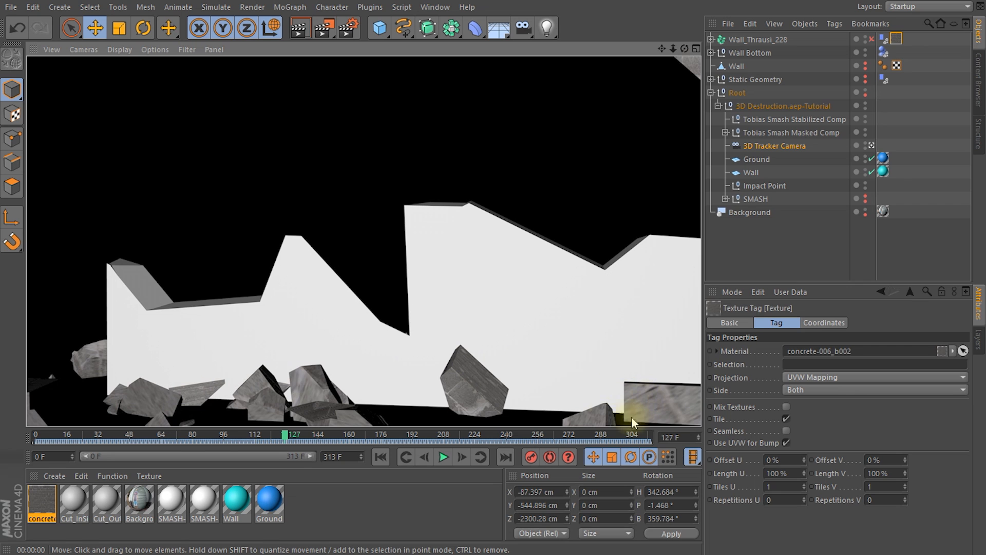
Step: Apply the concrete material to Wall Bottom as well, and delete the Cut_InSide texture tags from all its pieces
click(738, 54)
drag(50, 503, 755, 54)
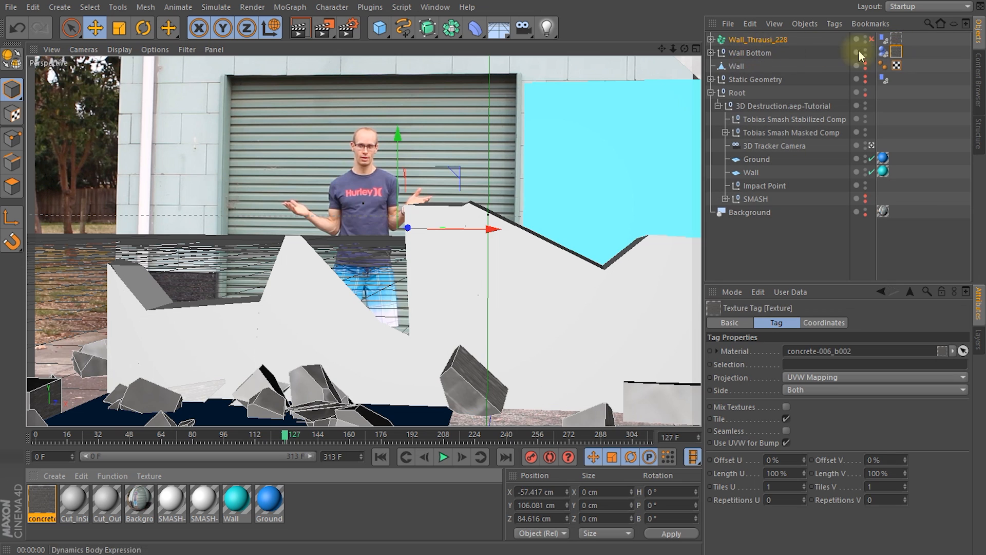
click(710, 52)
click(882, 66)
shift+click(882, 185)
key(Delete)
Step: Delete the Cut_OutSide texture tags from all pieces under Wall Bottom, and test-render the textured wall
click(908, 65)
shift+click(908, 185)
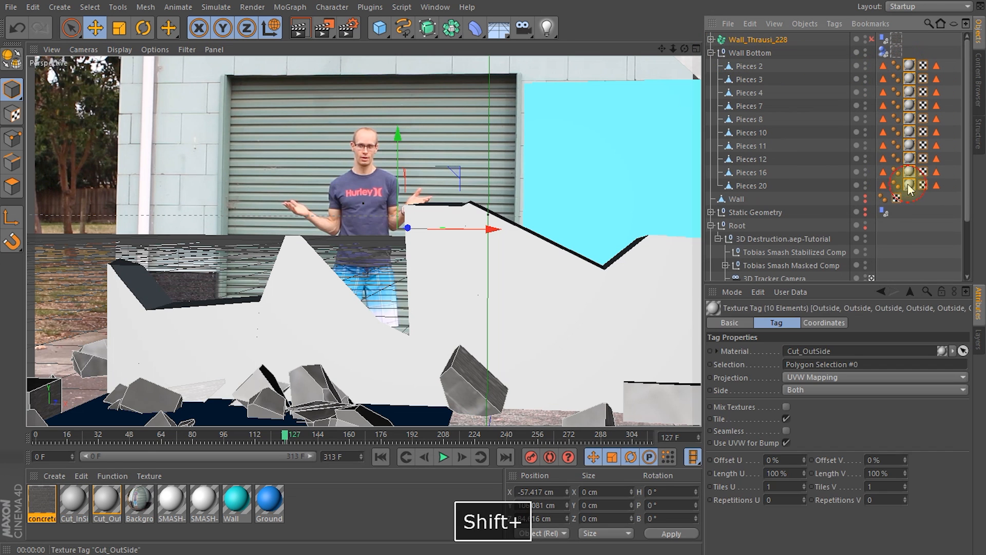
key(Delete)
click(710, 53)
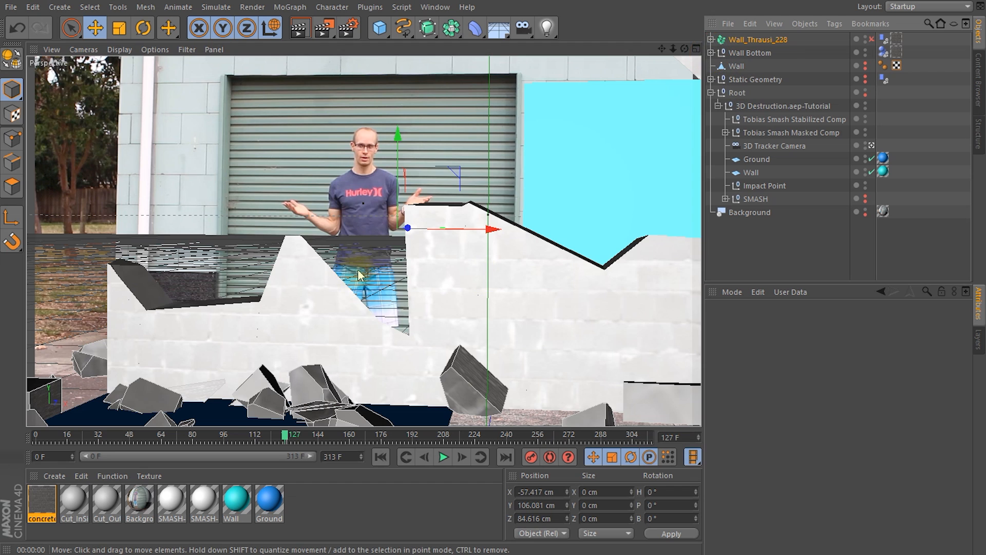
key(ctrl+r)
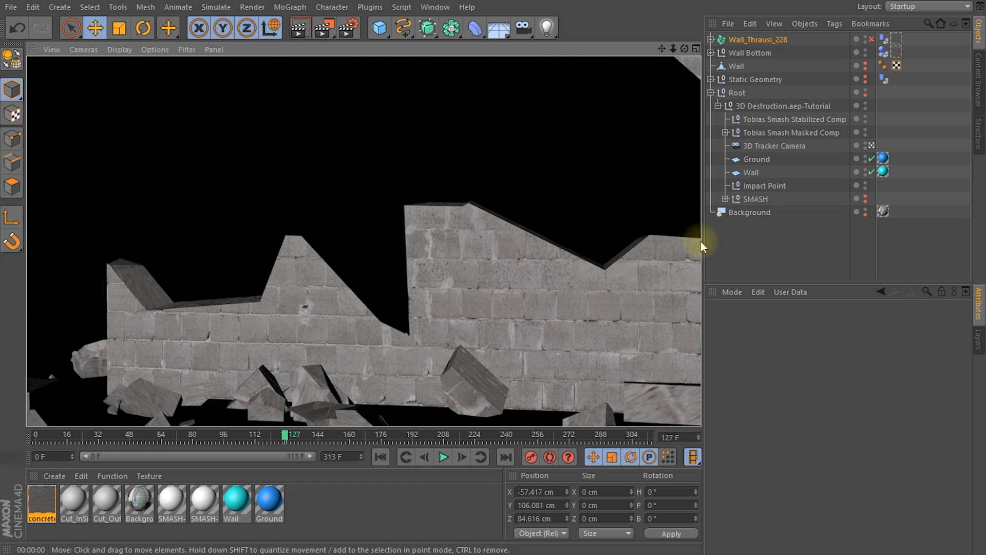
Step: Render the view again to examine the concrete texture on the standing wall and the debris
click(507, 375)
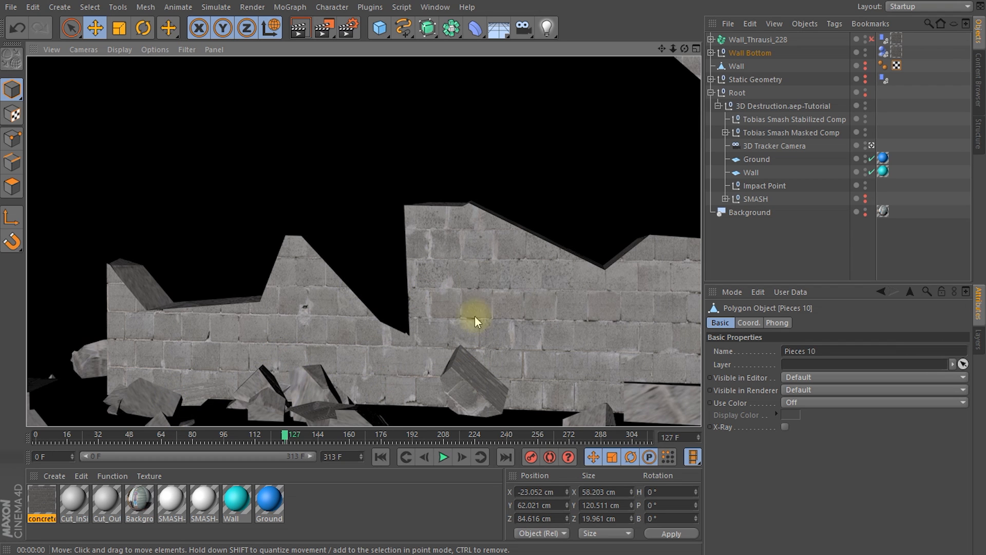
click(445, 237)
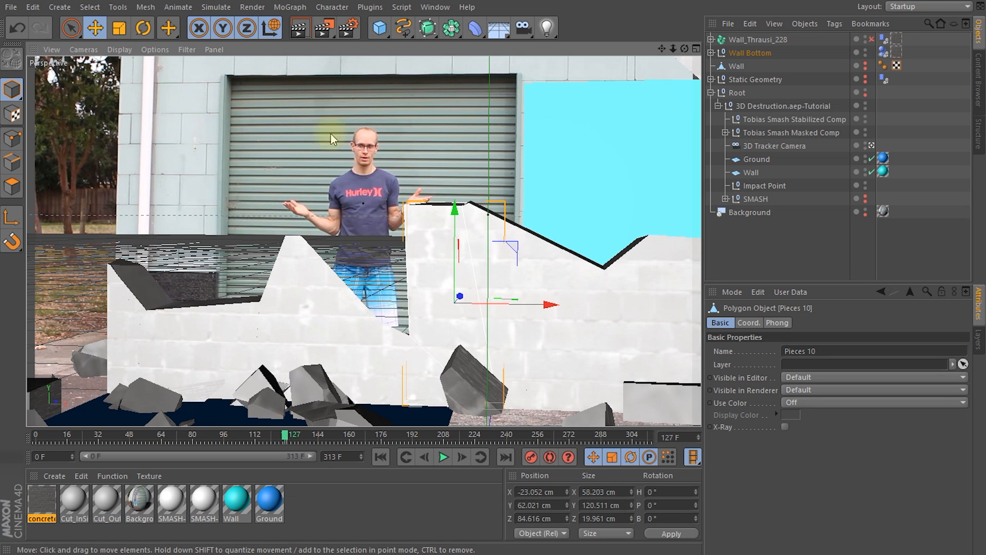
click(556, 36)
key(ctrl+r)
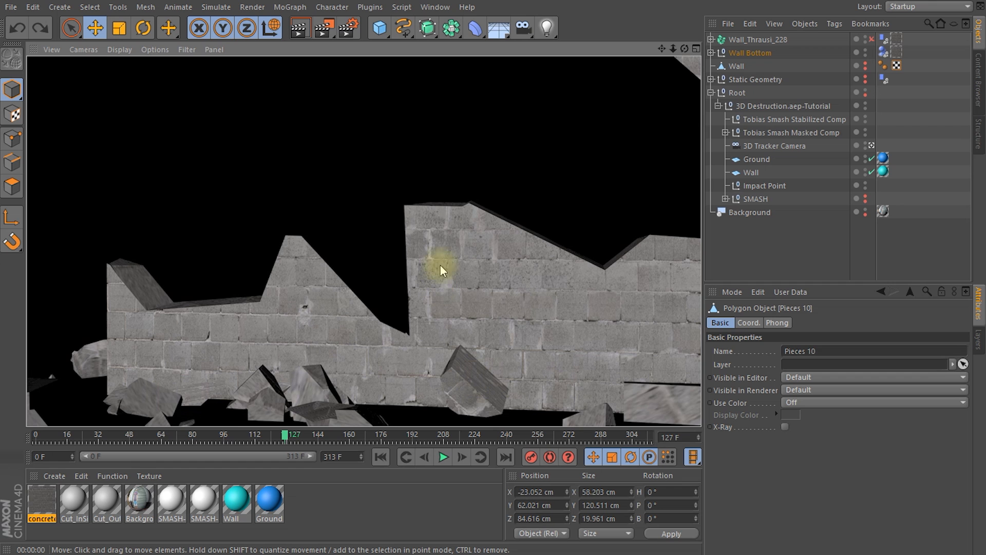
click(428, 244)
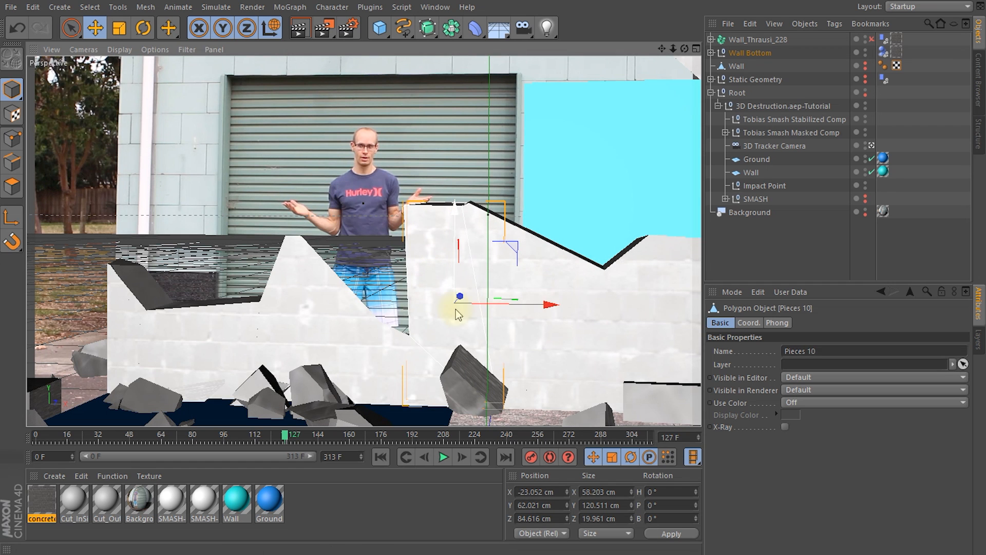
Step: Check the output resolution in the render settings, and set the frame range to Current Frame
click(345, 31)
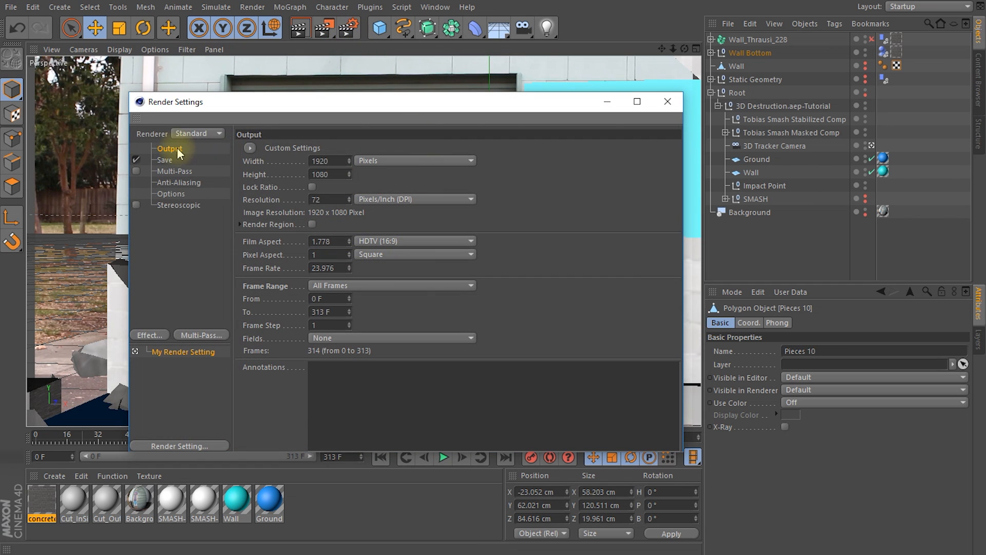
double_click(323, 161)
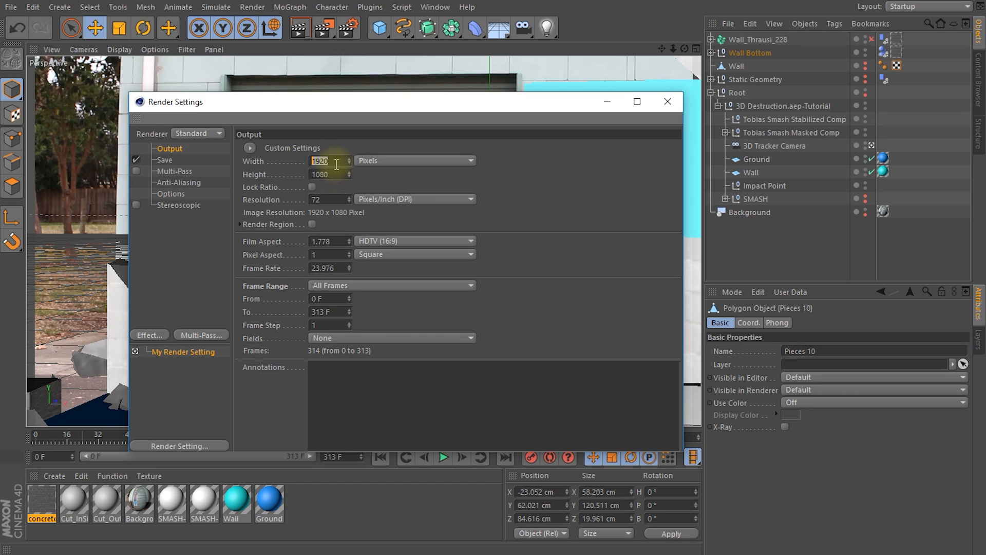
key(Tab)
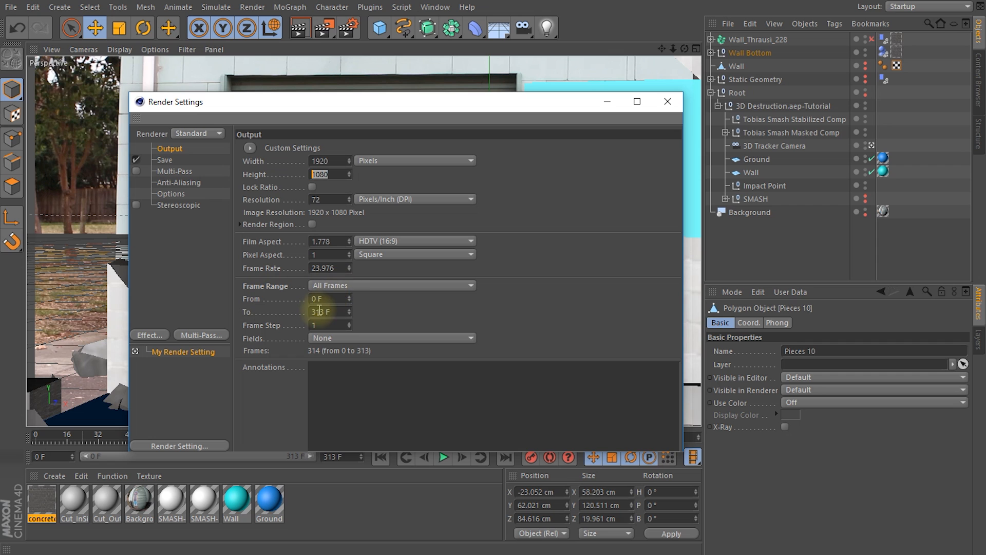
drag(389, 105, 395, 84)
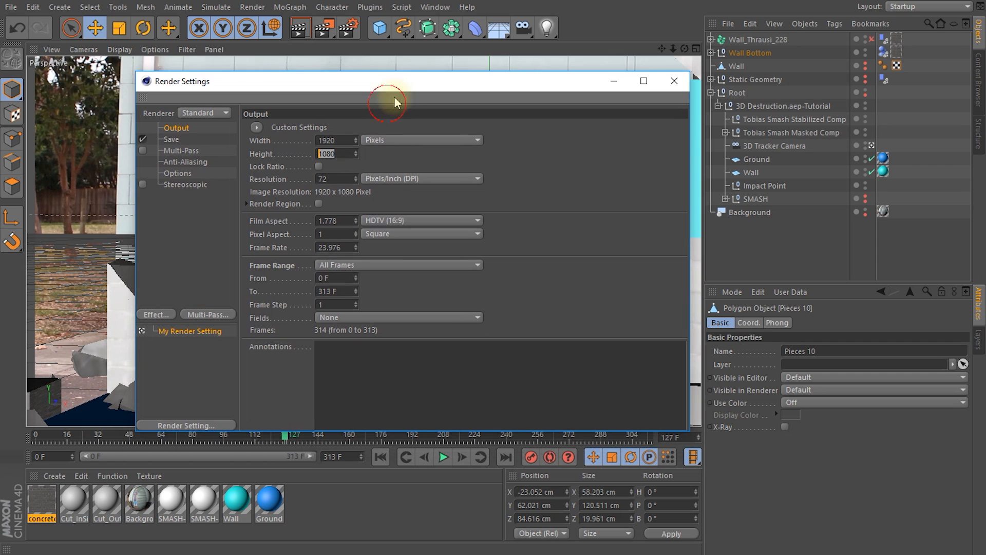
click(329, 265)
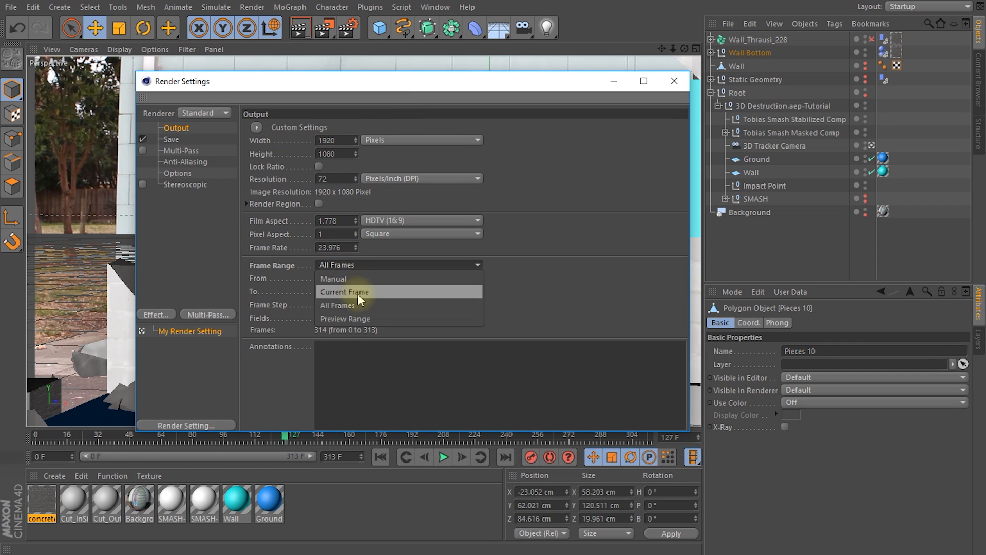
click(344, 291)
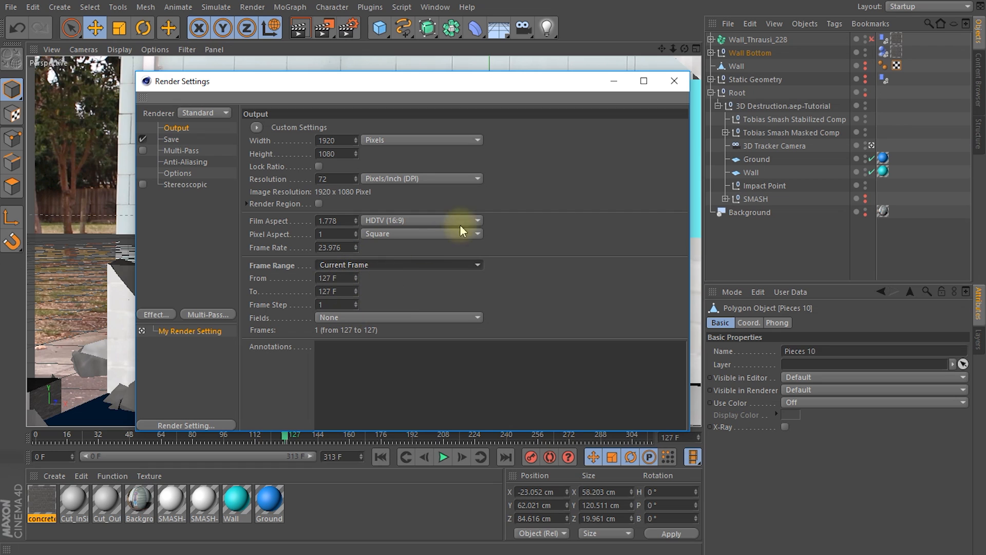
Step: Set the regular image's save format to OpenEXR in the render settings
click(171, 139)
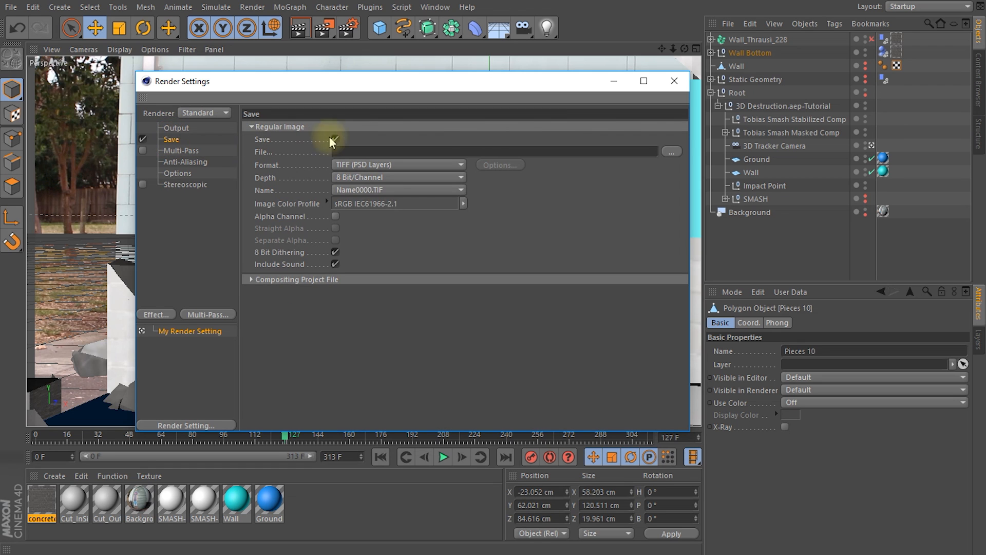
click(346, 165)
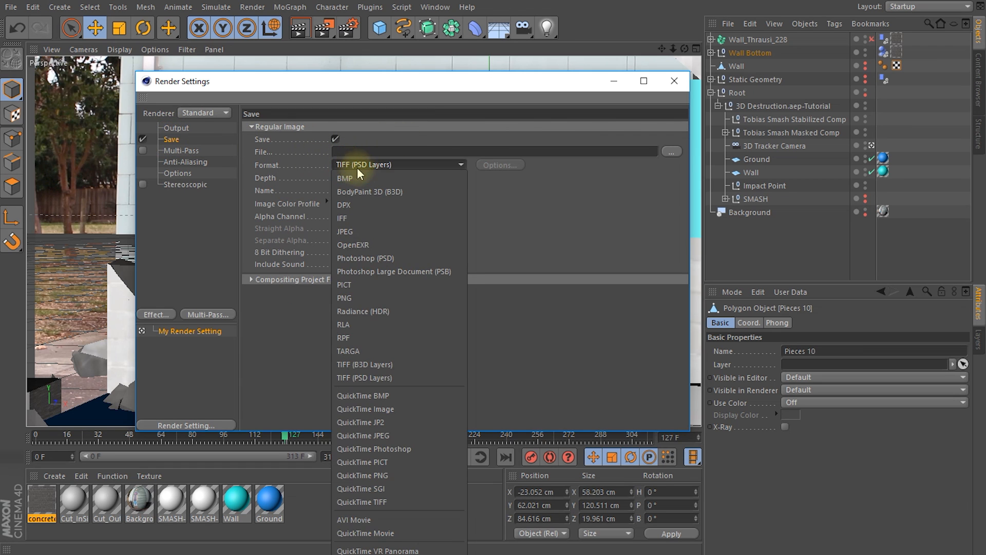
click(381, 245)
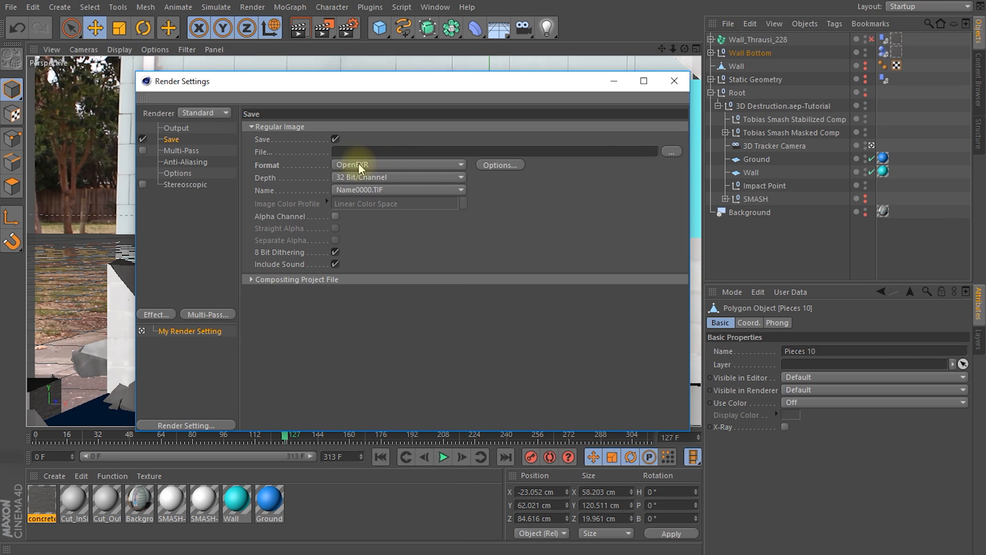
Step: Browse for the render's save location, and create a folder named 3D inside "159 - 3D Destruction - Part 2"
click(670, 151)
click(210, 244)
double_click(292, 214)
double_click(292, 238)
right_click(309, 254)
mouse_move(368, 393)
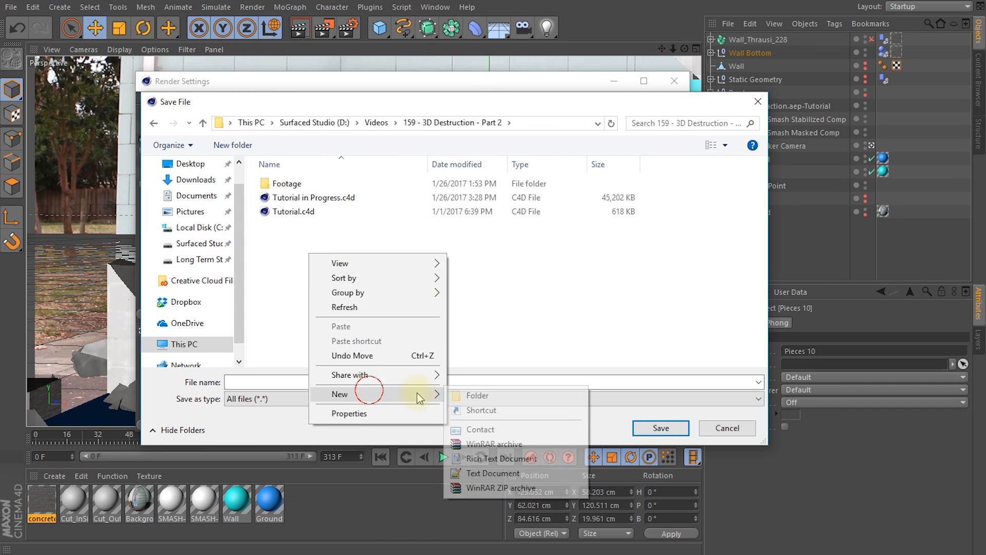
click(465, 393)
text(3D)
click(353, 237)
Step: Set the render's save file to beauty_pass inside the 3D folder
double_click(280, 185)
click(286, 385)
text(beauty_pass)
click(659, 427)
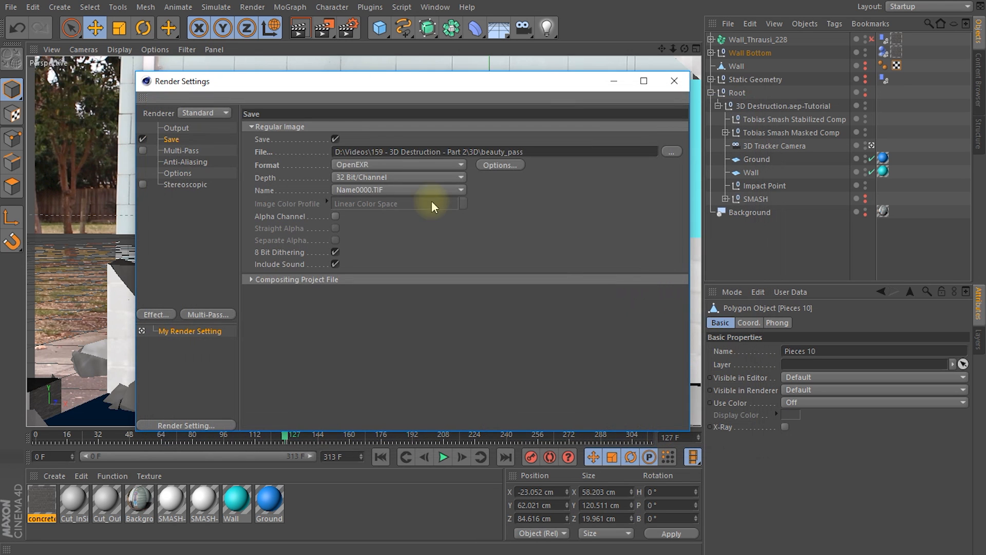
Step: Enable the Alpha Channel for the regular image in the render's save settings
click(555, 152)
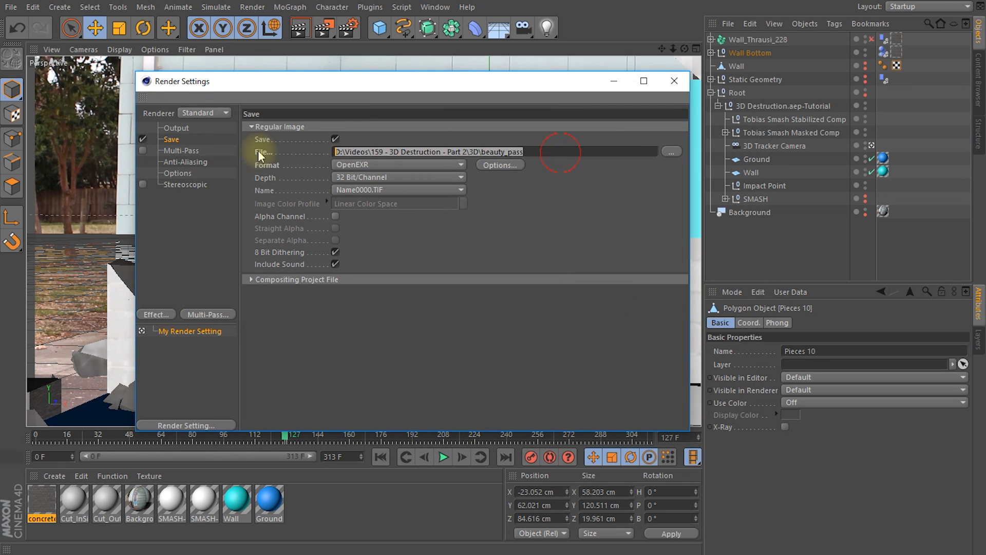
click(543, 152)
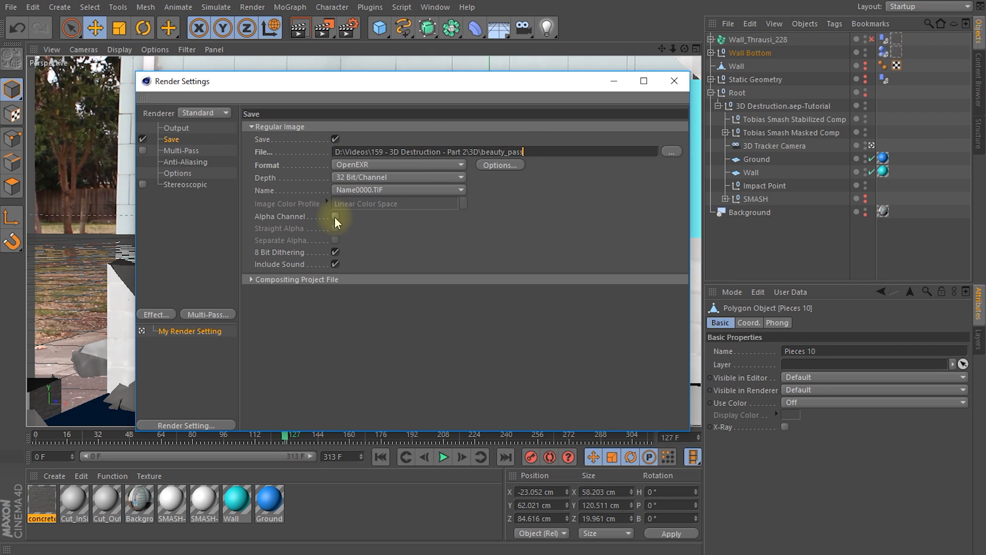
click(335, 215)
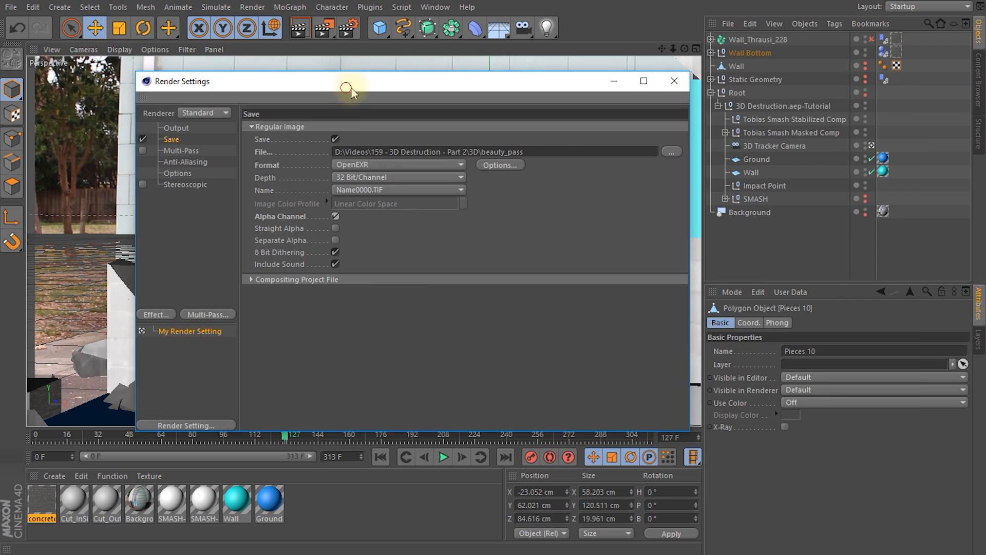
Step: Add the Vector Motion Blur effect to the render settings, and close them
drag(346, 82, 572, 99)
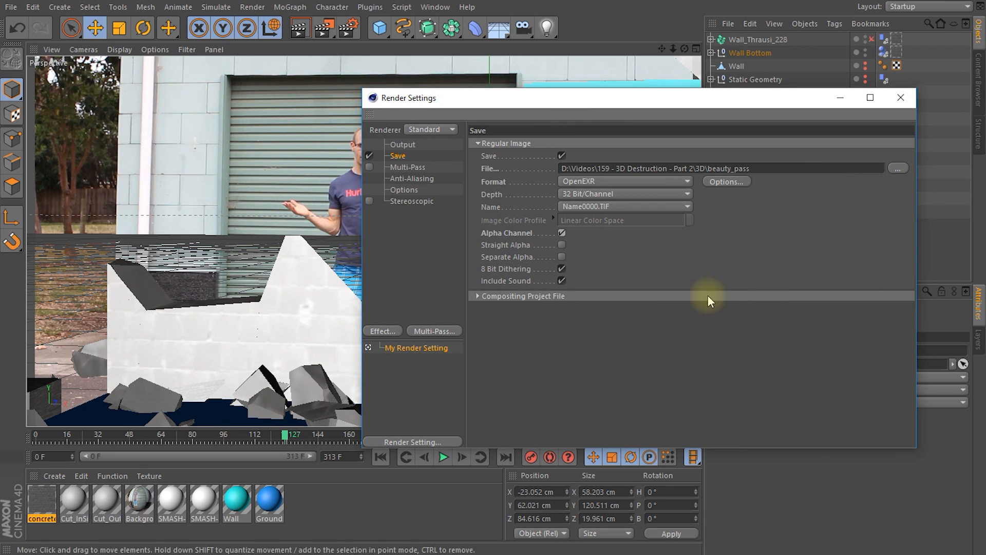
drag(521, 105, 561, 115)
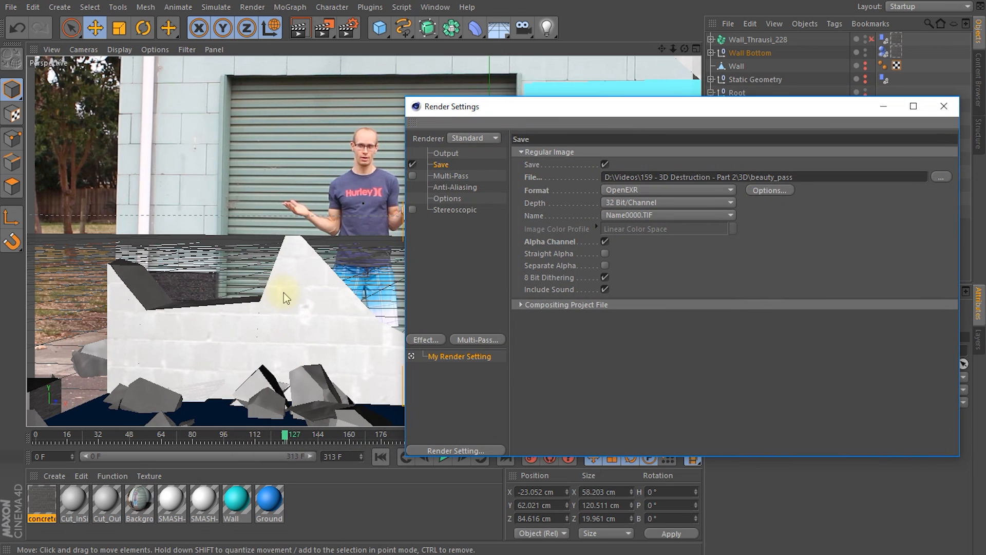
drag(503, 106, 922, 169)
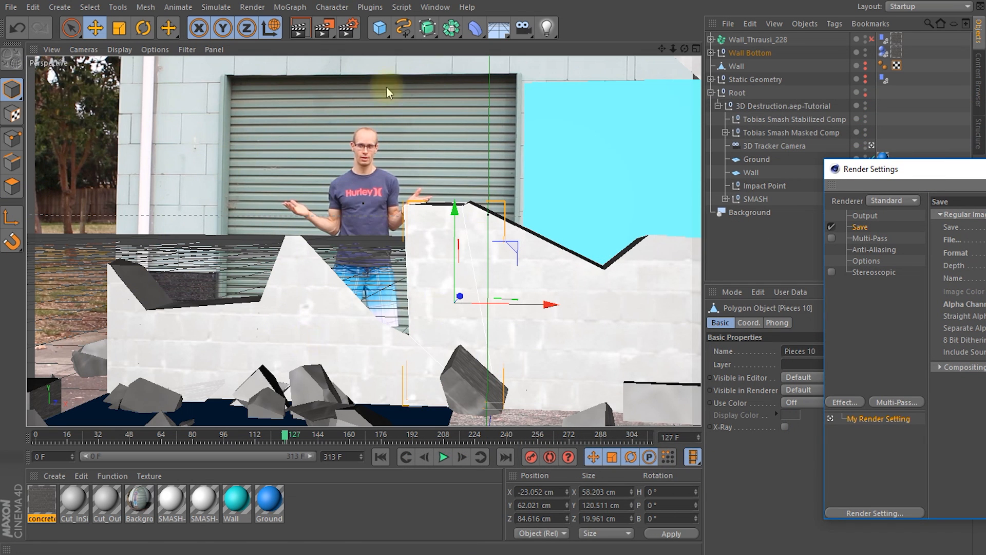
drag(843, 168, 530, 94)
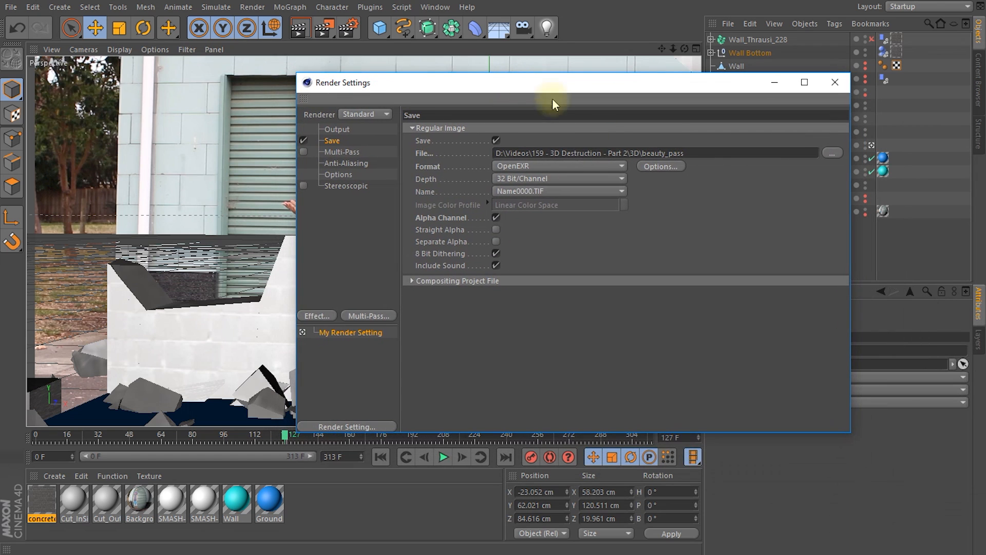
click(313, 316)
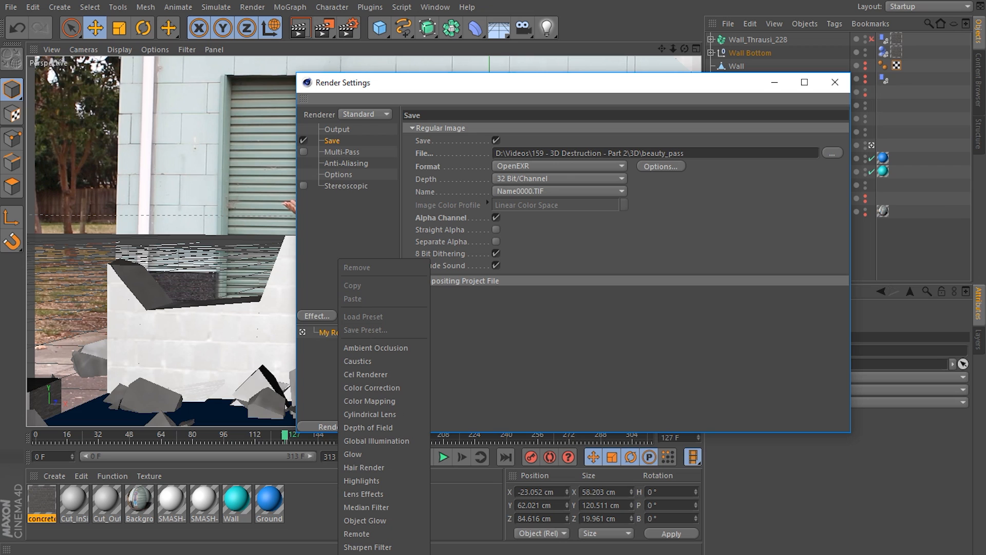
click(396, 391)
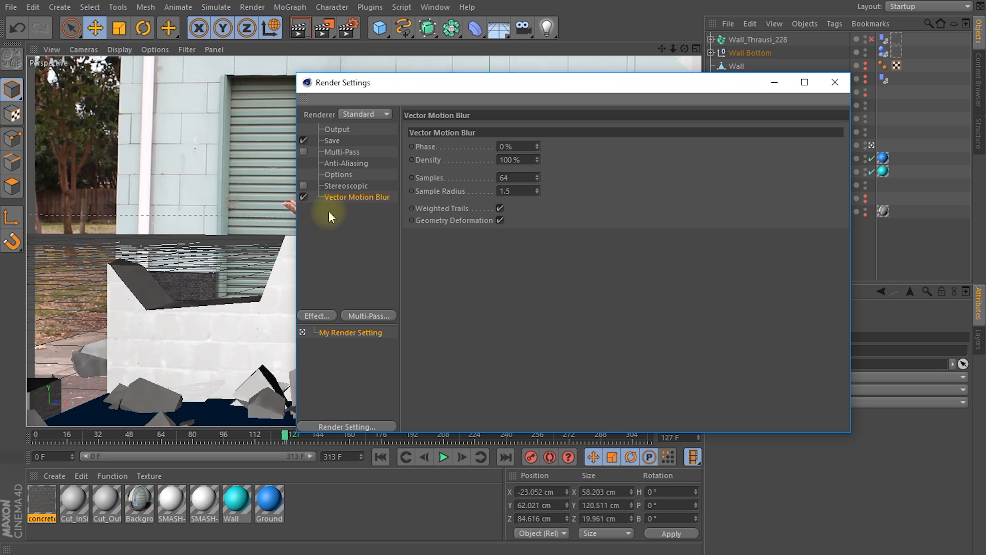
click(834, 82)
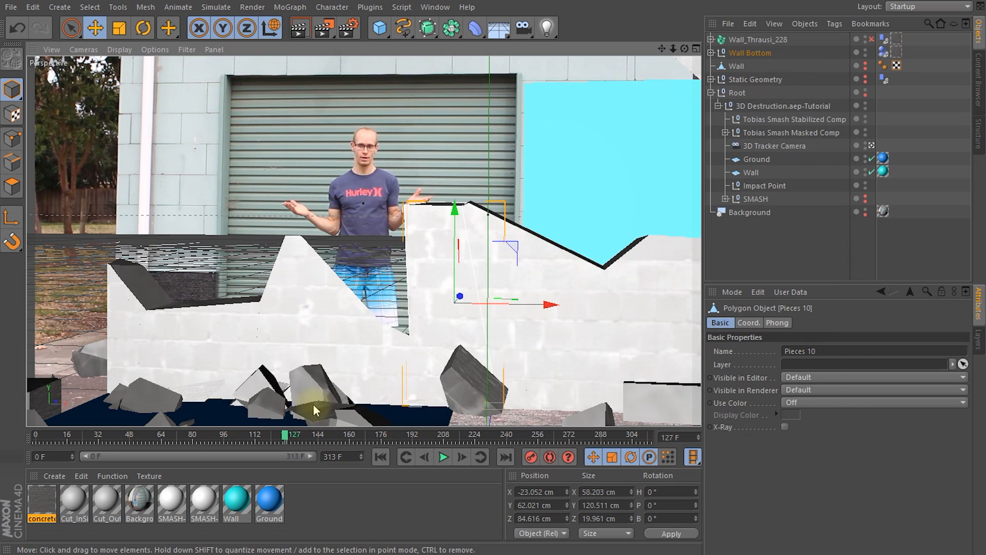
Step: Go to frame 36, render it in the Picture Viewer, and inspect the flying wall pieces
drag(284, 435, 107, 445)
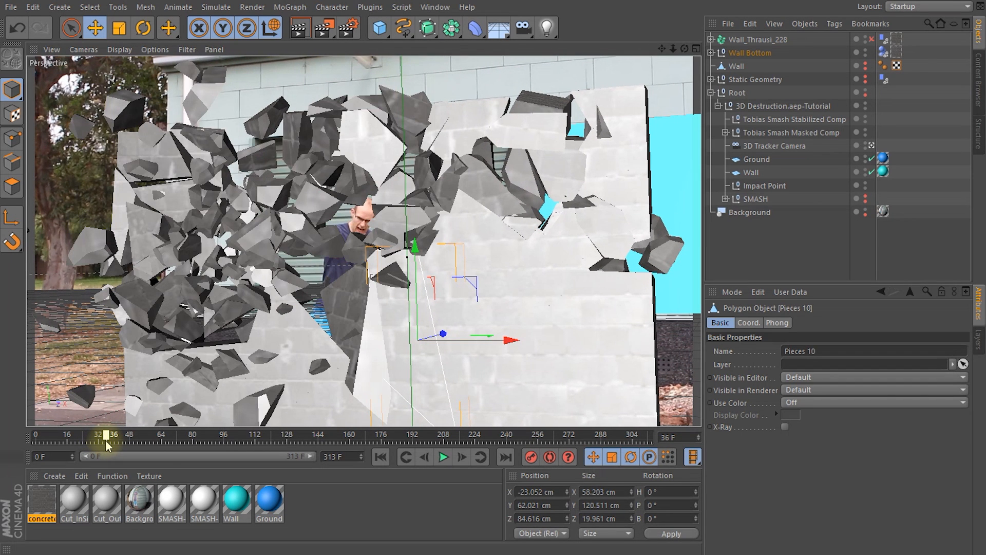
click(326, 30)
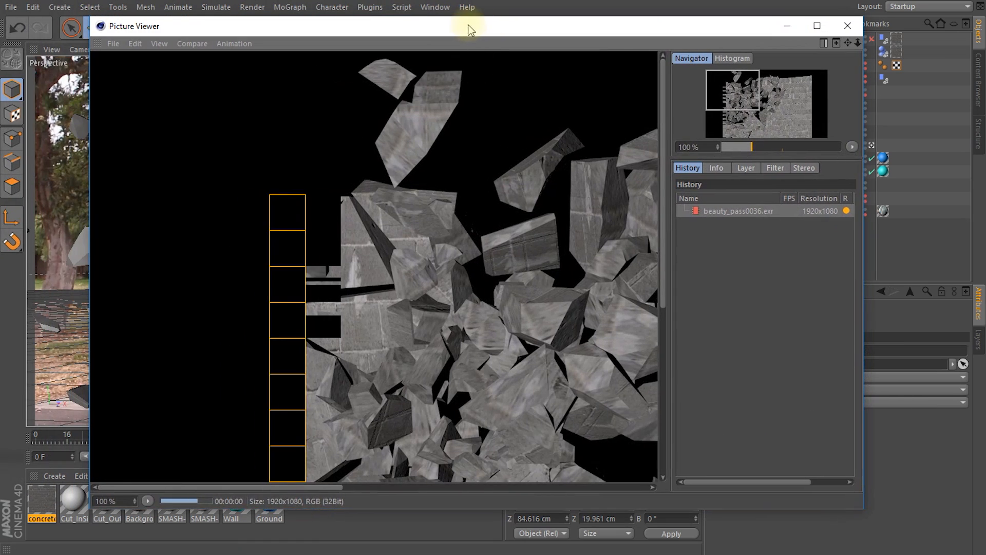
scroll(503, 285, down, 2)
scroll(424, 263, up, 1)
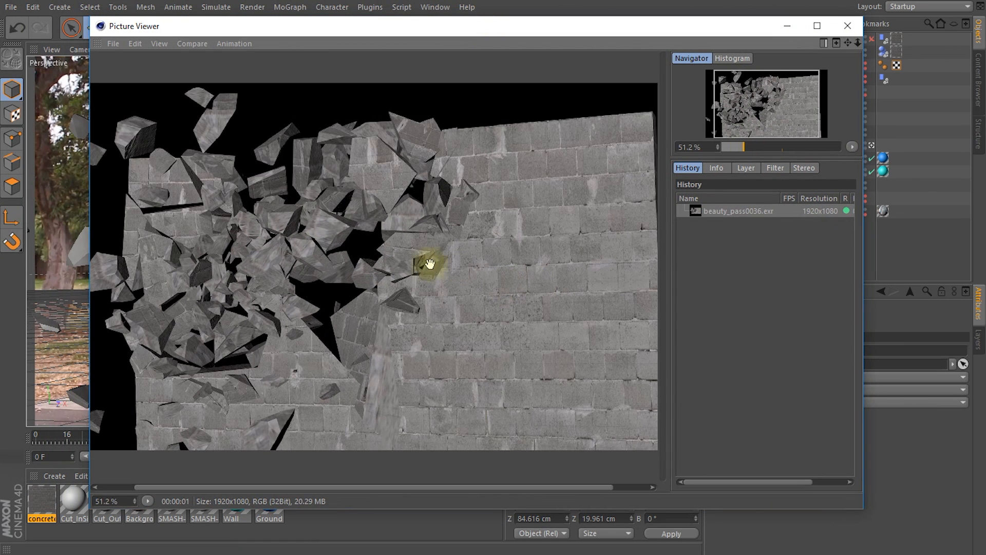
drag(342, 280, 448, 291)
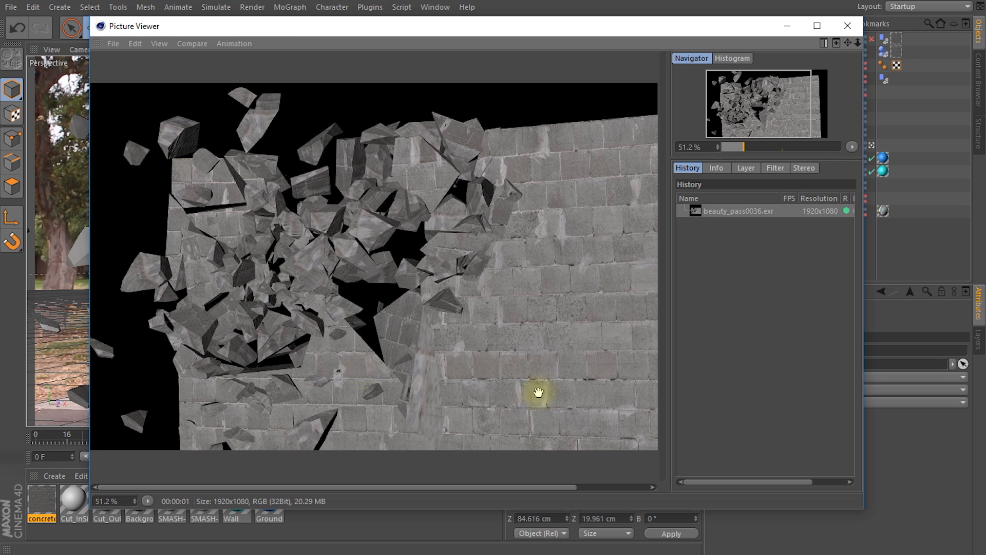
click(847, 26)
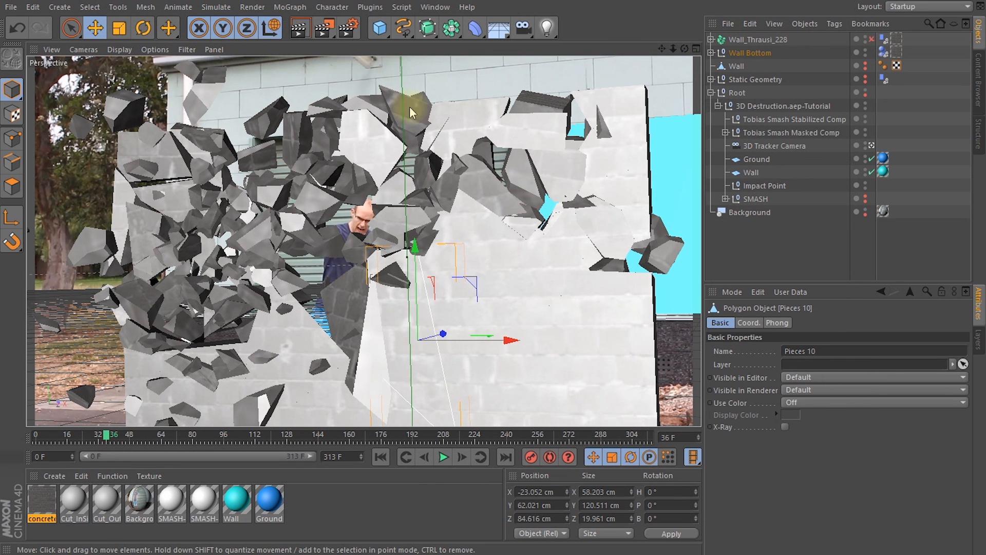
Step: Add a Motion Blur tag to the Wall_Thrausi_228 fracture object
click(743, 40)
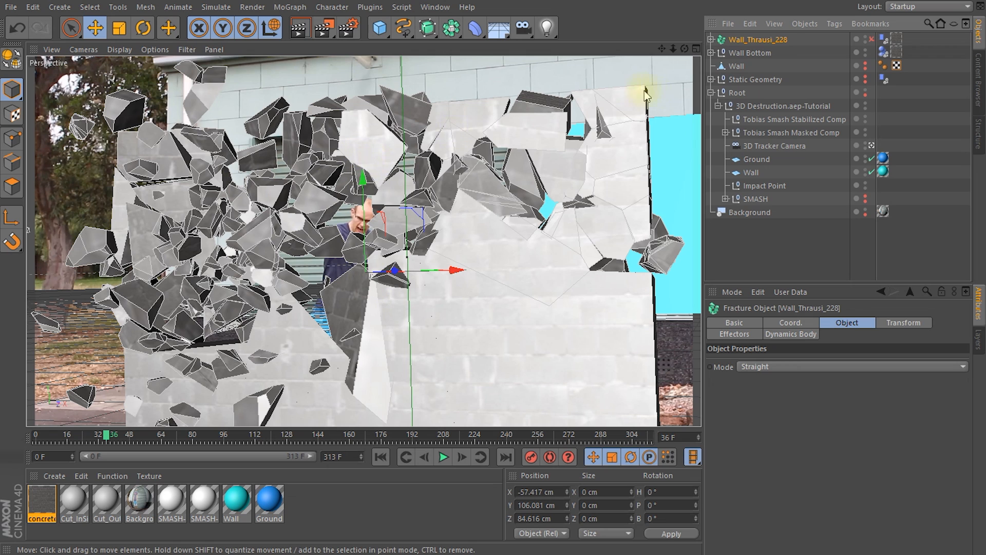
right_click(741, 42)
mouse_move(765, 50)
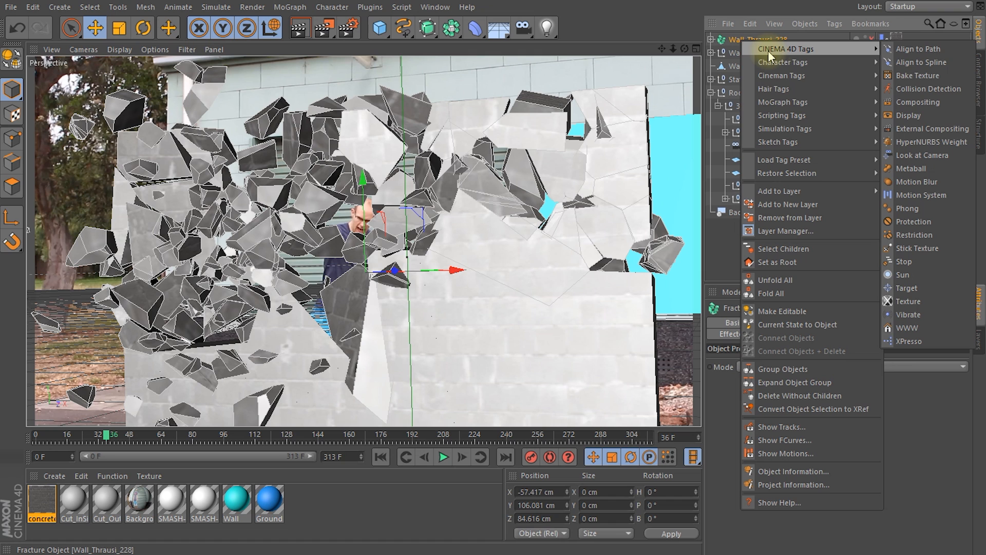
click(912, 182)
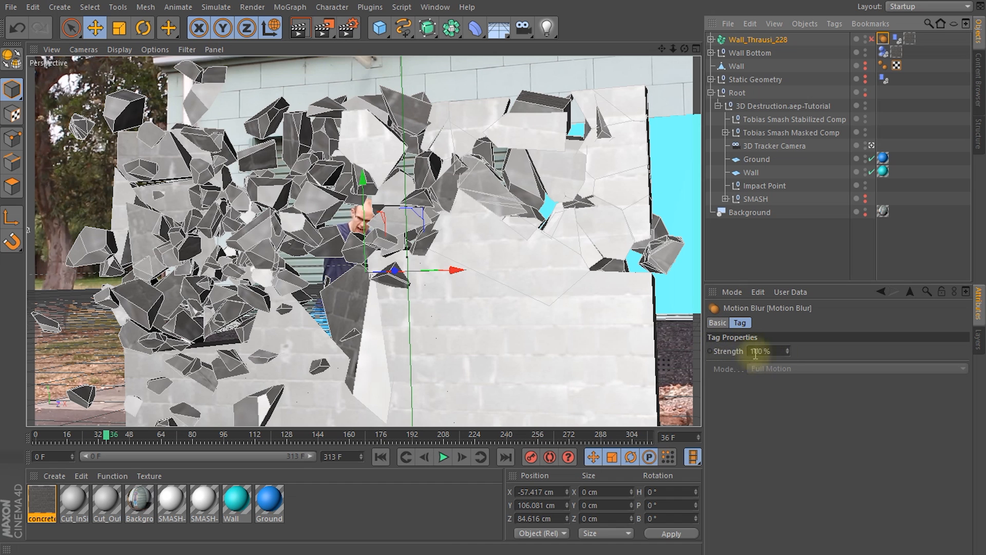
Step: Render frame 36 again, overwriting beauty_pass0036.exr, to check the motion blur on the debris
click(323, 32)
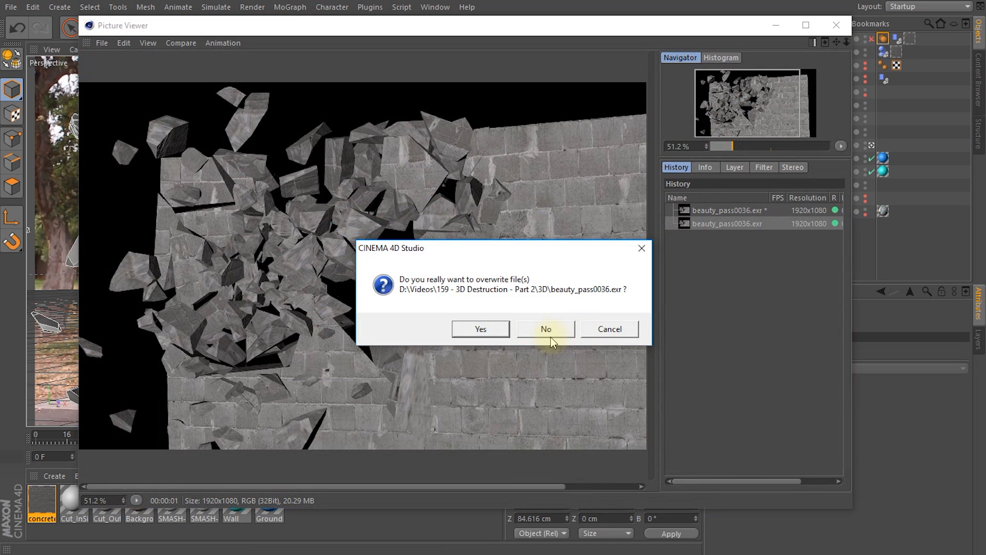
click(490, 329)
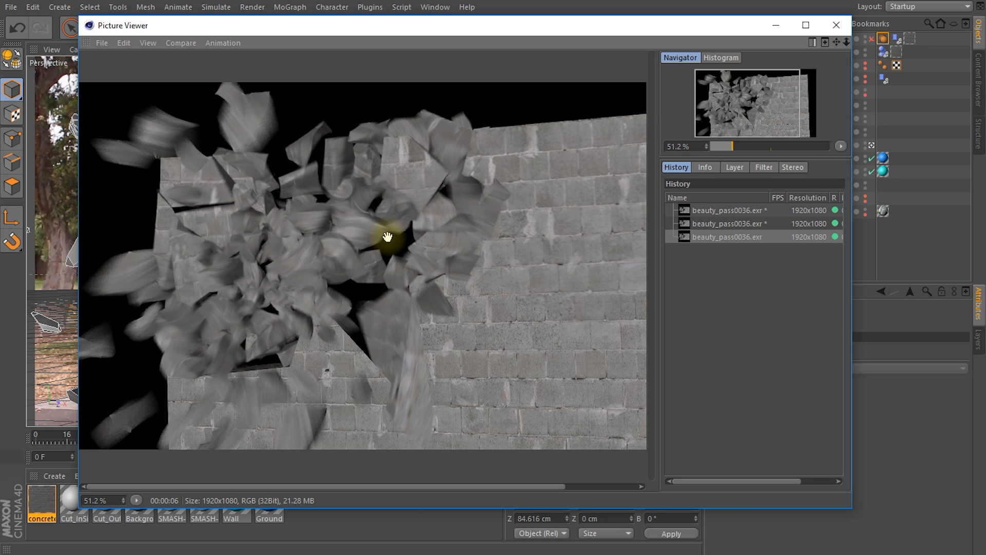
click(836, 24)
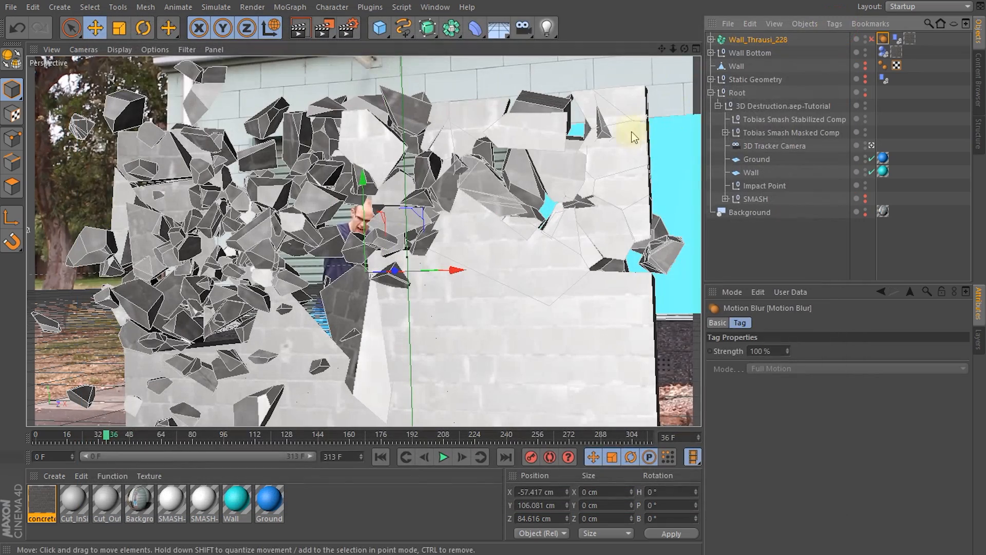
Step: Leave the 3D Tracker Camera view, hide the Background object in the viewport, and view the scene from the side
click(872, 146)
alt+drag(482, 253, 575, 219)
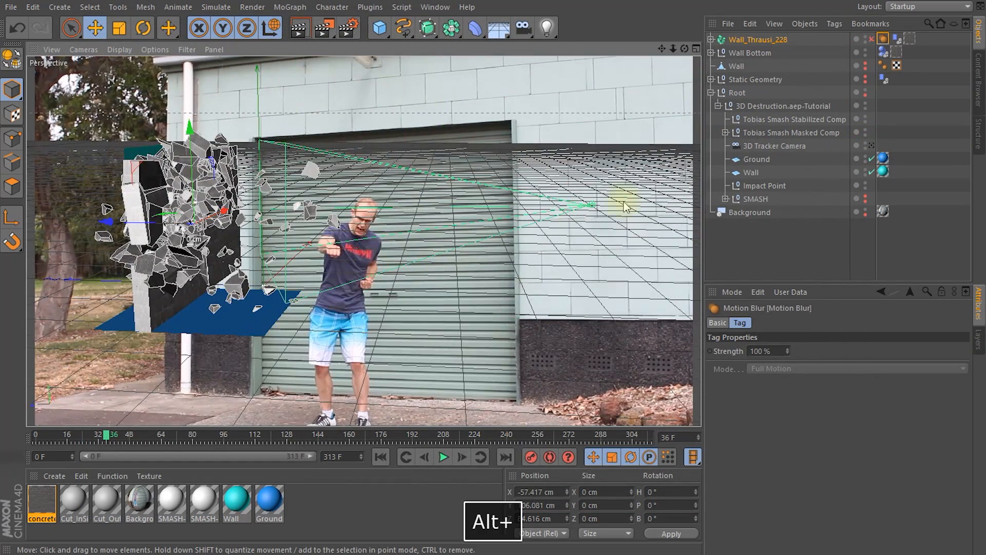
click(865, 211)
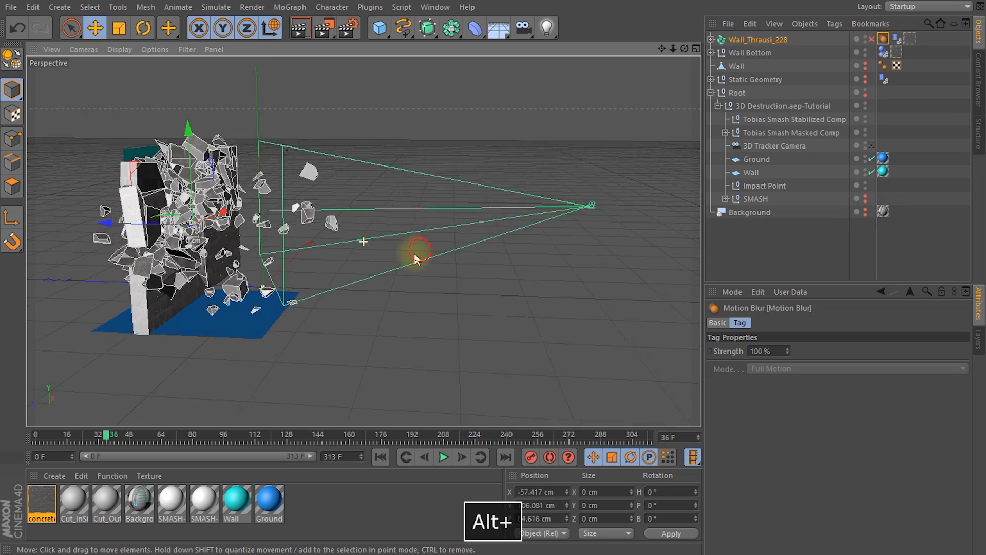
alt+drag(409, 257, 493, 259)
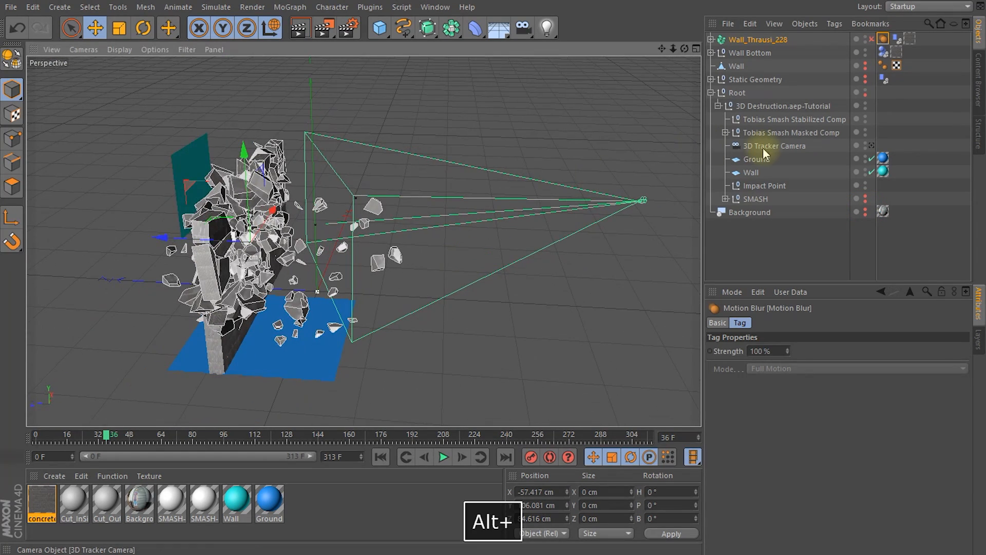
Step: Enable DOF Map Front Blur and DOF Map Rear Blur in the 3D Tracker Camera's details
click(762, 147)
click(920, 324)
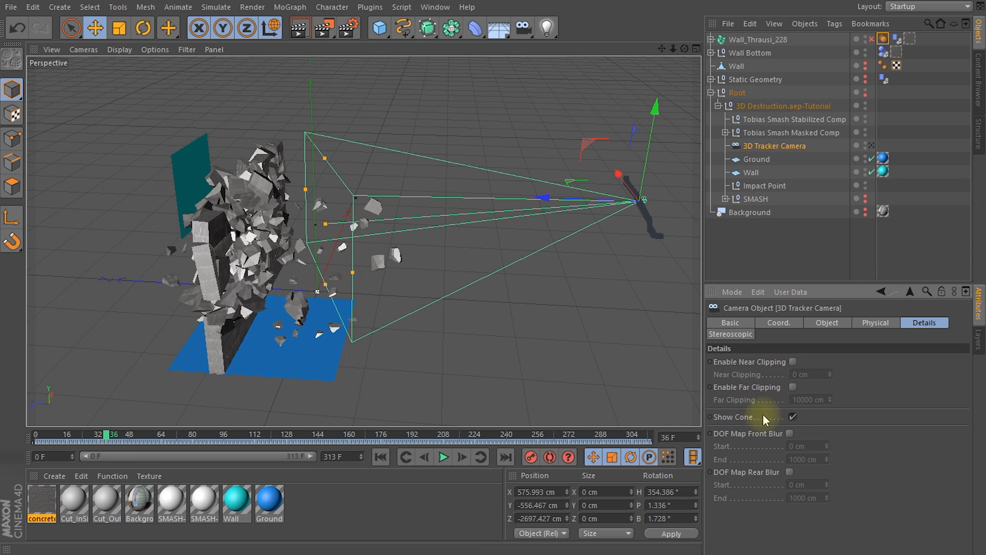
click(788, 433)
click(789, 471)
Step: Extend the camera's front blur end to about 2372 cm and its rear blur end to about 1773 cm, covering the debris at frame 66
drag(447, 219, 467, 213)
drag(180, 238, 114, 255)
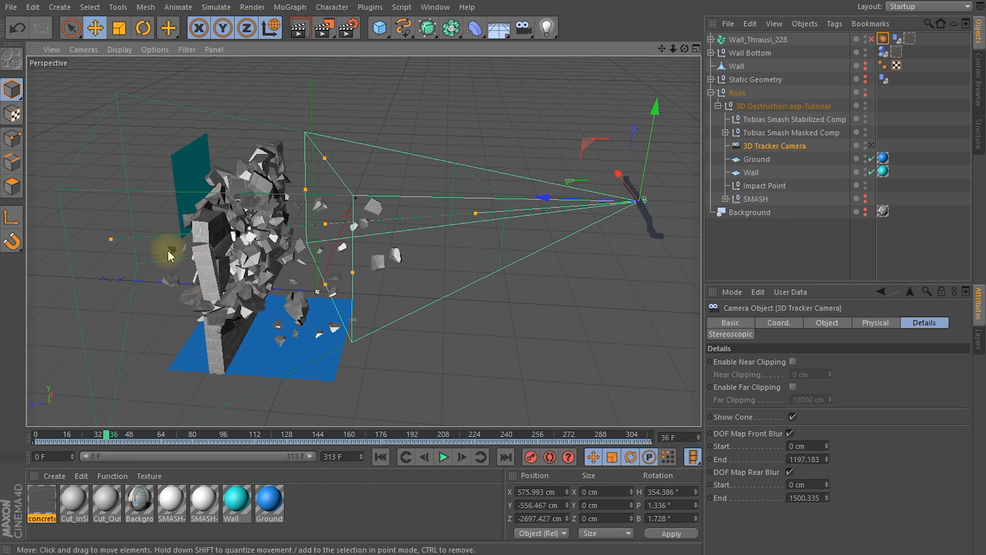
drag(476, 212, 445, 221)
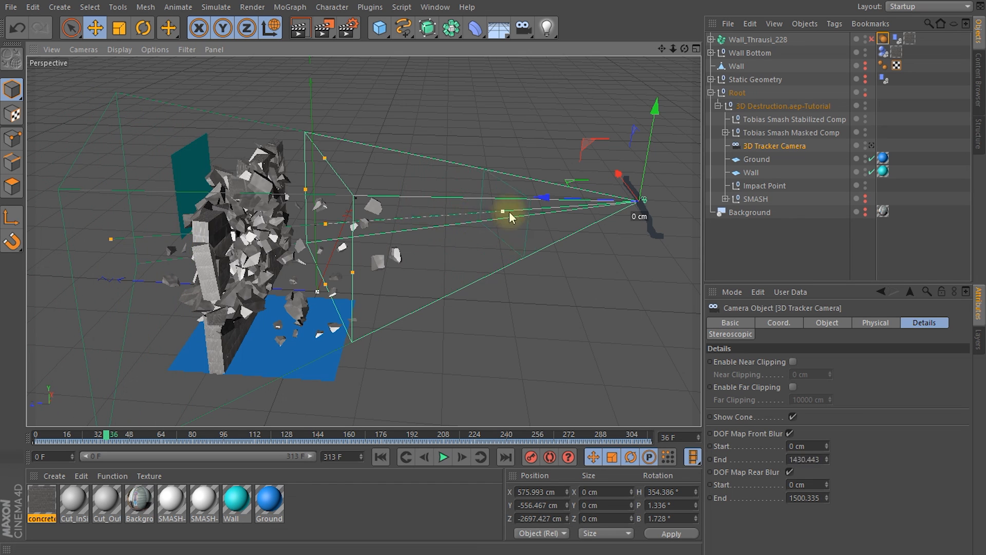
drag(525, 218, 518, 220)
drag(106, 435, 165, 436)
drag(511, 241, 617, 235)
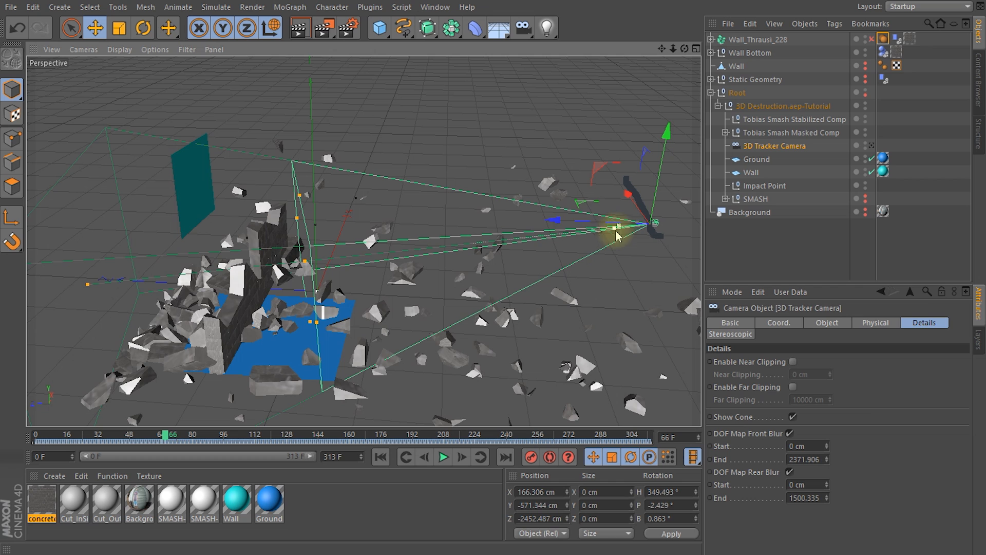
drag(85, 285, 46, 289)
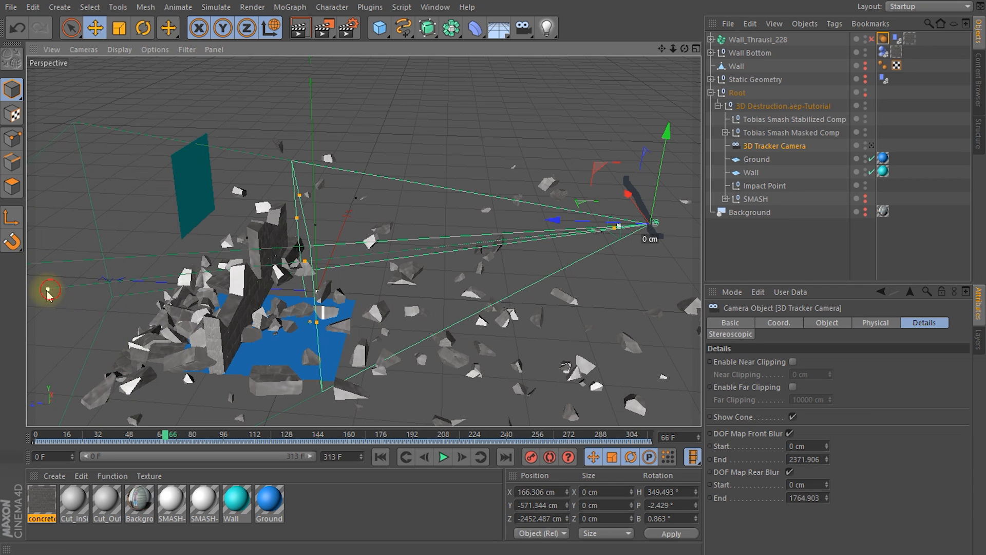
drag(205, 442, 36, 442)
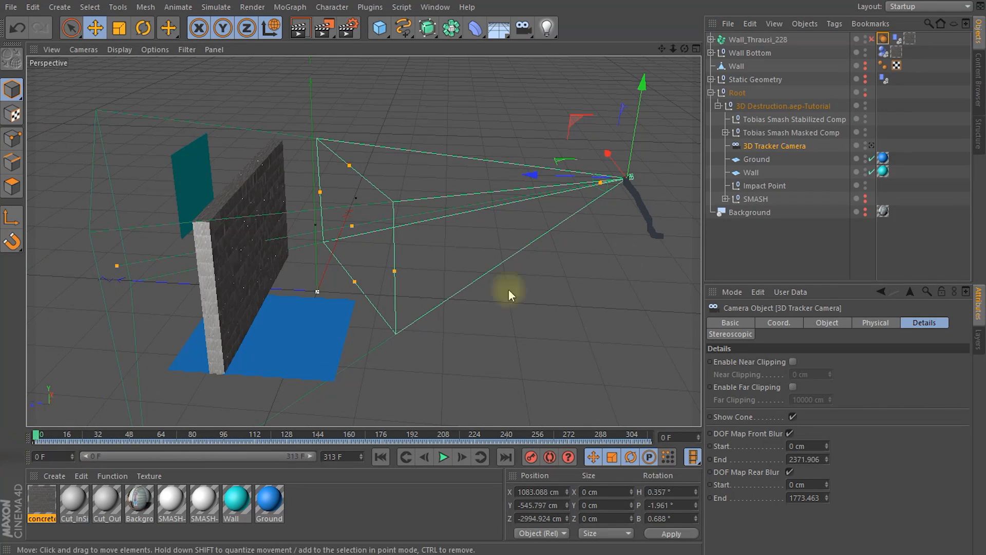
Step: Return to the 3D Tracker Camera view, and add a Depth pass with Multi-Pass enabled in the render settings
click(872, 145)
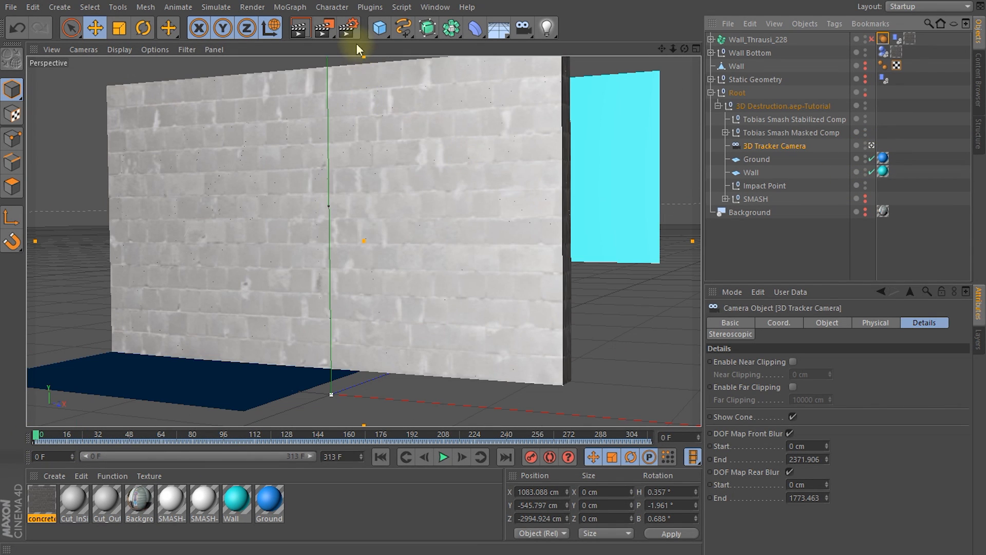
click(347, 29)
drag(427, 73, 442, 79)
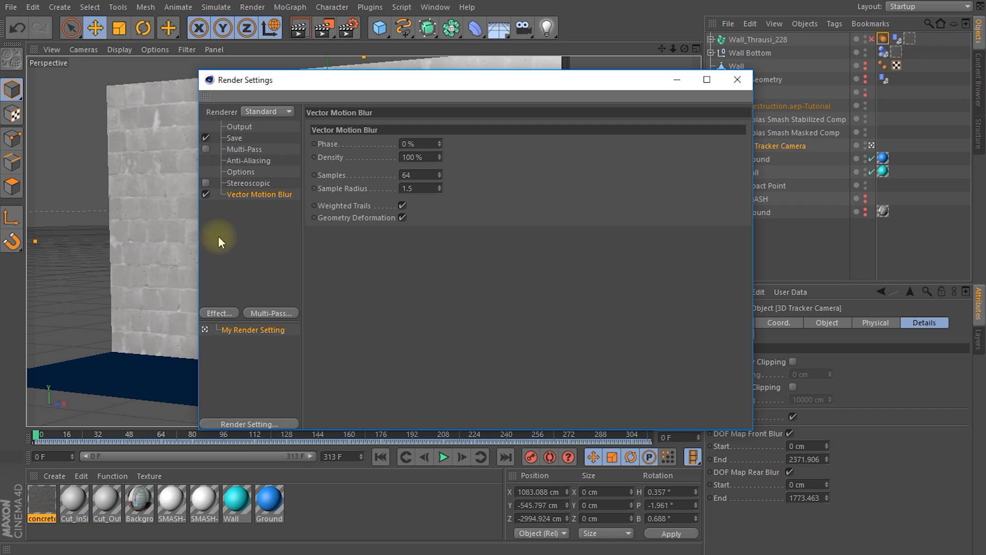
click(265, 314)
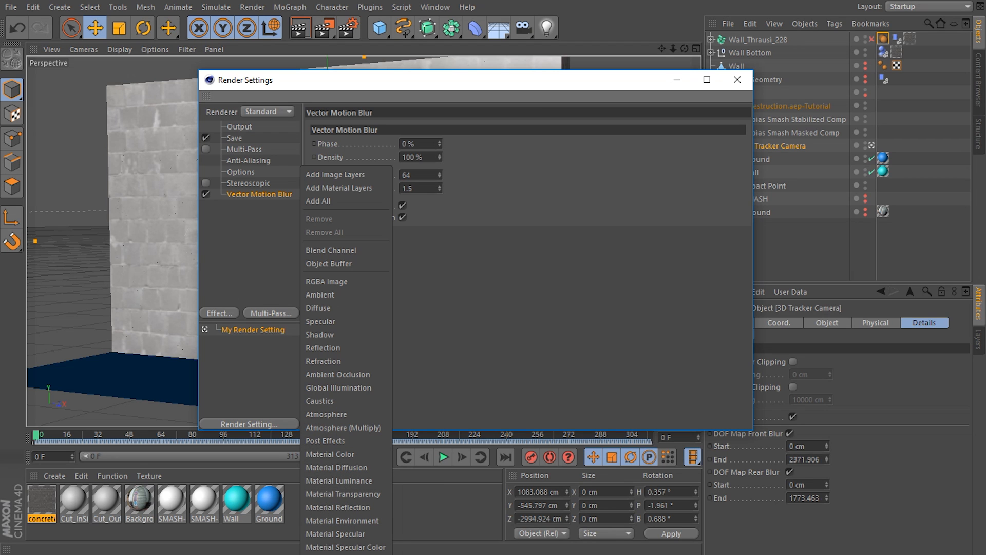
click(333, 554)
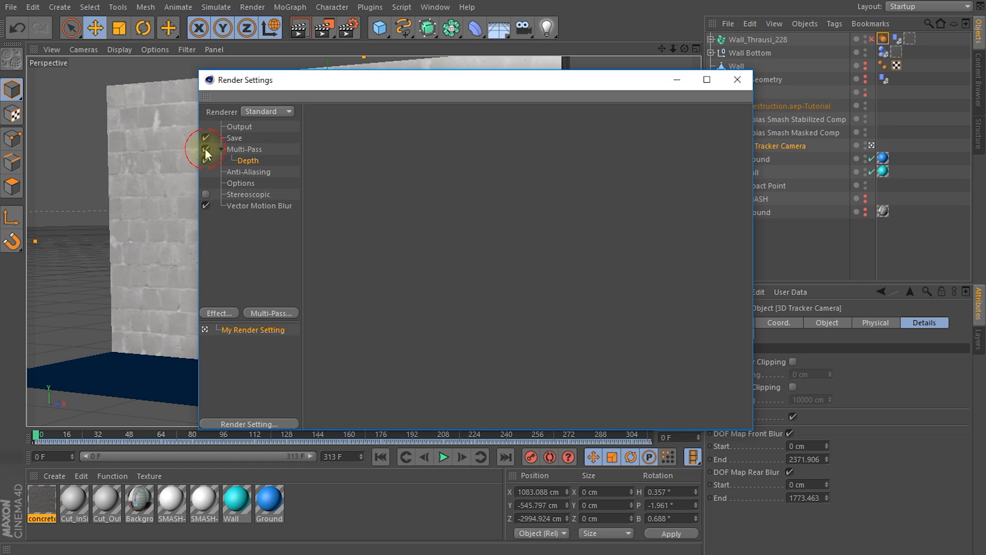
Step: Set the multi-pass image to save in OpenEXR format as multi_pass in the project's 3D folder
click(236, 140)
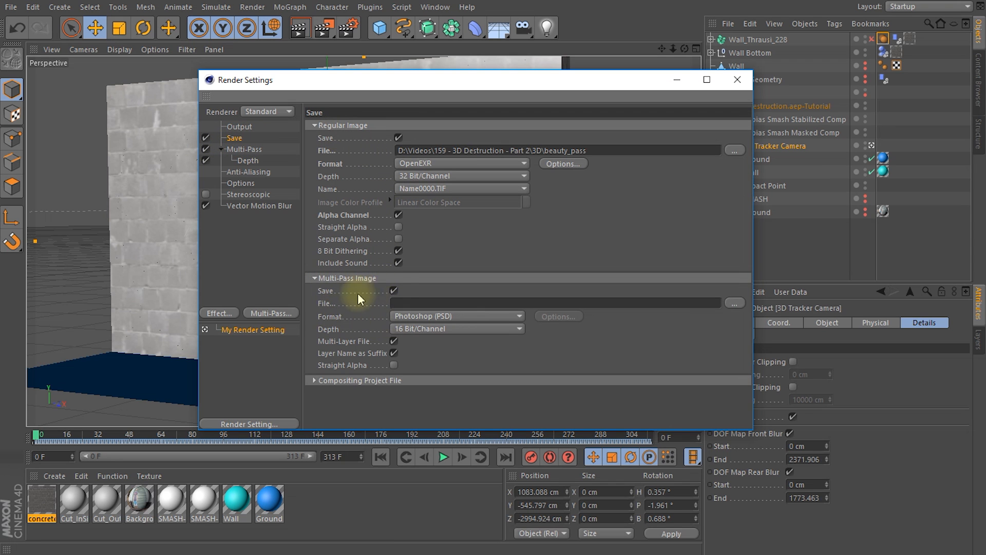
click(425, 315)
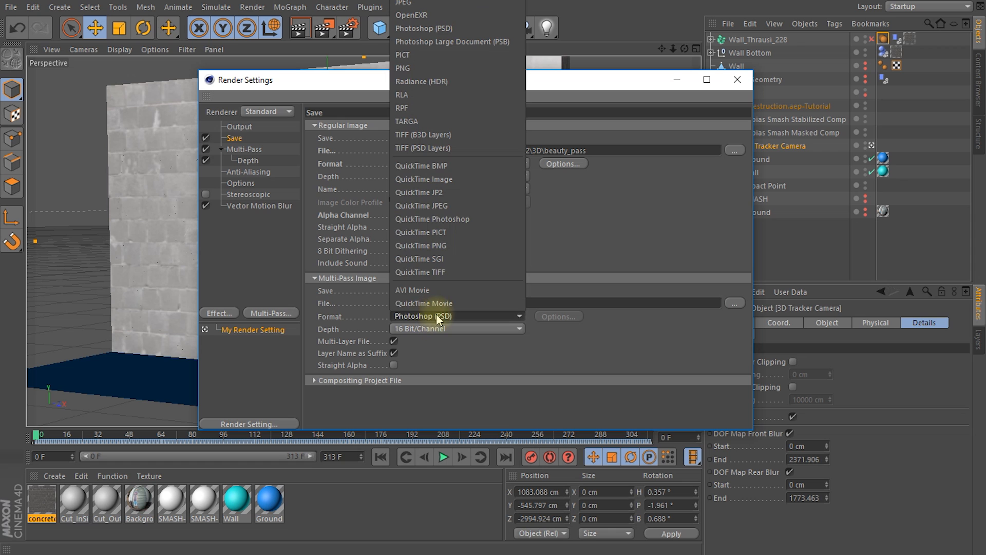
click(441, 14)
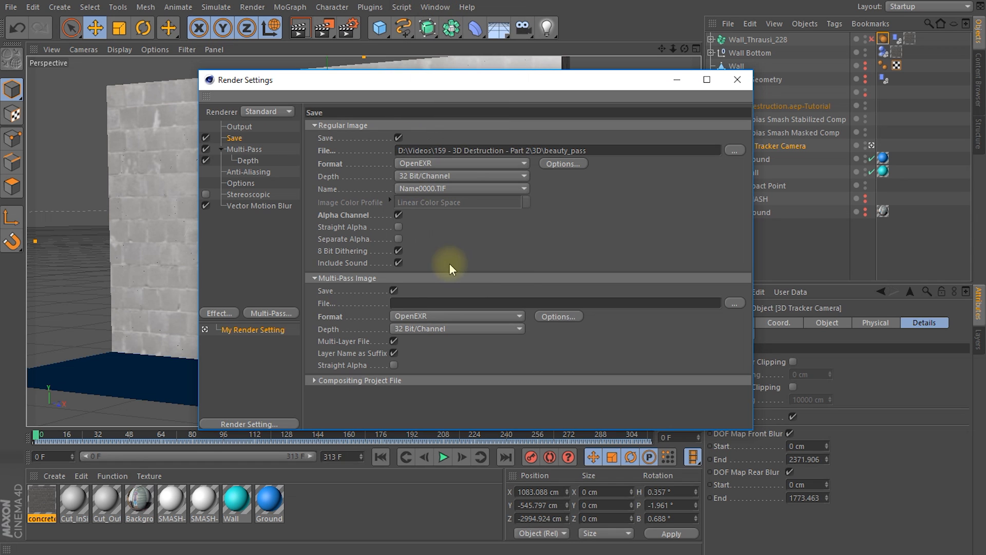
click(735, 303)
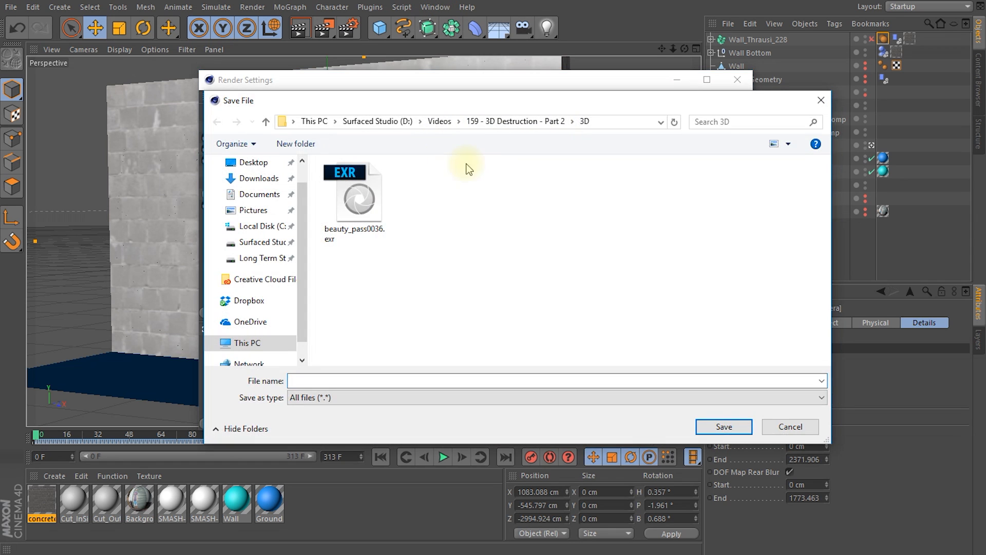
text(multi_pass)
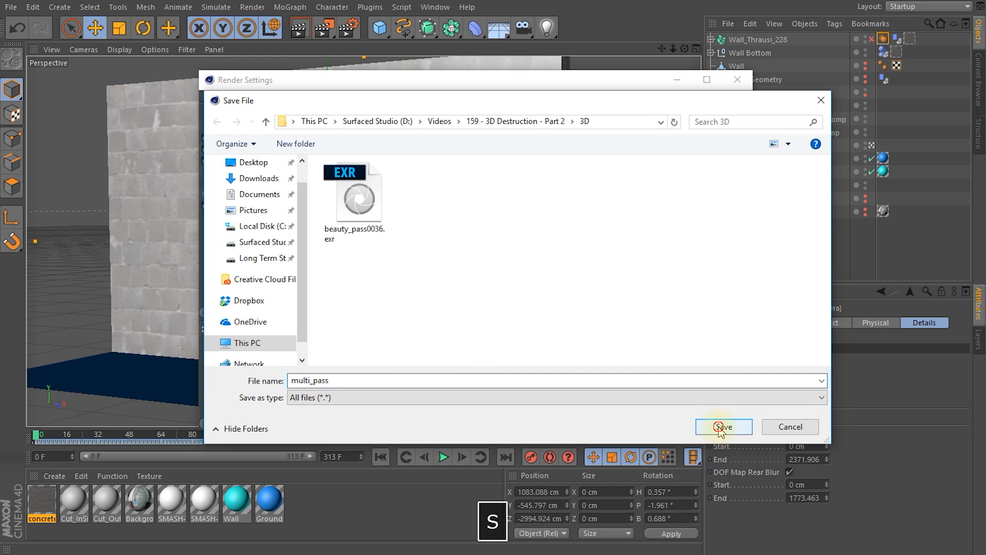
click(722, 426)
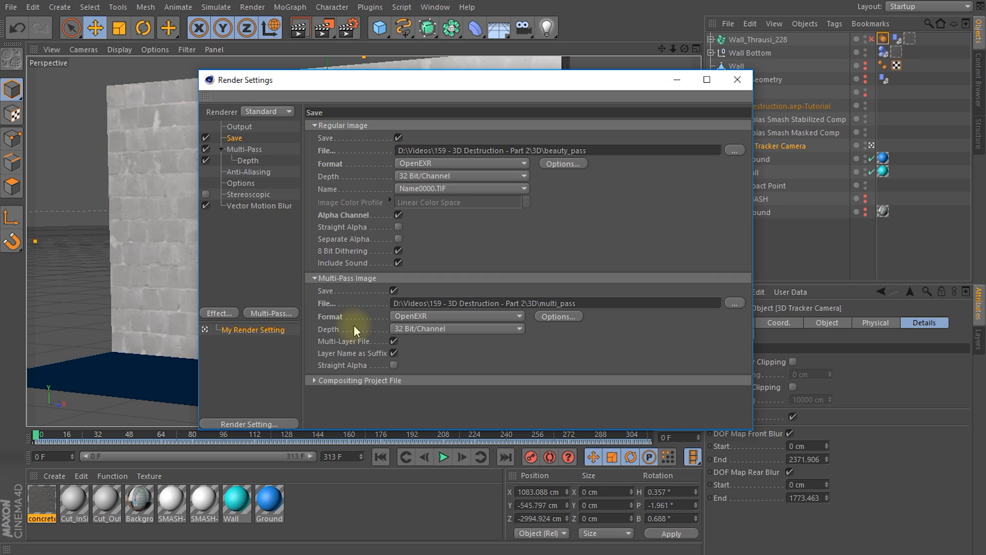
click(740, 81)
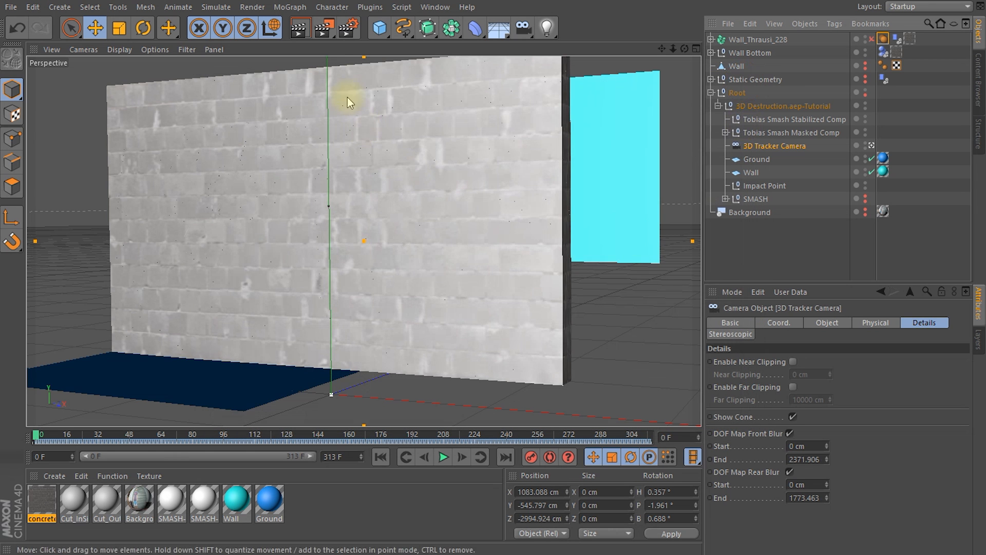
Step: Go to frame 37 and render it to the Picture Viewer
click(41, 435)
drag(47, 439, 114, 443)
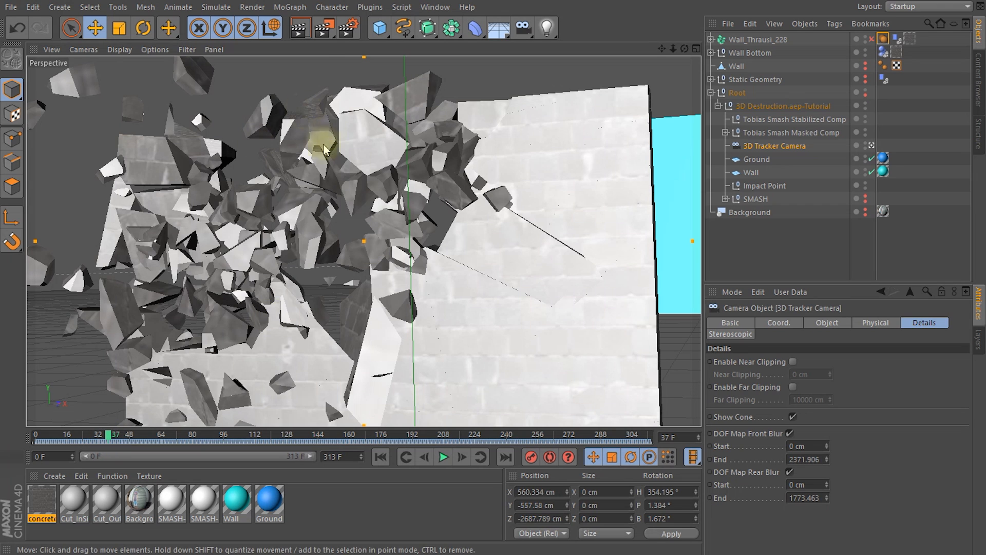
click(324, 28)
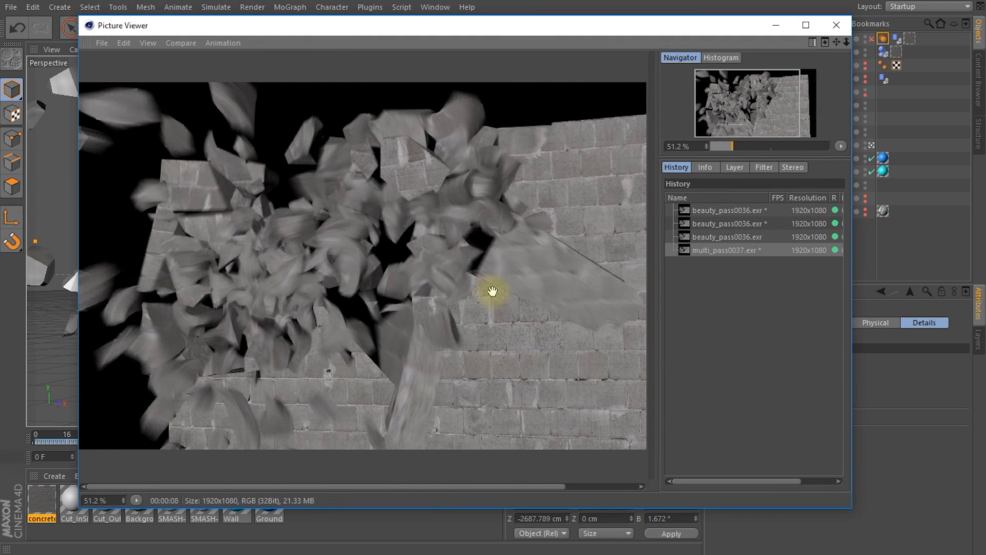
scroll(447, 303, down, 1)
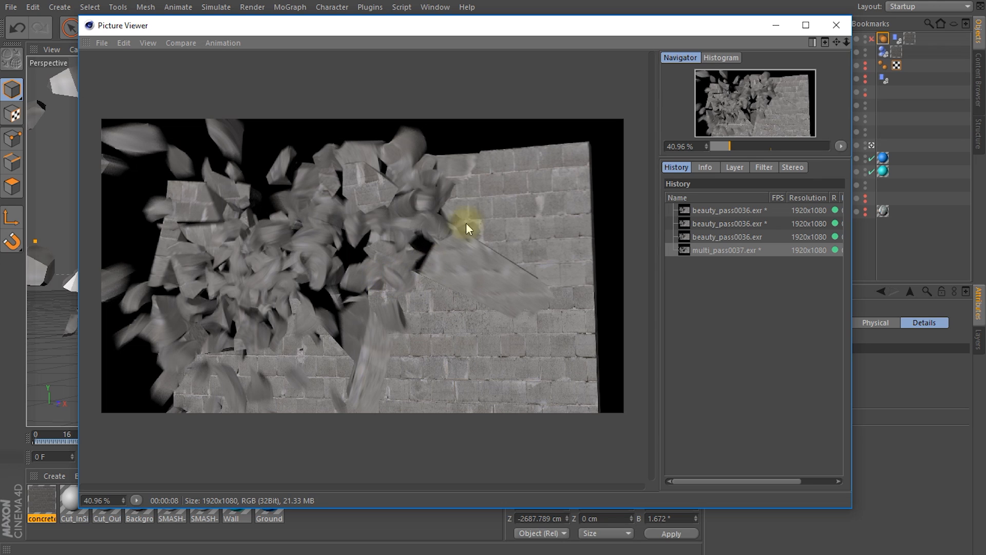
Step: Inspect the rendered frame's Background, Alpha and Depth layers one at a time in Single-Pass mode, and close the Picture Viewer
click(734, 167)
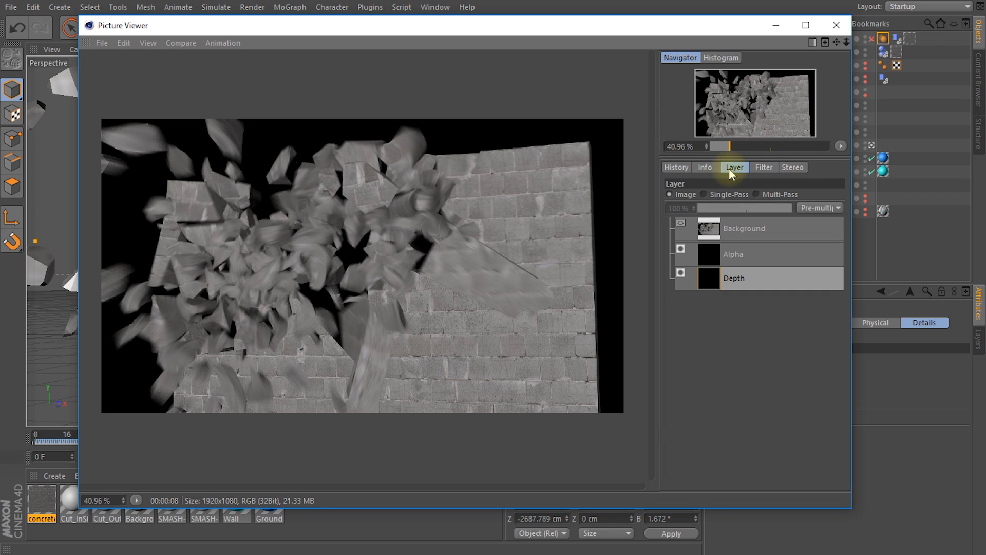
click(707, 194)
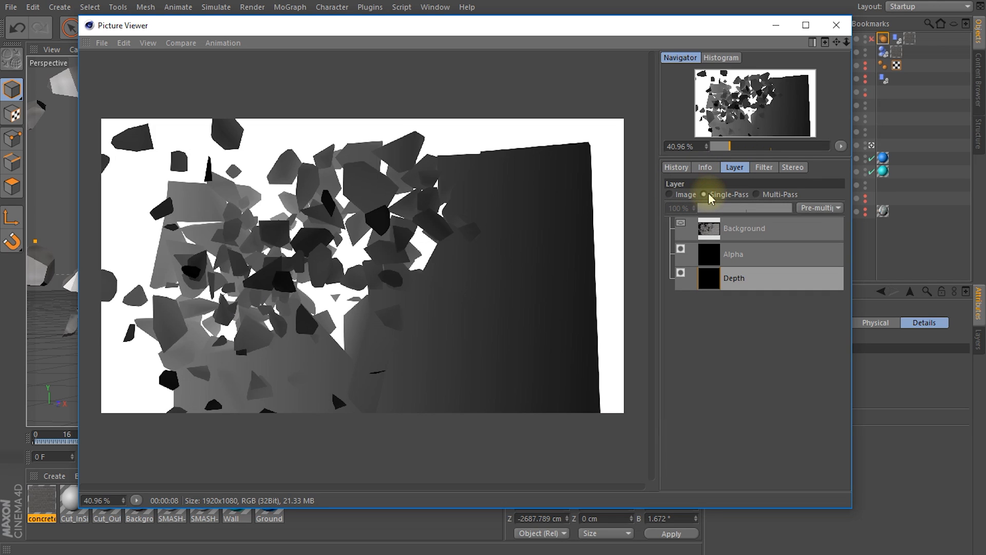
click(739, 229)
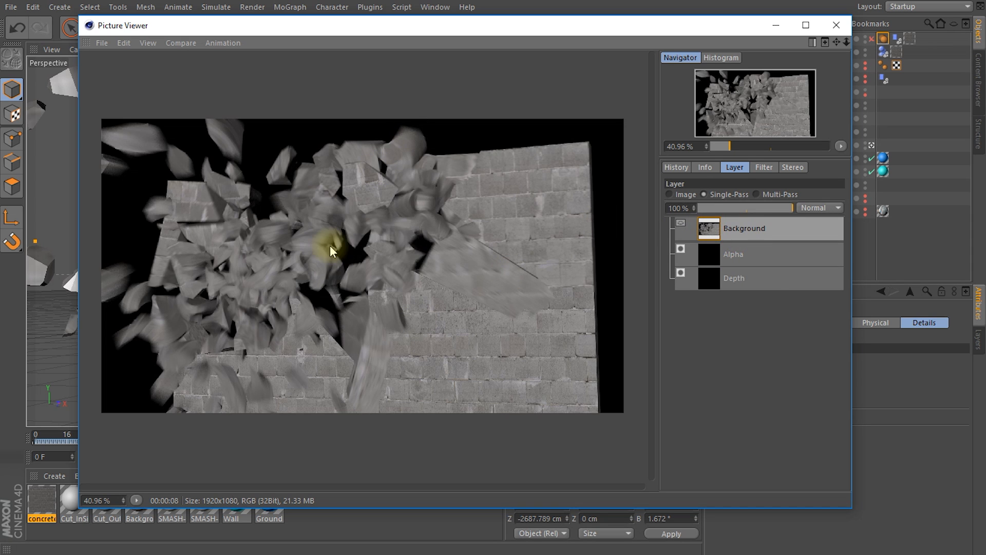
click(738, 257)
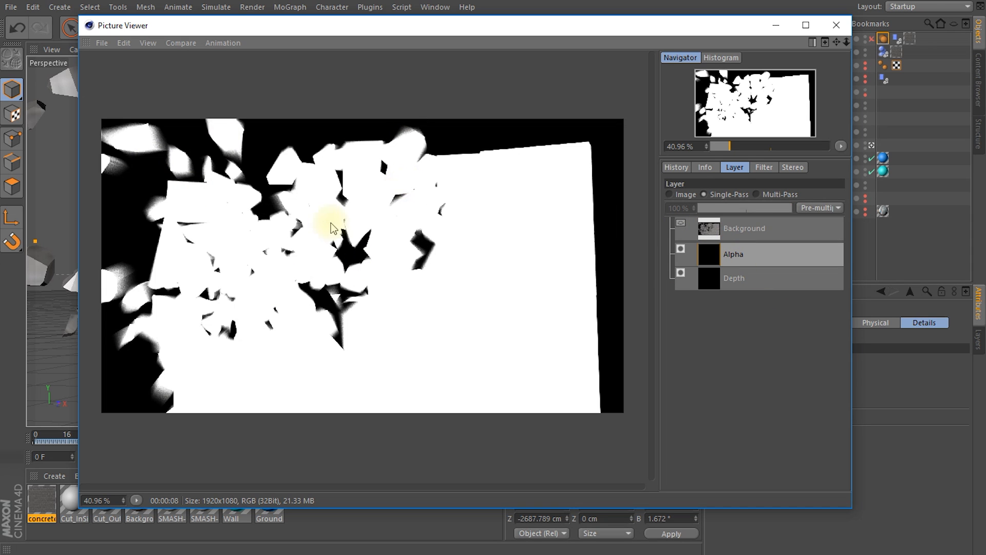
click(713, 277)
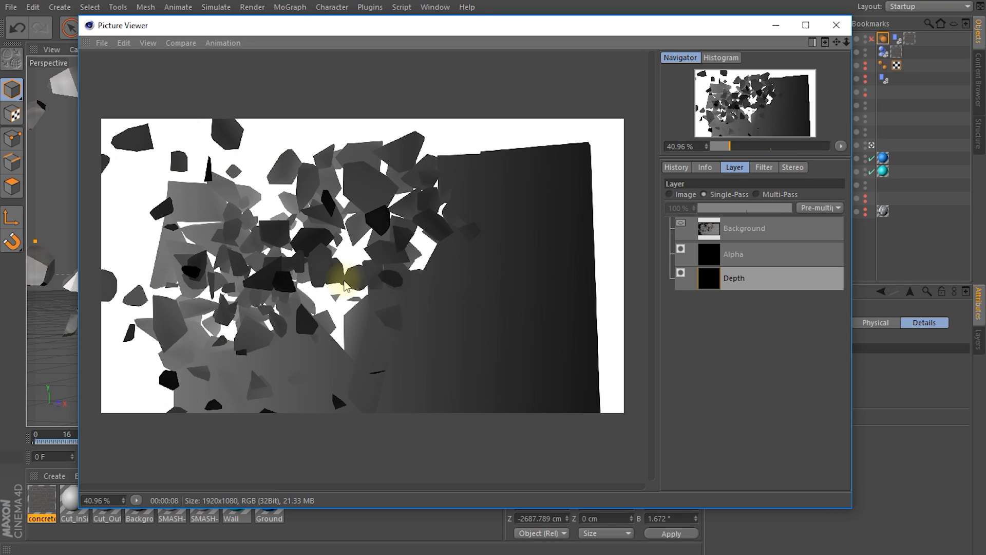
click(836, 25)
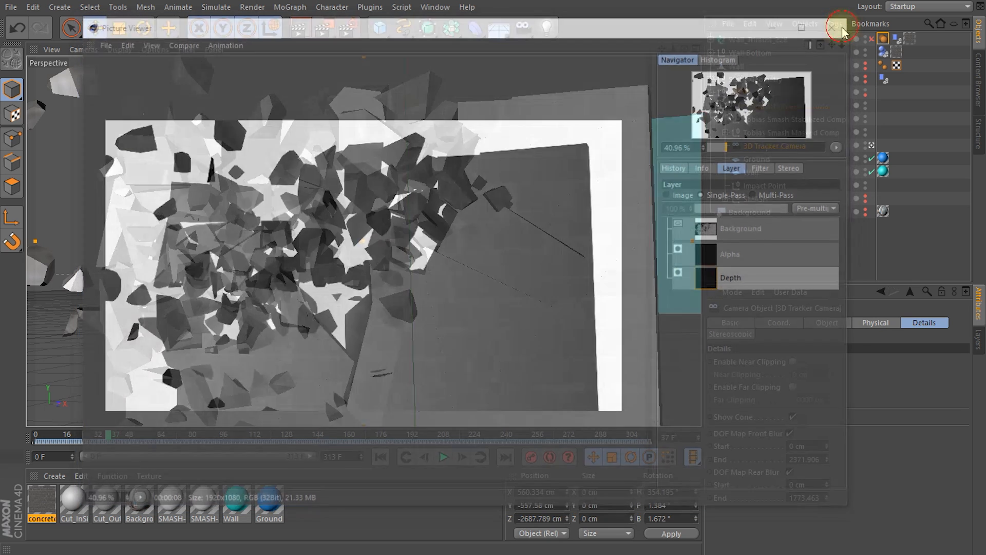
Step: Set the output frame range to All Frames and render the sequence to the Picture Viewer
click(344, 30)
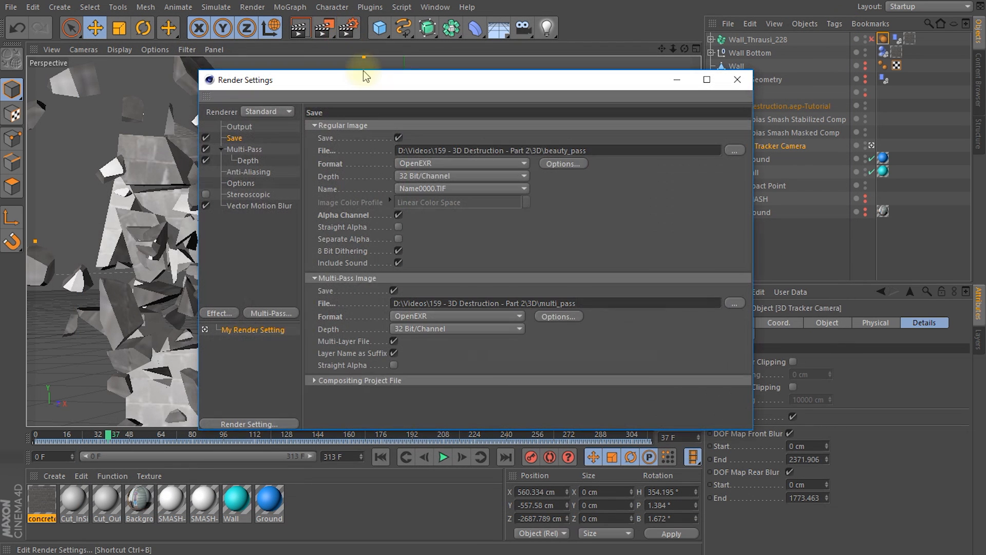
click(239, 126)
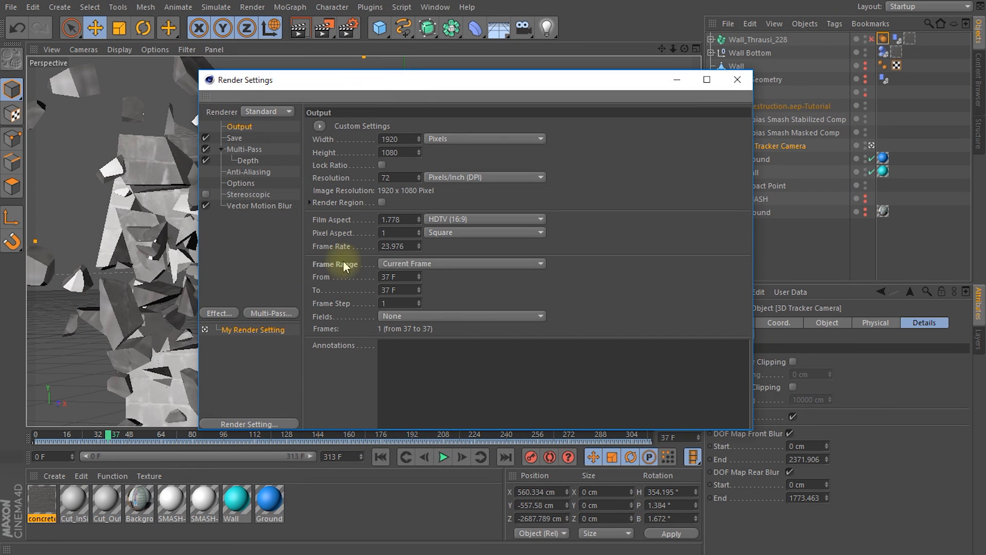
click(427, 264)
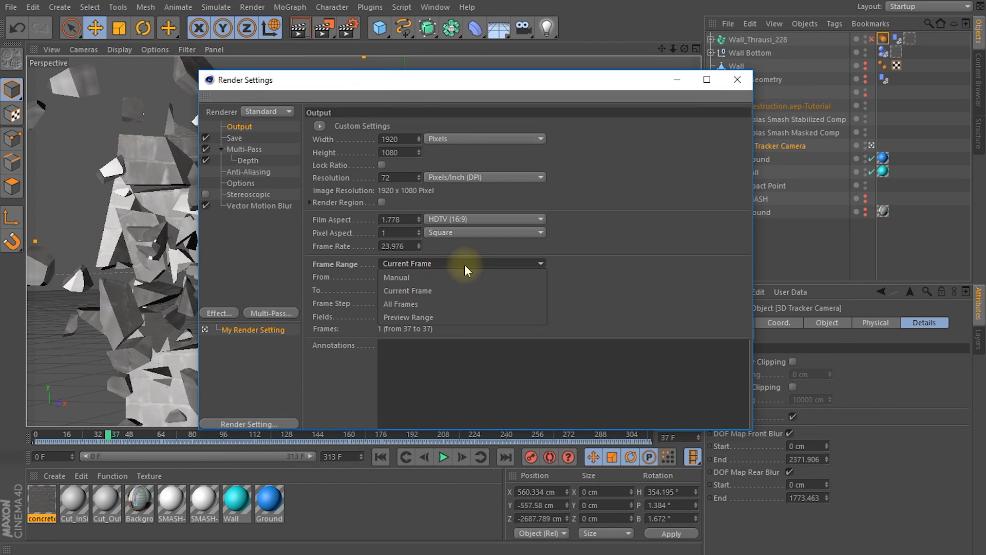
click(420, 303)
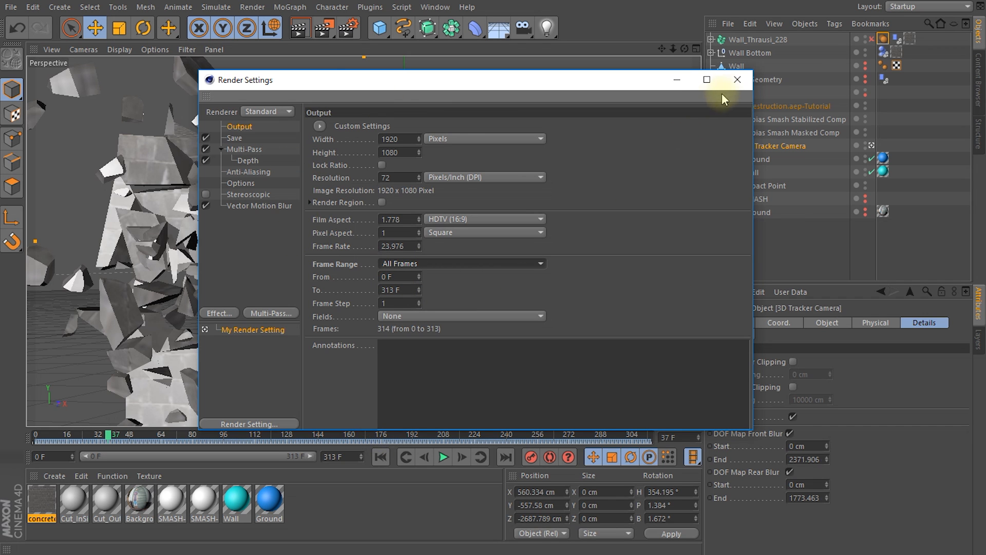
click(738, 81)
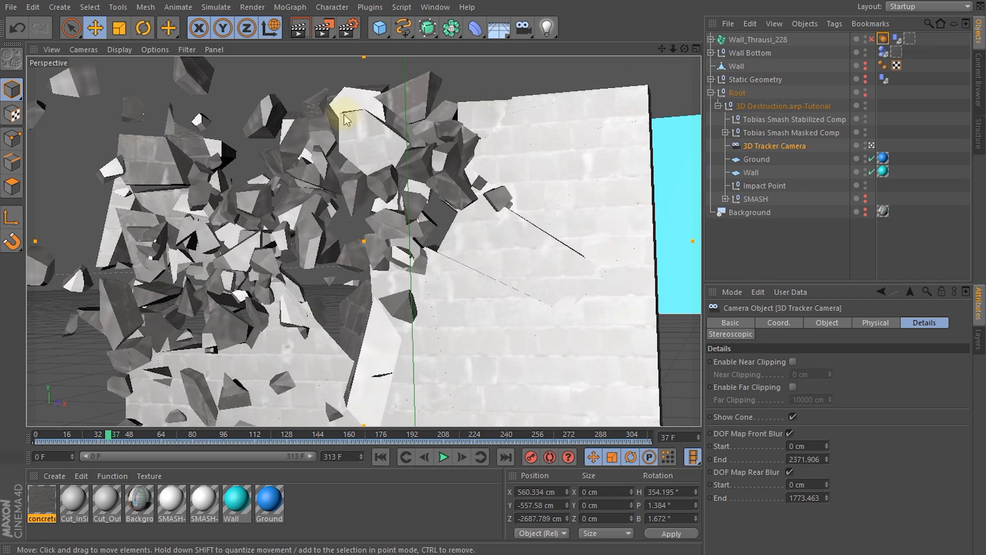
click(325, 32)
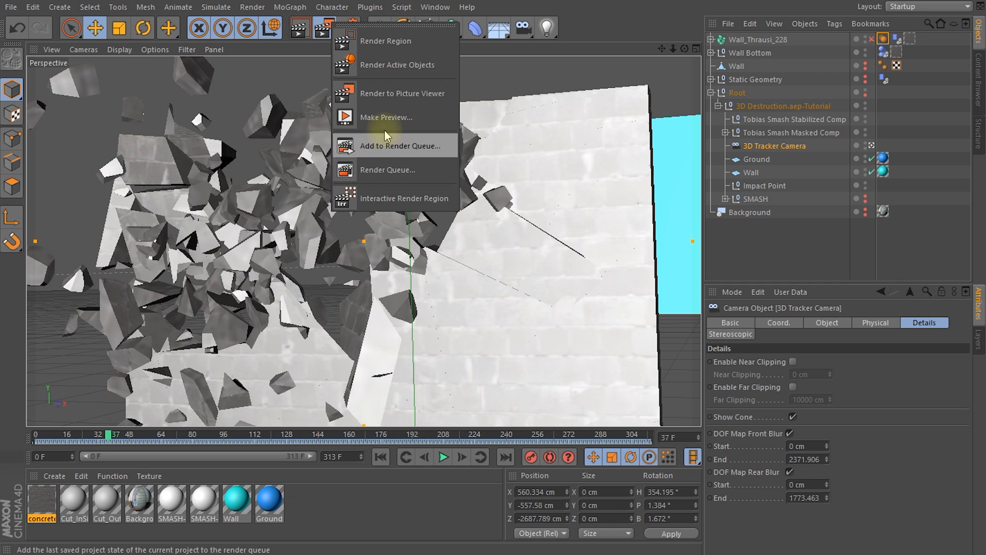
click(391, 94)
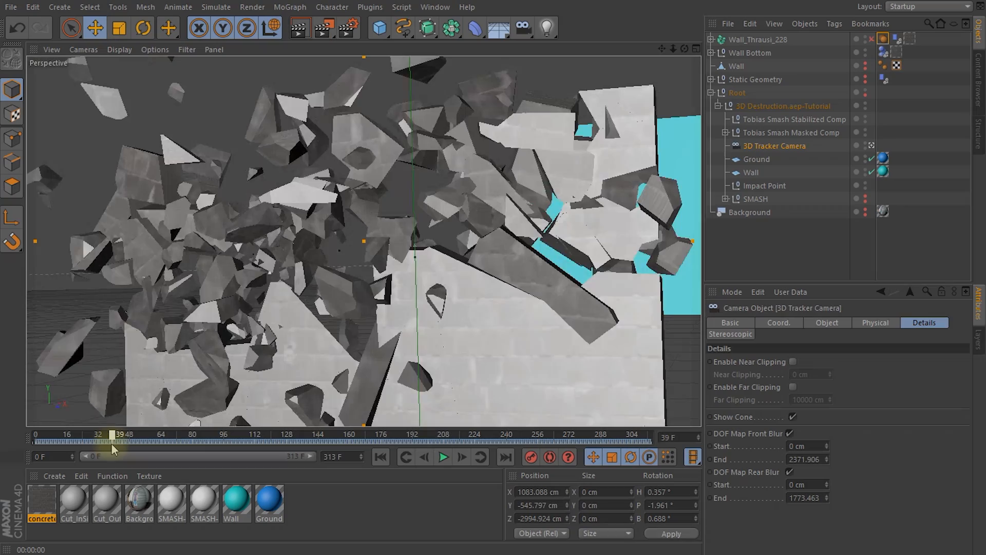
Step: Move to frame 45 and show the Background object in the viewport again
drag(112, 444, 134, 447)
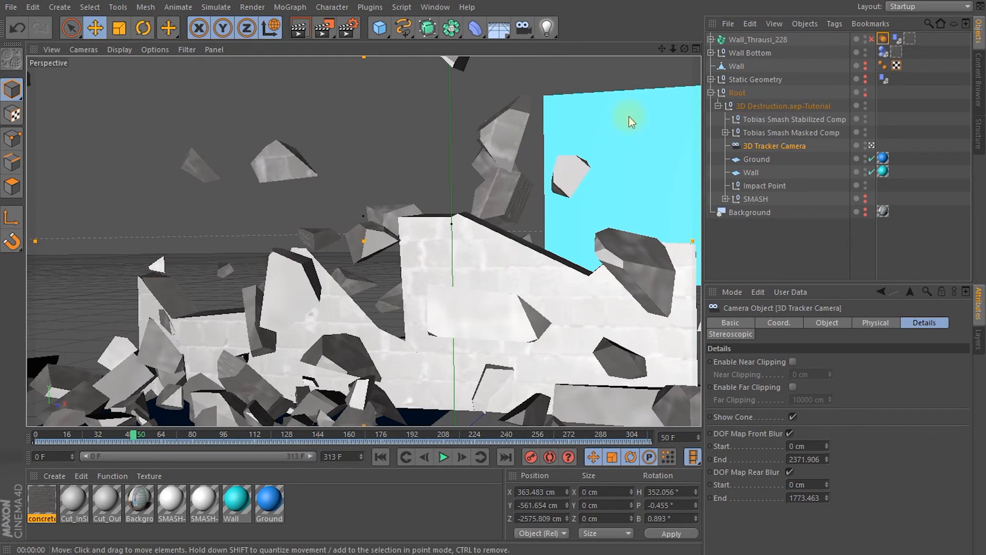
click(127, 437)
drag(128, 437, 126, 440)
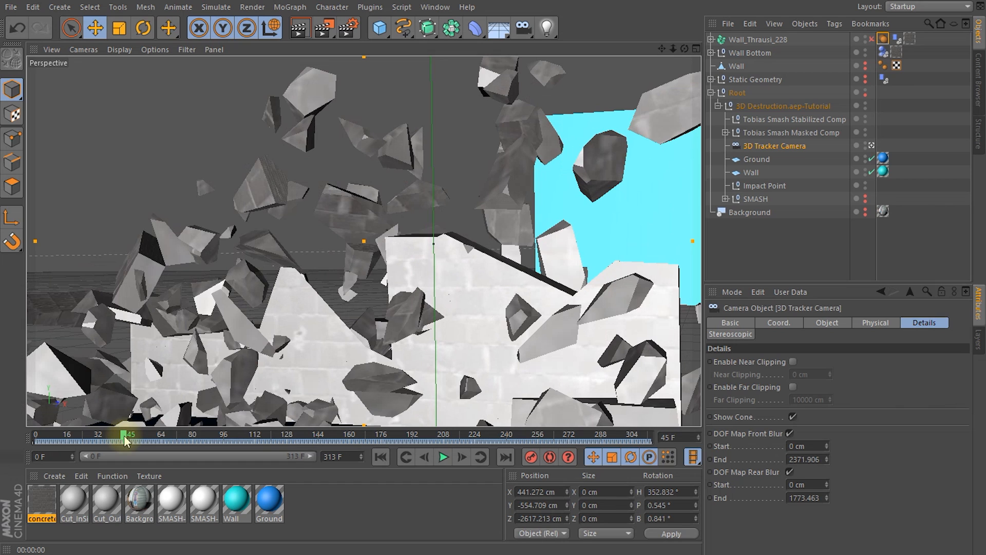
click(864, 211)
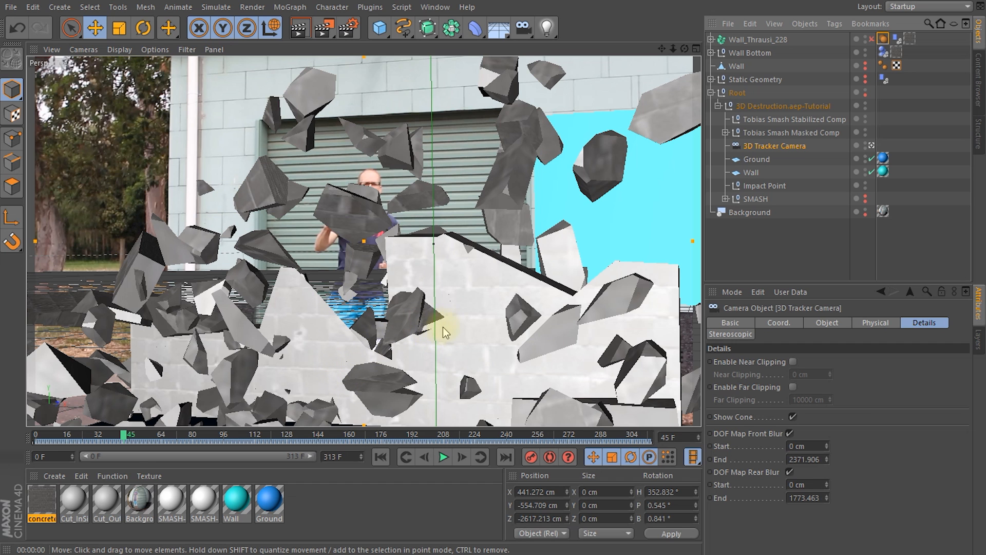
Step: Disable Multi-Pass in the render settings and add the Ambient Occlusion effect
click(348, 27)
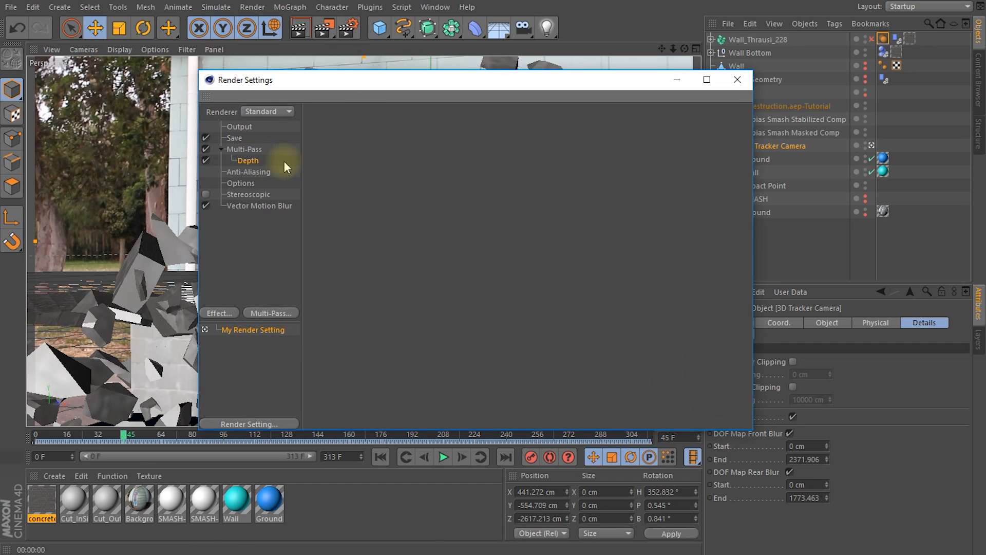
click(205, 149)
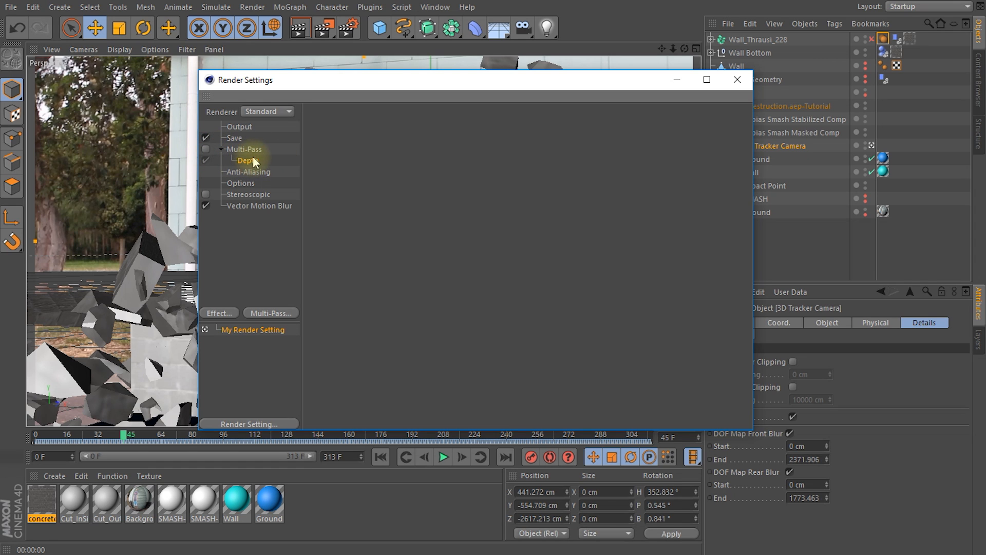
click(217, 313)
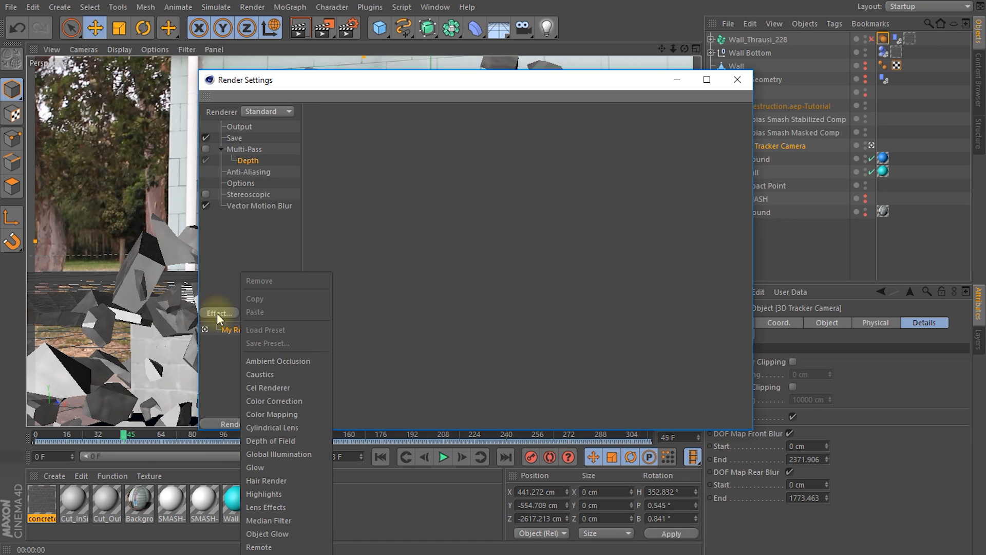
click(268, 360)
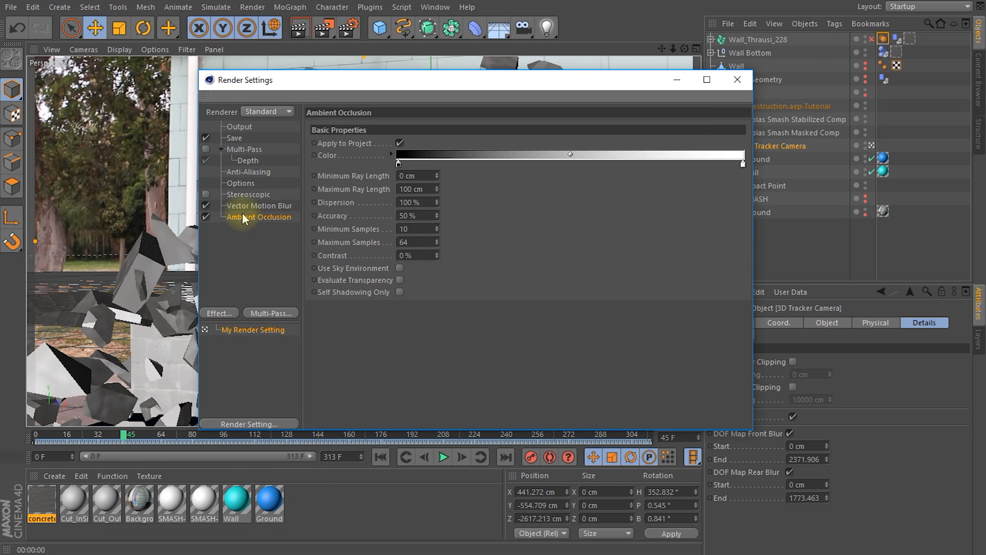
Step: Change the regular image's output file name to ao_pass and set the frame range to Current Frame
click(235, 139)
drag(586, 150, 542, 150)
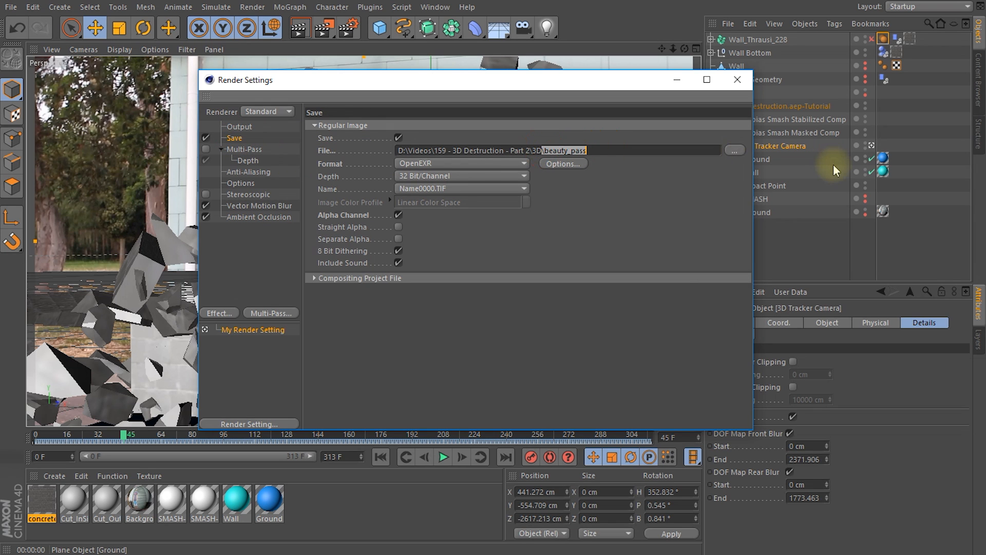
text(\ao_pas)
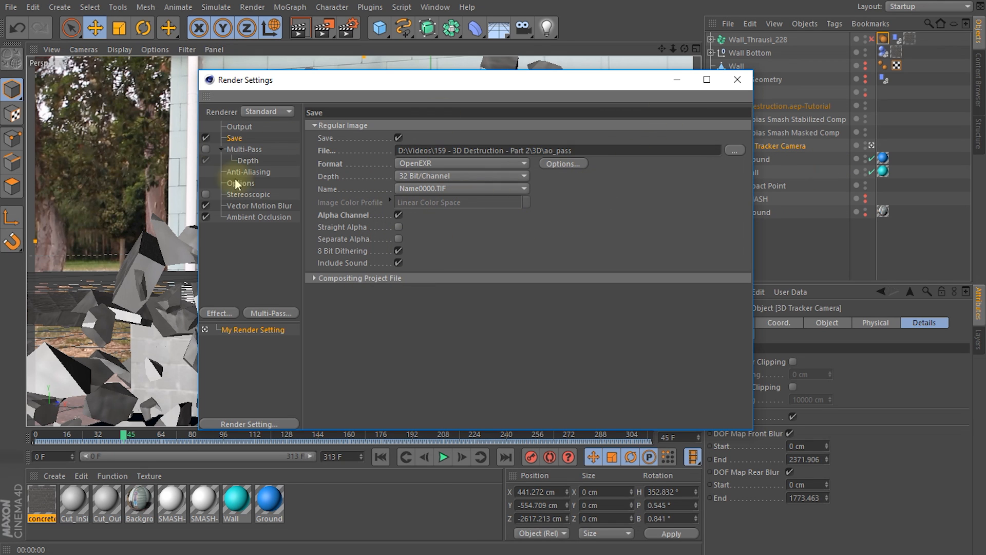
click(237, 127)
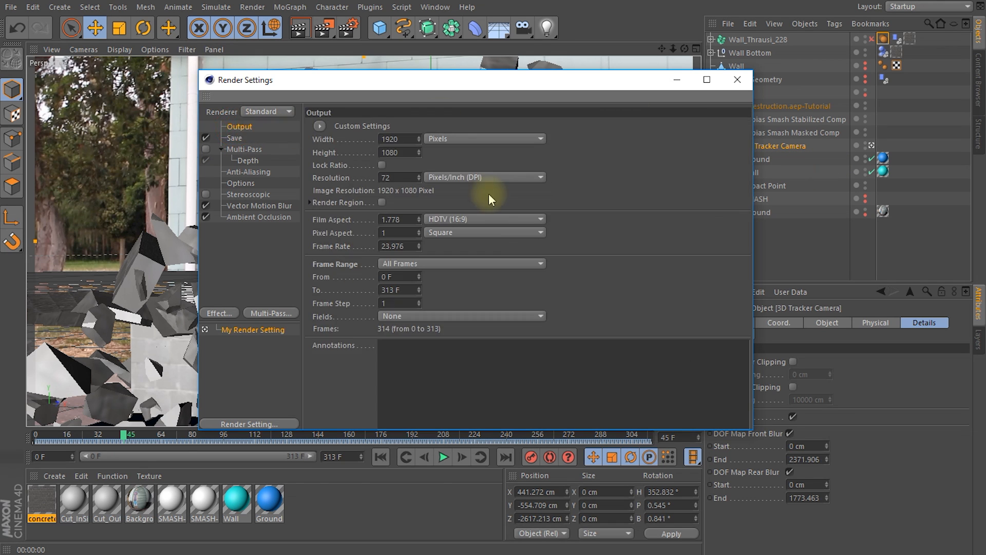
click(408, 264)
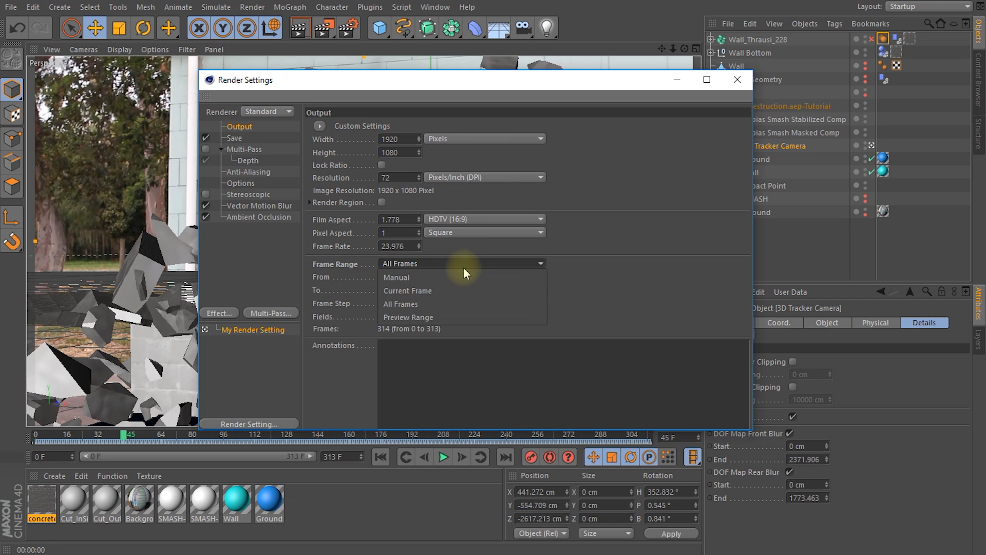
click(432, 288)
click(737, 84)
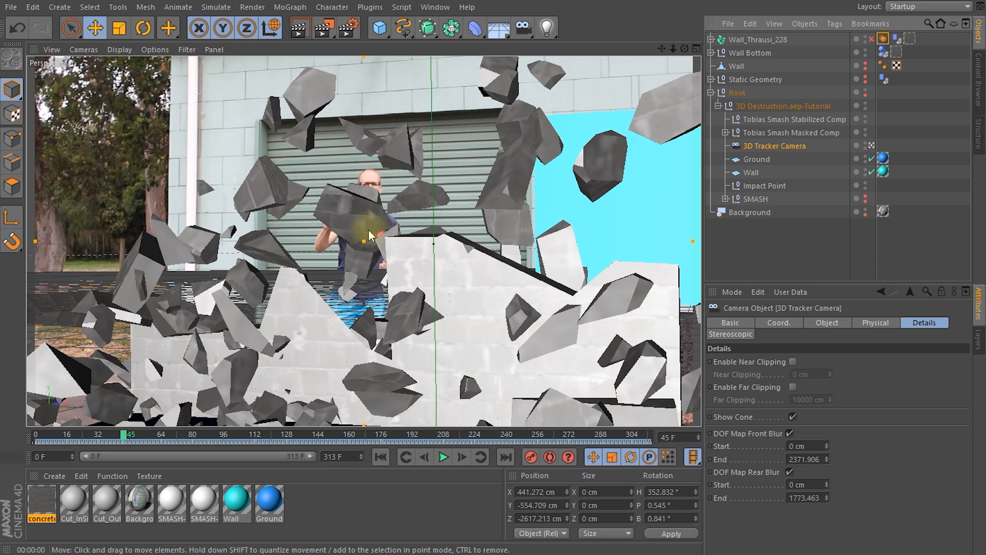
Step: Preview the ambient occlusion render in the viewport and create a new material with Specular disabled and Luminance enabled
key(ctrl+r)
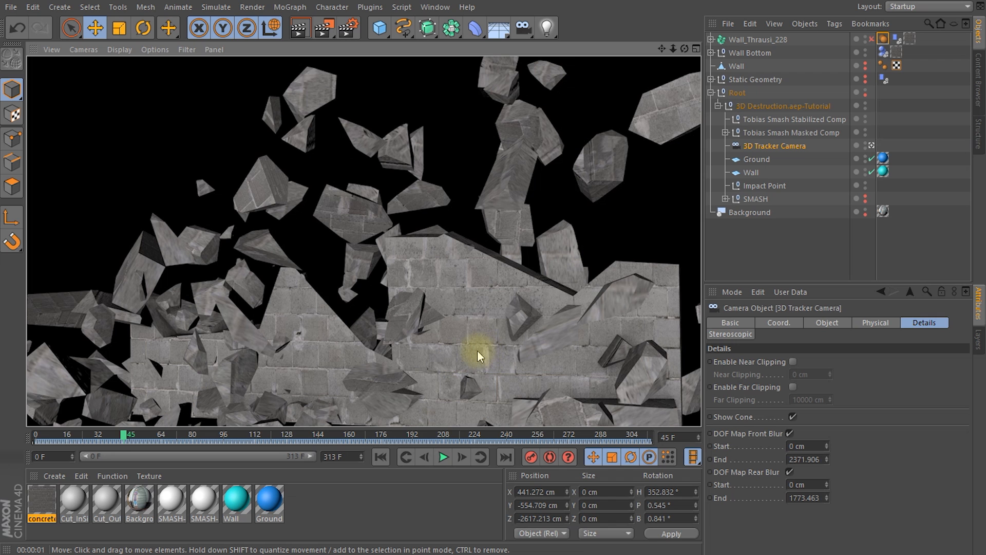
click(53, 476)
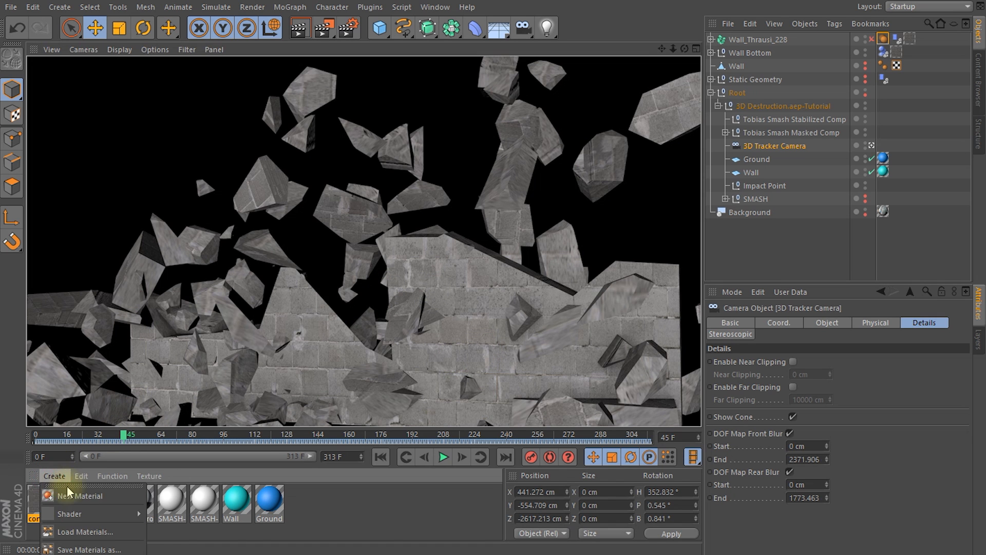
click(79, 496)
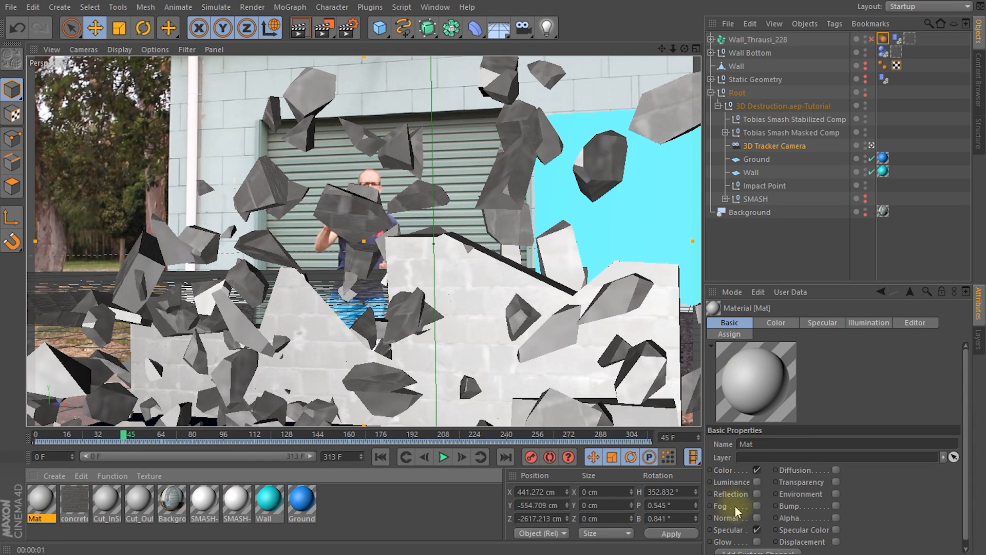
click(757, 530)
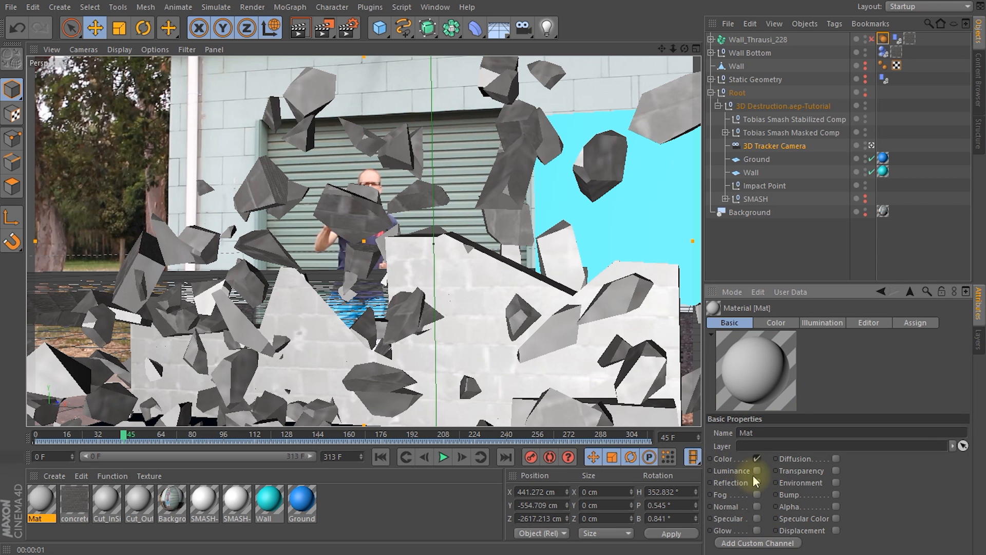
click(757, 482)
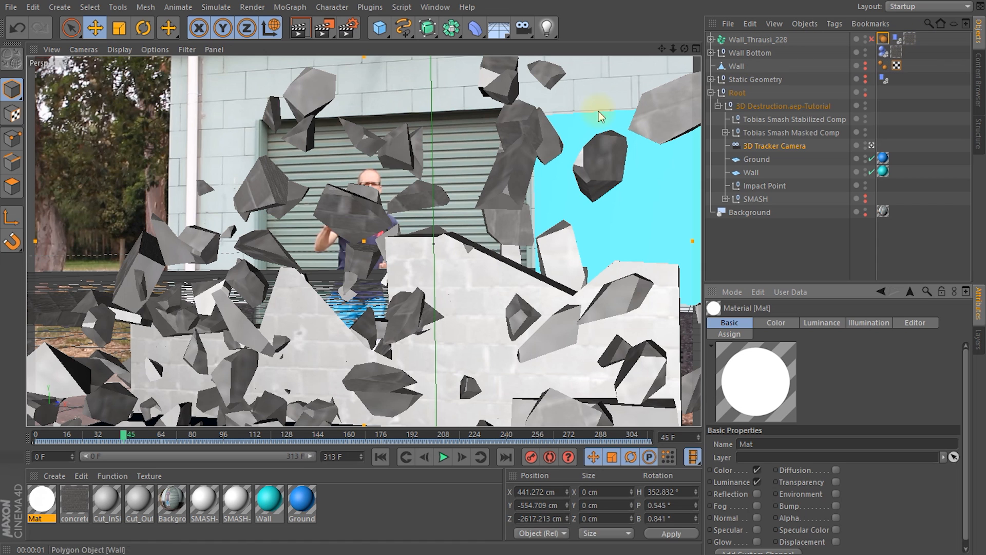
Step: Replace the materials on Wall_Thrausi_228 and Wall Bottom with the white luminance material and preview the render in the viewport
drag(47, 511, 915, 42)
drag(35, 495, 896, 51)
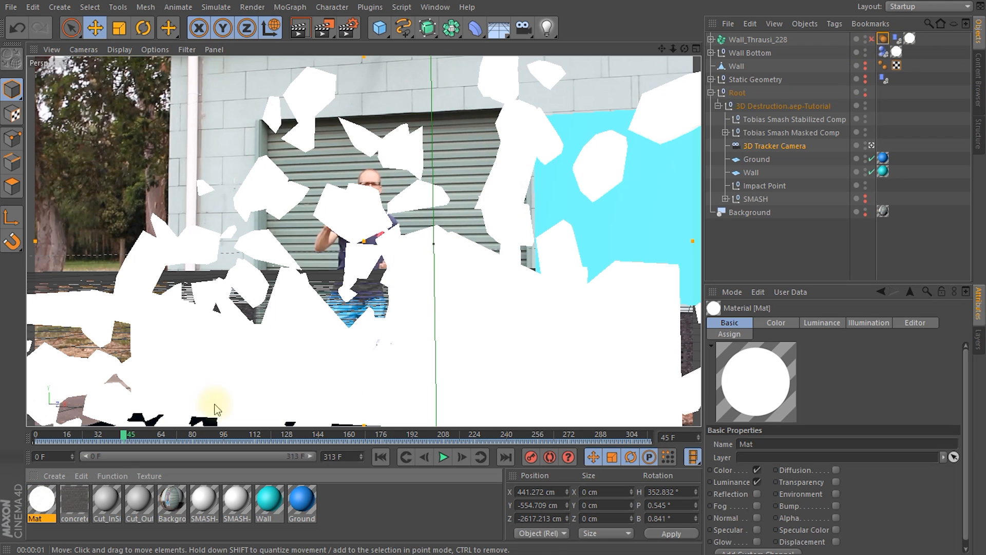
key(ctrl+r)
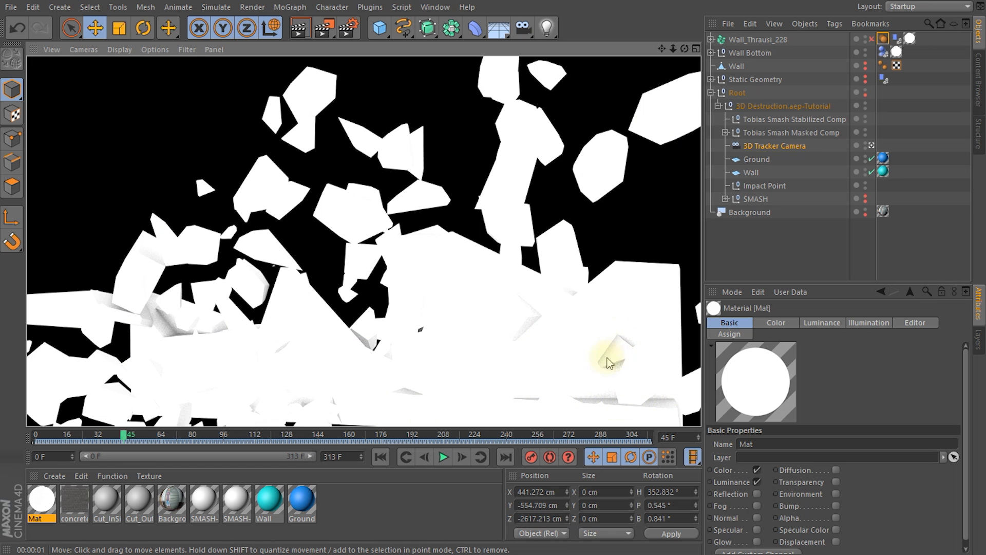
Step: Move to frame 35 and preview the ambient occlusion render in the viewport
click(105, 438)
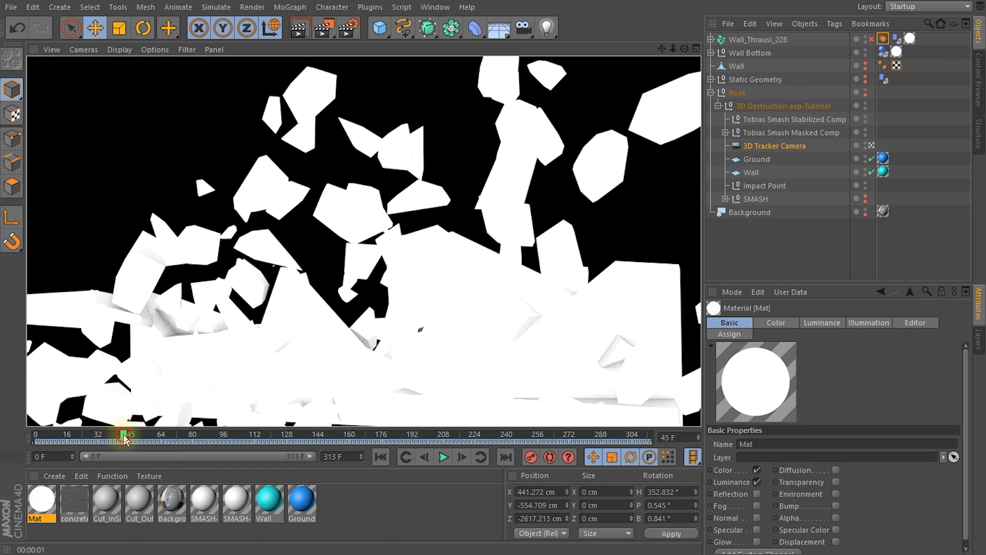
mouse_move(102, 437)
mouse_down()
mouse_move(54, 441)
mouse_move(103, 442)
mouse_up()
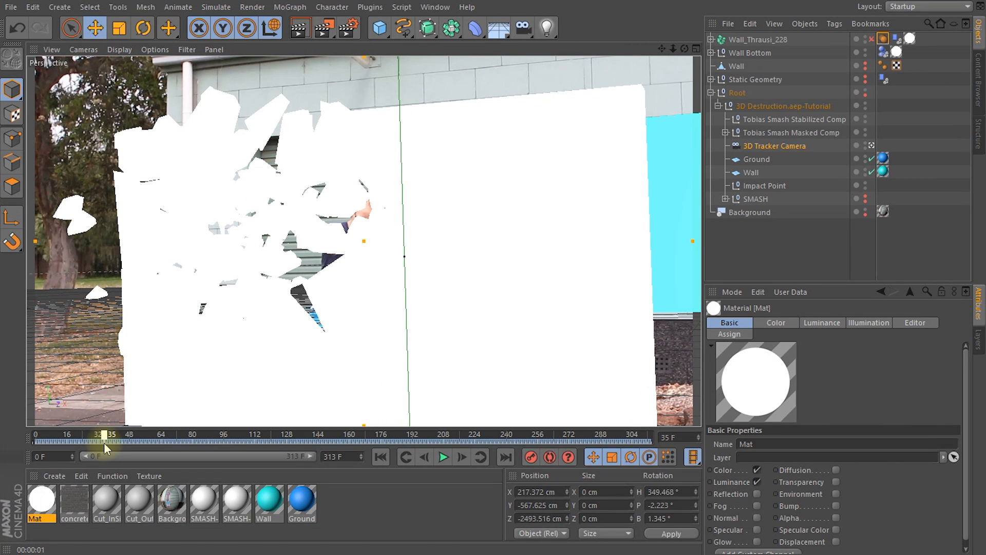
key(ctrl+r)
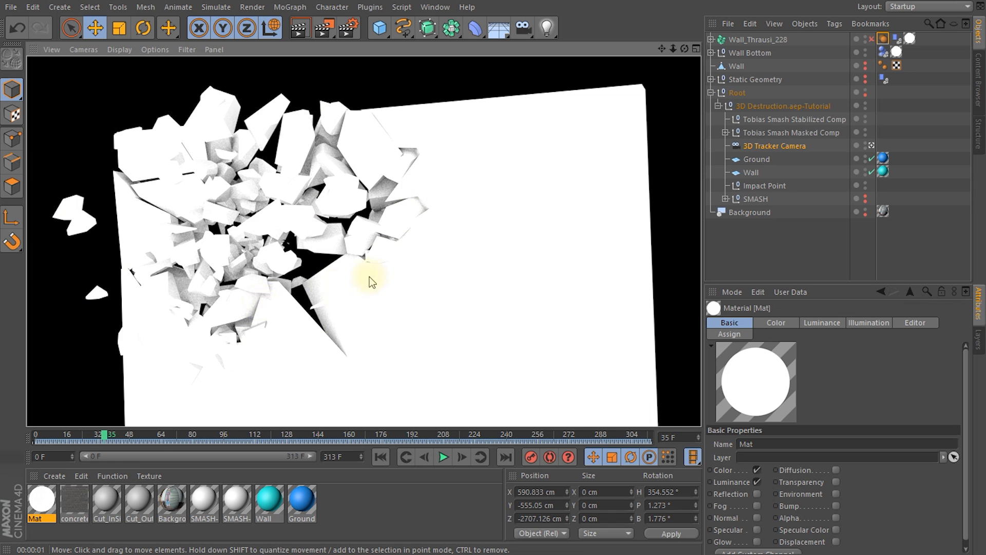
Step: Set the output frame range to All Frames and render the ao_pass sequence to the Picture Viewer
click(349, 29)
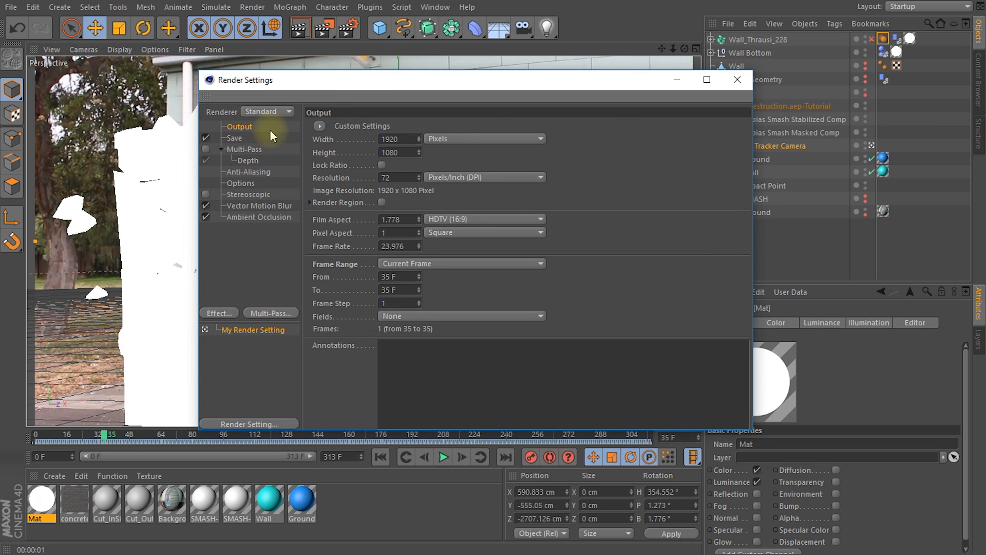
click(392, 264)
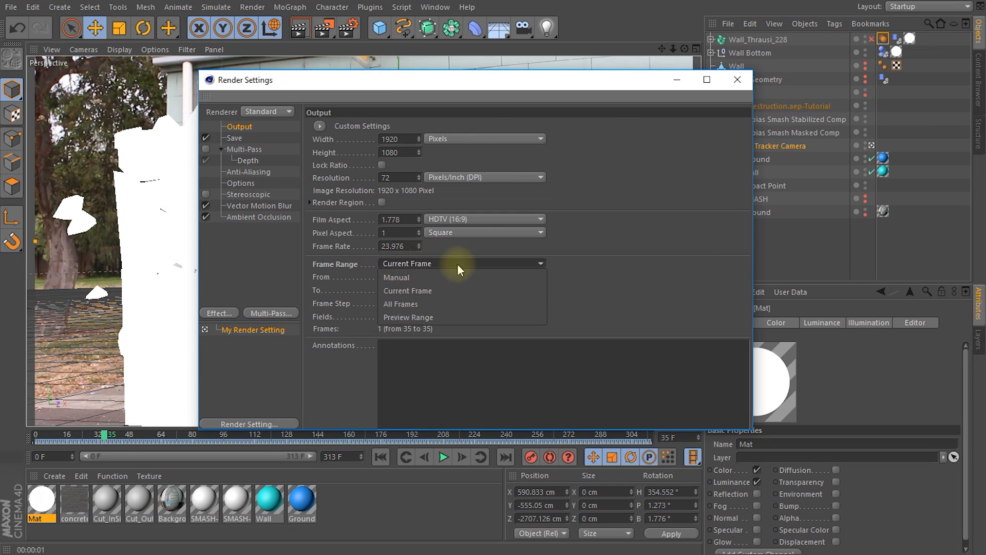
click(414, 301)
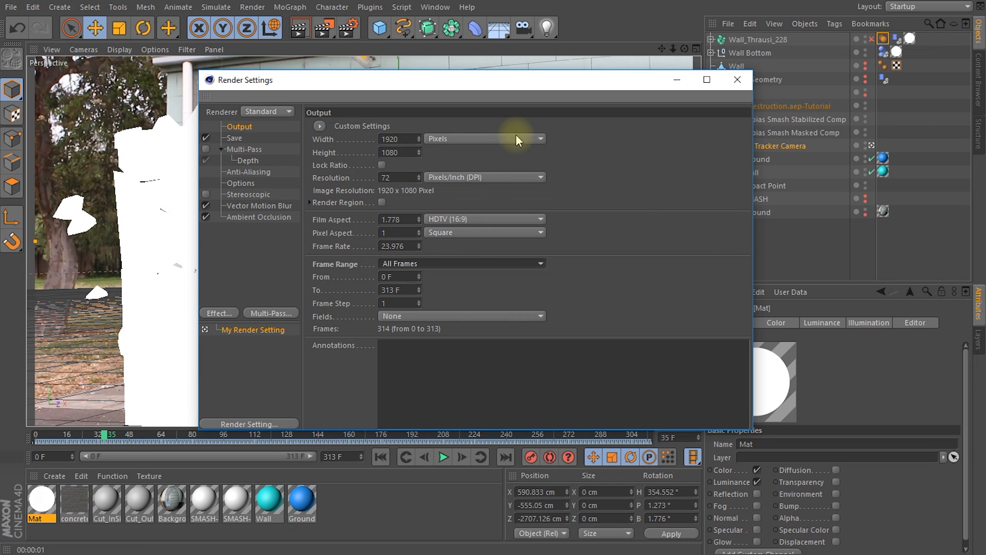
click(256, 138)
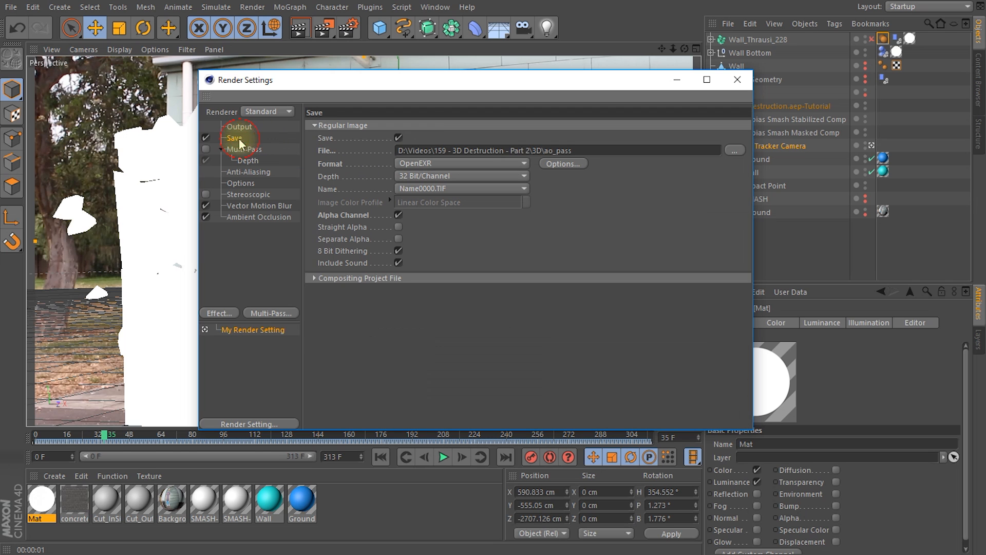
double_click(547, 150)
drag(565, 151, 606, 148)
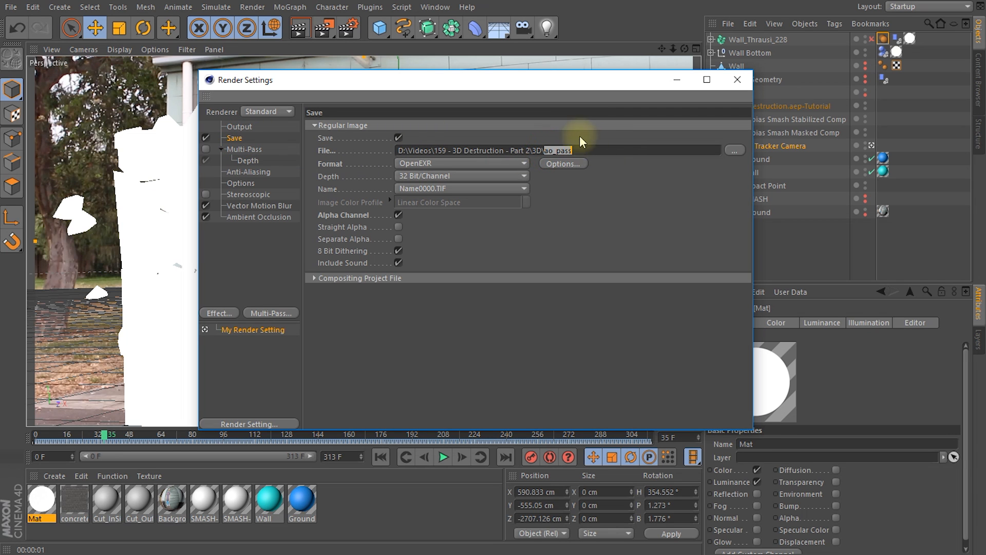
click(738, 81)
click(322, 33)
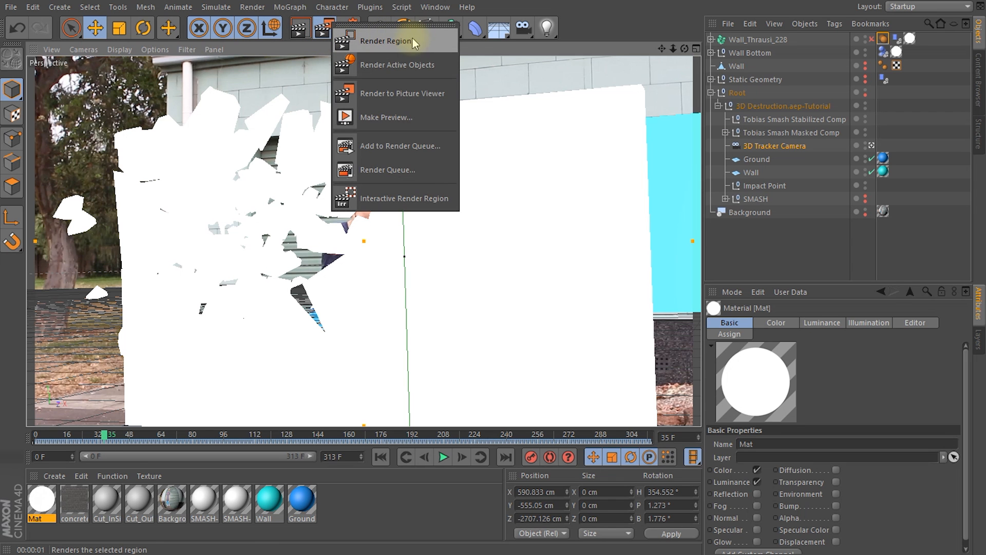
click(323, 33)
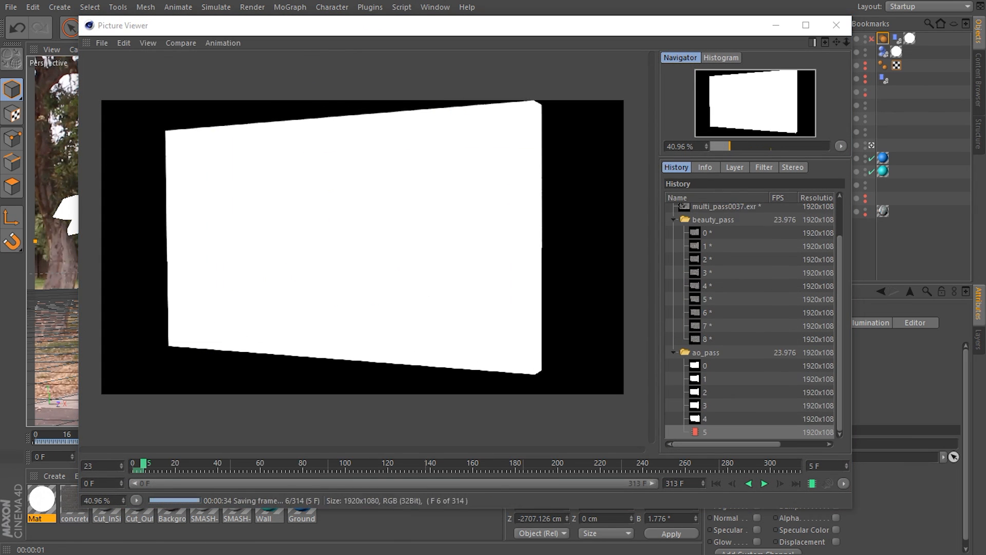
Step: Switch to File Explorer and look through the beauty, depth and shadow pass EXR sequences in the Render folder
drag(985, 164, 383, 55)
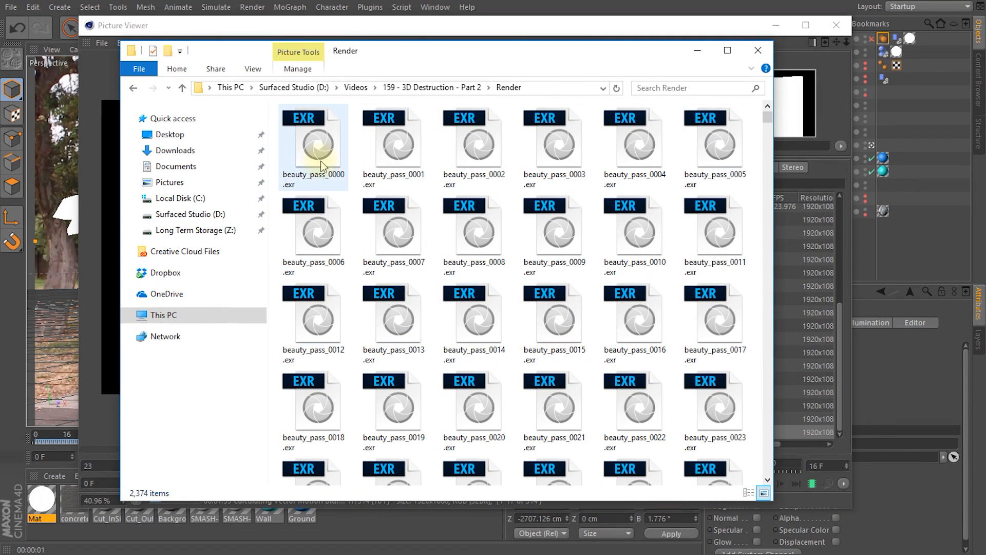
click(315, 146)
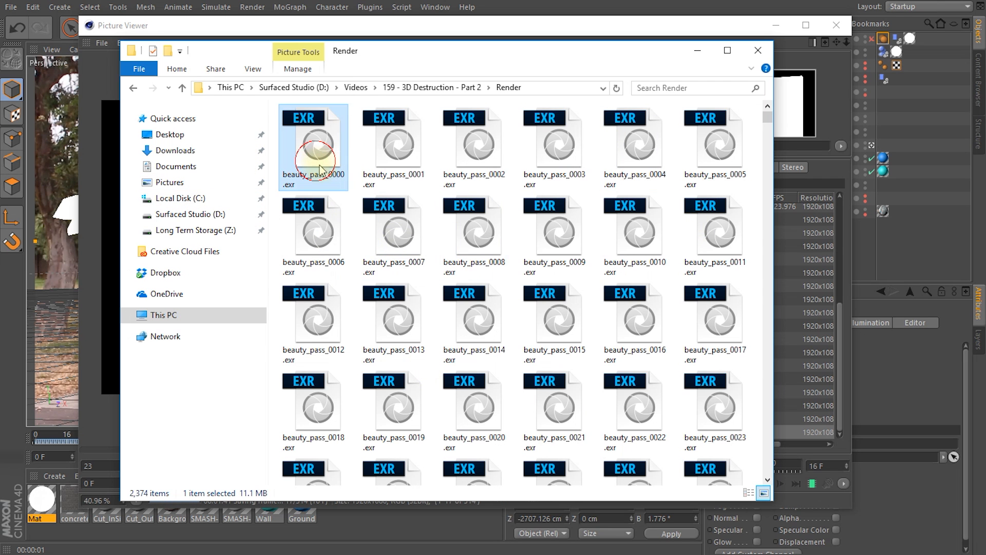
drag(752, 258, 754, 284)
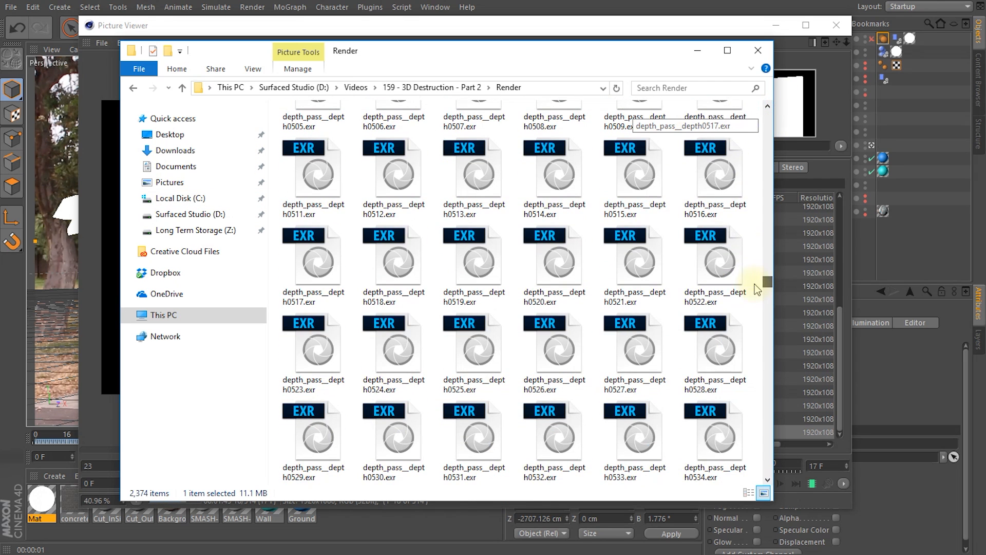
click(534, 210)
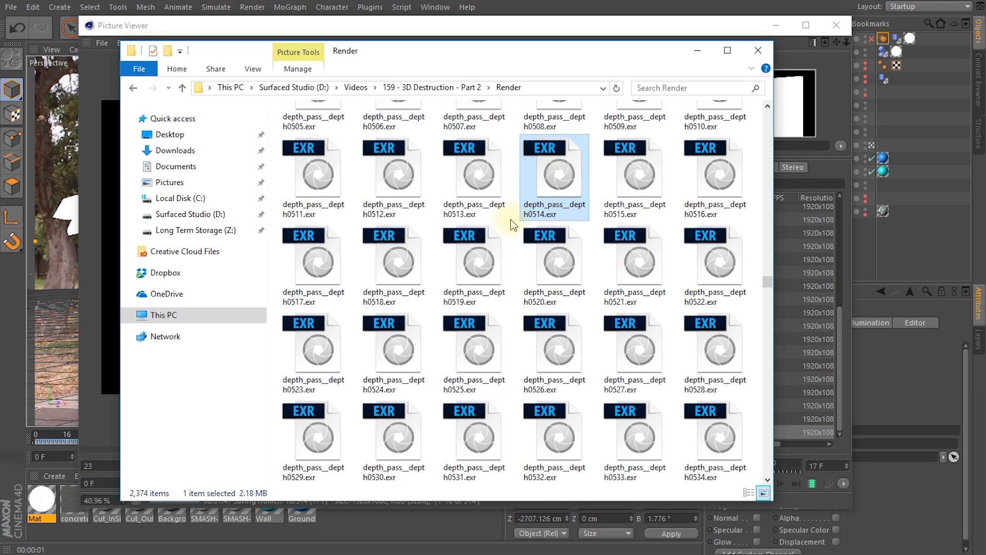
drag(767, 288, 766, 406)
click(637, 244)
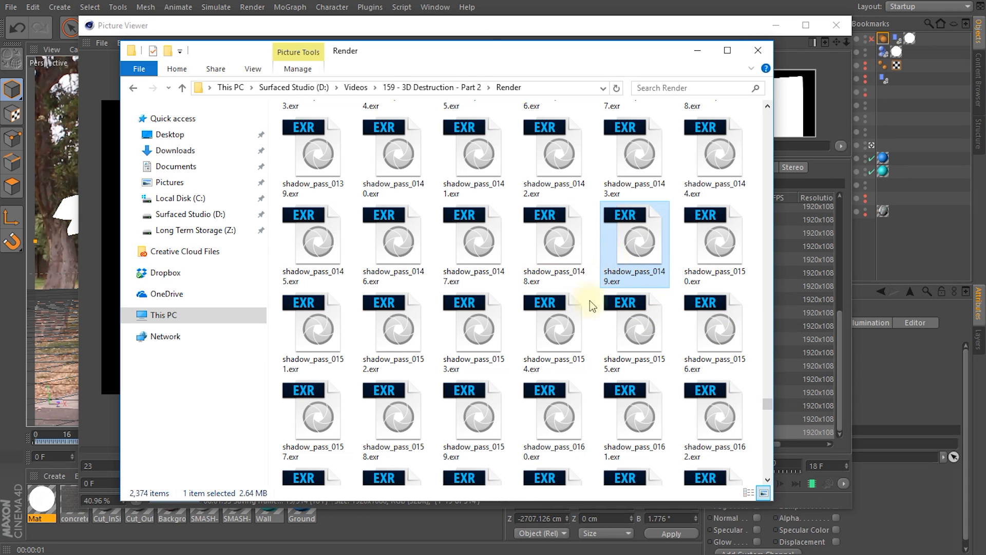
drag(767, 404, 767, 110)
drag(557, 58, 743, 83)
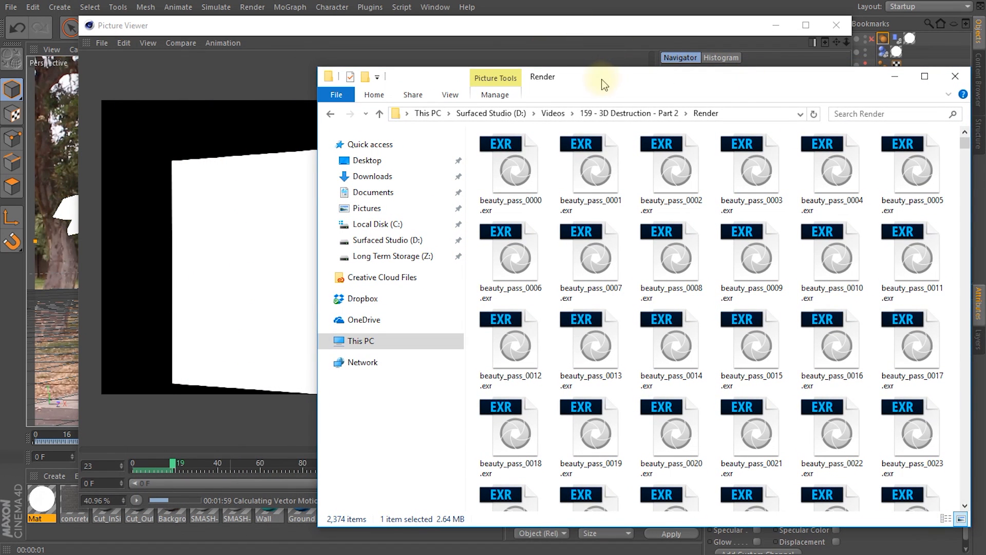
drag(603, 79, 597, 74)
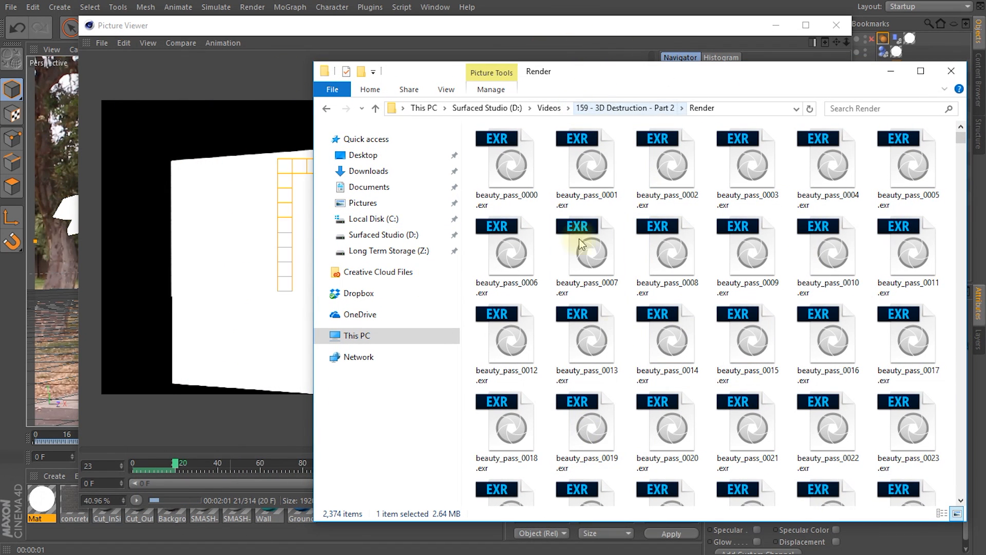